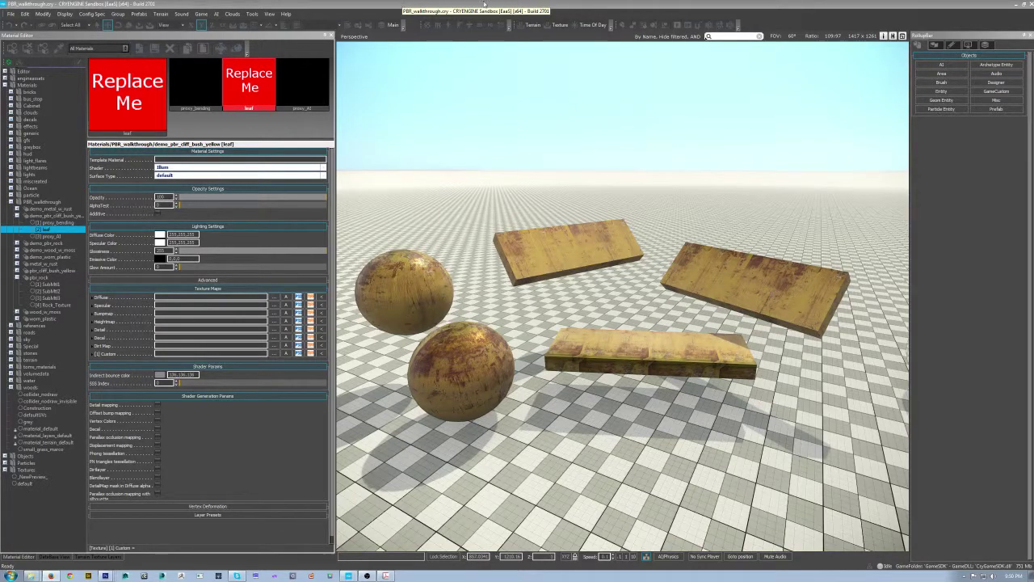
Examine the worn plastic surface on the front sphere and the rear slab up close, and the whole scene from several angles
left_click(471, 348)
key("z")
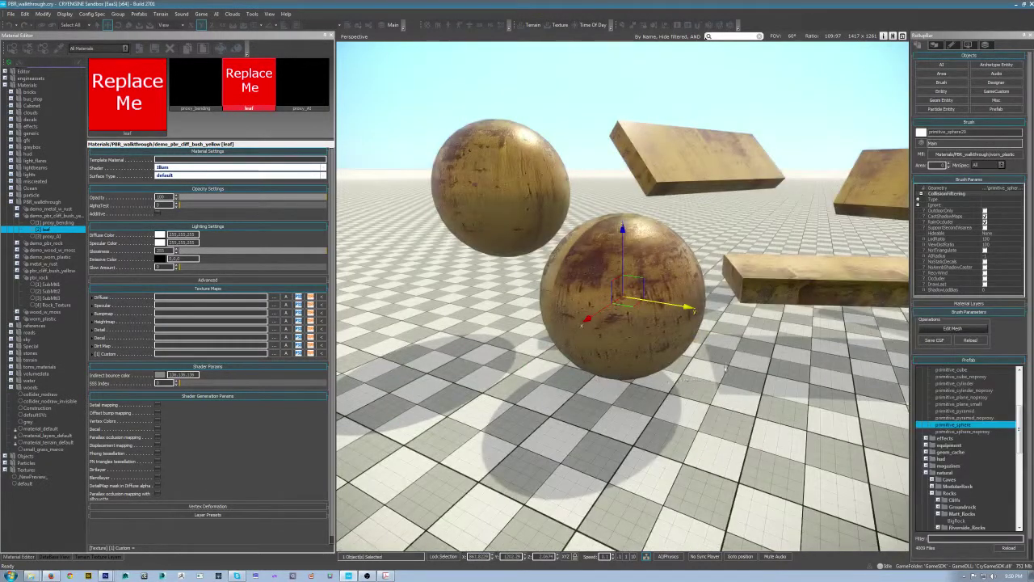
left_click_drag(472, 347, 420, 360)
left_click(812, 158)
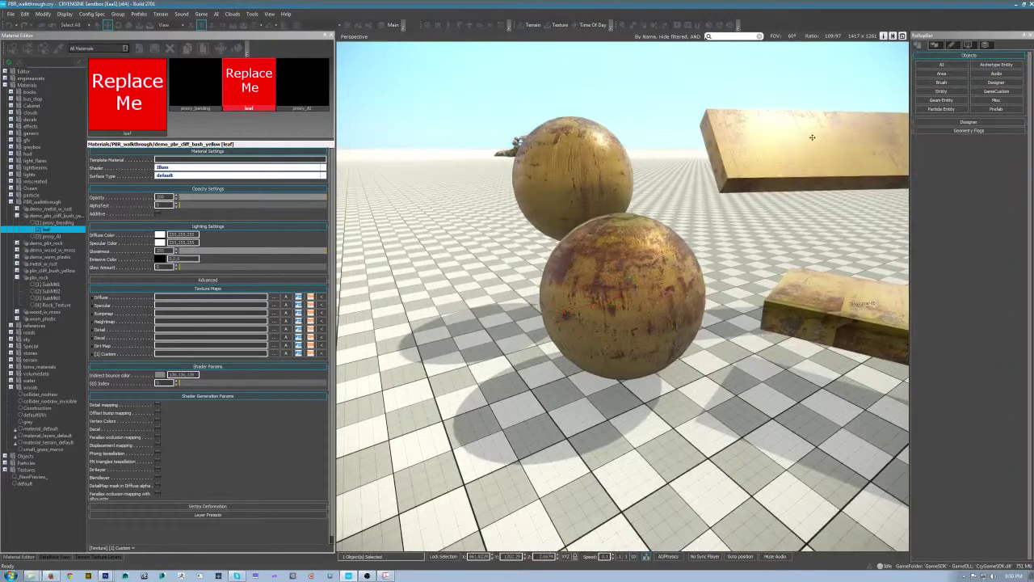
key("z")
left_click_drag(666, 327, 667, 328)
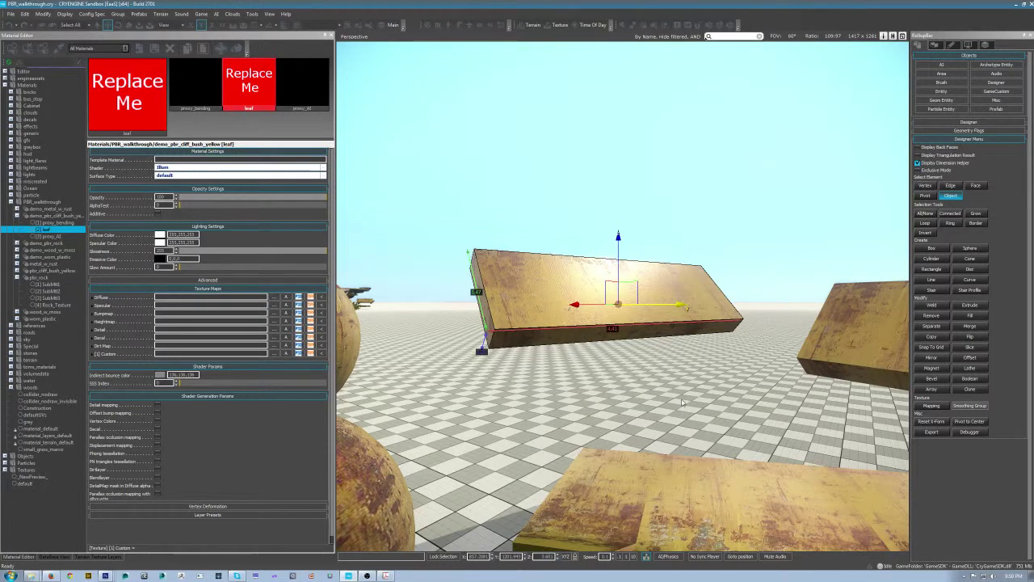
left_click(595, 379)
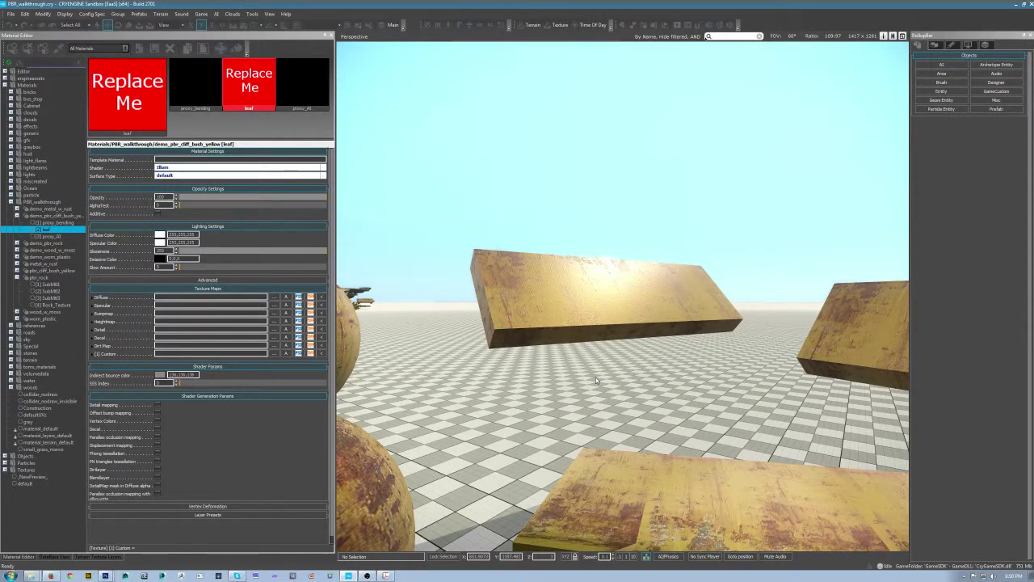
left_click_drag(558, 391, 580, 392)
left_click(529, 393)
left_click(580, 392)
left_click_drag(637, 337, 662, 332)
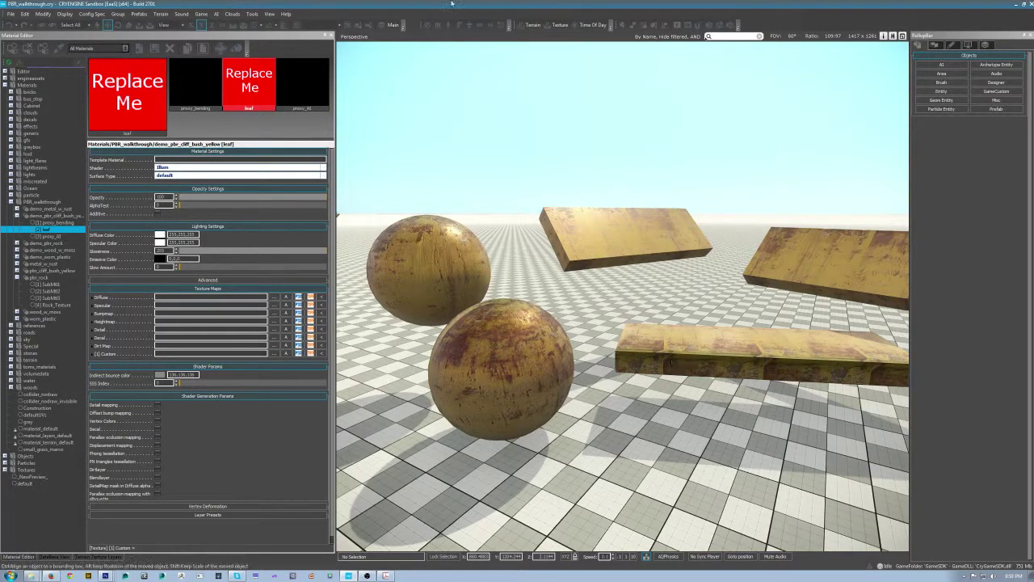
left_click_drag(666, 358, 682, 358)
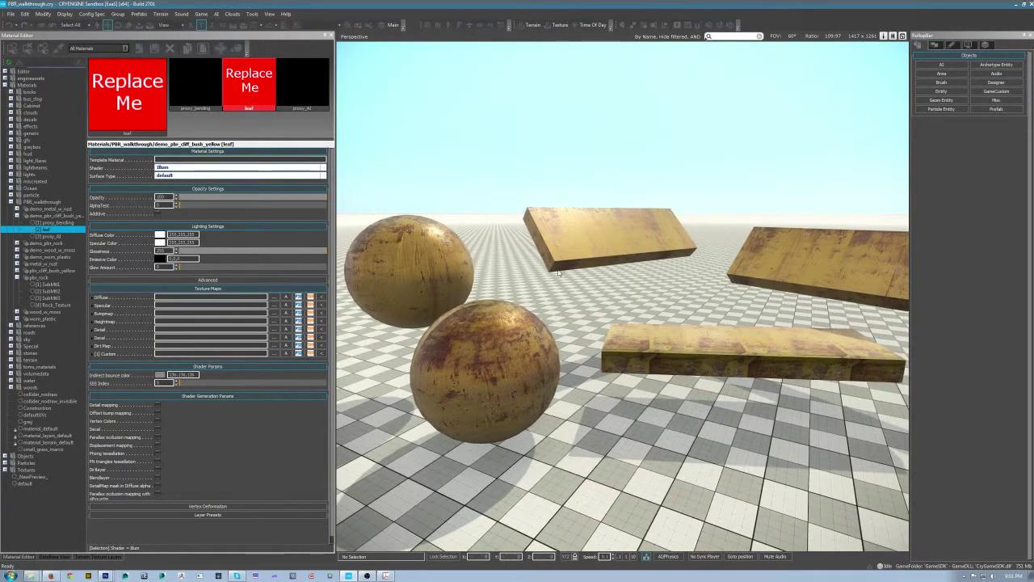
key("d")
key("s")
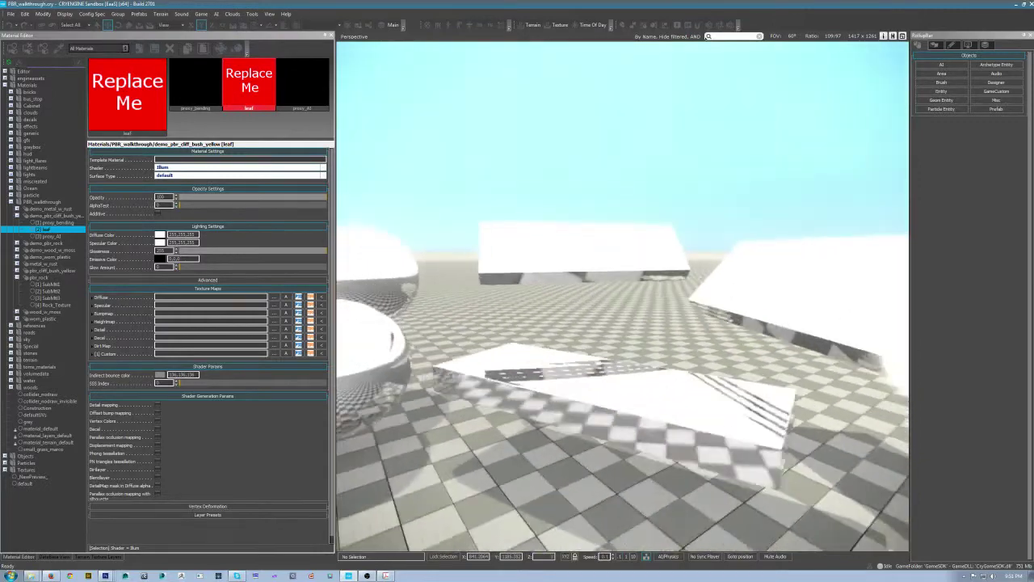
key("a")
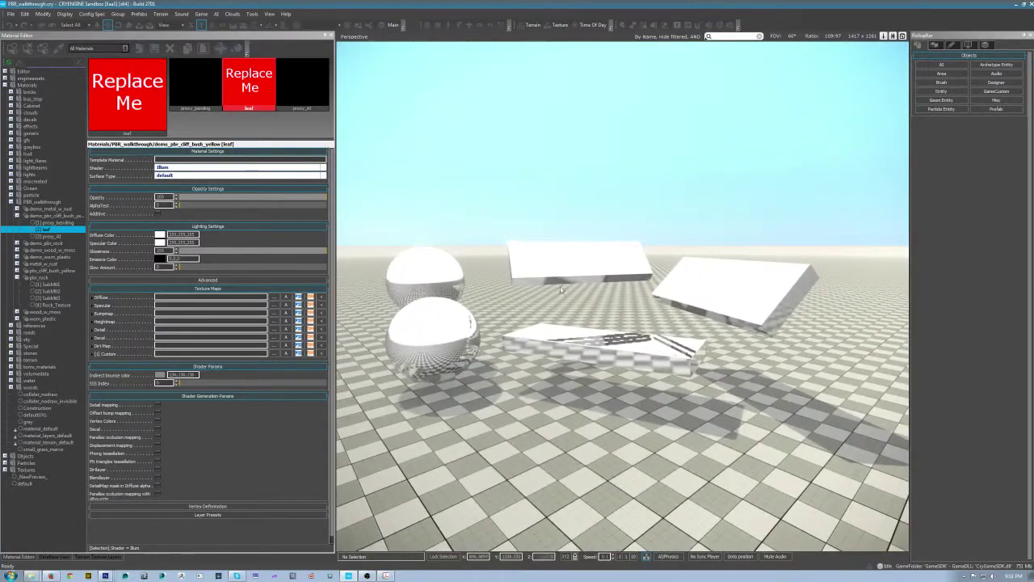
Collapse the demo_pbr_cliff_bush_yellow and pbr_rock materials and expand demo_worn_plastic to reach its material_1 submaterial
left_click(20, 215)
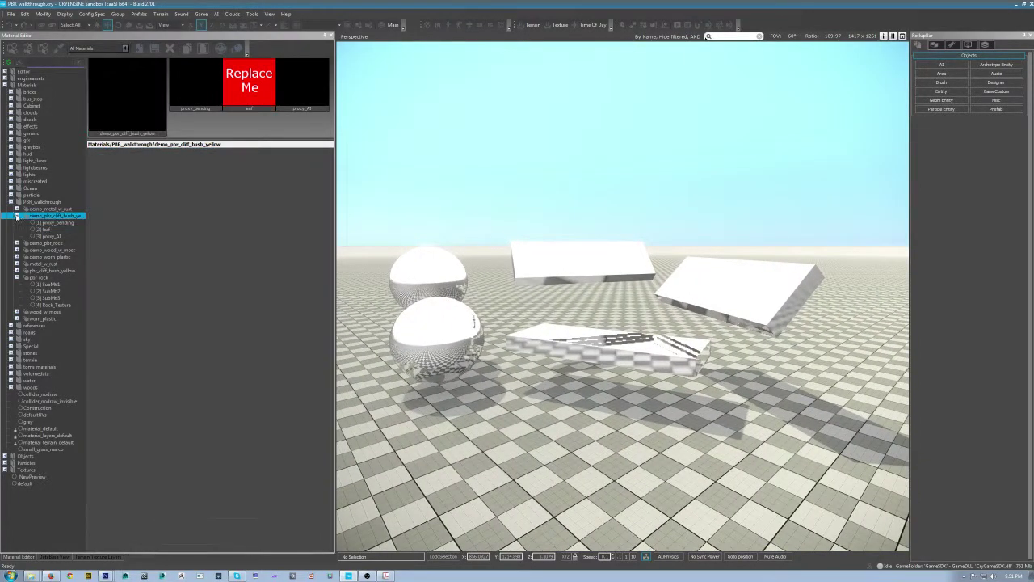
left_click(17, 277)
left_click(17, 216)
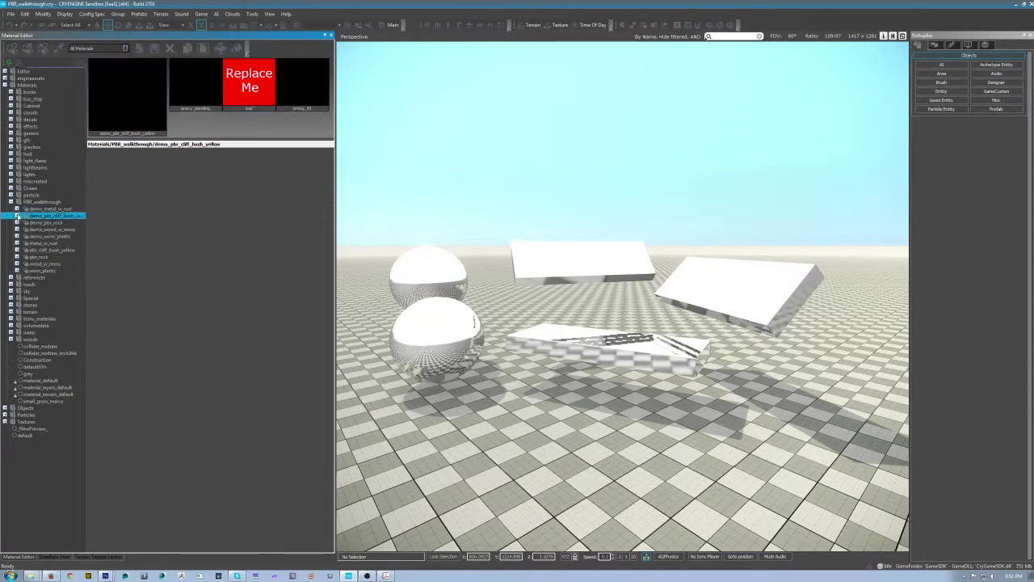
left_click(17, 216)
left_click(17, 236)
left_click(47, 243)
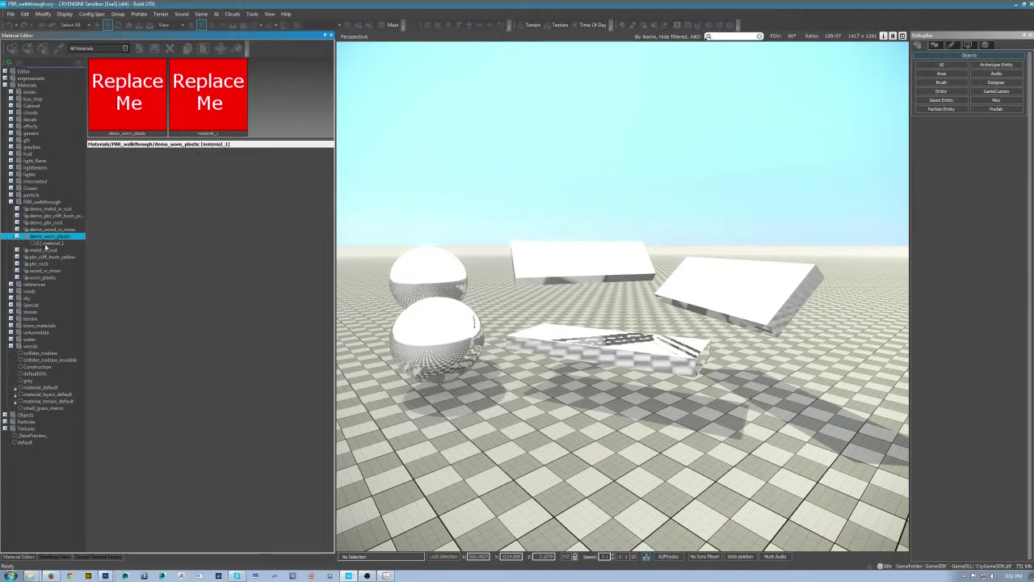
Select the two spheres and three slabs in the viewport, together with the demo_worn_plastic material
left_click_drag(373, 212, 764, 415)
left_click(62, 236)
left_click(61, 238)
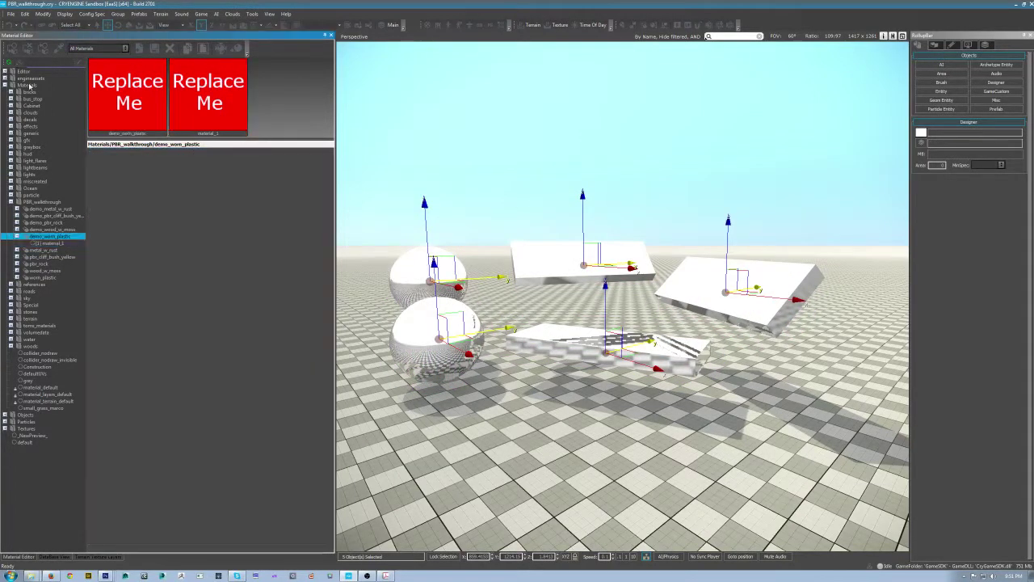
Set the specular color of demo_worn_plastic's material_1 to black (0,0,0), and deselect the scene objects
left_click(48, 243)
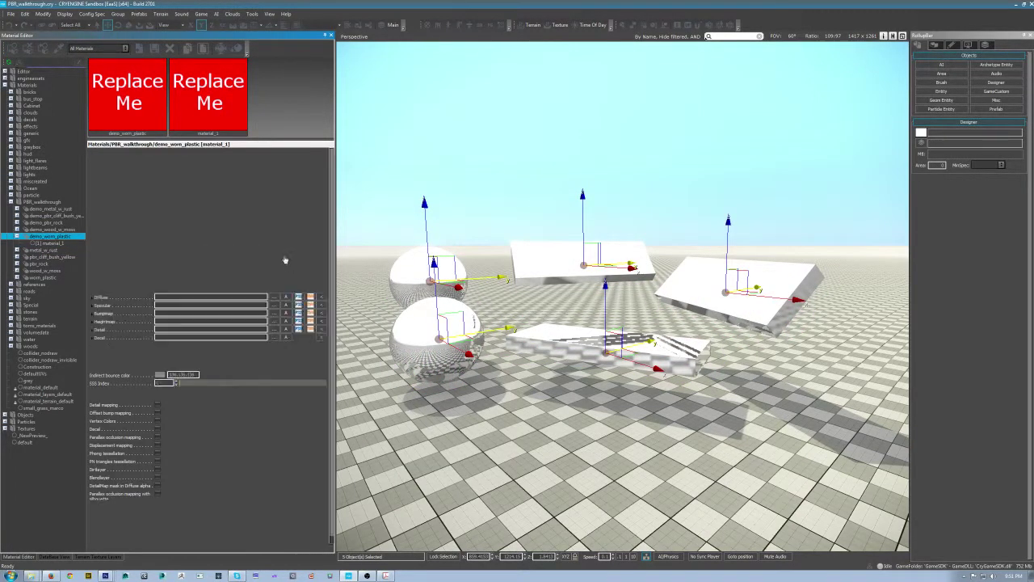
left_click(159, 243)
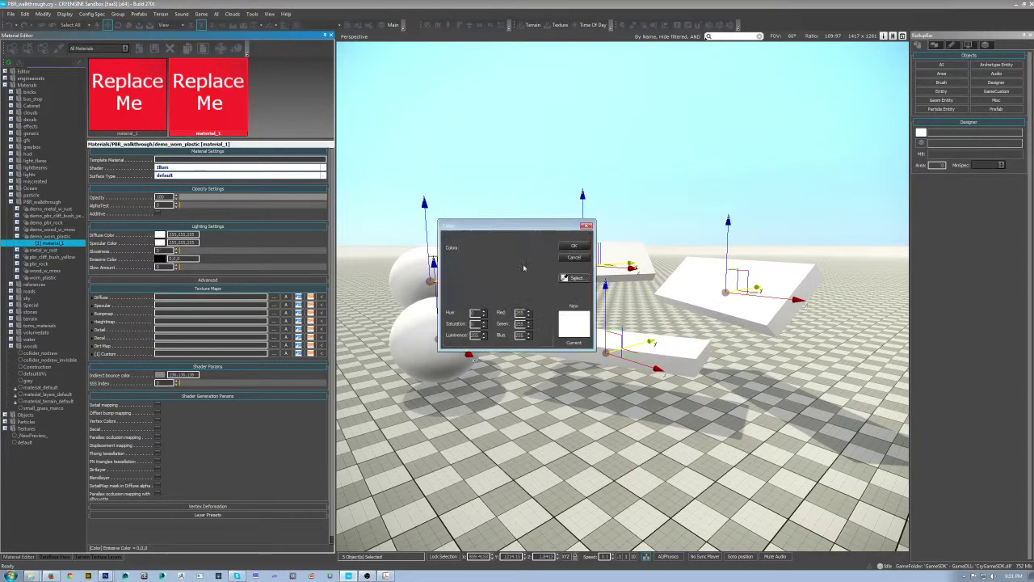
left_click_drag(526, 259, 526, 299)
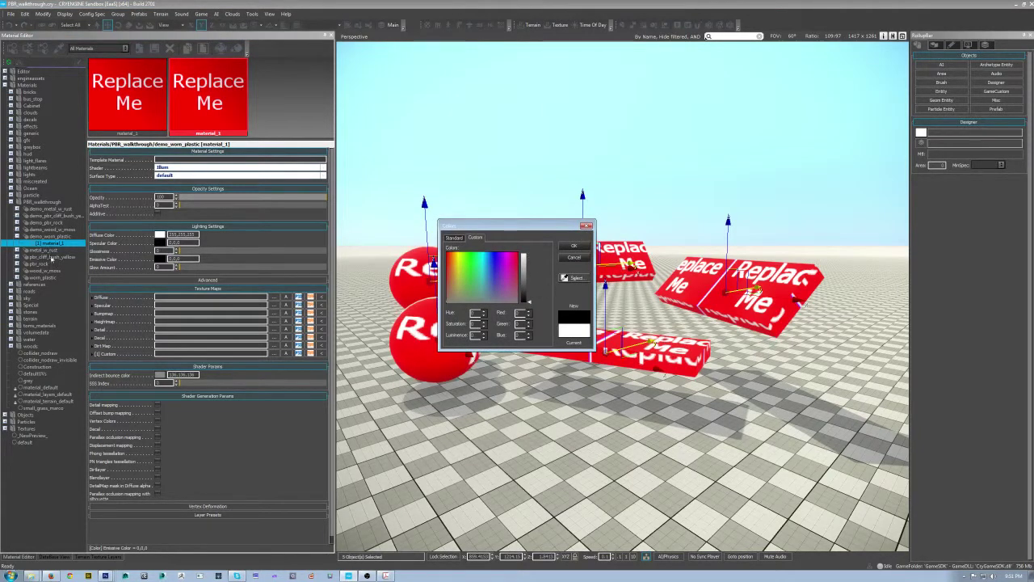
left_click(574, 245)
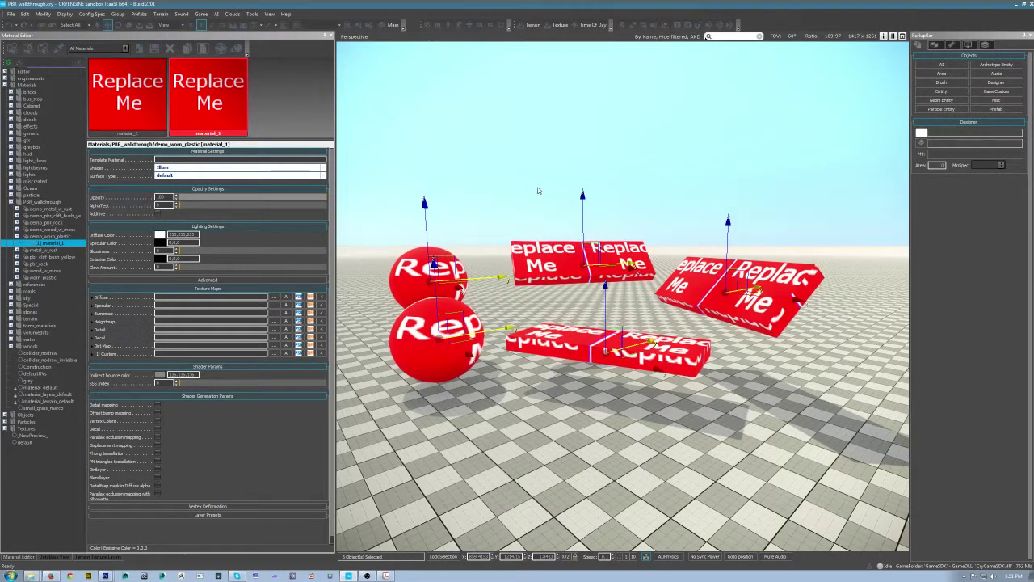
left_click(538, 191)
mouse_move(606, 380)
left_mouse_down()
mouse_move(614, 428)
mouse_move(614, 388)
left_mouse_up()
Review the albedo, specular color and gloss cheat sheets in Miscreated_PBR_Workflow.pdf, and return to the scene
left_click(387, 576)
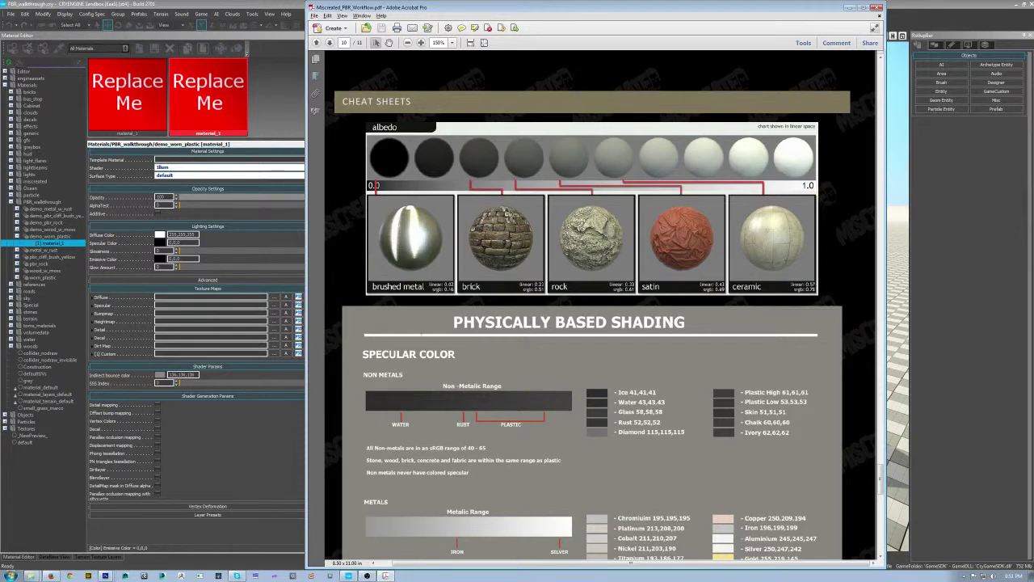
left_click(409, 43)
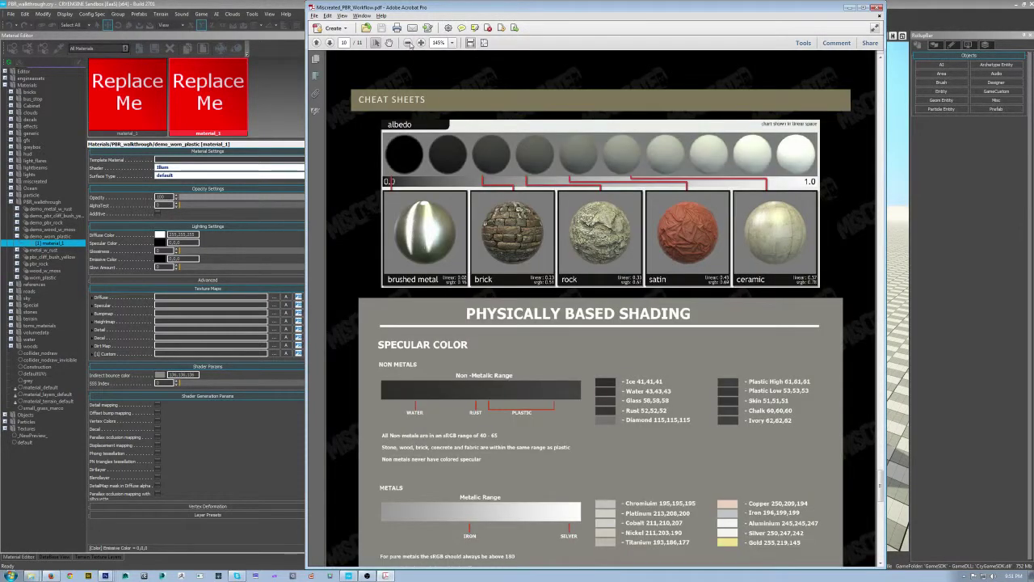
scroll(663, 285, "down", 3)
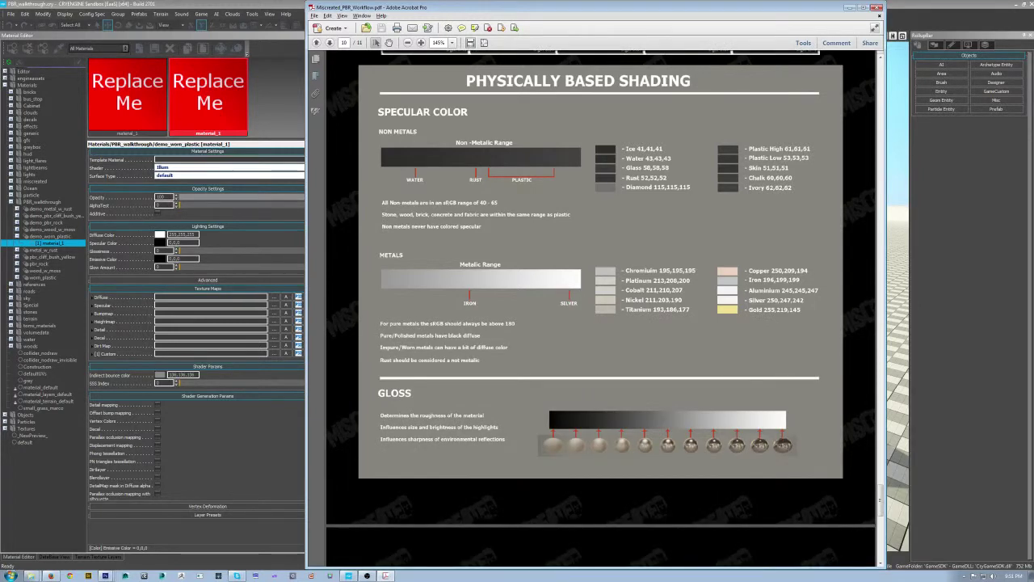
scroll(601, 309, "up", 1)
scroll(664, 287, "up", 3)
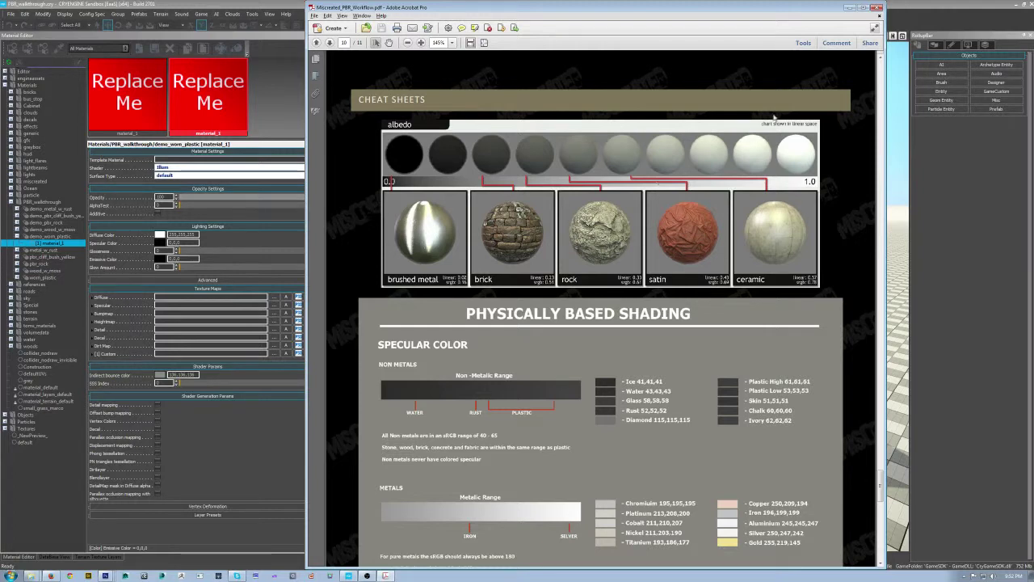
left_click(850, 10)
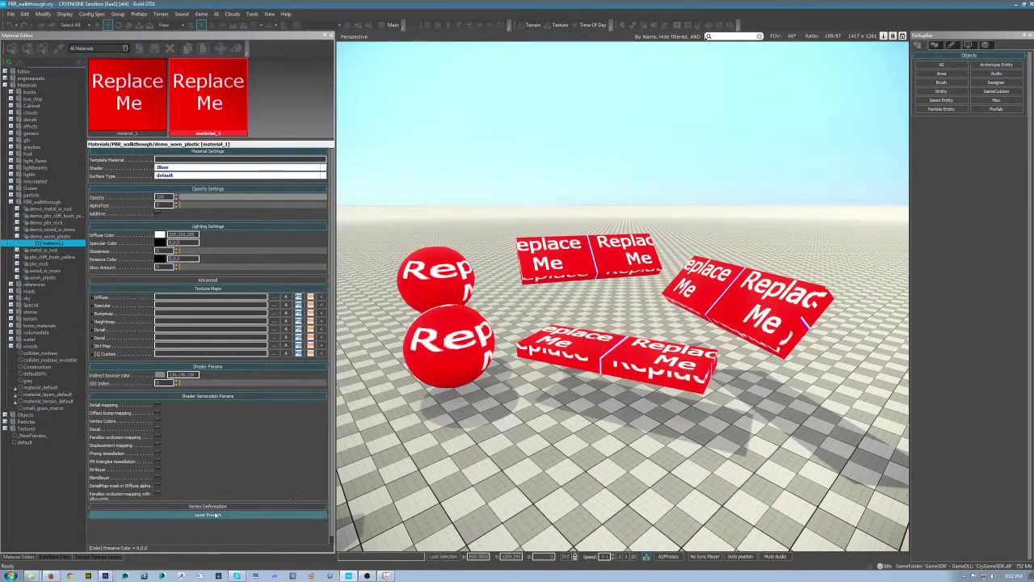
Switch to Photoshop, move the worn plastic diffuse document clear of the normal map, and select its Layer 1
left_click(105, 575)
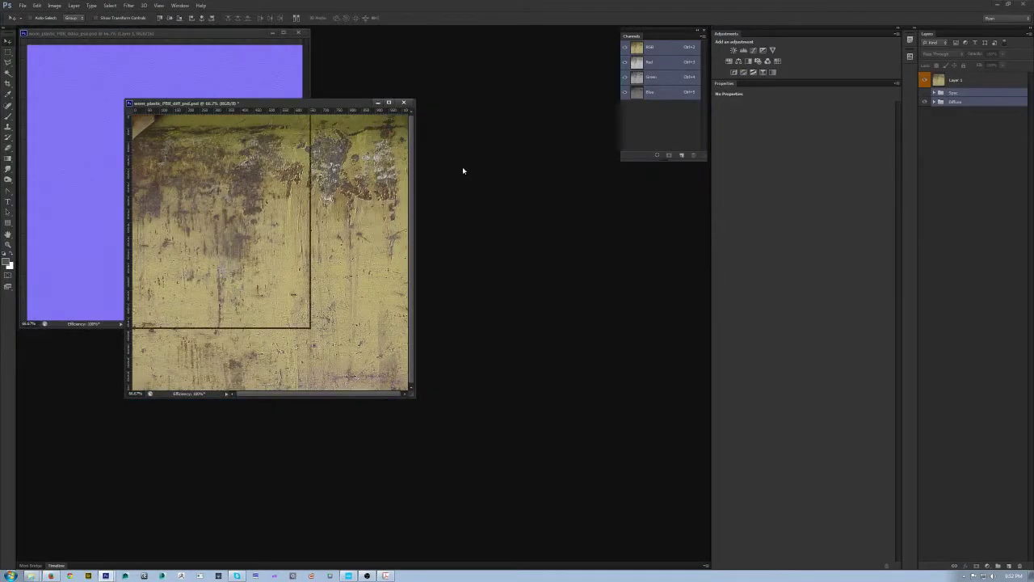
left_click_drag(253, 107, 342, 203)
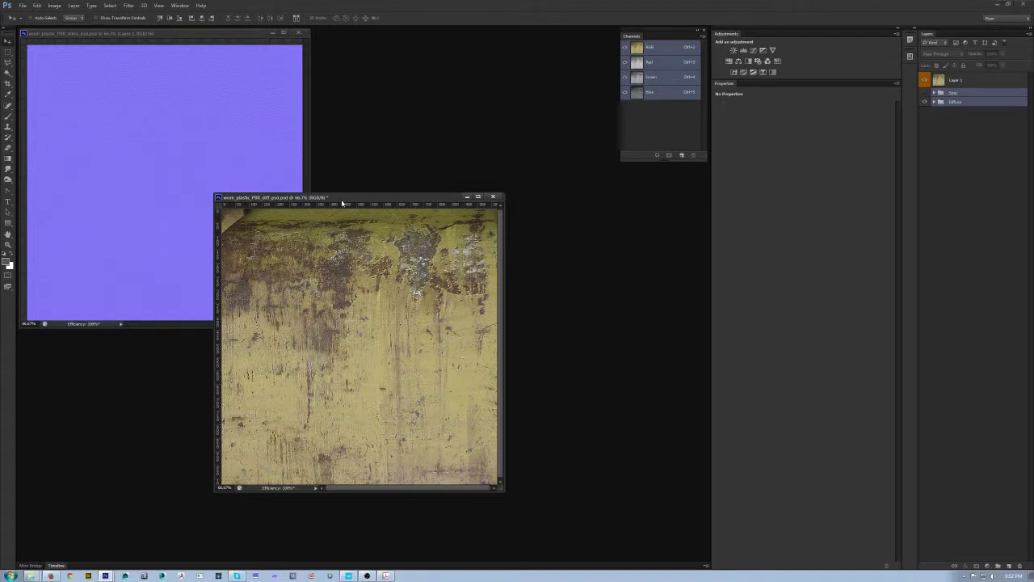
key("alt+period")
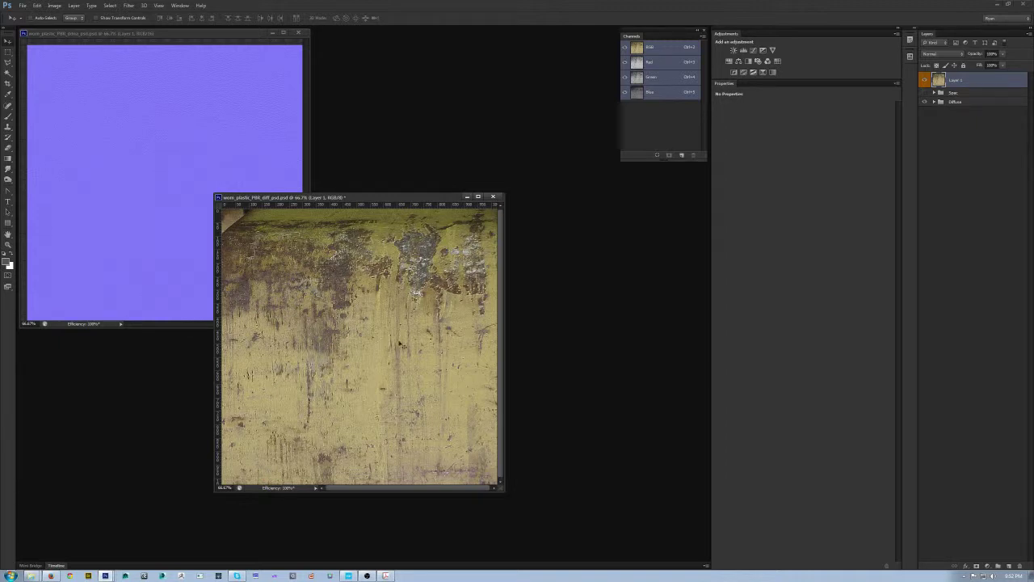
left_click_drag(350, 197, 356, 214)
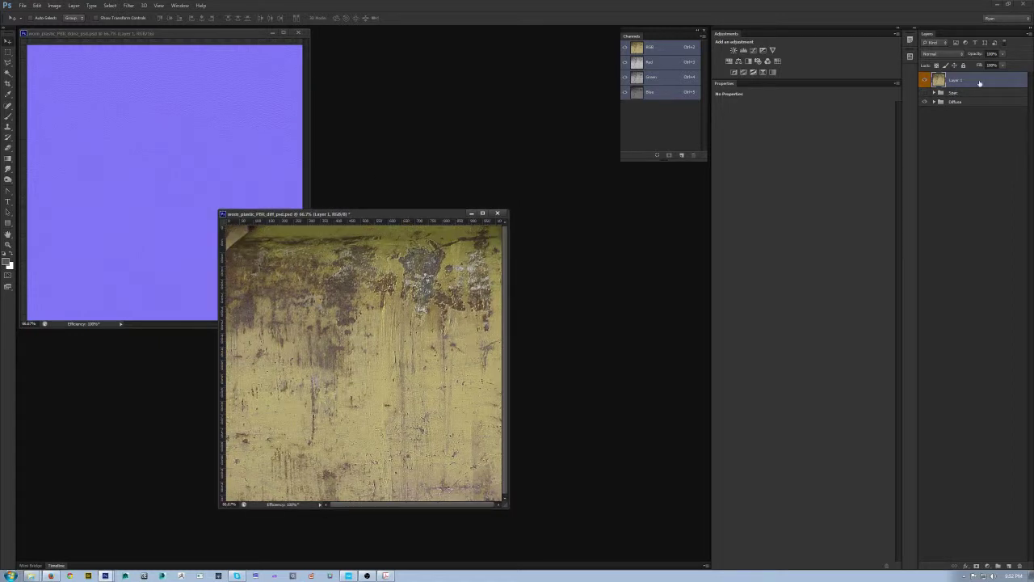
Put Layer 1 into a new group named Diffuse
key("ctrl+g")
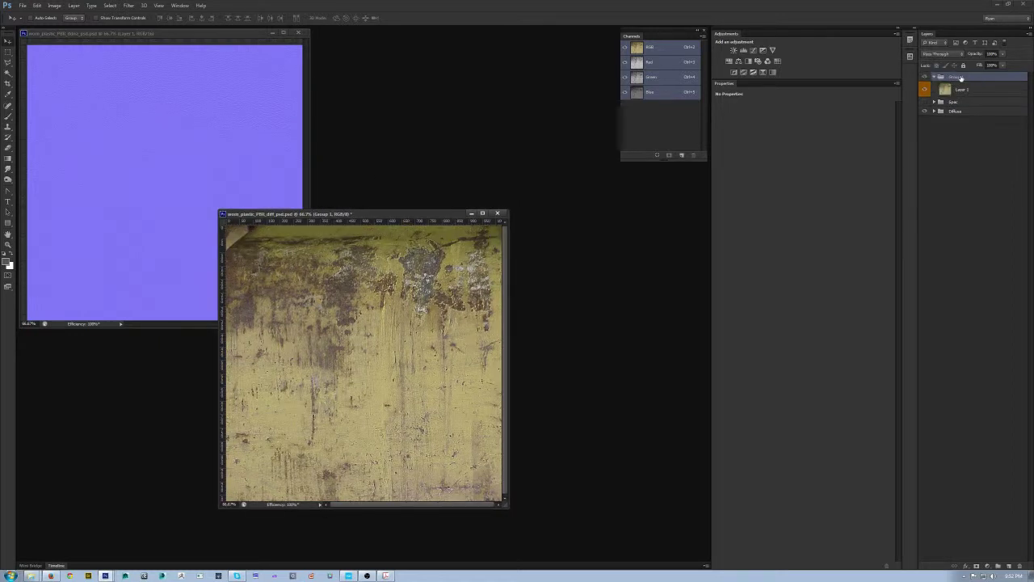
double_click(962, 76)
type("Diffuse")
key("Return")
Duplicate the new Diffuse group with its layer and name the copy Spec
key("ctrl+j")
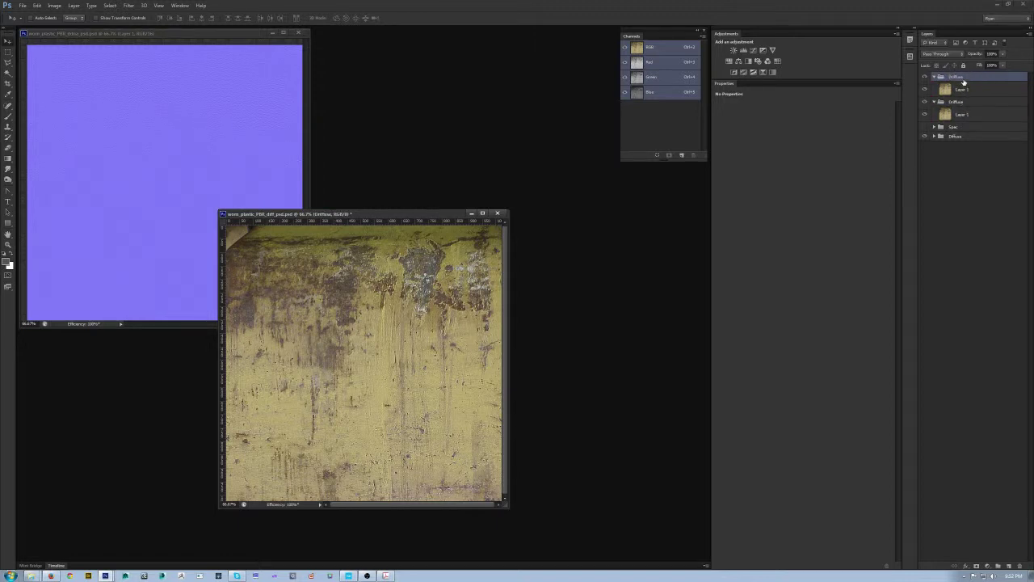
key("ctrl+z")
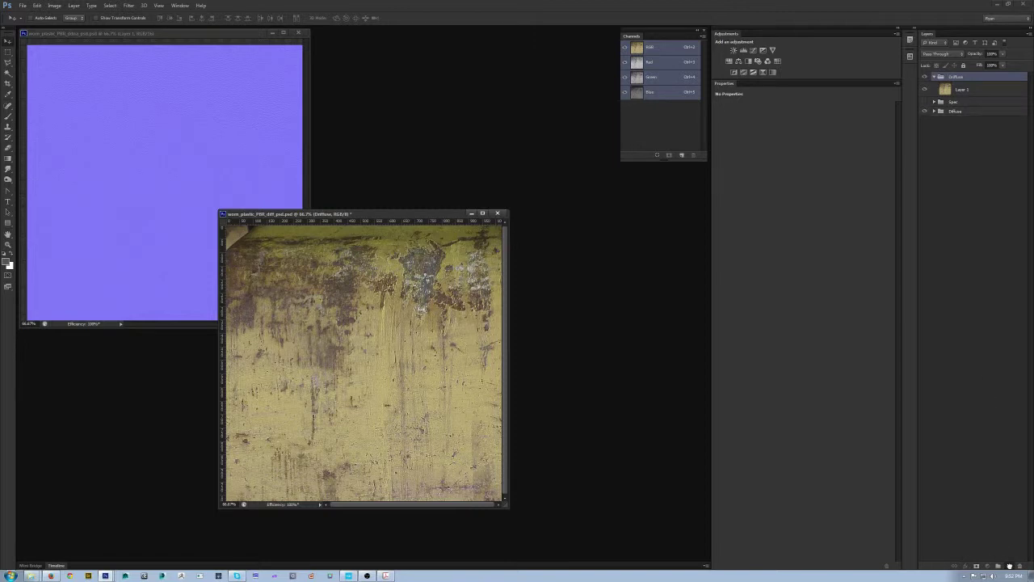
left_click_drag(1010, 566, 1009, 566)
double_click(956, 75)
type("Spec")
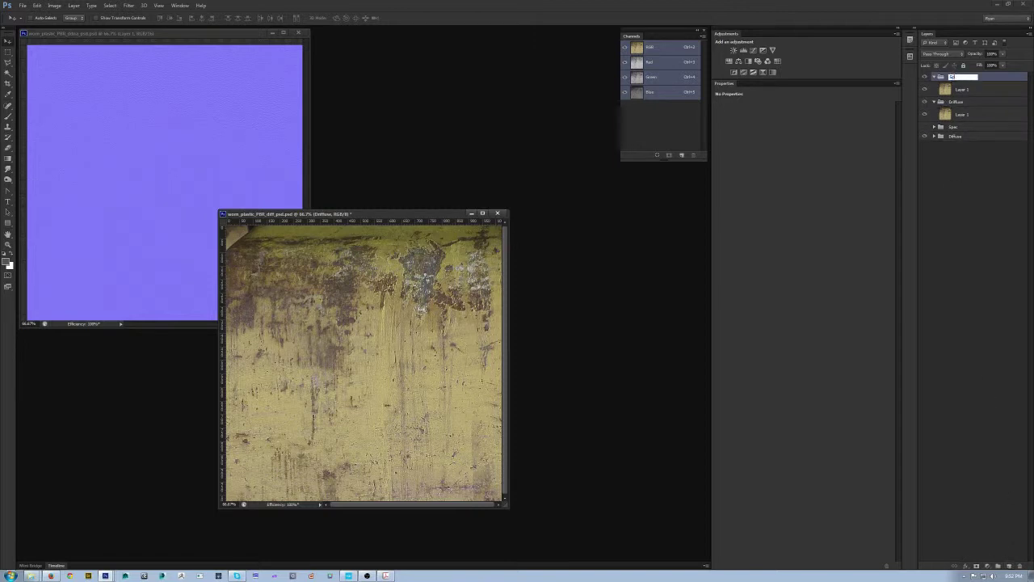
Color-label the new Spec group blue and the new Diffuse group orange, with Spec collapsed and Diffuse's Layer 1 selected
right_click(925, 78)
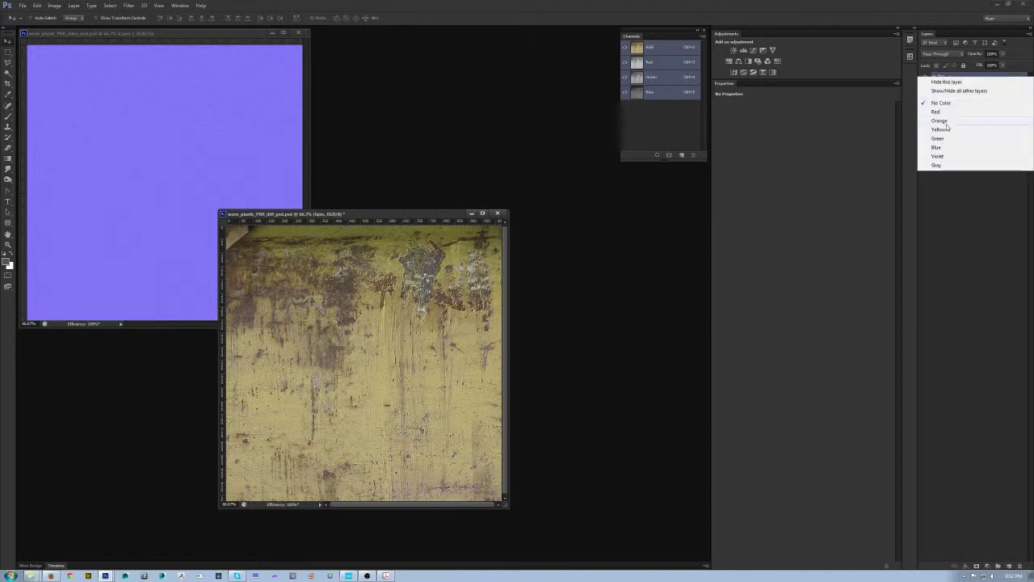
left_click(940, 129)
right_click(926, 105)
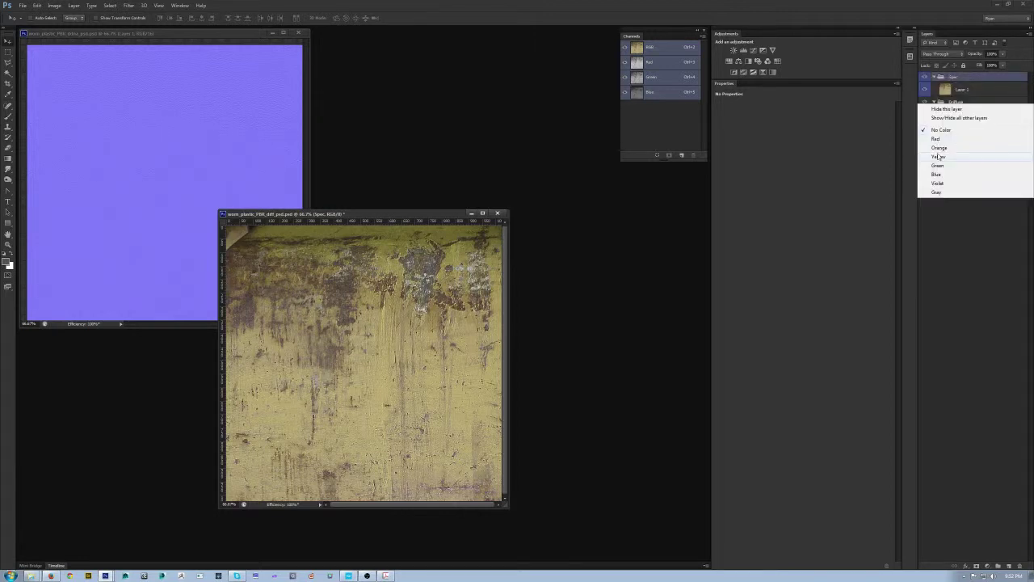
left_click(939, 156)
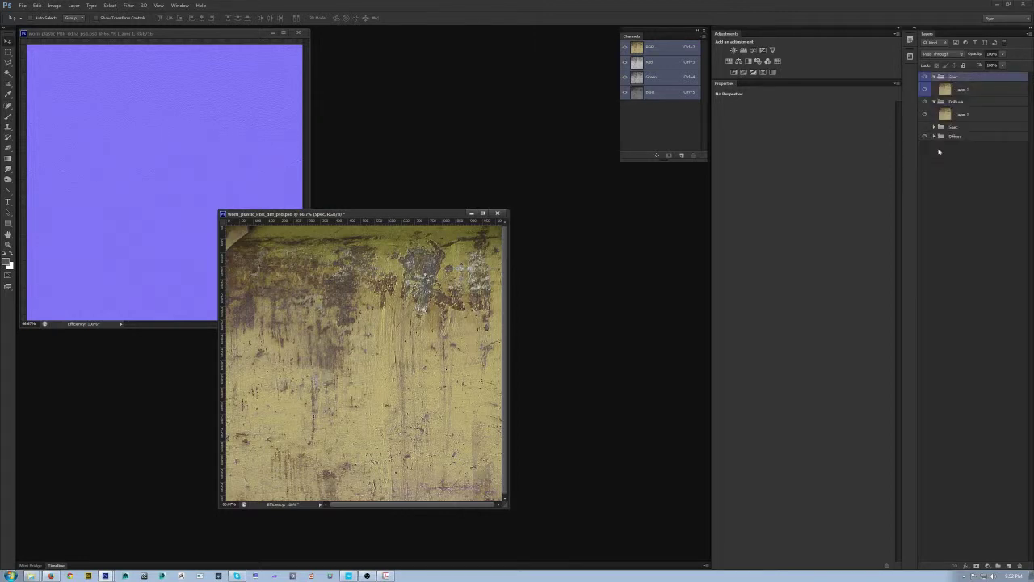
left_click(935, 77)
left_click(1000, 98)
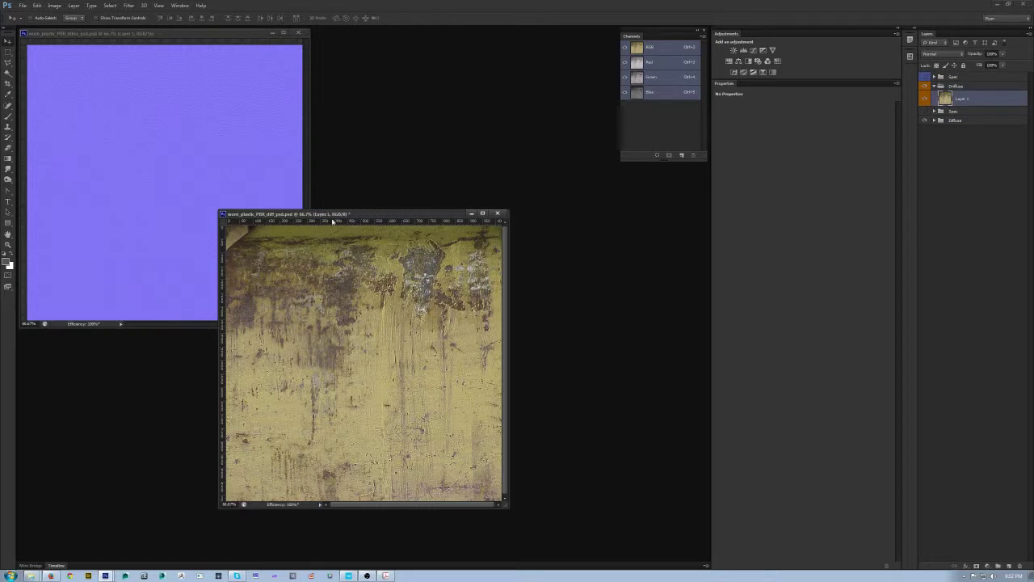
Save the diffuse document as a CryTIF copy named worn_plastic_PBR2_diff.tif, accepting the Diffuse_lowQ export preset
left_click_drag(352, 219, 417, 204)
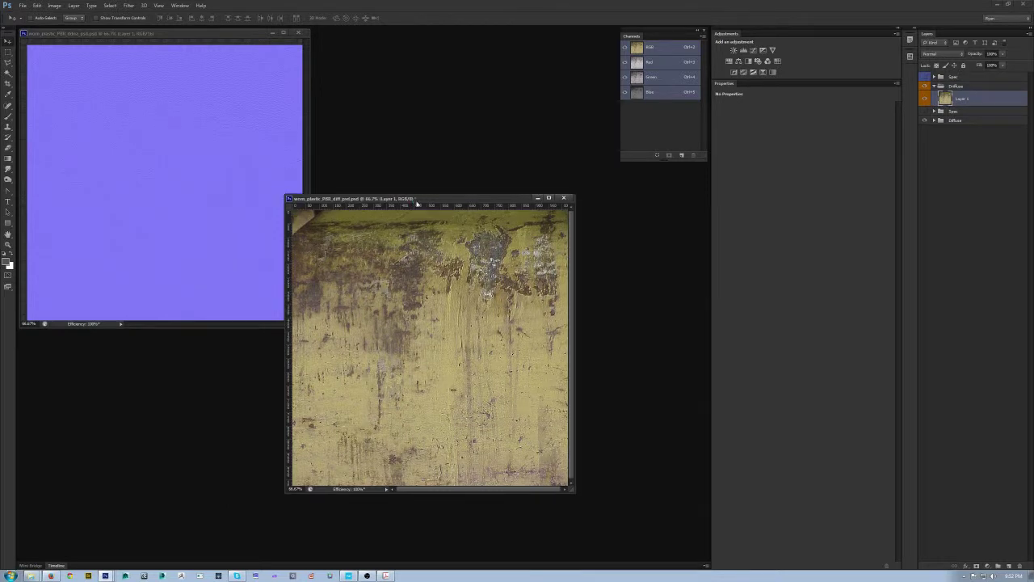
key("ctrl+shift+s")
left_click(521, 358)
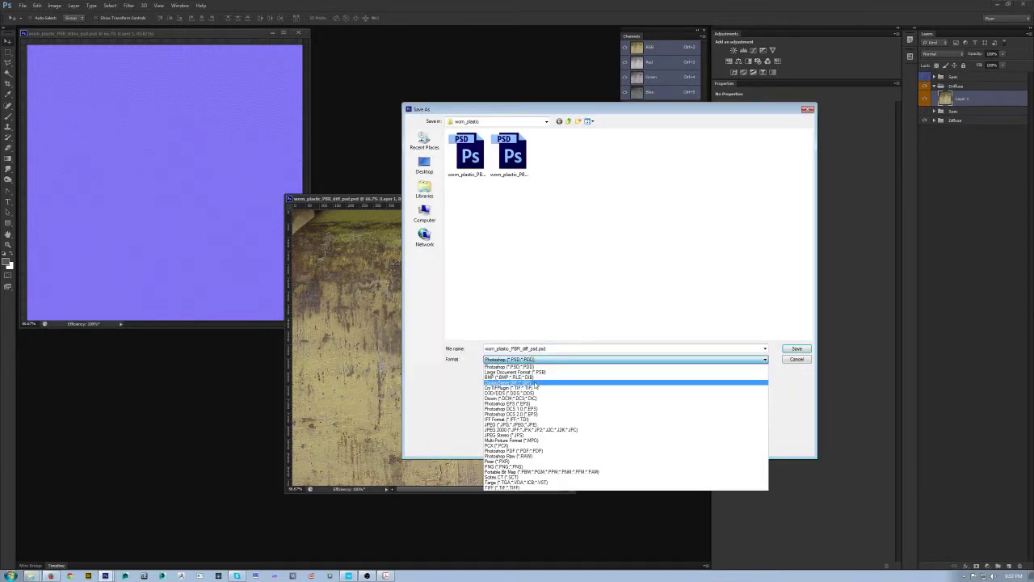
left_click(514, 387)
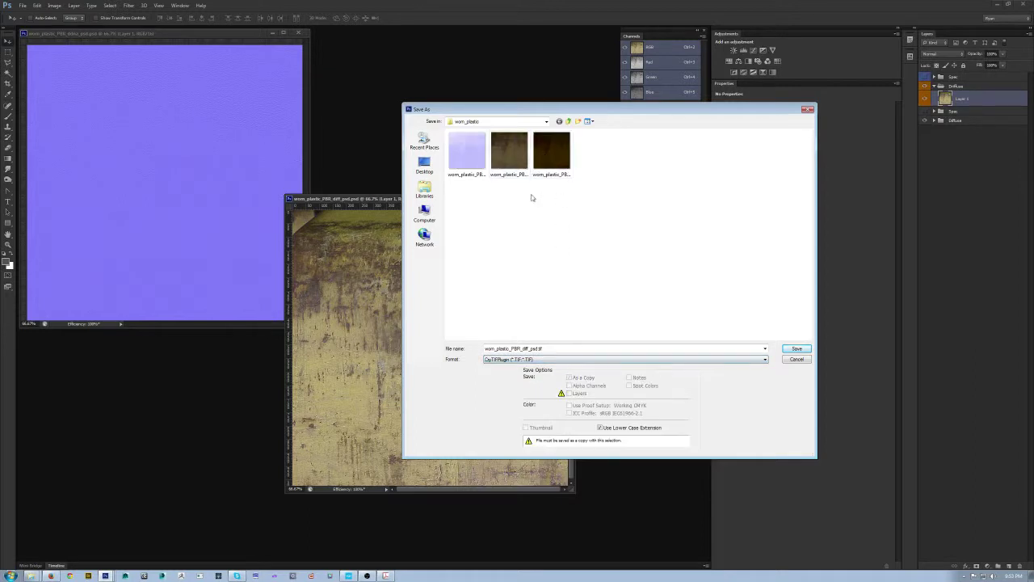
left_click(522, 348)
left_click(520, 348)
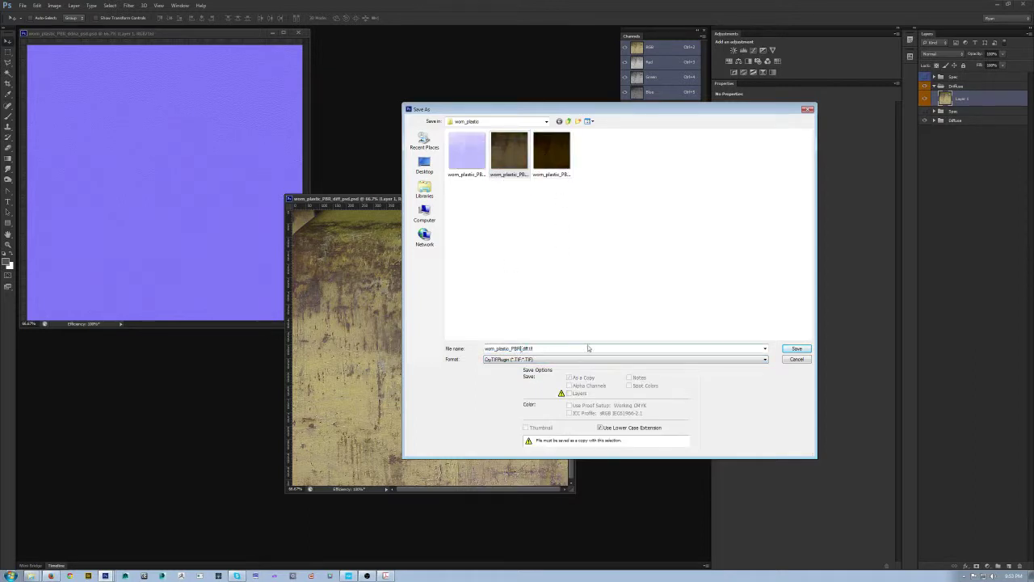
type("2")
key("Return")
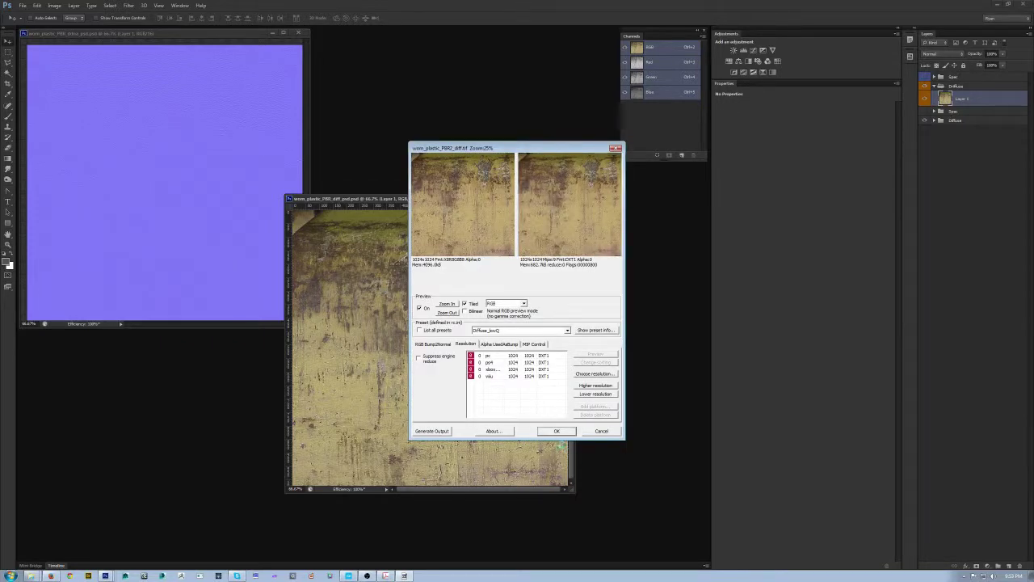
left_click(547, 434)
Switch to CRYENGINE Sandbox and assign worn_plastic_PBR2_diff.tif from the worn_plastic folder as the diffuse map of demo_worn_plastic's material_1
left_click(350, 575)
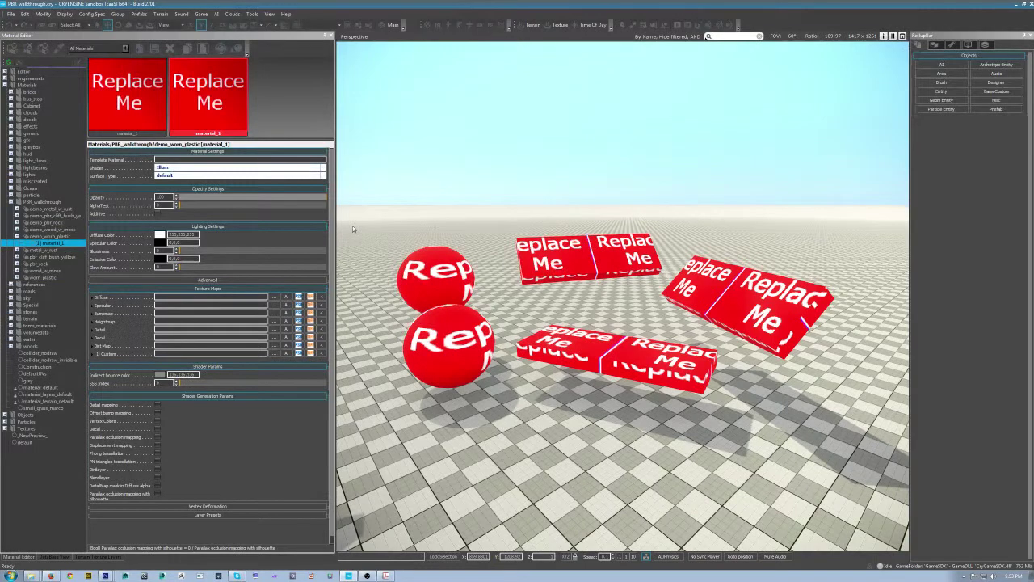
left_click(274, 297)
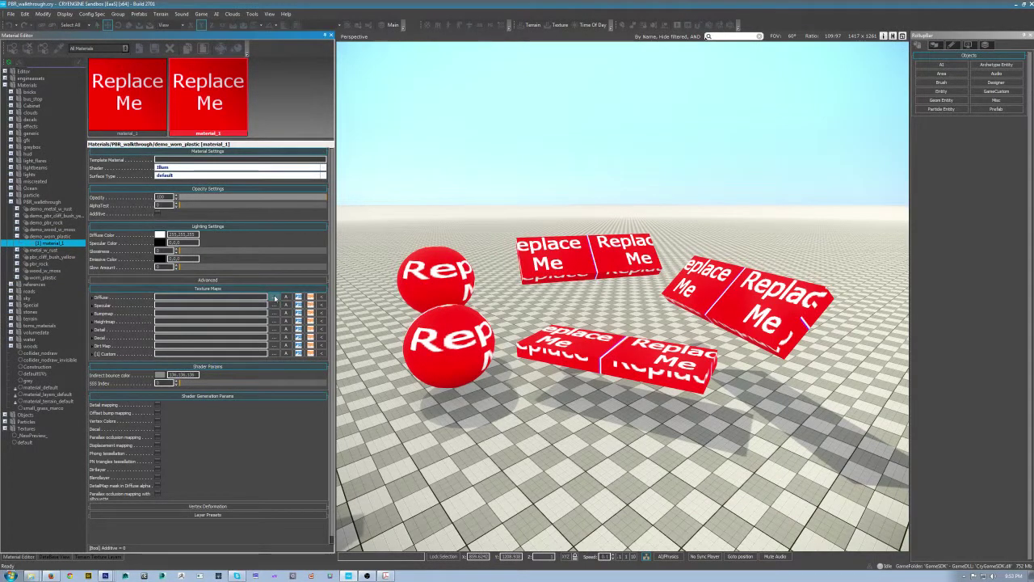
left_click(584, 165)
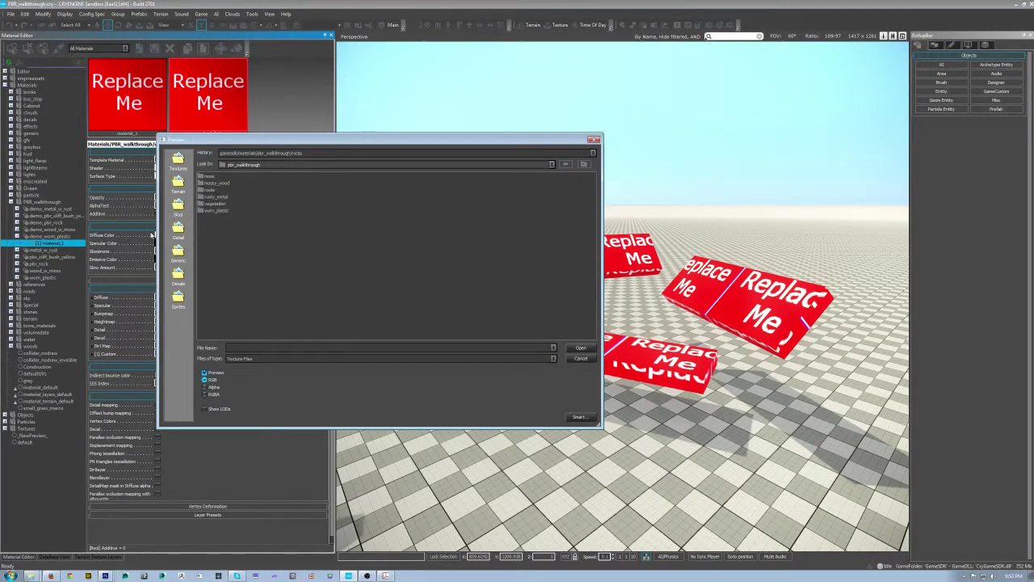
double_click(211, 211)
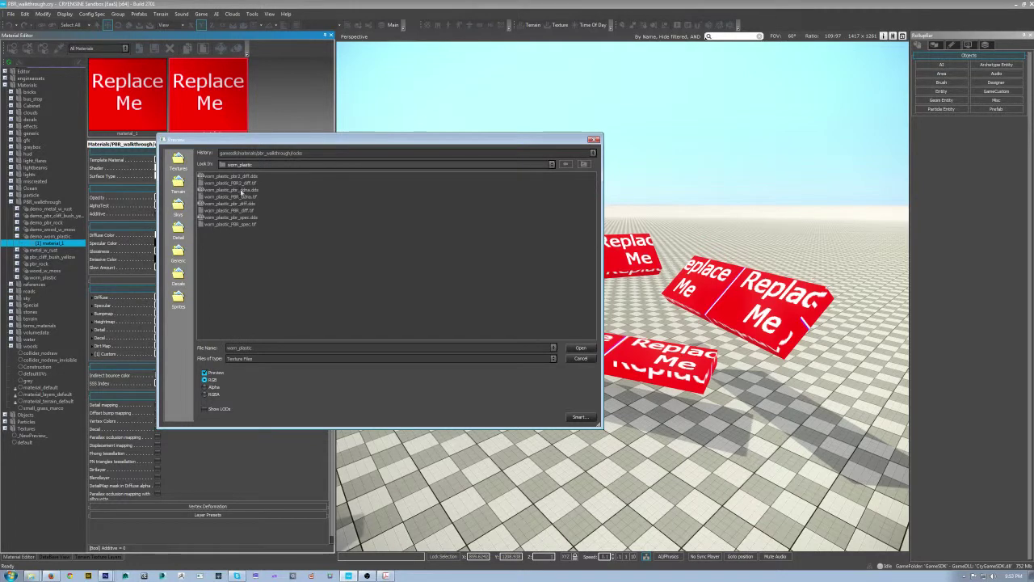
double_click(235, 183)
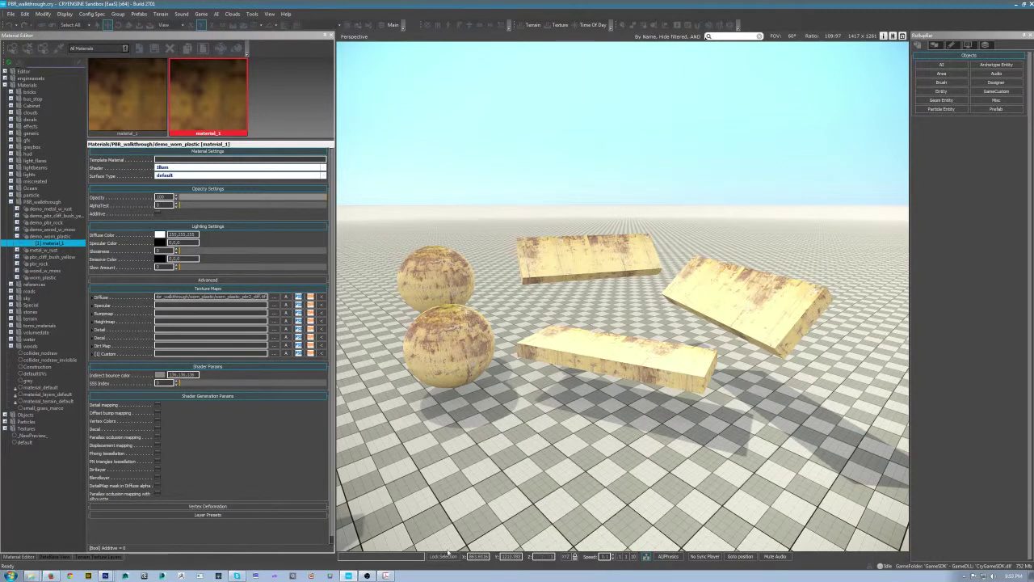
Consult the PBR workflow PDF's albedo and specular cheat sheets, and examine the diffuse texture on the spheres and boxes in Sandbox
left_click(387, 574)
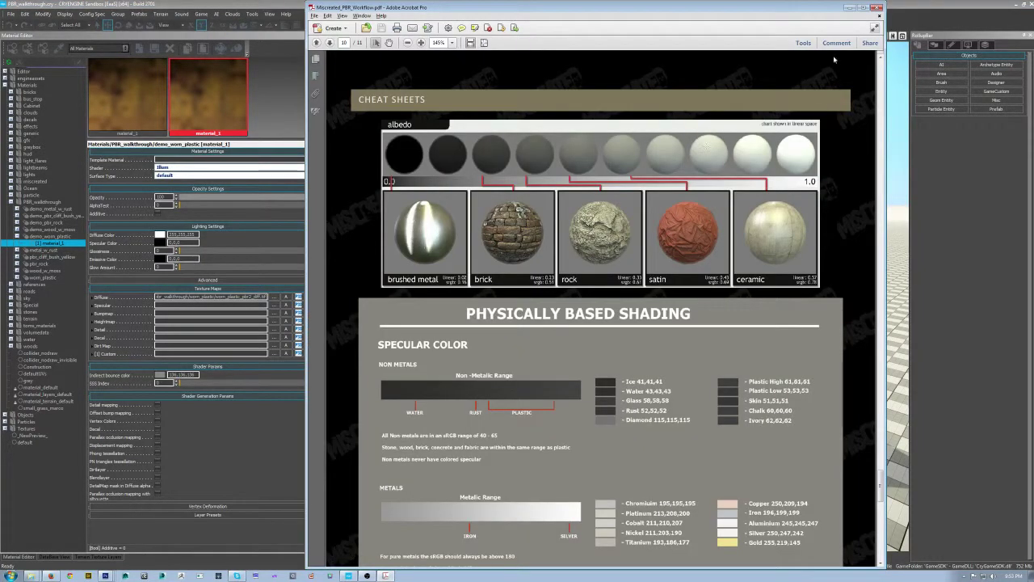
left_click(849, 7)
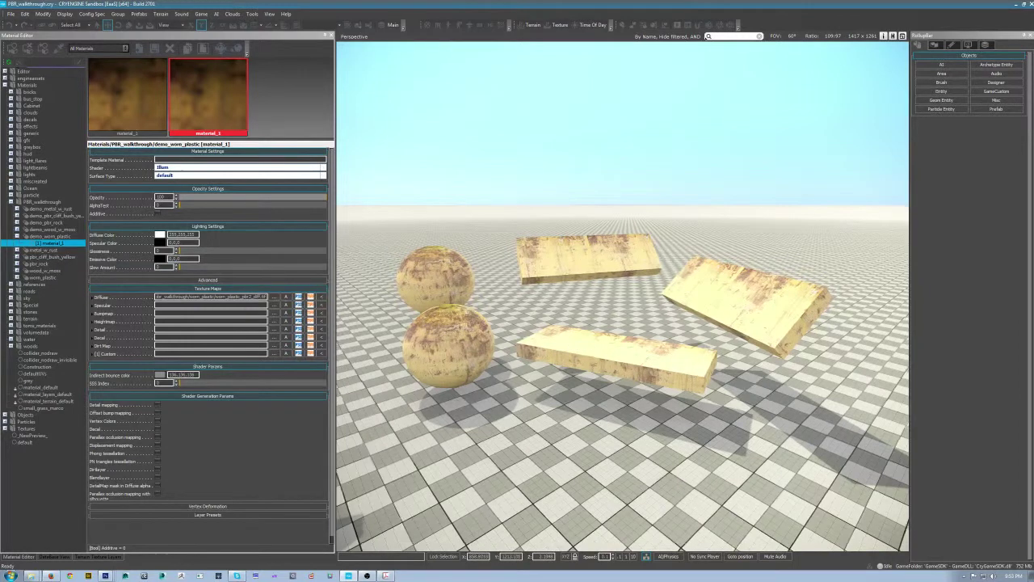
left_click_drag(501, 460, 509, 449)
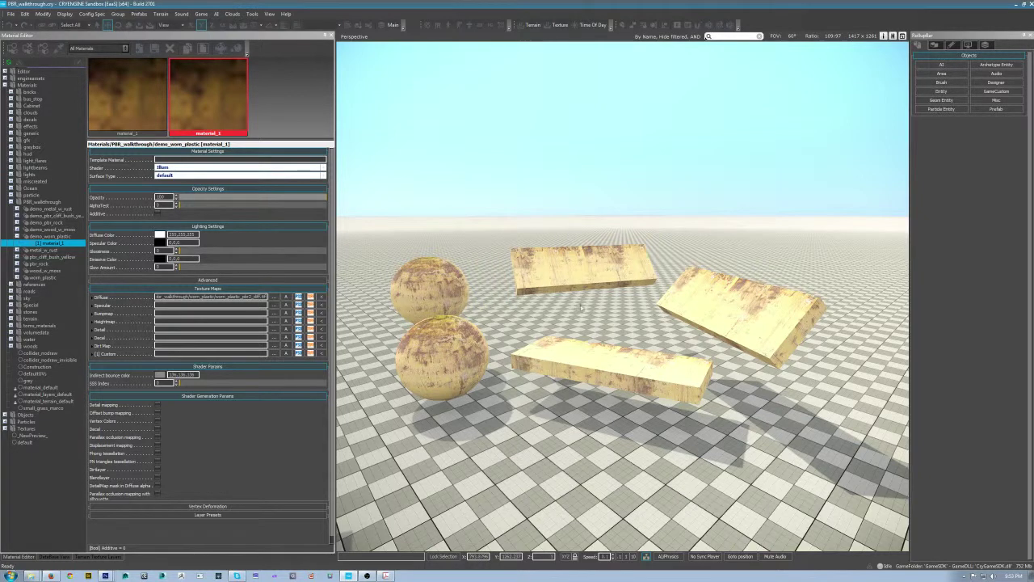
left_click_drag(581, 306, 583, 388)
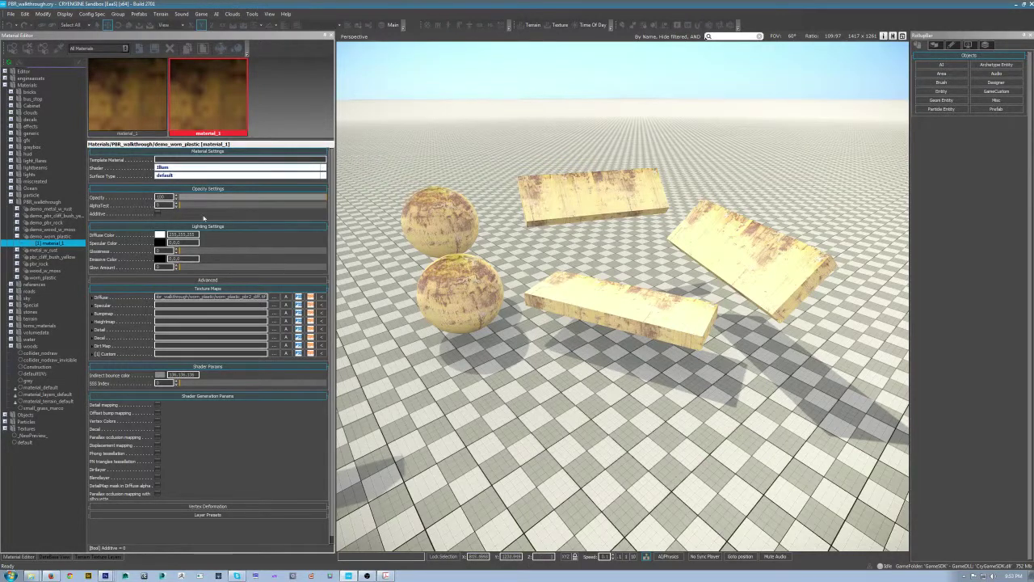
Try darkening the material's diffuse color to 140,140,140 to judge the texture's brightness, and restore it to white
left_click(159, 236)
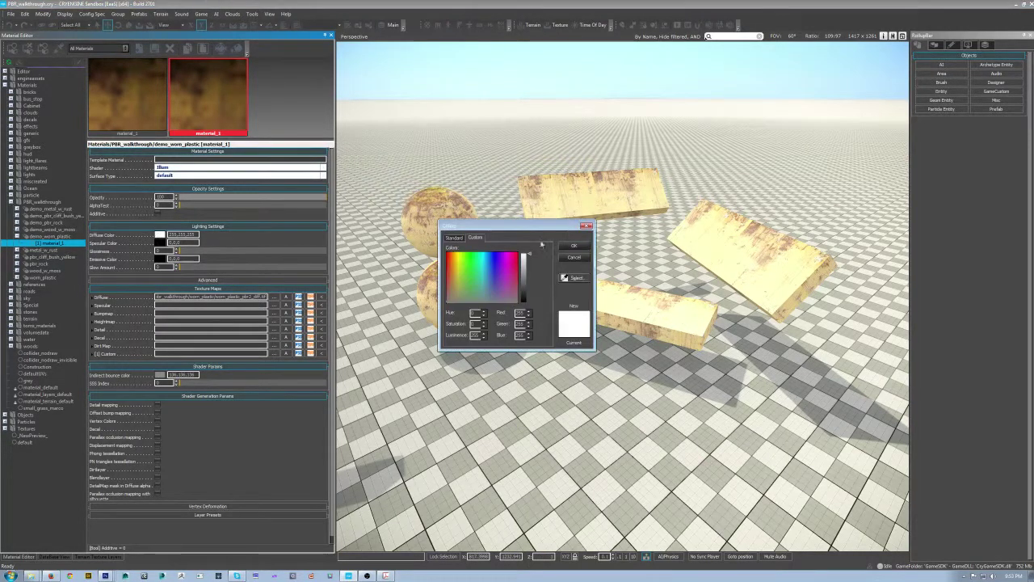
left_click_drag(499, 233, 415, 382)
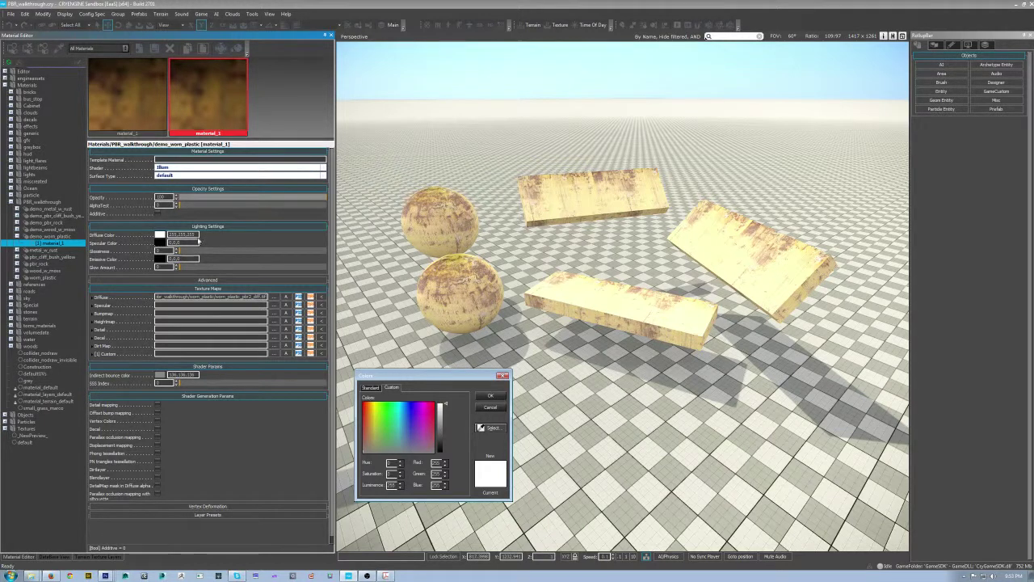
left_click_drag(446, 402, 450, 433)
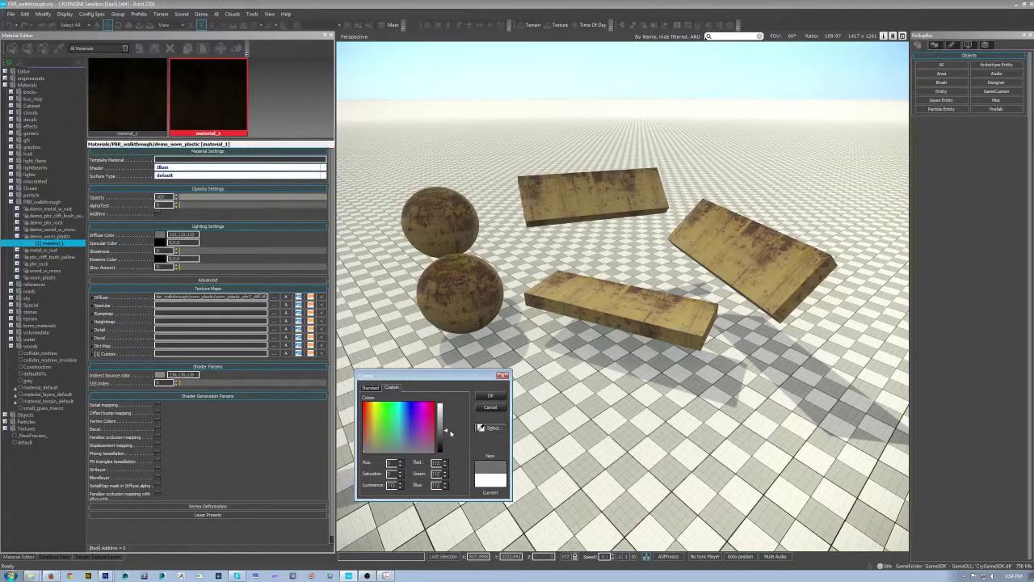
left_click_drag(450, 433, 406, 370)
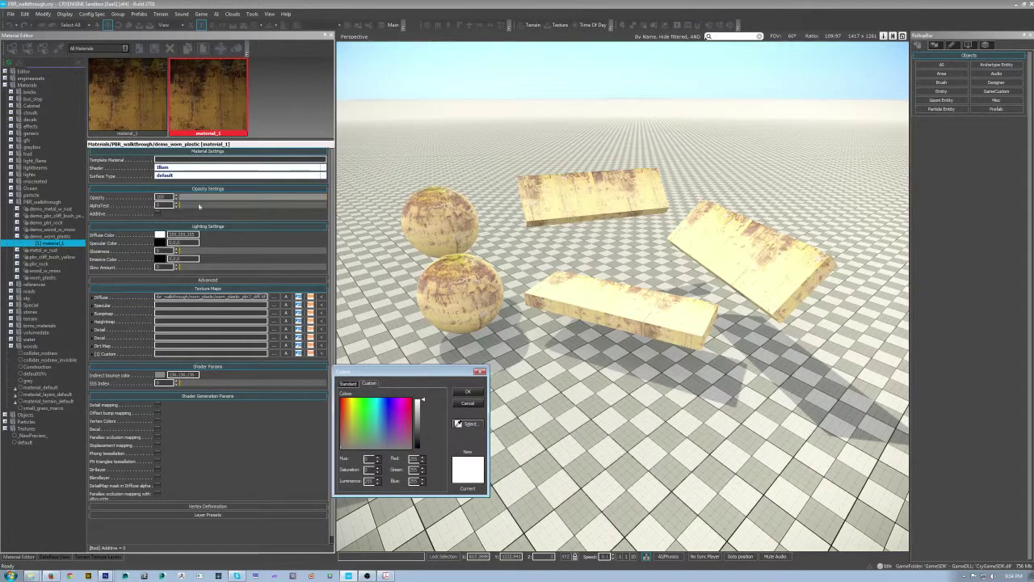
left_click_drag(423, 404, 422, 427)
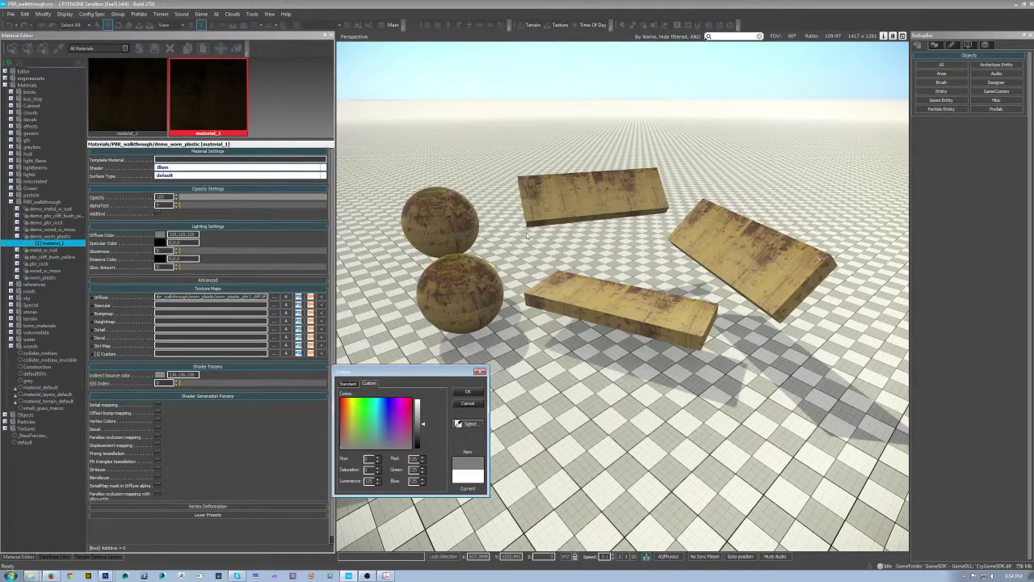
left_click(419, 422)
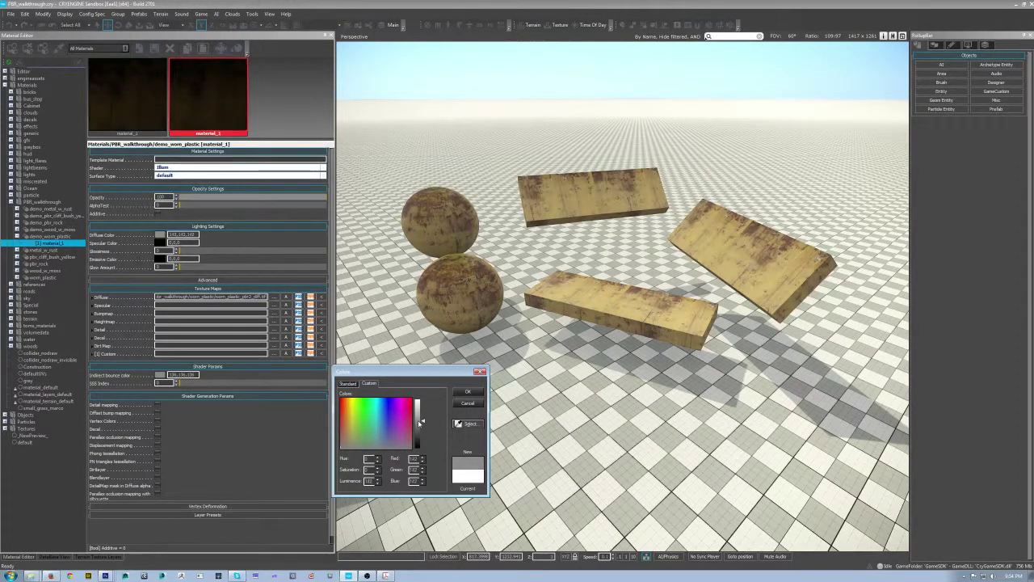
left_click_drag(420, 423, 421, 420)
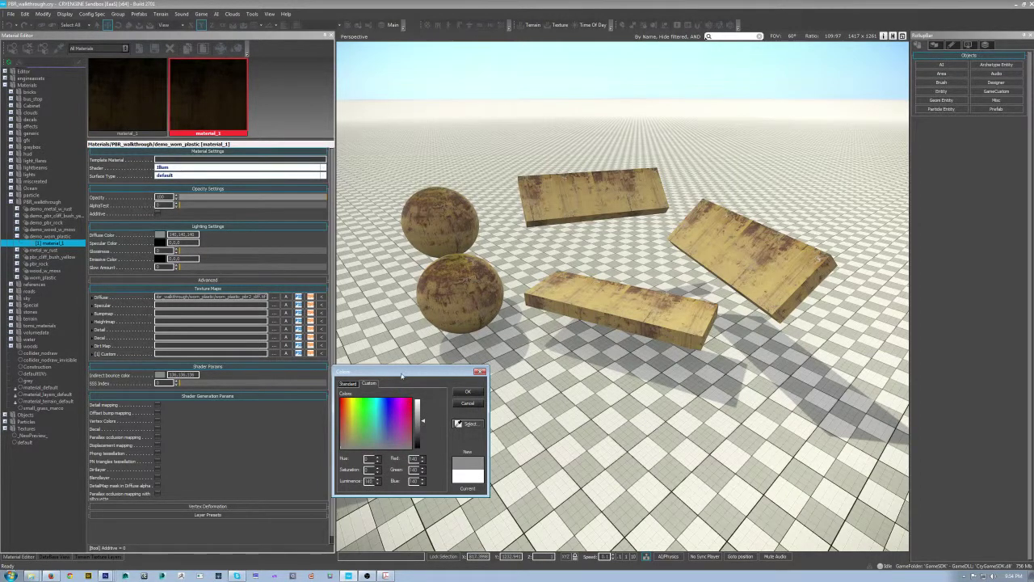
left_click_drag(404, 371, 442, 337)
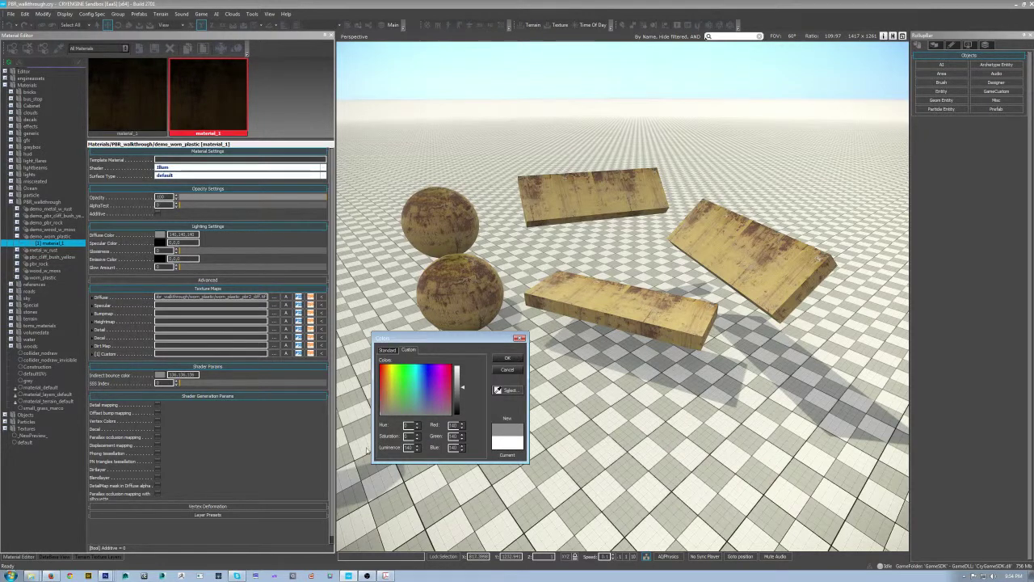
double_click(409, 447)
left_click(508, 358)
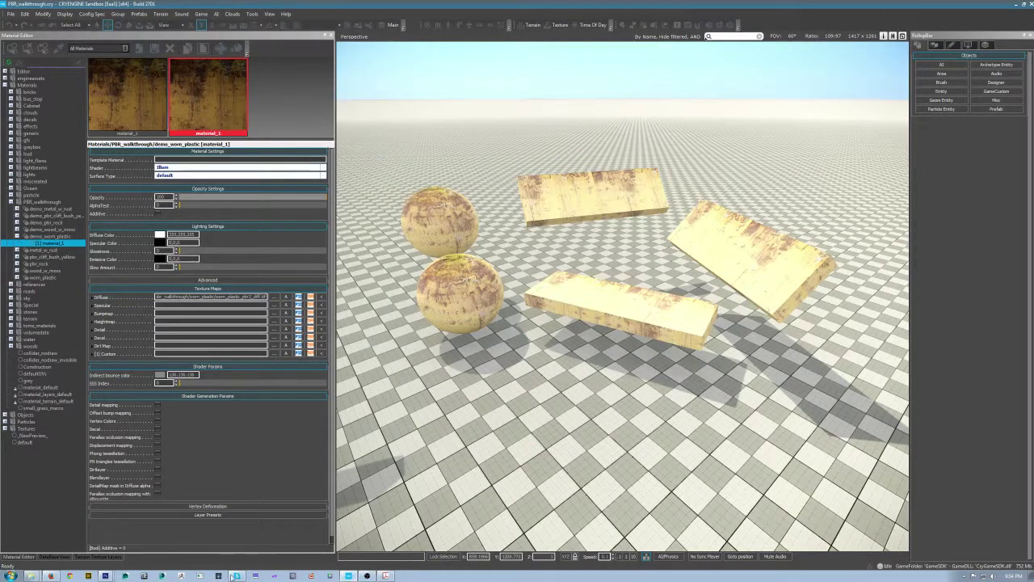
Switch to Photoshop and add a Levels adjustment clipped to the Diffuse group's Layer 1 with the output white level set to 140
left_click(104, 576)
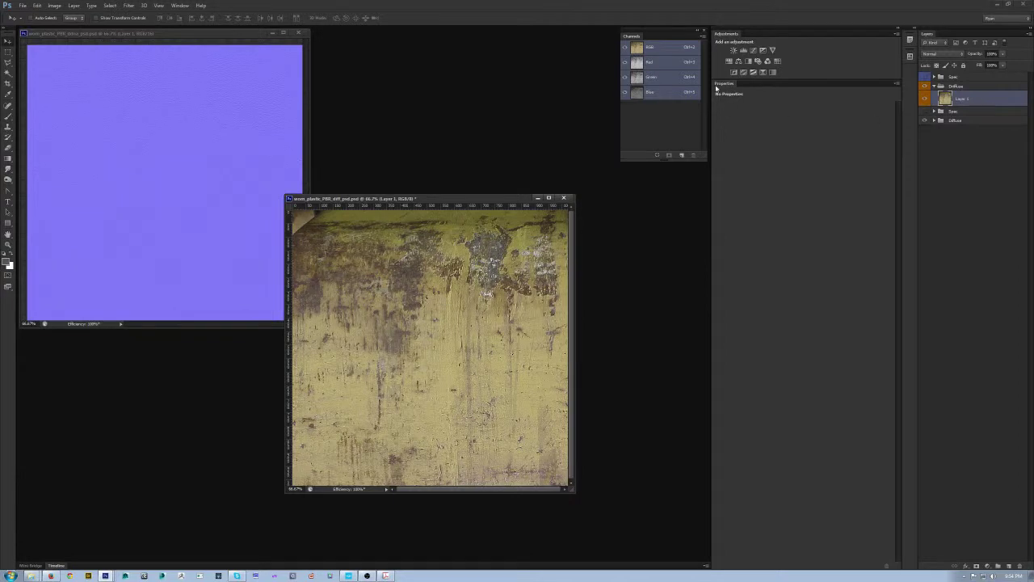
left_click(744, 51)
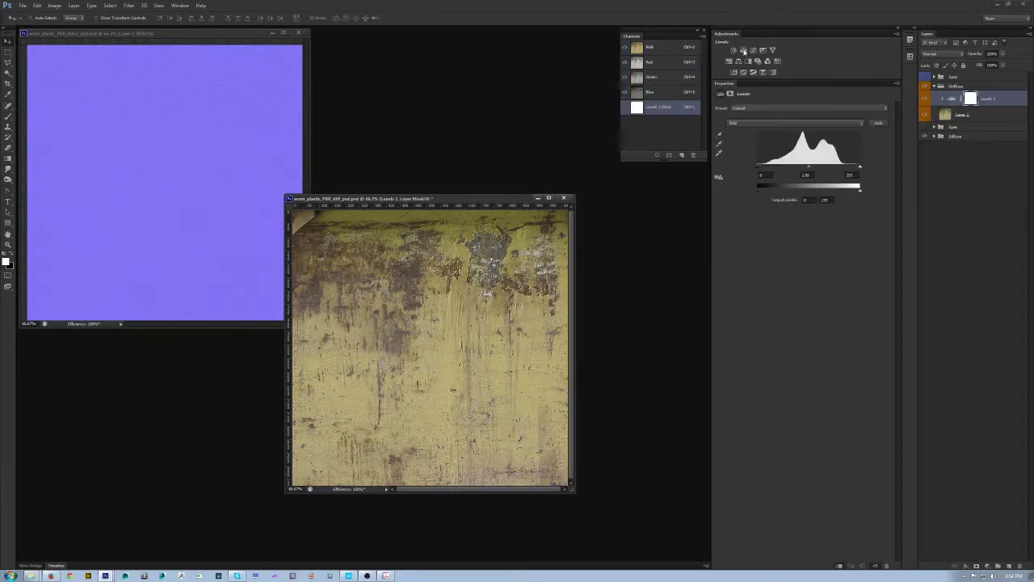
left_click(824, 199)
type("140")
key("Return")
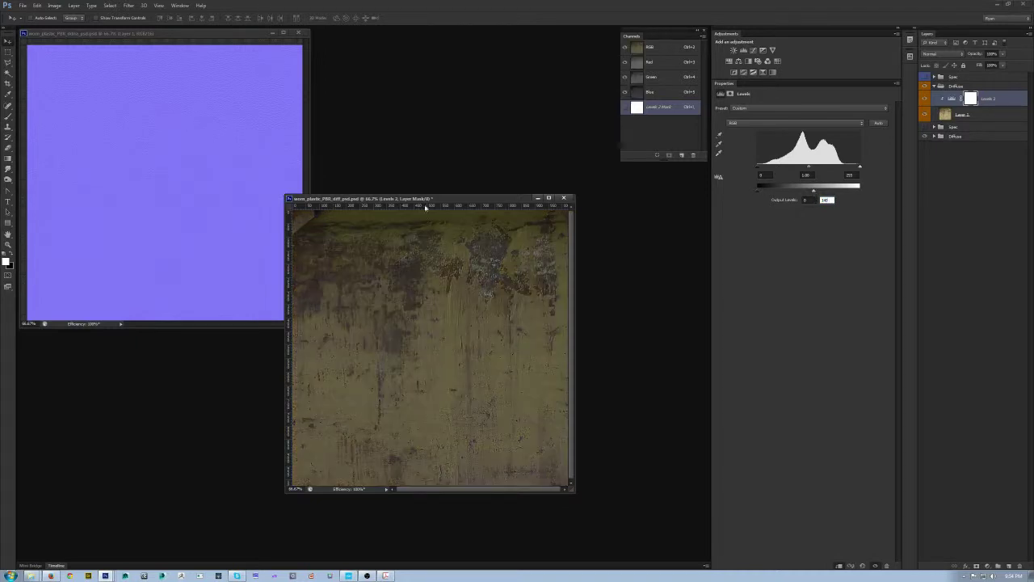
left_click_drag(469, 196, 496, 209)
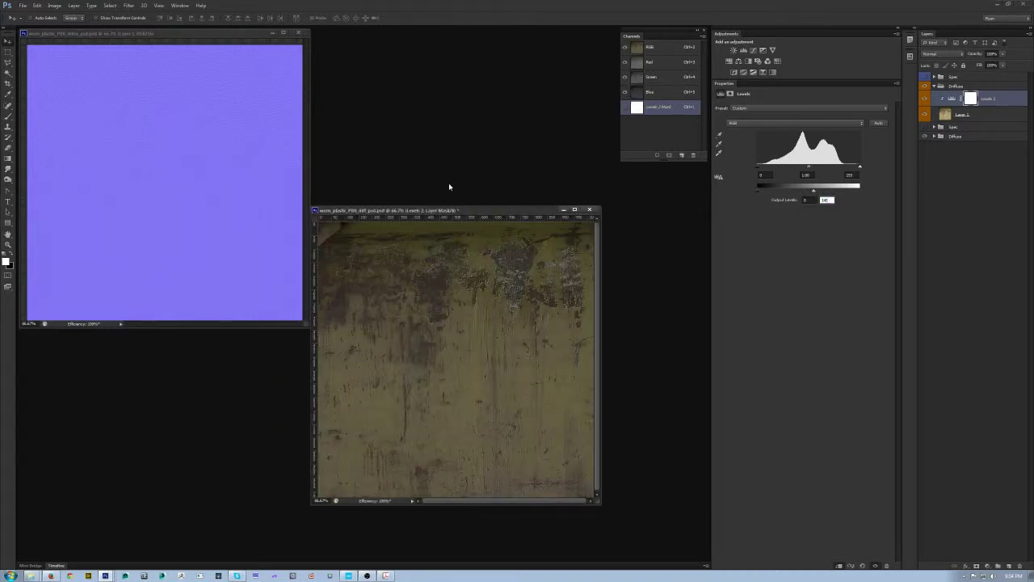
Switch to Sandbox, try a diffuse color of 144,144,144 on the worn plastic material, and cancel the change
left_click(350, 575)
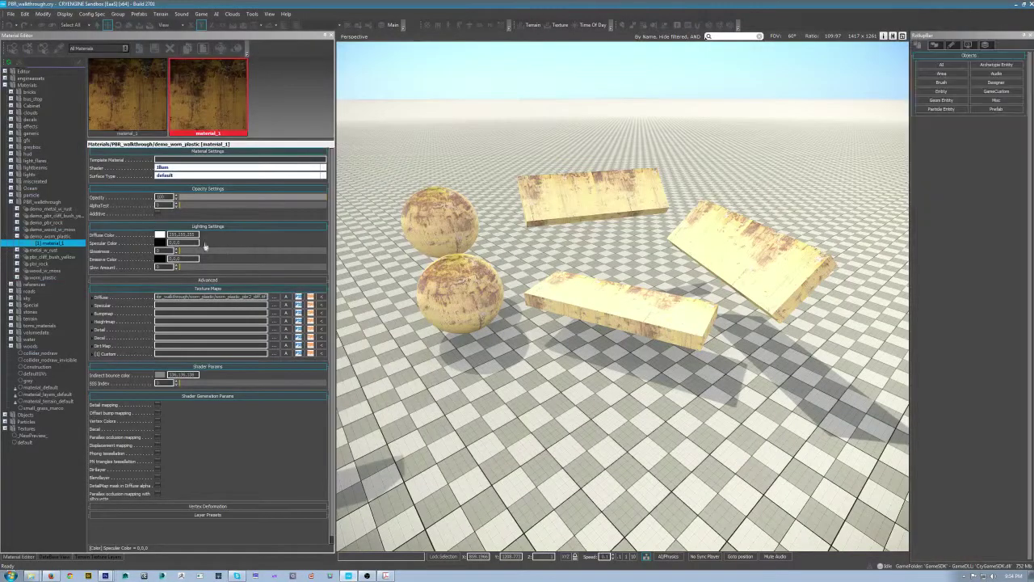
left_click(160, 234)
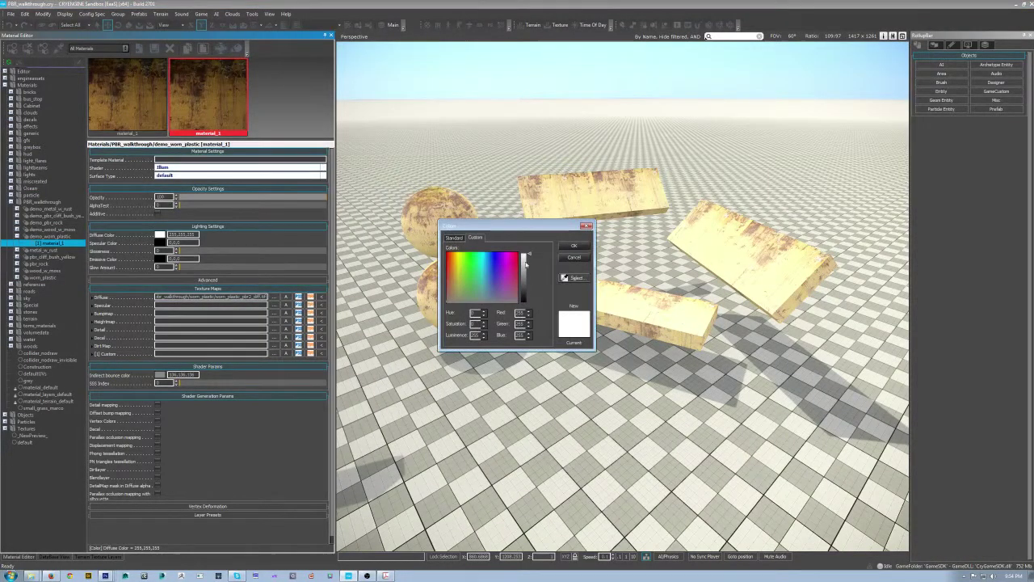
left_click_drag(523, 263, 526, 276)
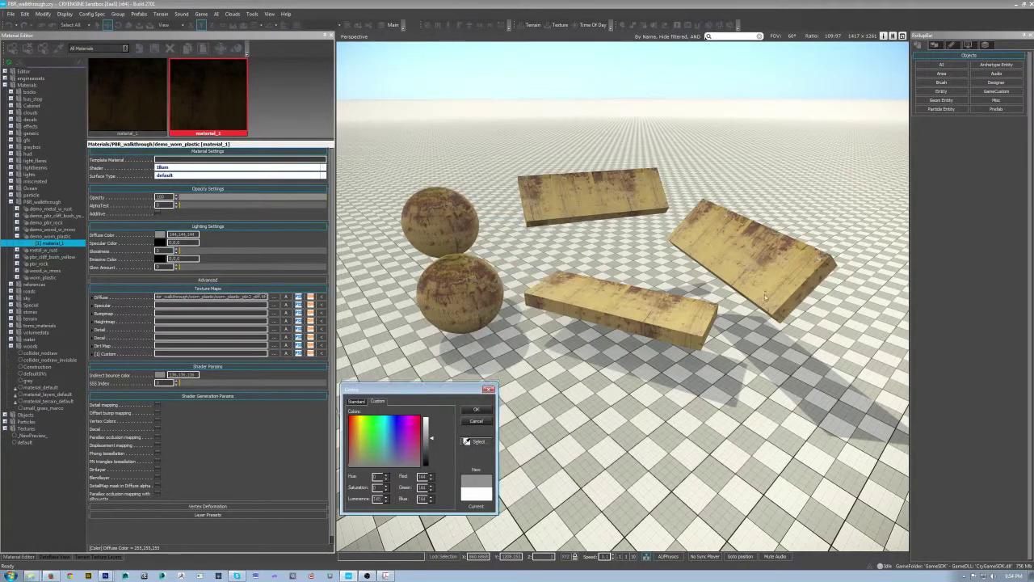
left_click(489, 421)
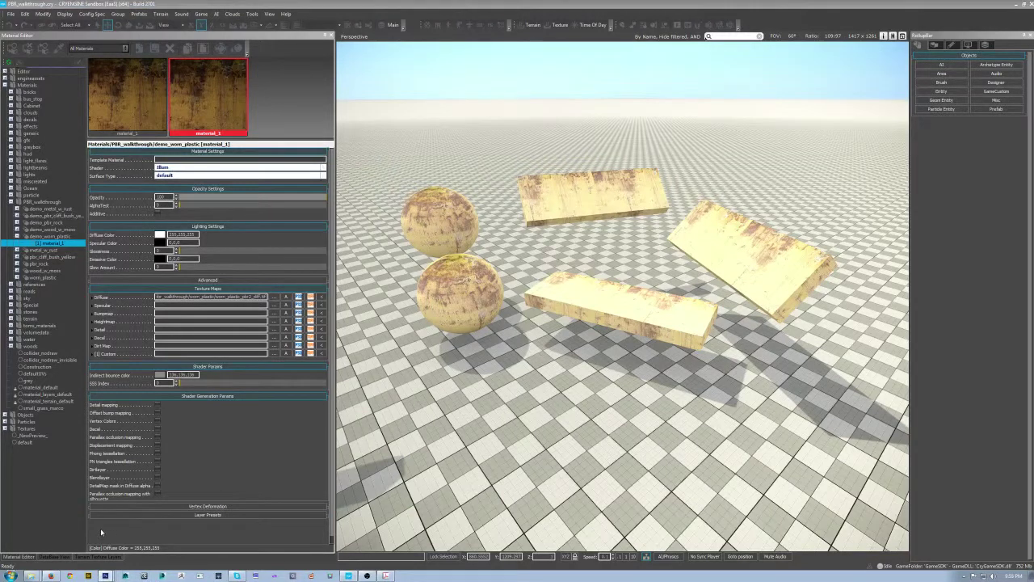
Switch to Photoshop and compare the diffuse texture with and without its Levels adjustment, leaving the adjustment on
left_click(105, 575)
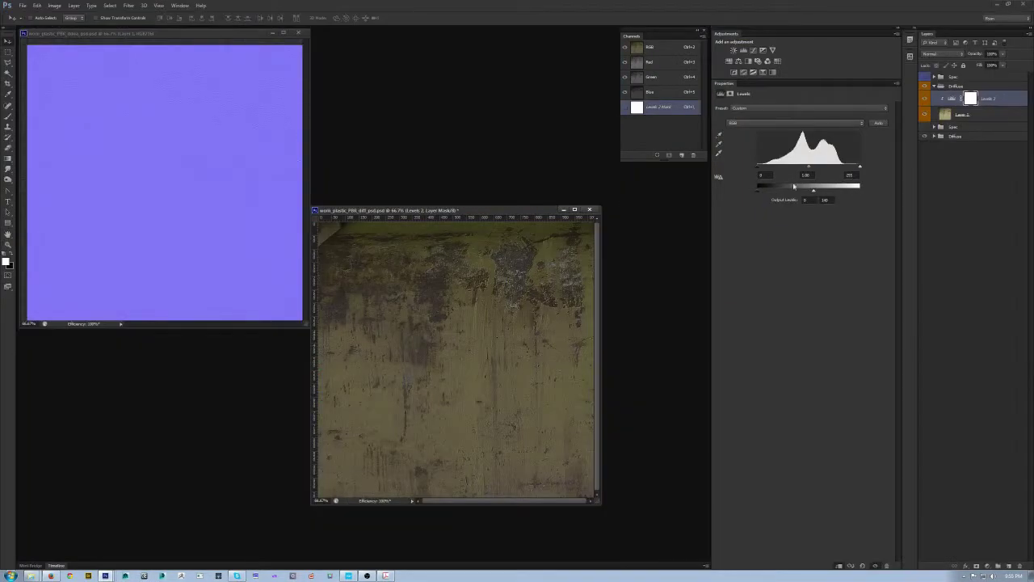
left_click(924, 99)
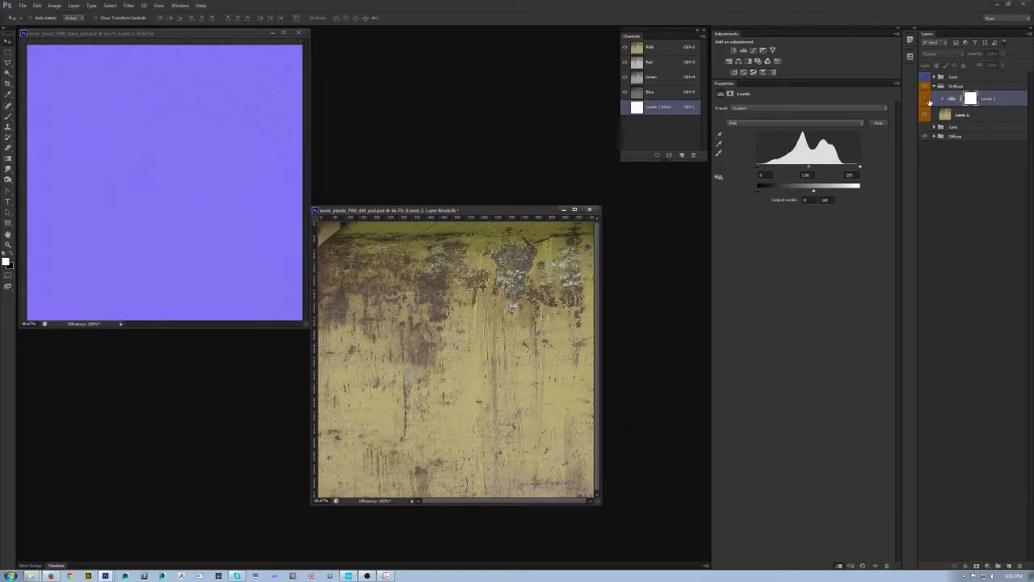
left_click(924, 99)
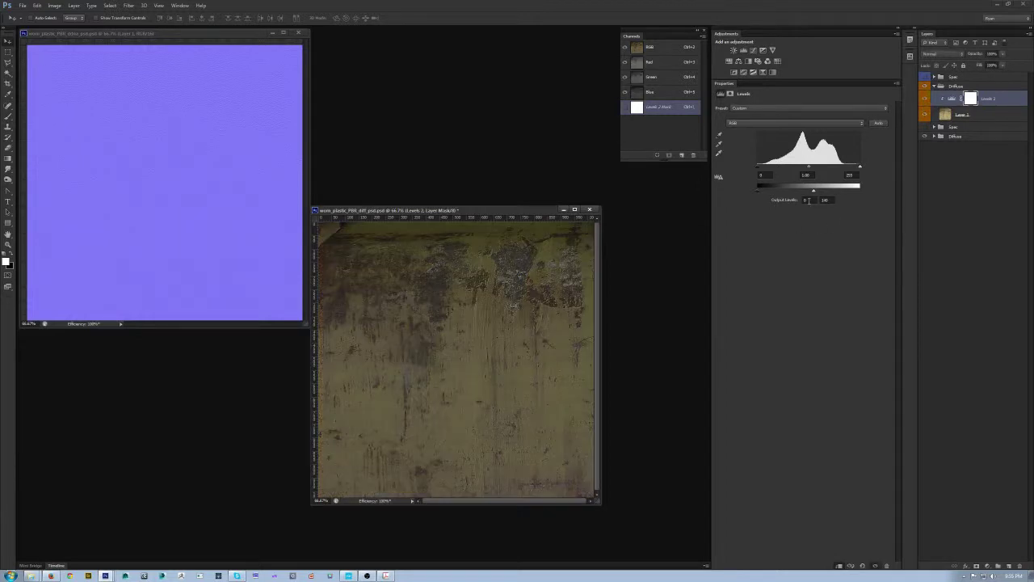
Export the darkened diffuse texture as a CryTIFPlugin TIF, replacing the existing worn_plastic_PBR2_diff.tif
key("ctrl+shift+s")
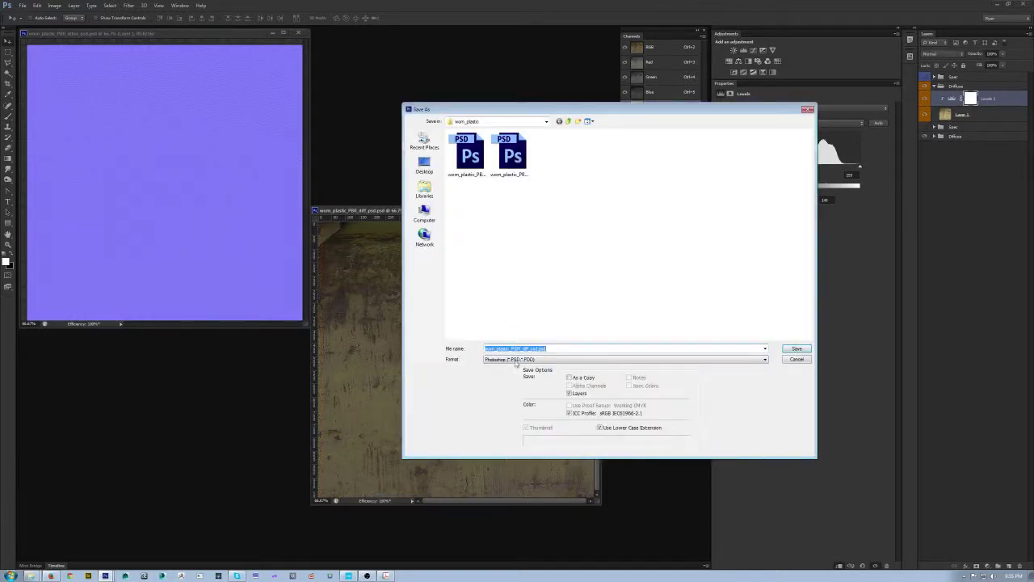
left_click(517, 359)
left_click(534, 391)
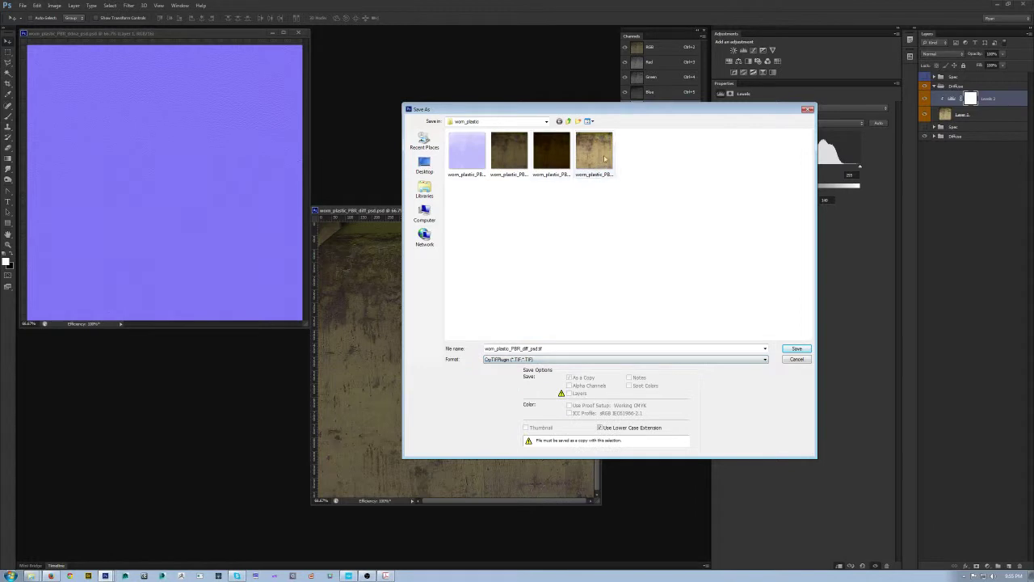
left_click(604, 158)
left_click(790, 348)
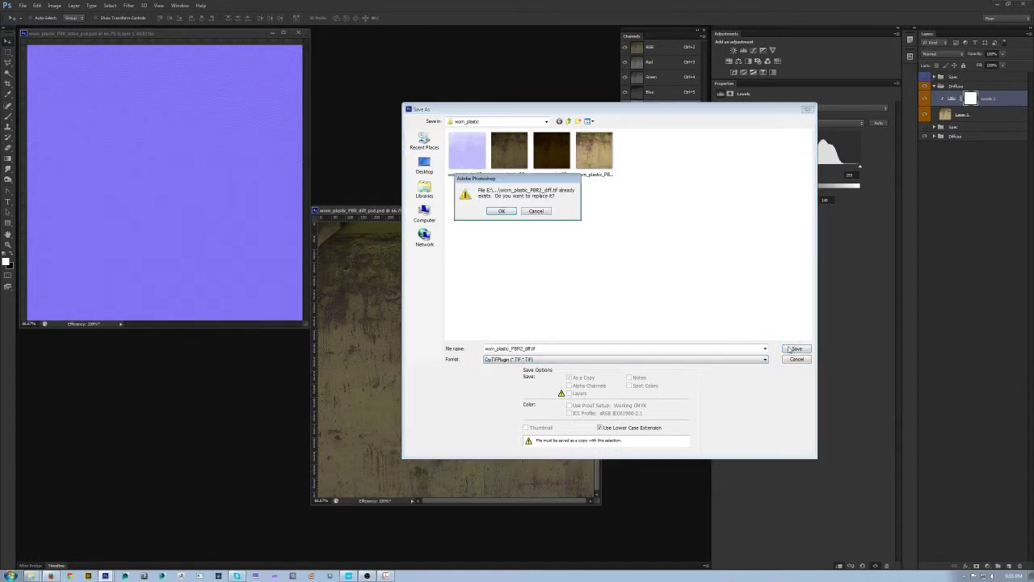
left_click(498, 212)
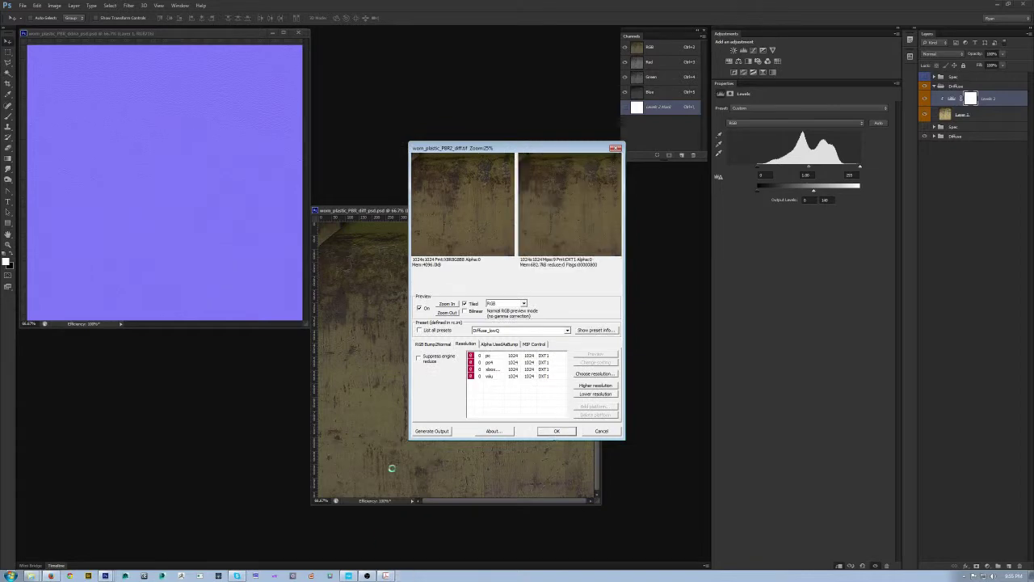
Switch to Sandbox and to the PBR workflow PDF in Acrobat, and examine the cheat sheet's specular values for non-metals, especially plastic
left_click(365, 574)
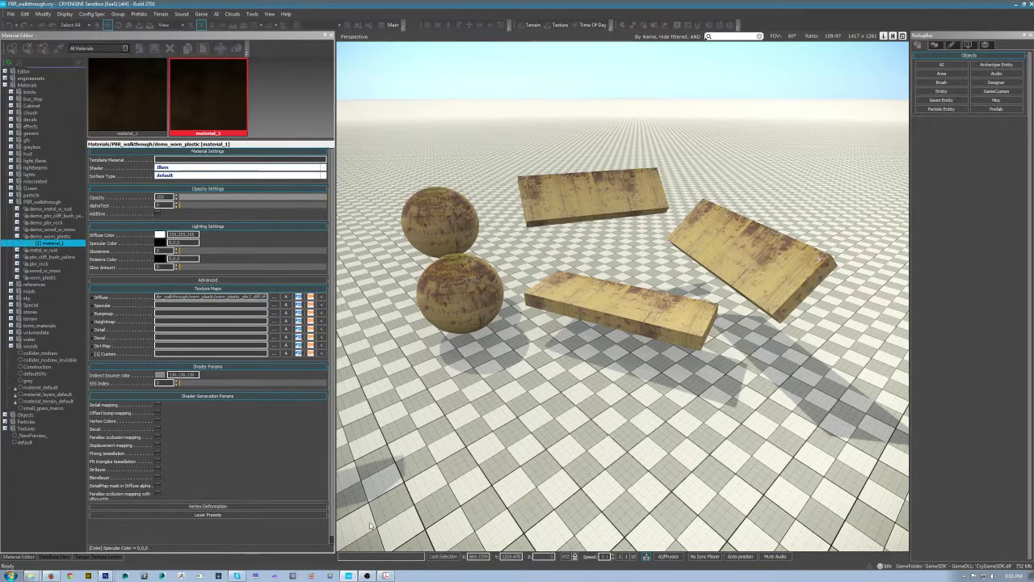
left_click(386, 575)
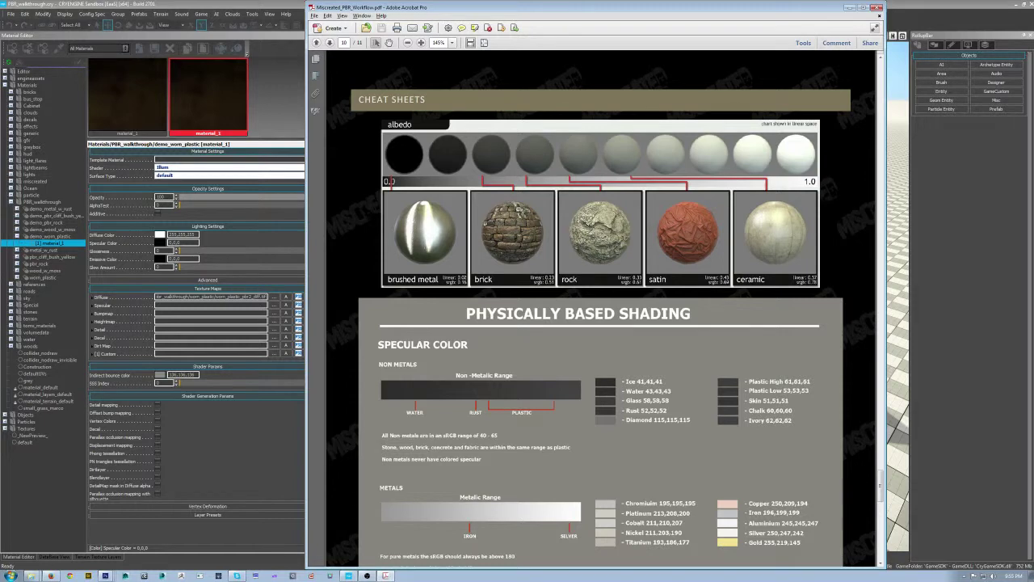
left_click(849, 7)
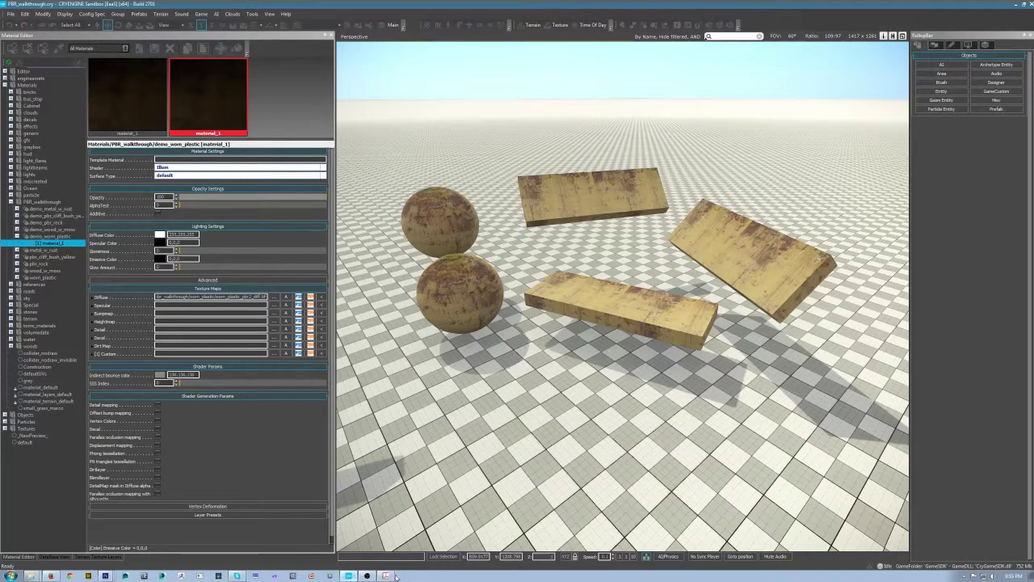
left_click(386, 576)
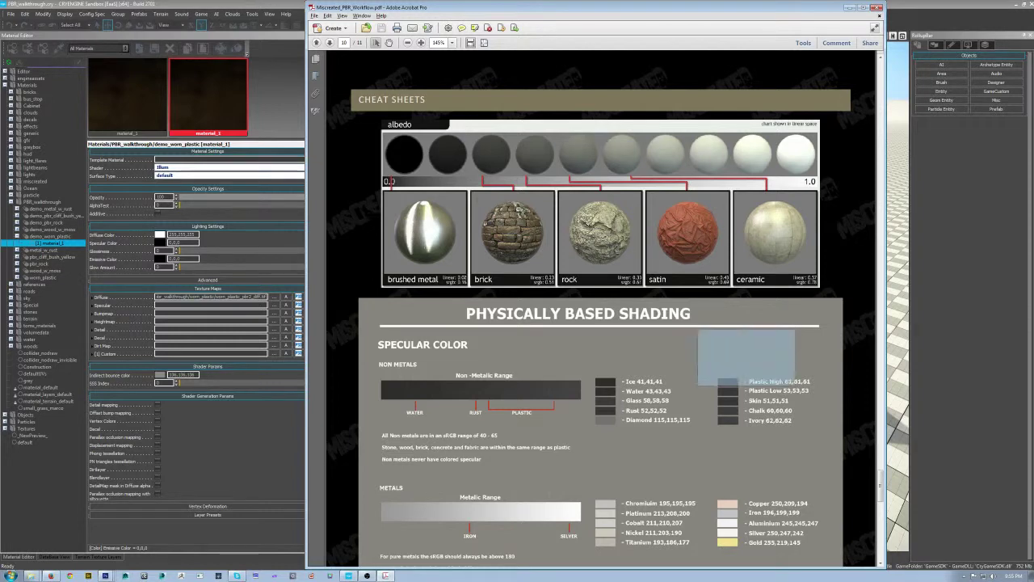
left_click(652, 341)
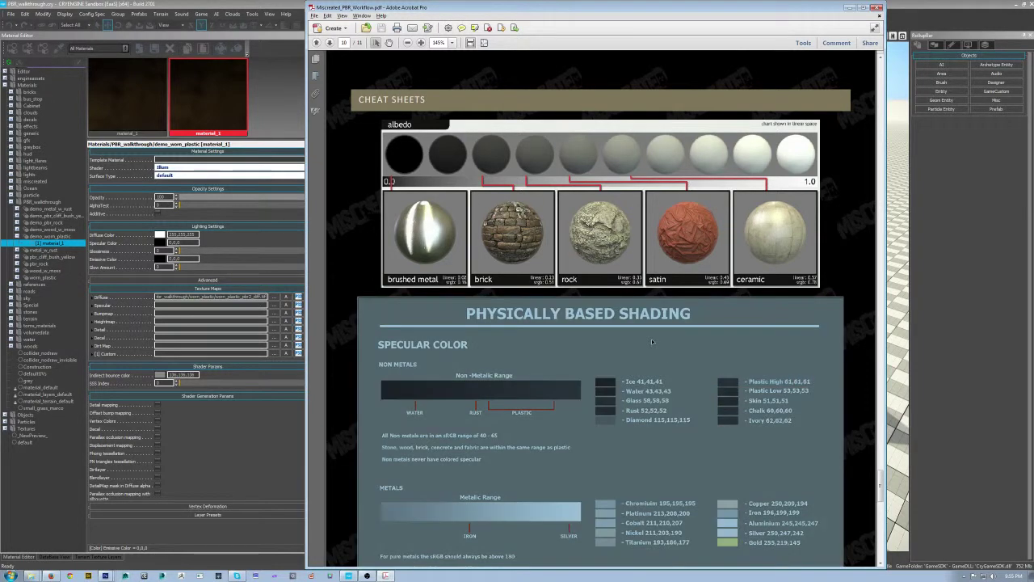
left_click(817, 365)
left_click_drag(849, 356, 705, 399)
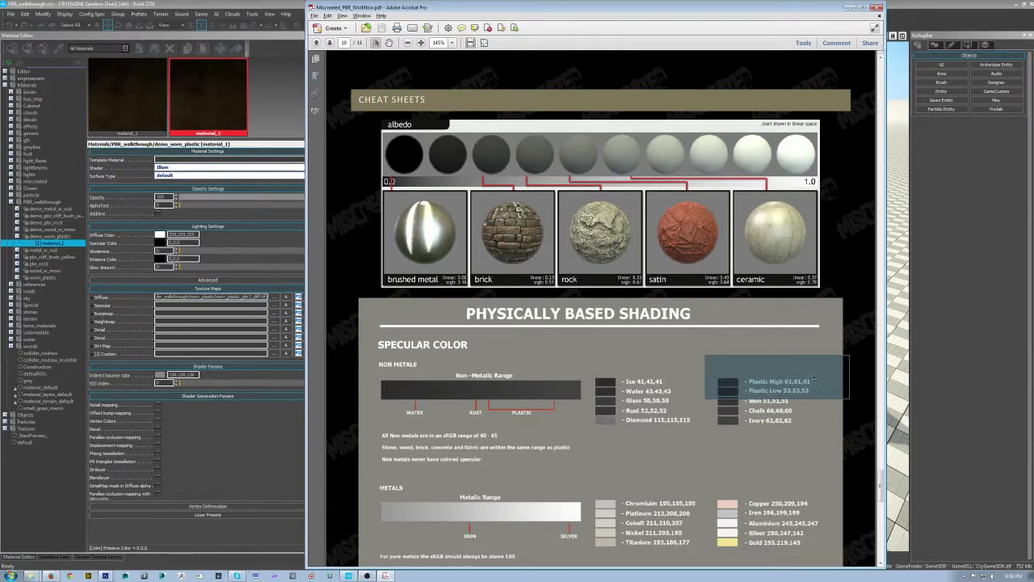
left_click(852, 333)
left_click(850, 7)
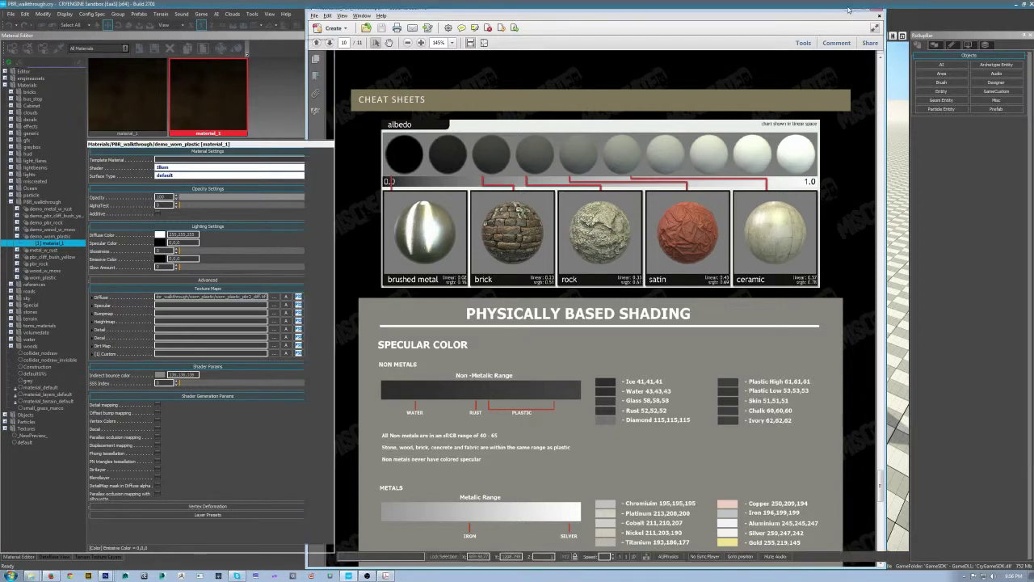
Switch to Photoshop, enlarge the diffuse texture's window, collapse its Diffuse group, and show and expand the upper Spec group with Layer 1 selected
left_click(105, 576)
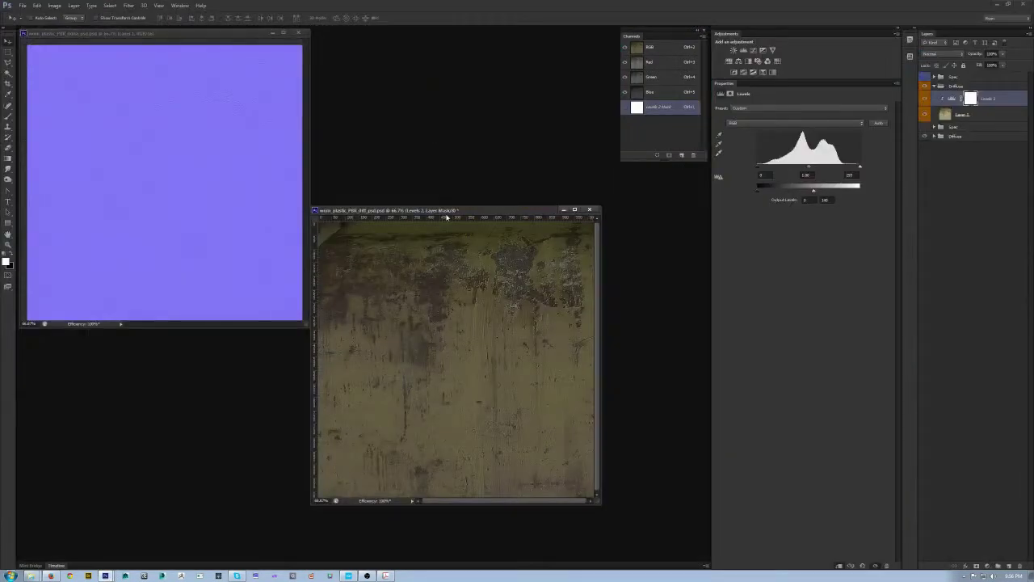
left_click_drag(447, 212, 418, 185)
left_click_drag(569, 467, 636, 511)
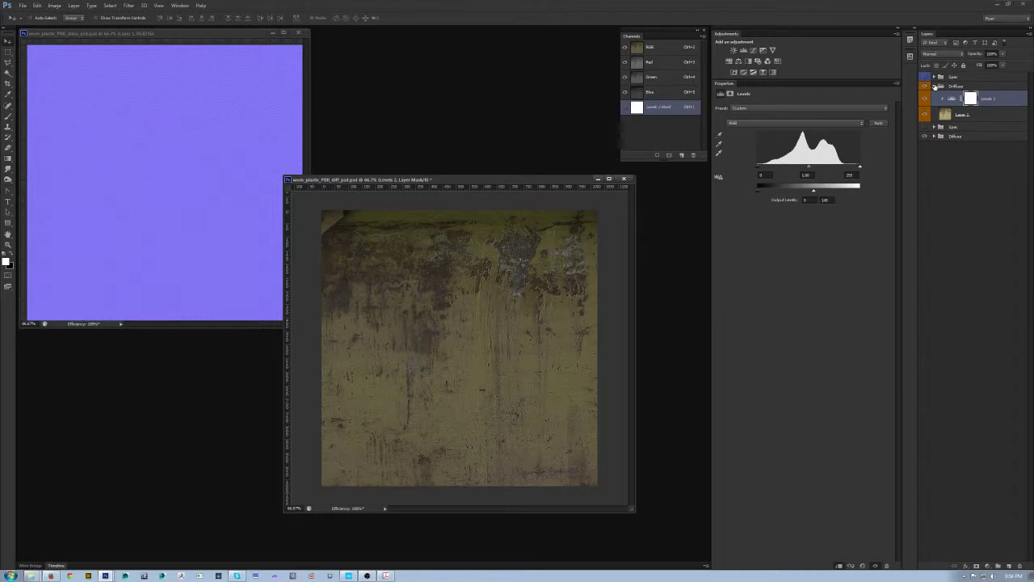
left_click(935, 86)
left_click(925, 77)
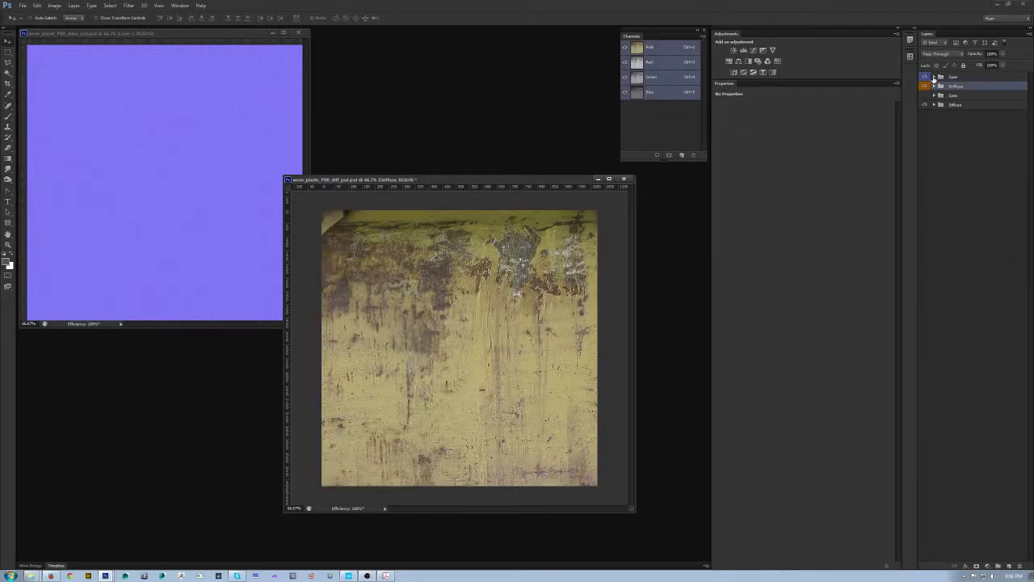
left_click(934, 77)
left_click(1021, 91)
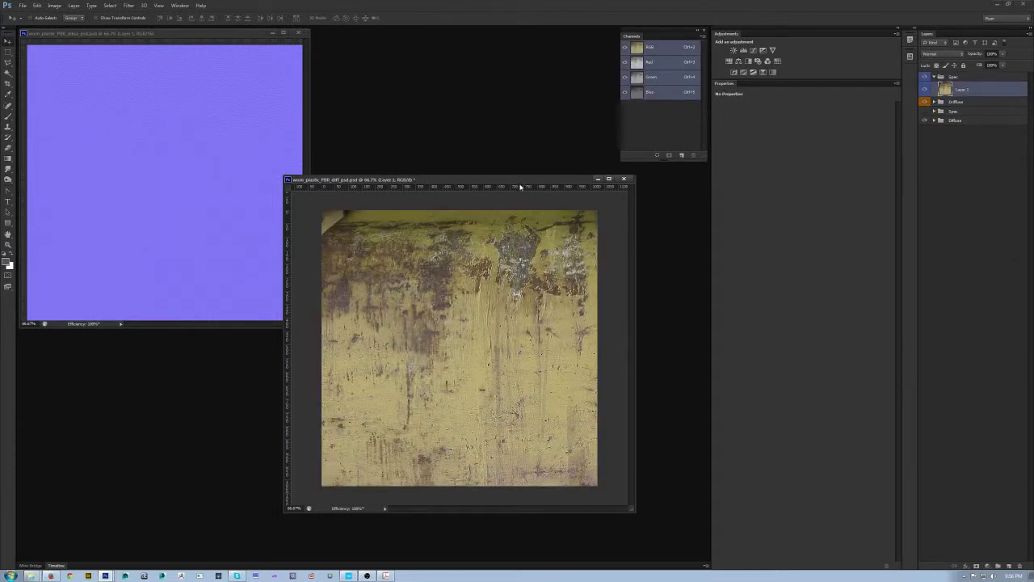
left_click_drag(521, 185, 480, 187)
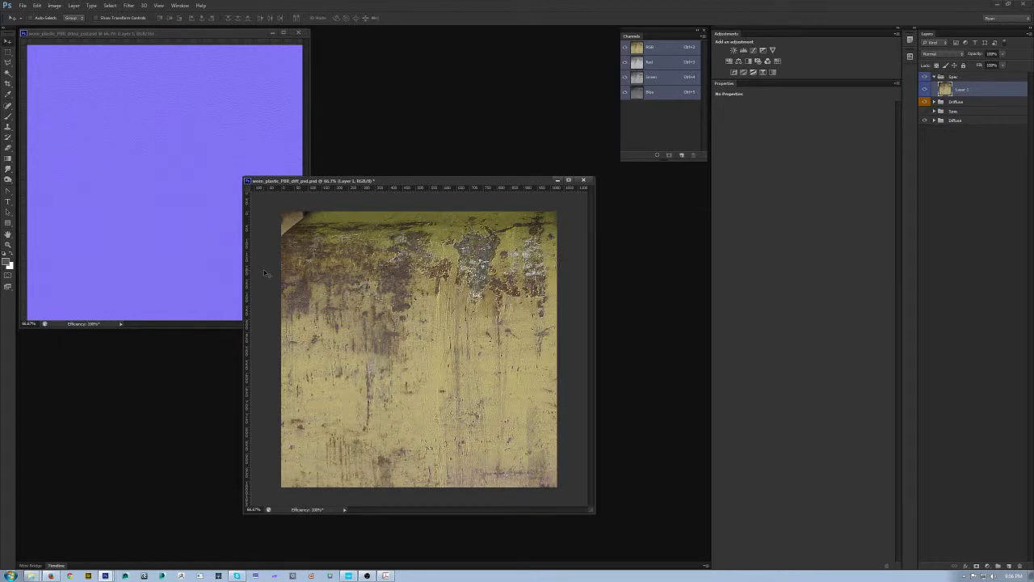
Add a new layer above Layer 1 in the Spec group and marquee-select a square area left of the texture's center
key("ctrl+shift+n")
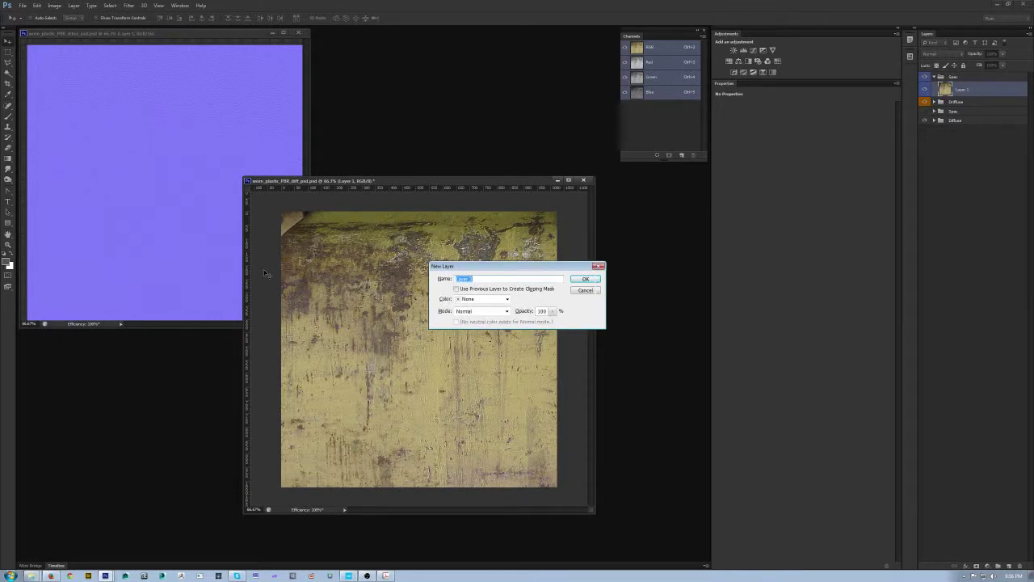
key("Return")
key("m")
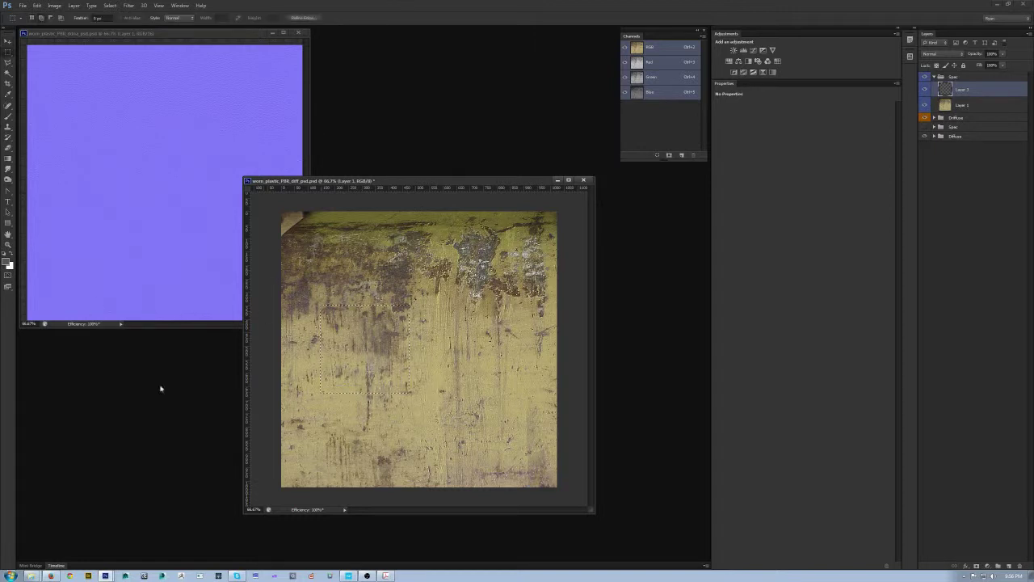
Check the PDF's non-metal specular range, set the foreground color to RGB 65,65,65, and fill the square selection on the new layer with it
left_click(385, 575)
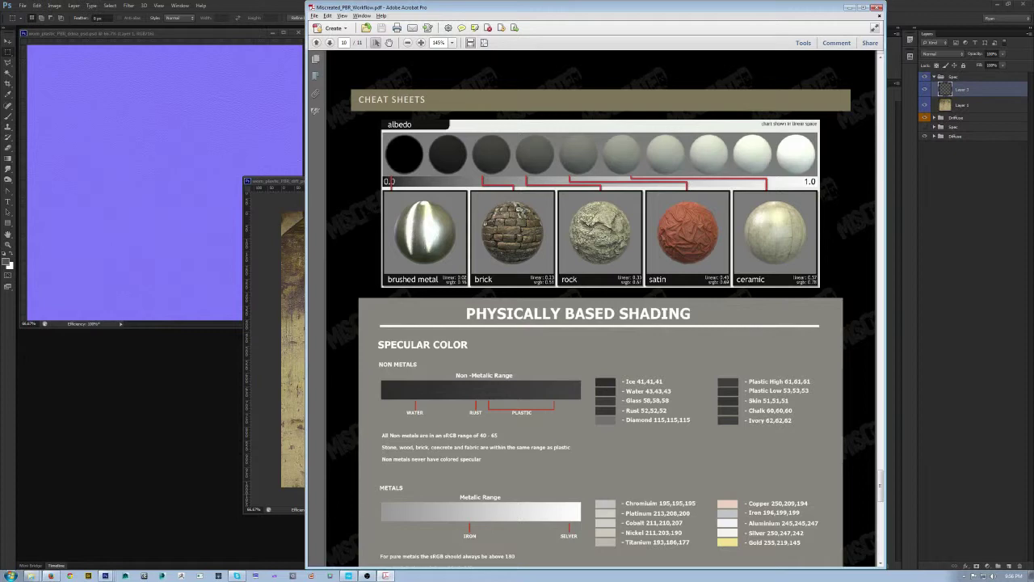
left_click(849, 8)
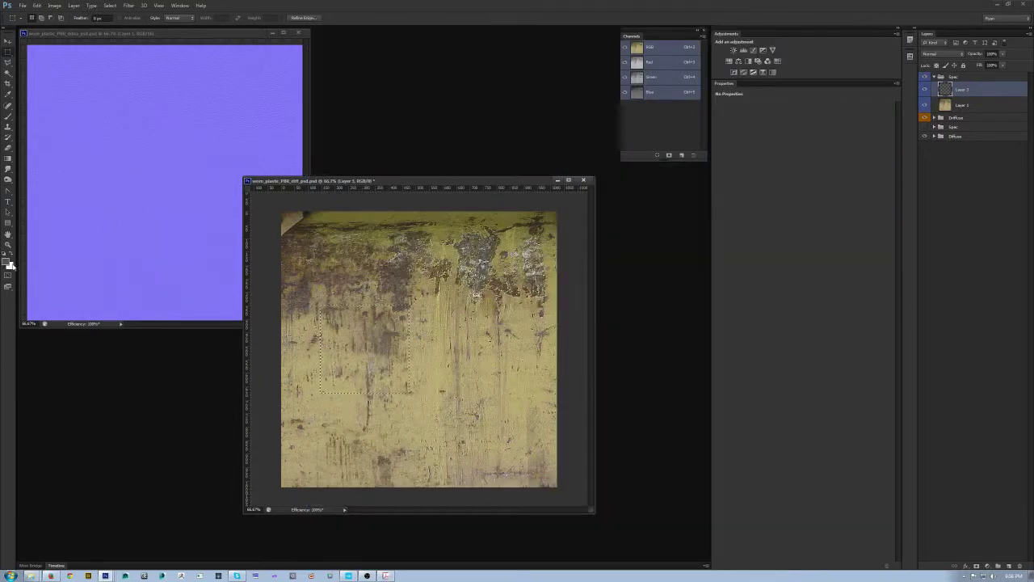
left_click(10, 265)
double_click(527, 269)
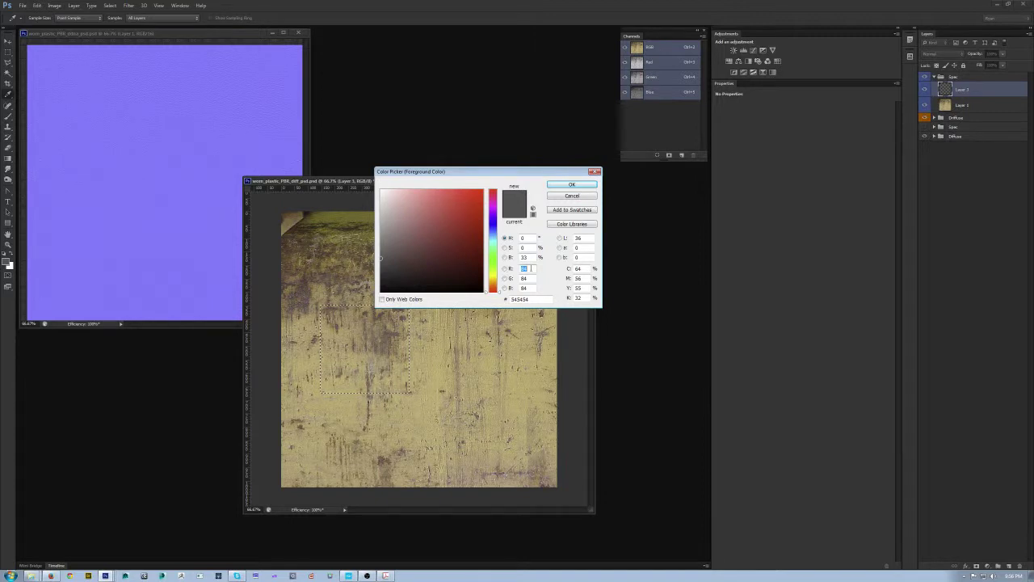
double_click(524, 257)
type("65")
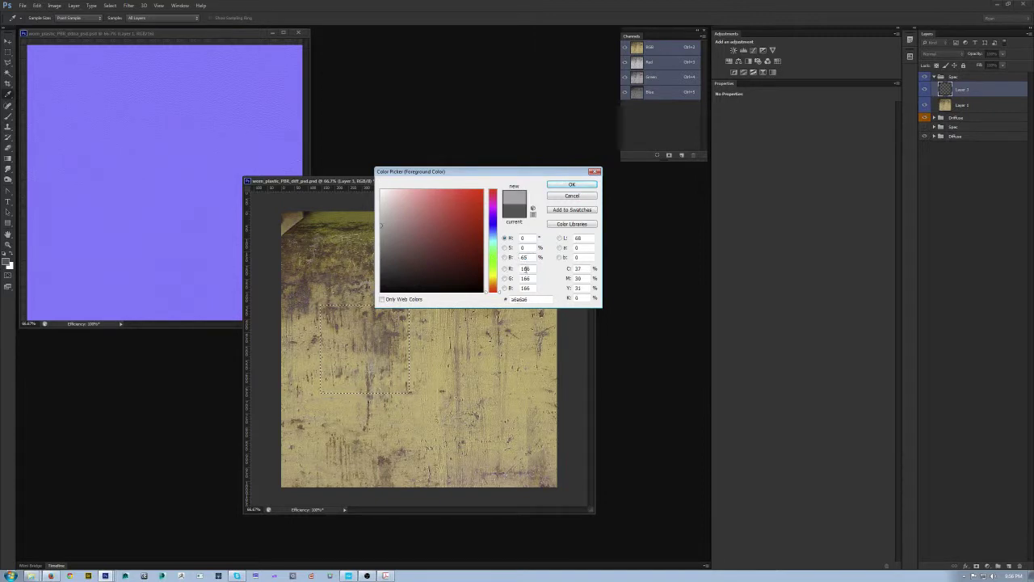
double_click(526, 268)
type("65")
key("Tab")
type("65")
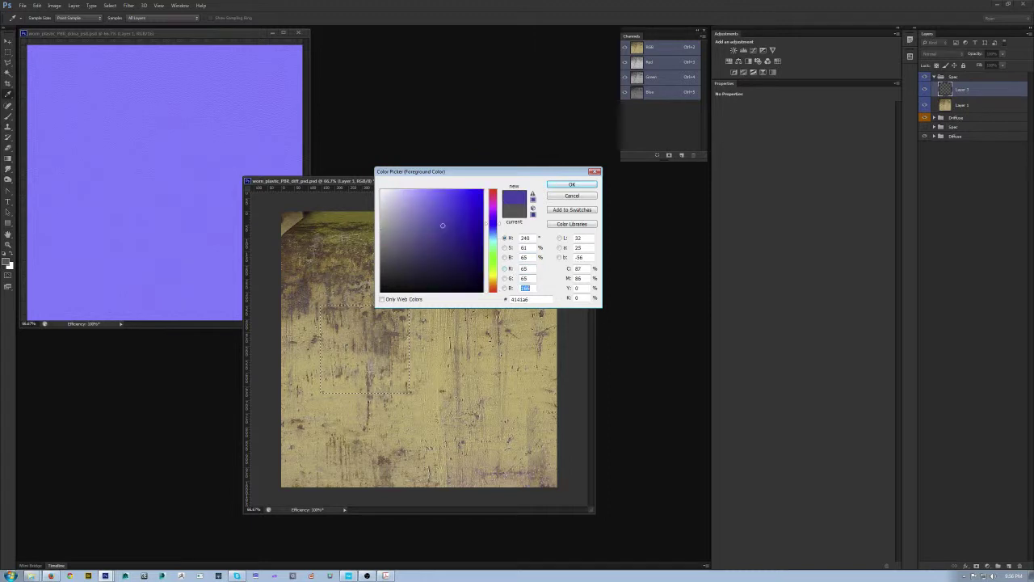
key("Tab")
type("65")
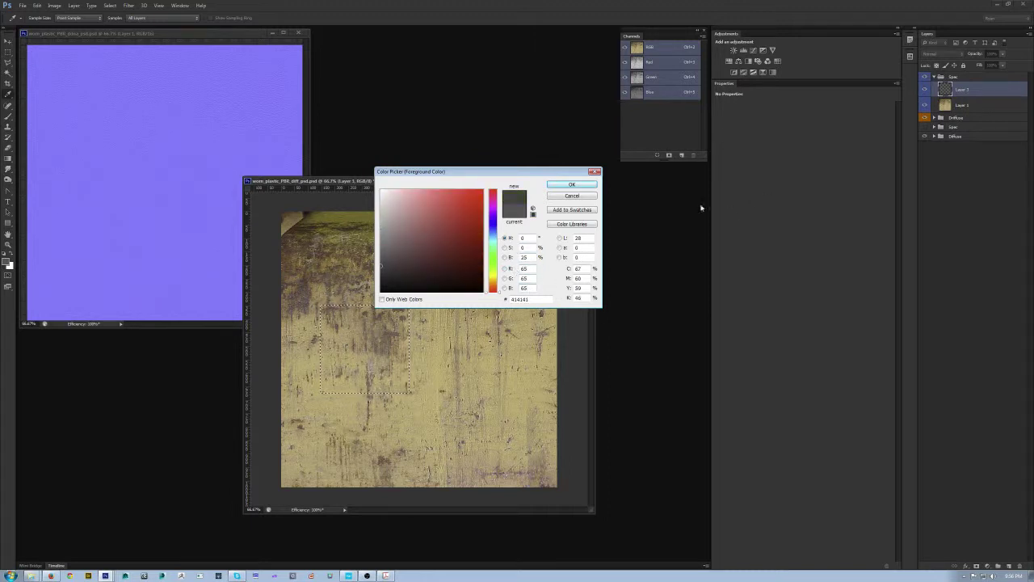
left_click_drag(511, 172, 492, 109)
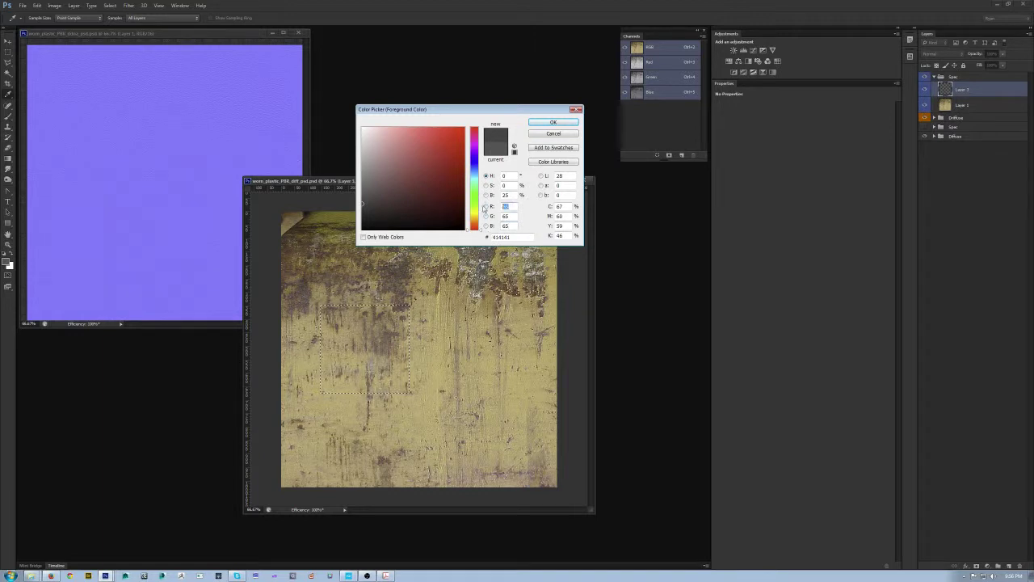
double_click(506, 225)
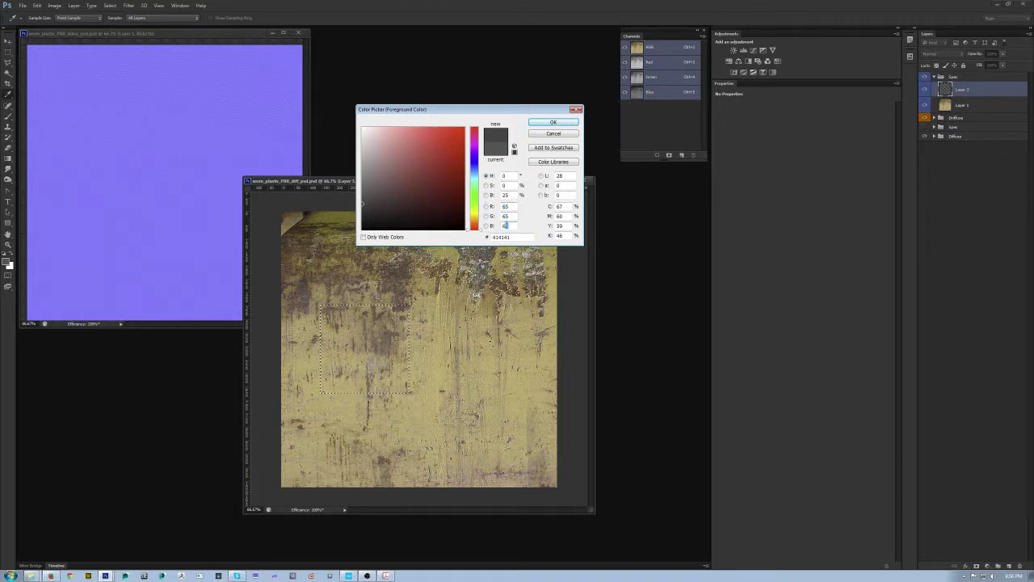
left_click(554, 122)
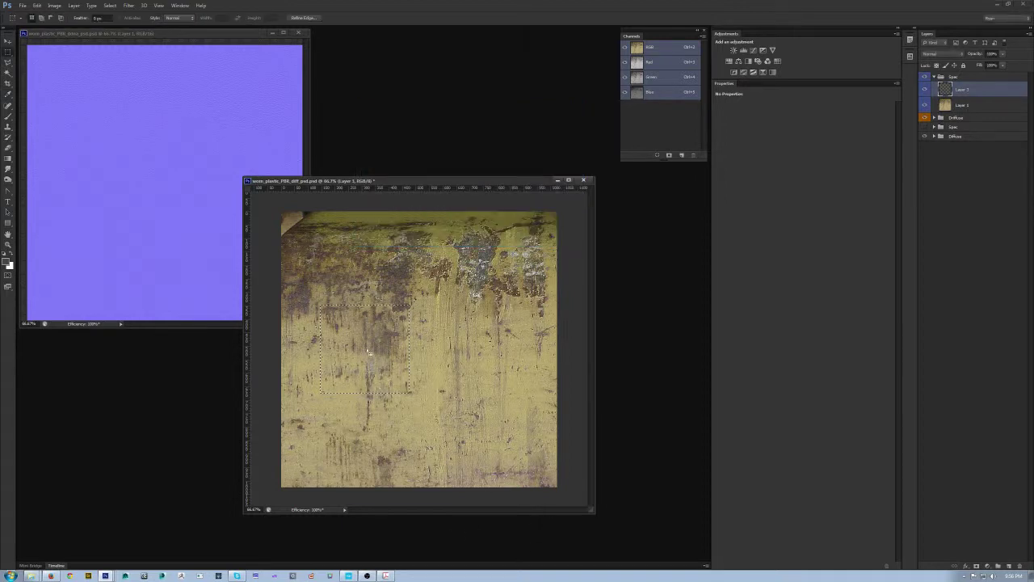
key("alt+BackSpace")
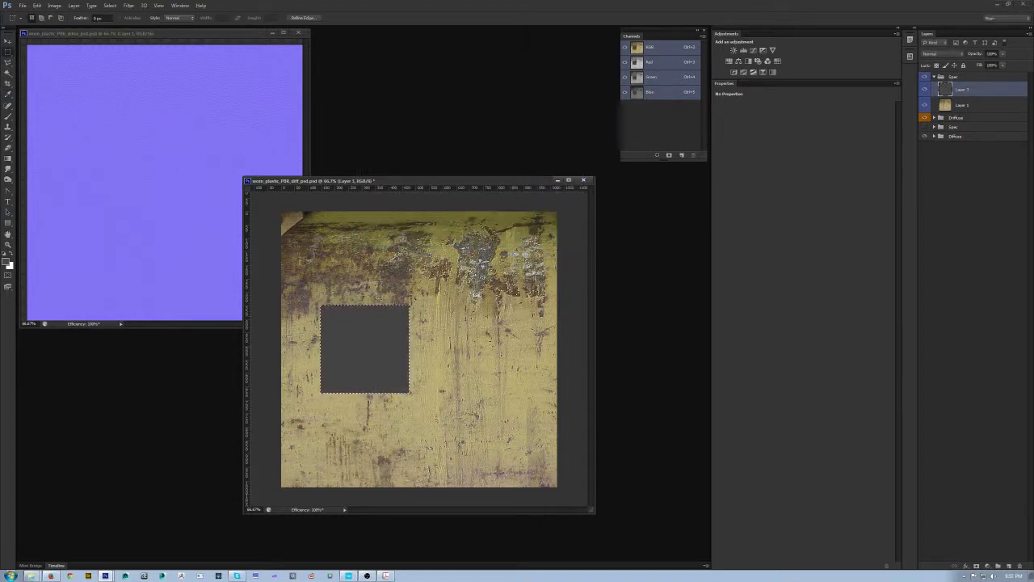
left_click(37, 5)
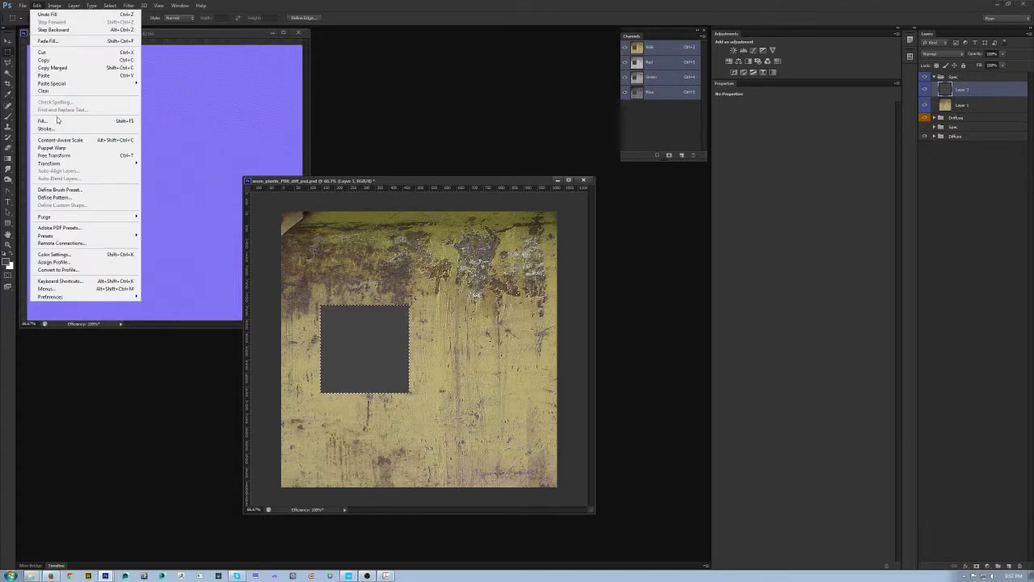
left_click(43, 120)
left_click(508, 266)
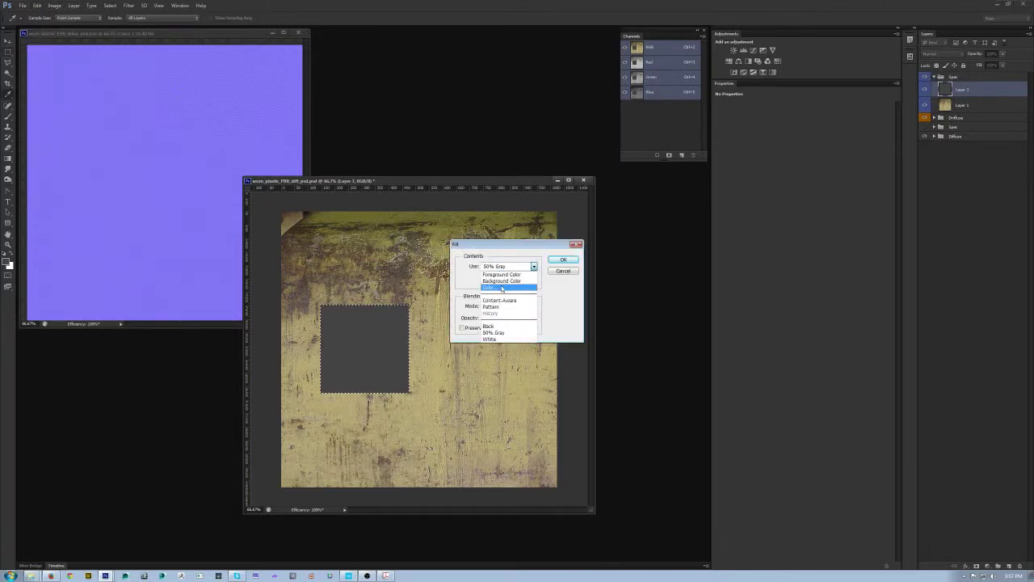
left_click(566, 273)
left_click(566, 274)
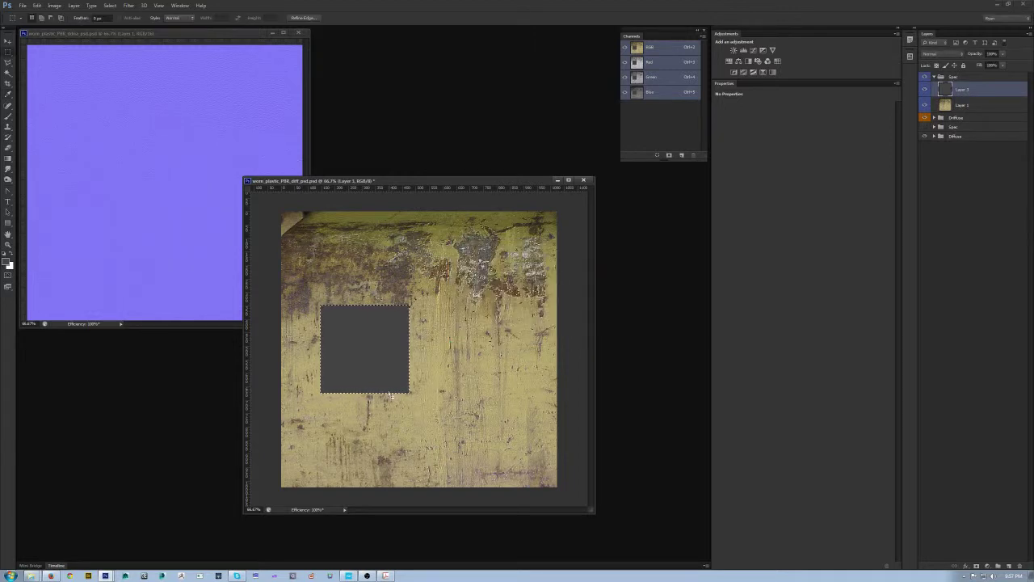
Move the square selection to the right of the gray swatch, check the PDF's non-metal range, and fill the selection with RGB 48,48,48
left_click_drag(390, 396, 503, 394)
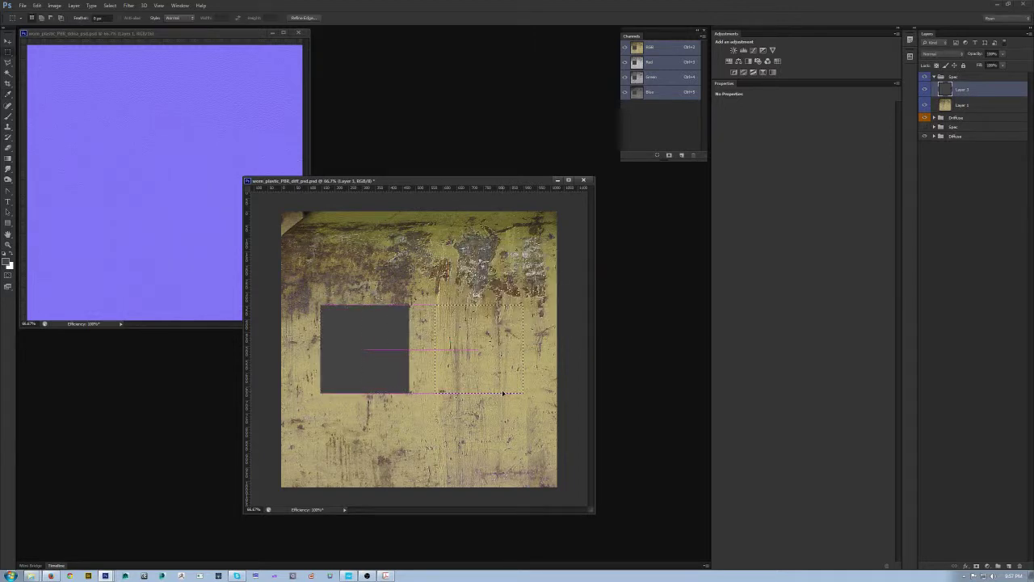
left_click(8, 263)
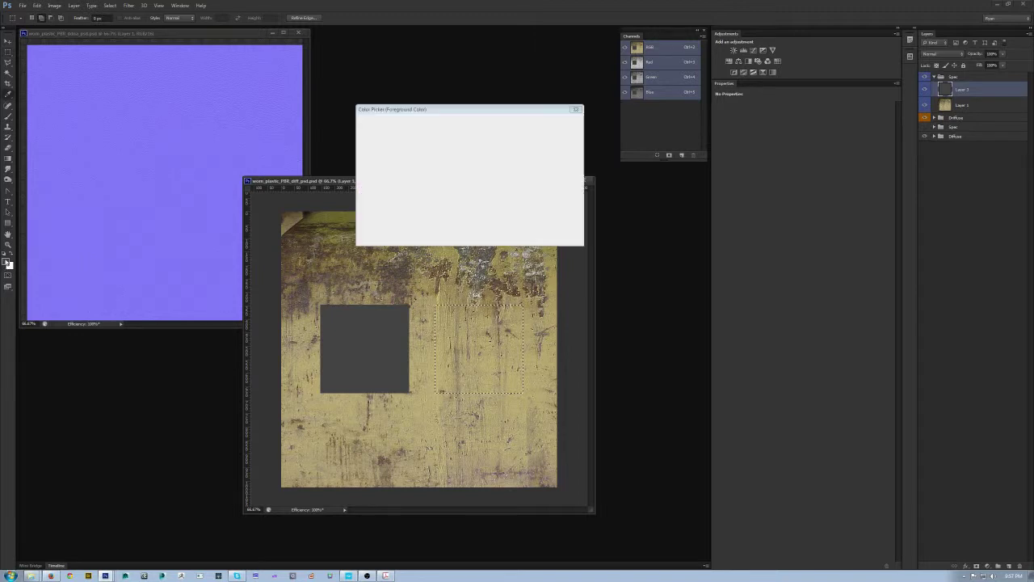
left_click(386, 576)
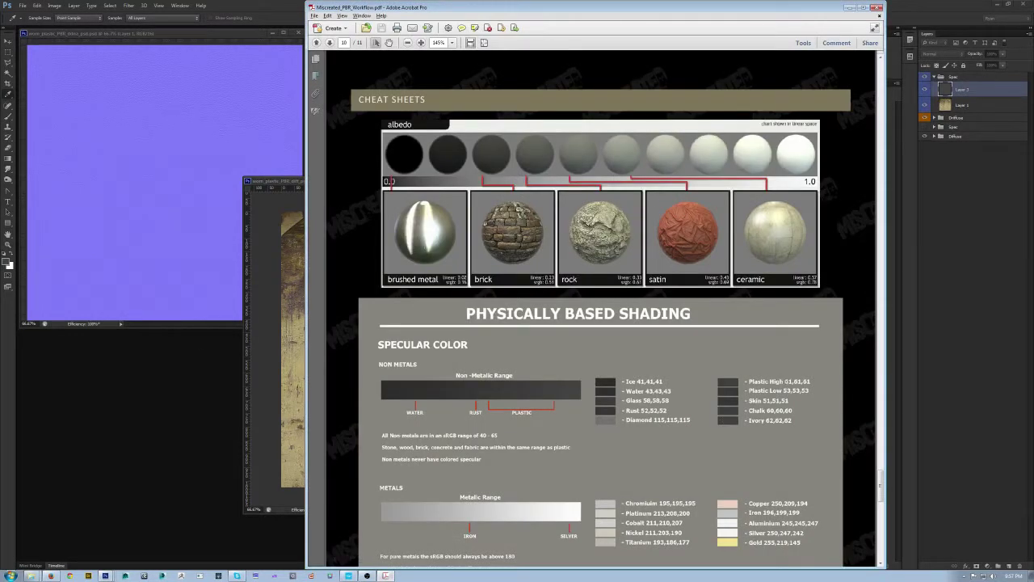
left_click(847, 8)
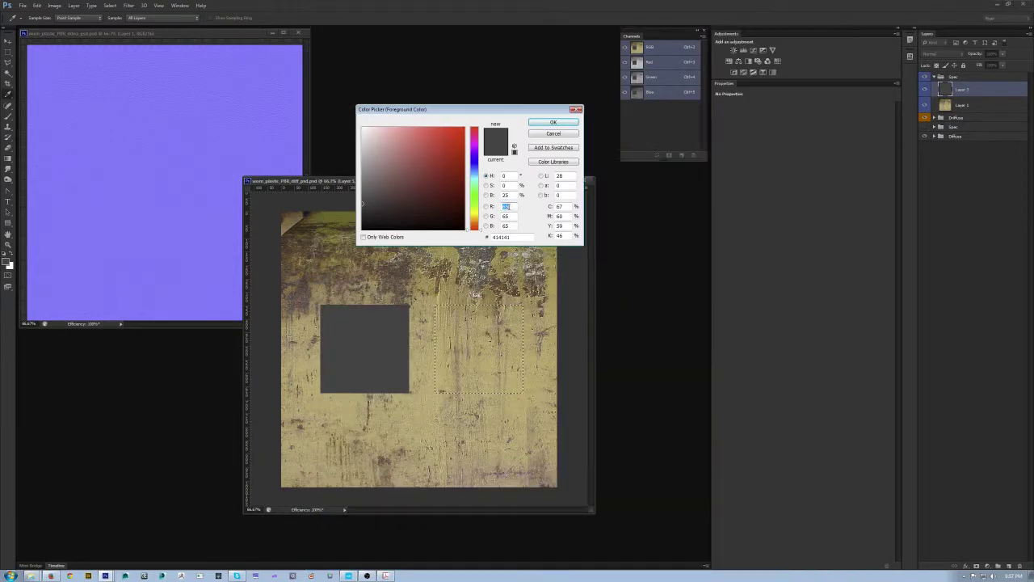
type("48")
key("Tab")
type("48")
key("Tab")
type("48")
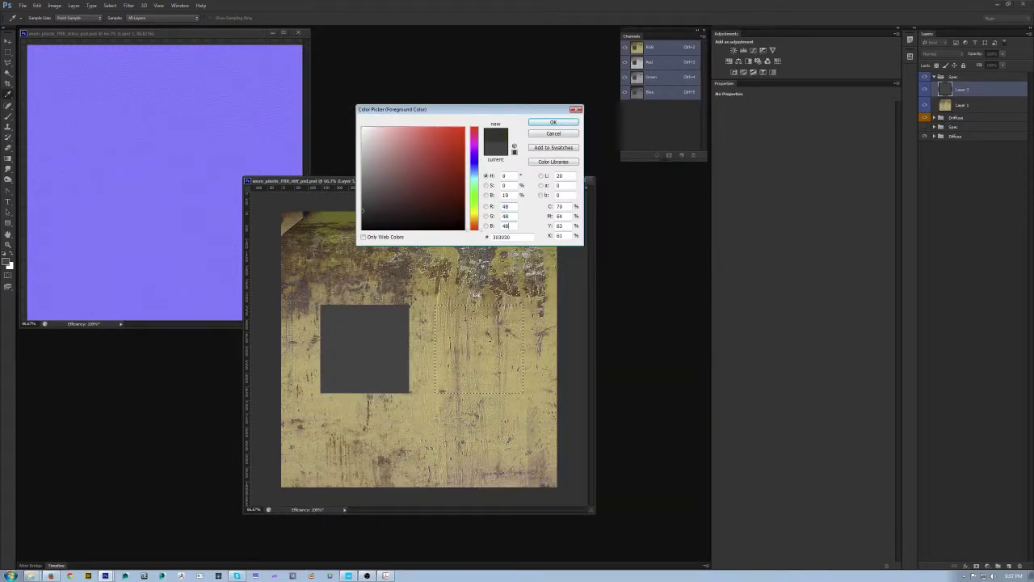
key("Return")
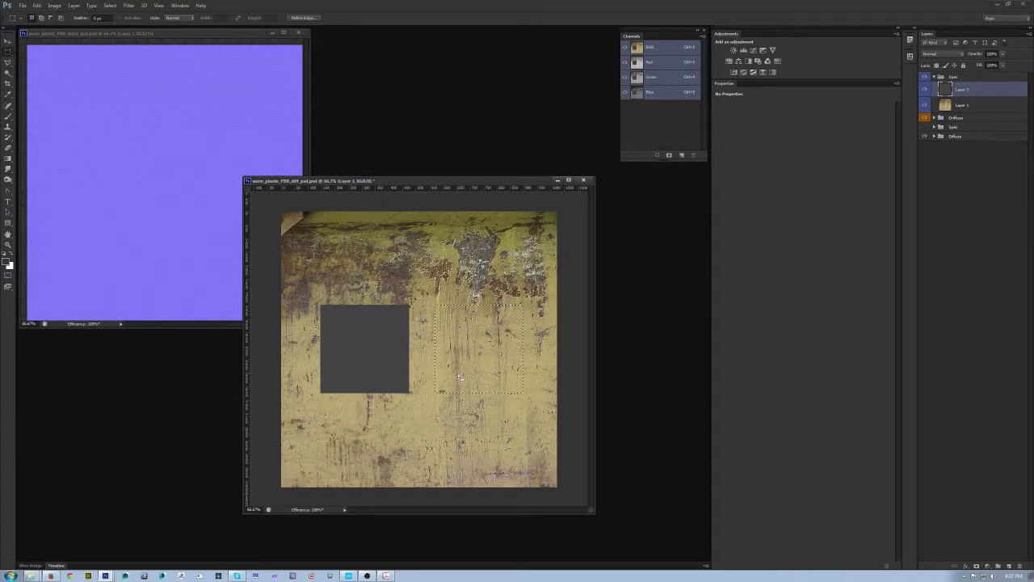
key("alt+BackSpace")
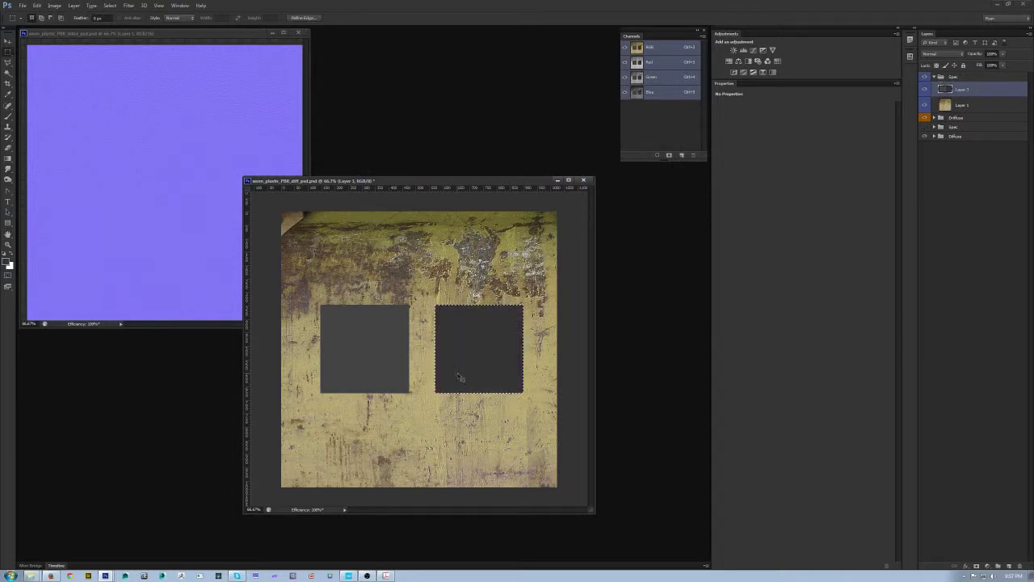
key("ctrl+d")
Hide the swatch layer, draw a small unfilled rectangle shape with a solid red stroke near the texture's center, and remove the shape
left_click(924, 89)
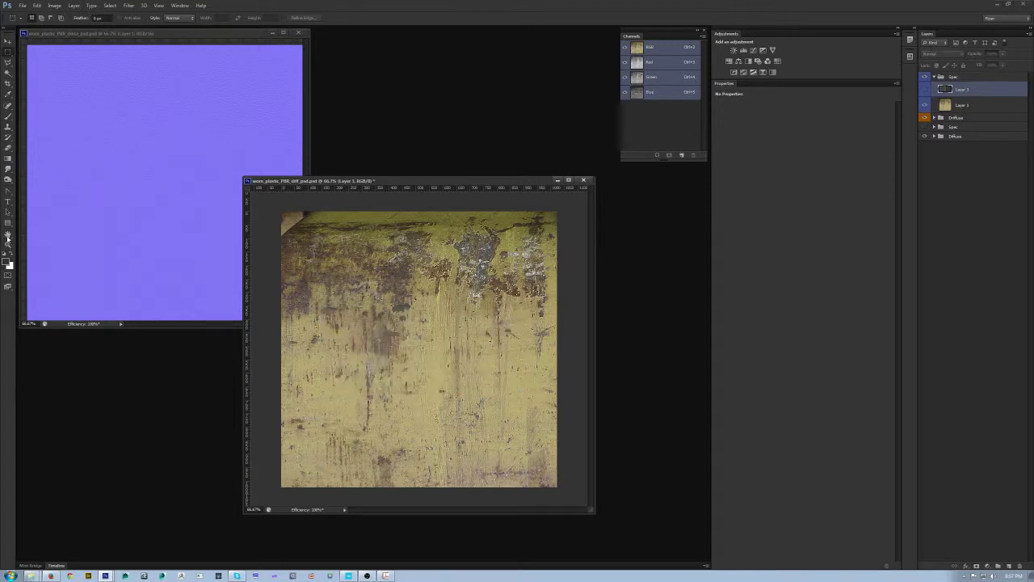
left_click_drag(8, 223, 53, 223)
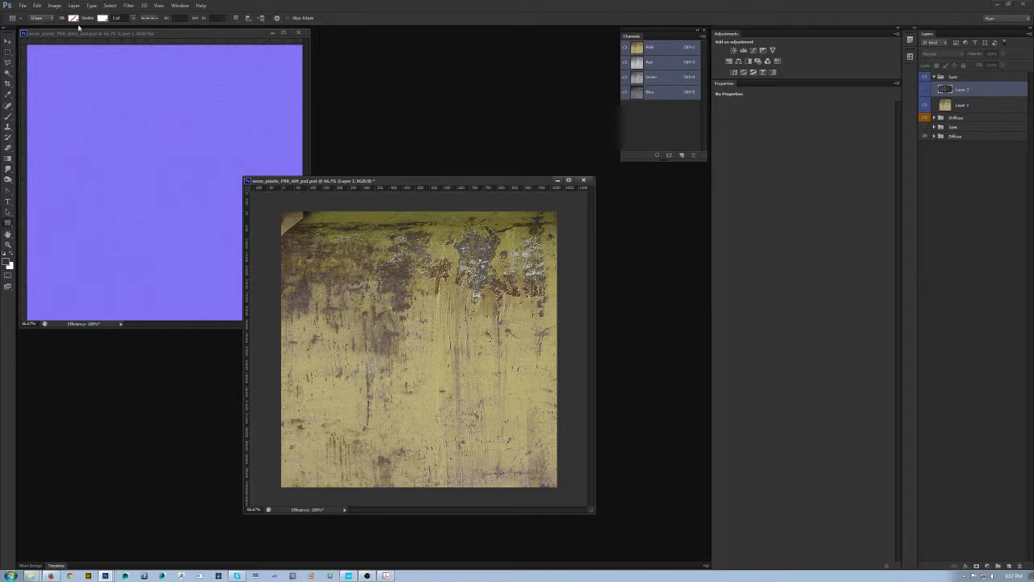
left_click(74, 18)
left_click(102, 18)
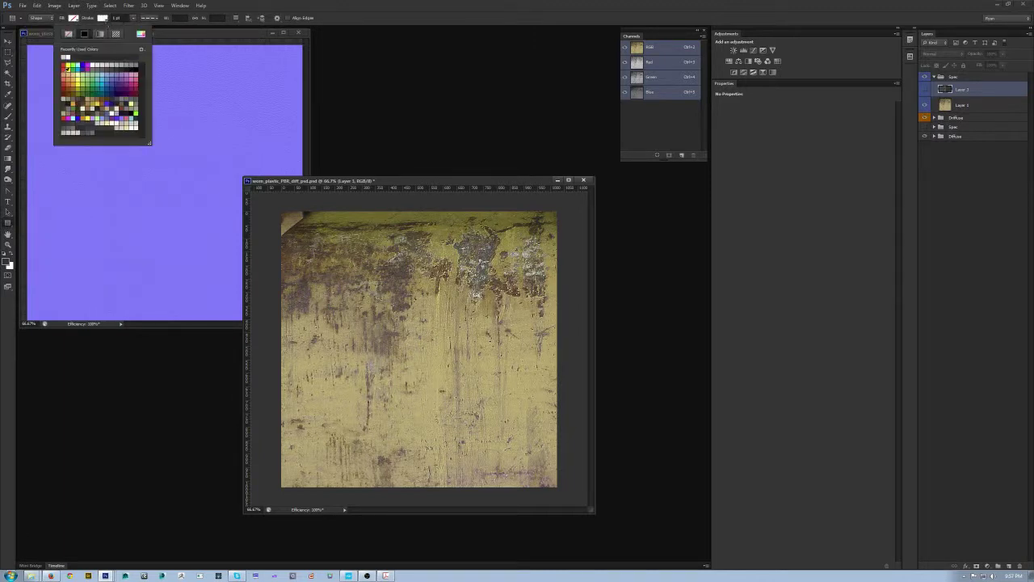
left_click(65, 66)
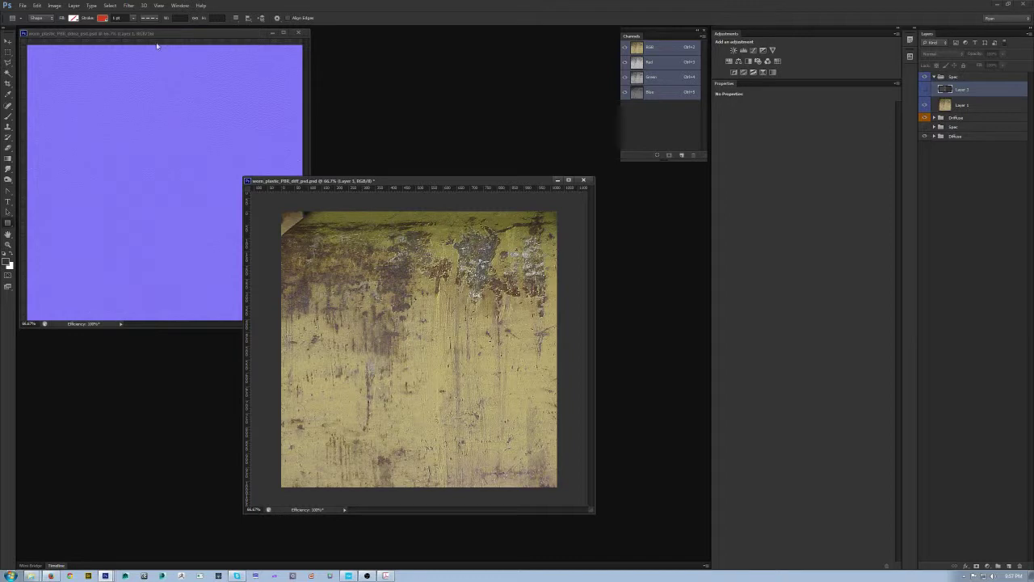
left_click(149, 18)
left_click(152, 40)
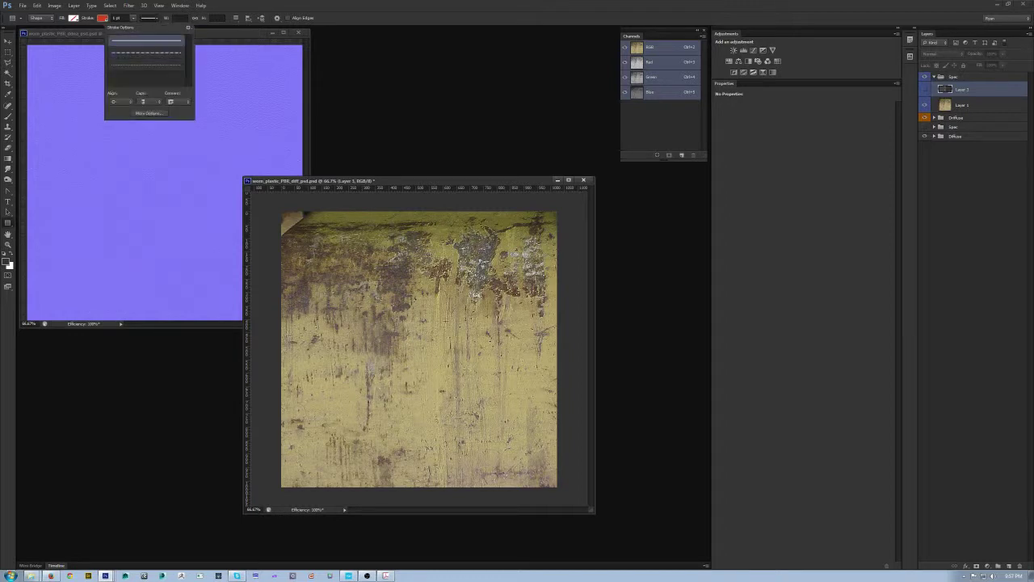
left_click(420, 324)
left_click_drag(420, 324, 468, 372)
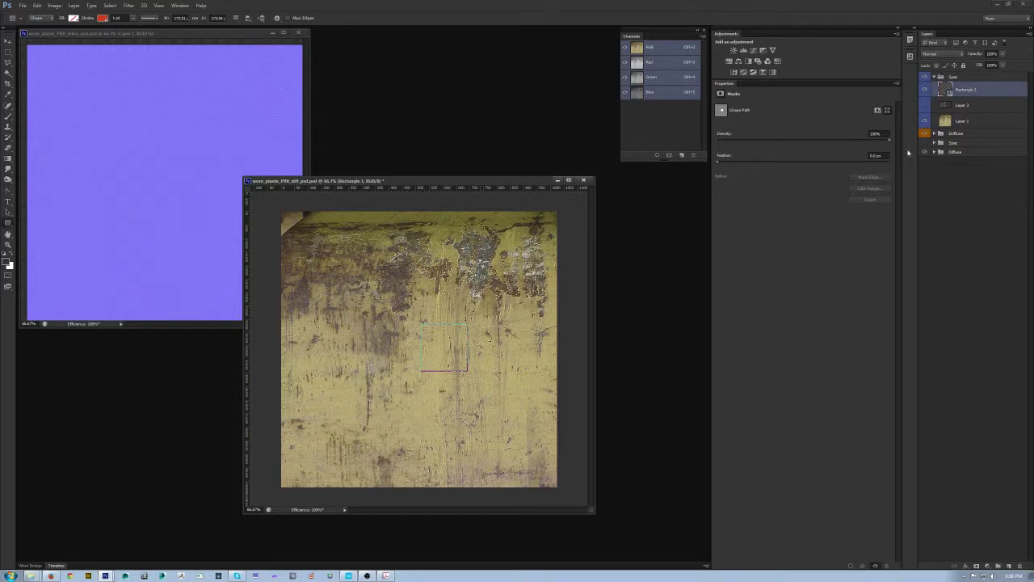
left_click(988, 227)
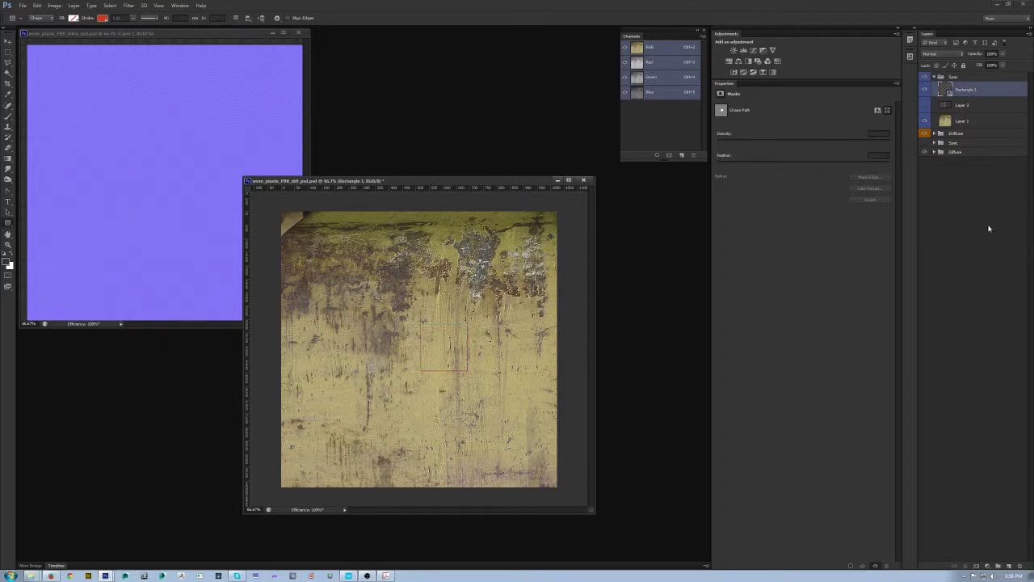
left_click(965, 89)
key("ctrl+e")
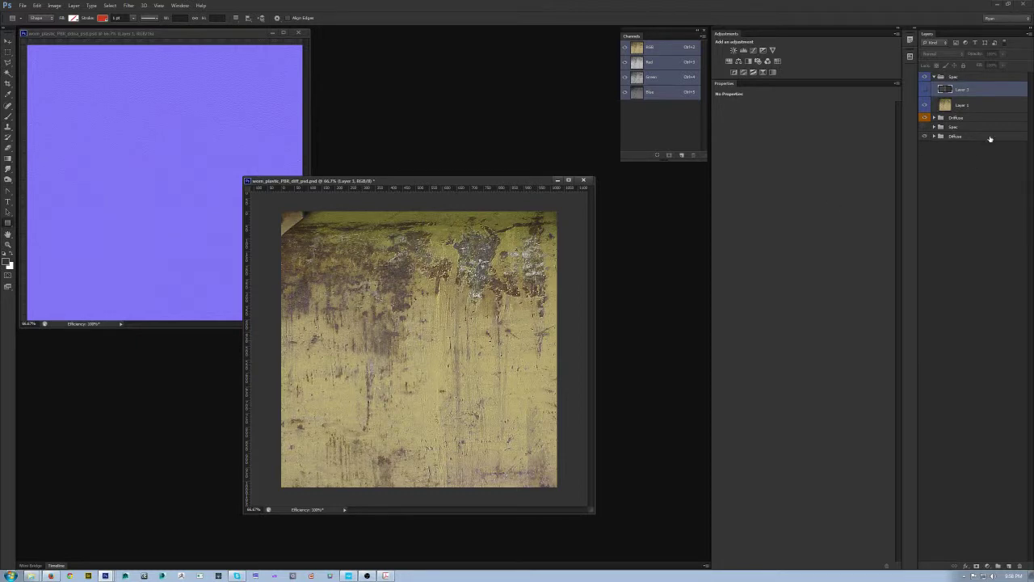
Compare the texture with and without the gray swatches on Layer 2, and leave Layer 2 shown
left_click(925, 90)
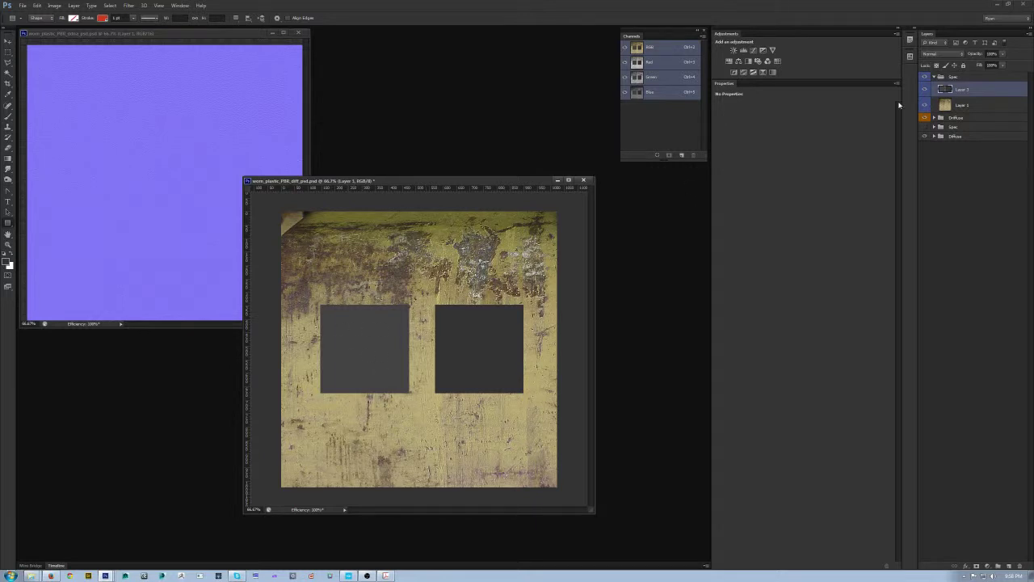
left_click(926, 89)
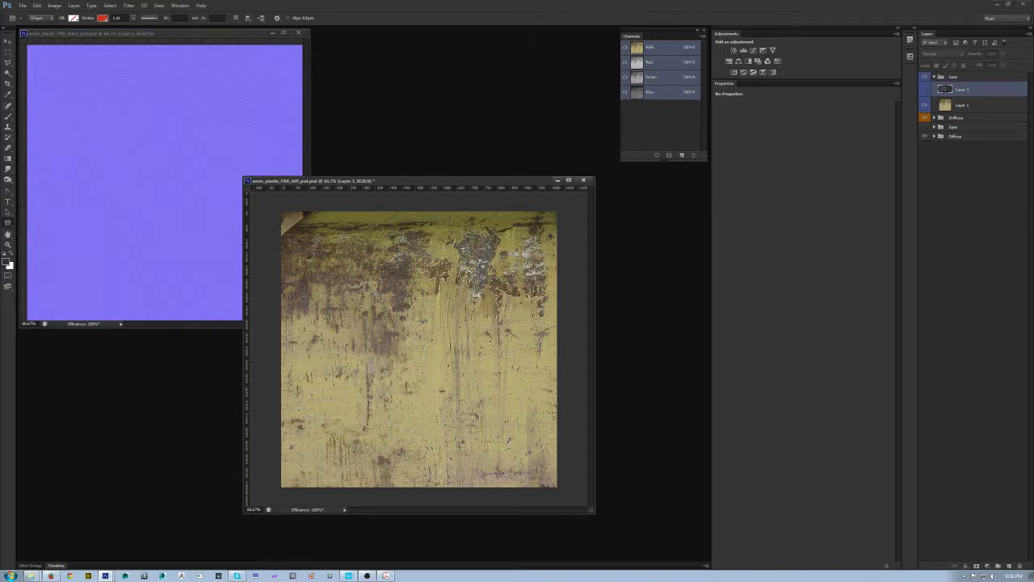
left_click(926, 90)
Add Levels and Hue/Saturation adjustments clipped to Layer 1, lowering the output white level toward the swatches and fully desaturating the texture
left_click(983, 107)
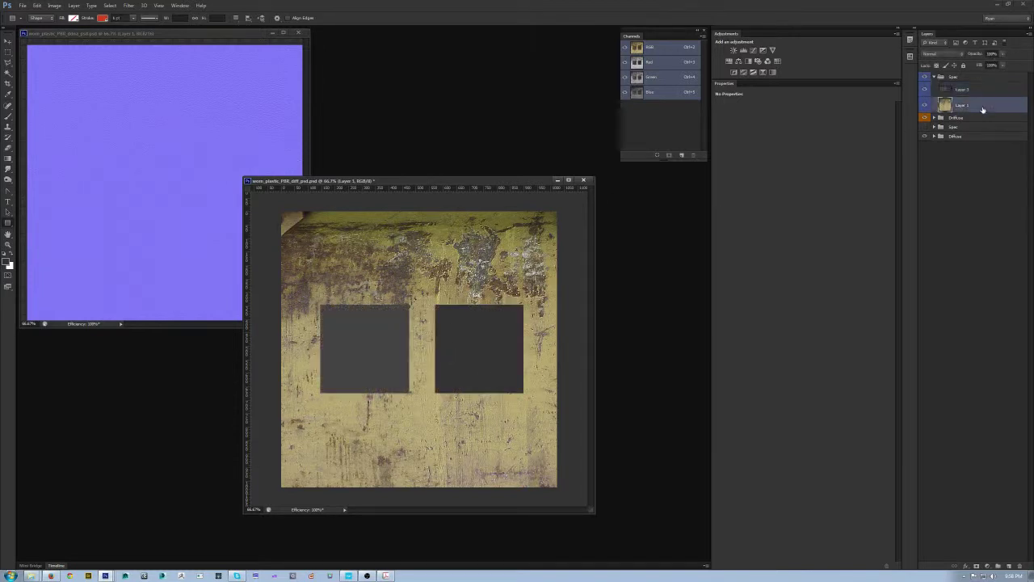
left_click(744, 51)
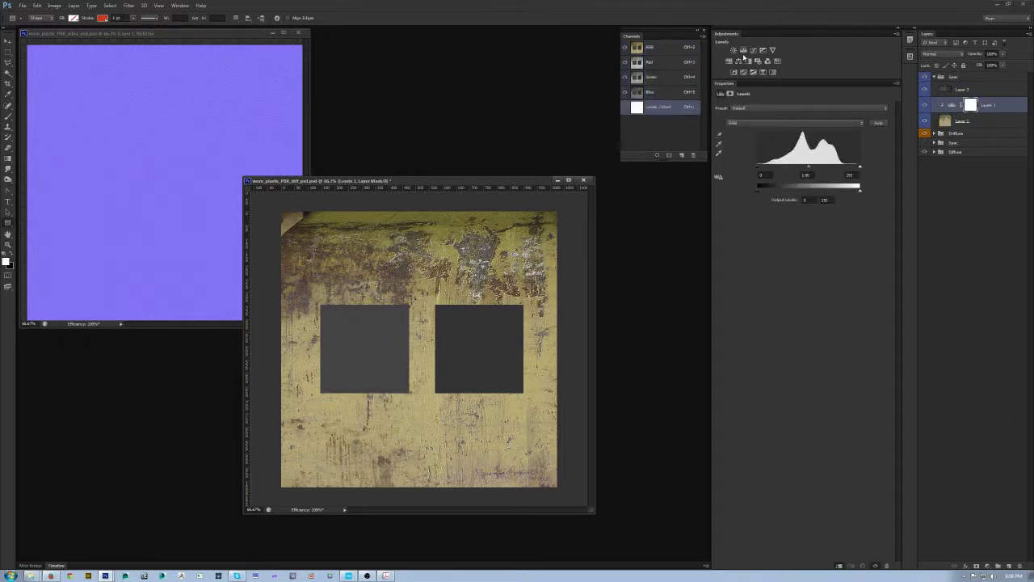
mouse_move(858, 191)
left_mouse_down()
mouse_move(808, 192)
mouse_move(855, 195)
mouse_move(842, 192)
left_mouse_up()
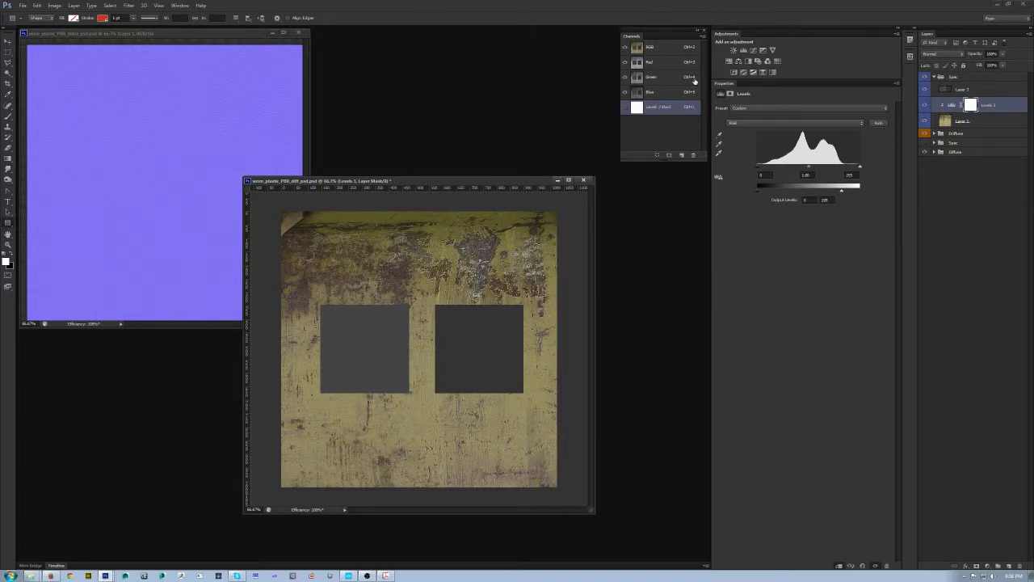
left_click(735, 61)
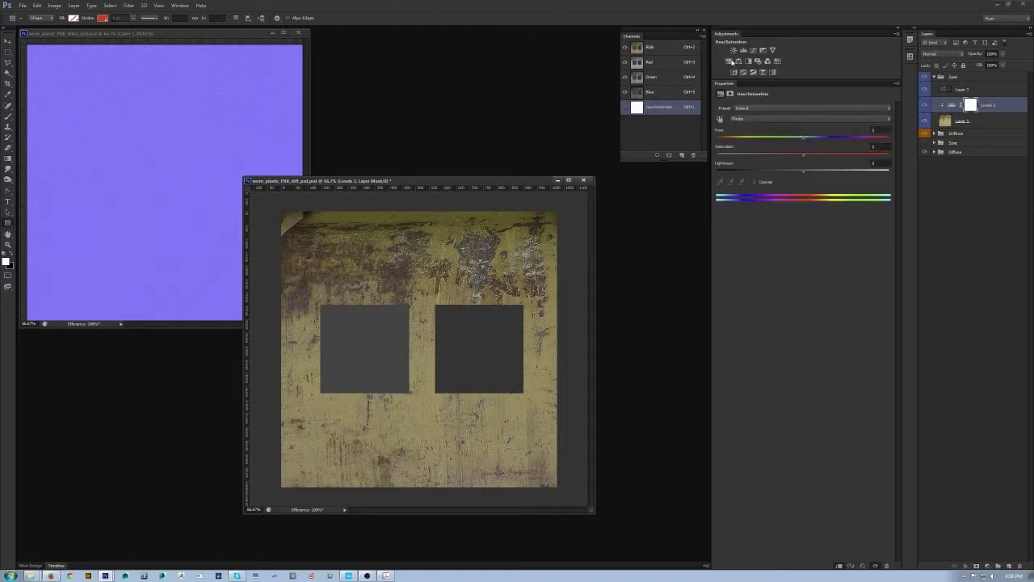
left_click_drag(805, 157, 688, 170)
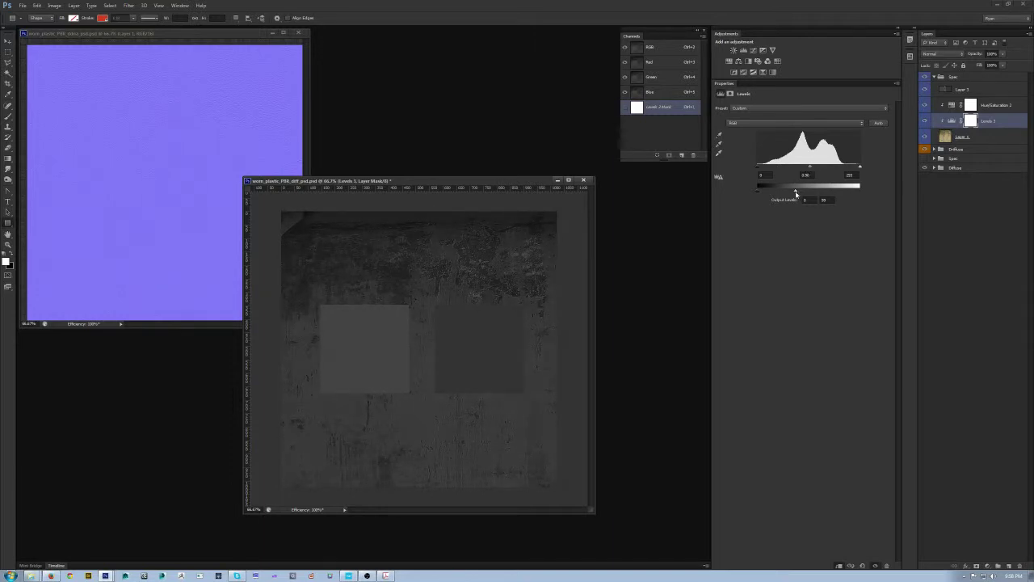
Switch to the PBR workflow PDF in Acrobat and examine the cheat sheet's specular color ranges and gloss section
left_click(386, 575)
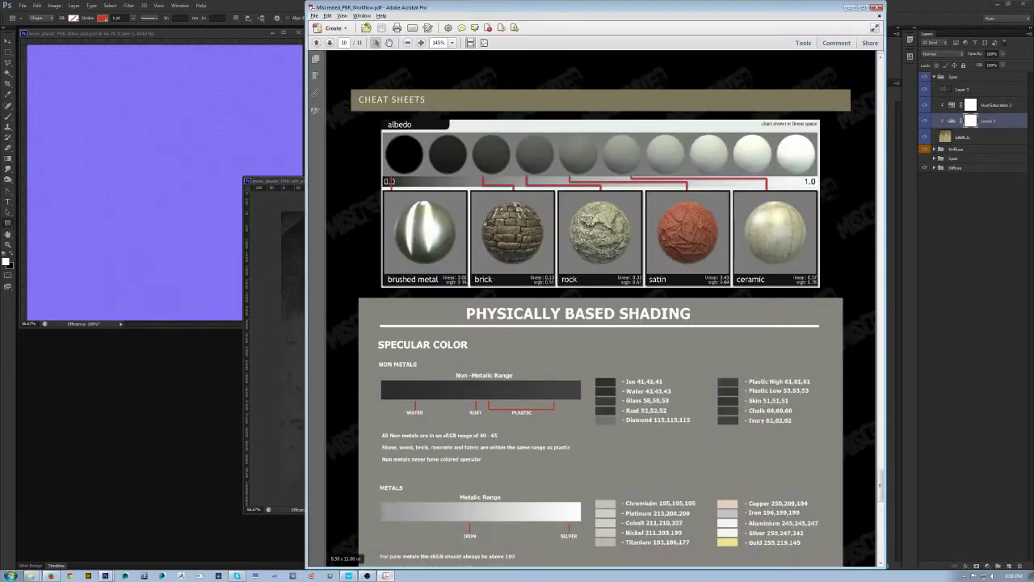
scroll(601, 307, "down", 4)
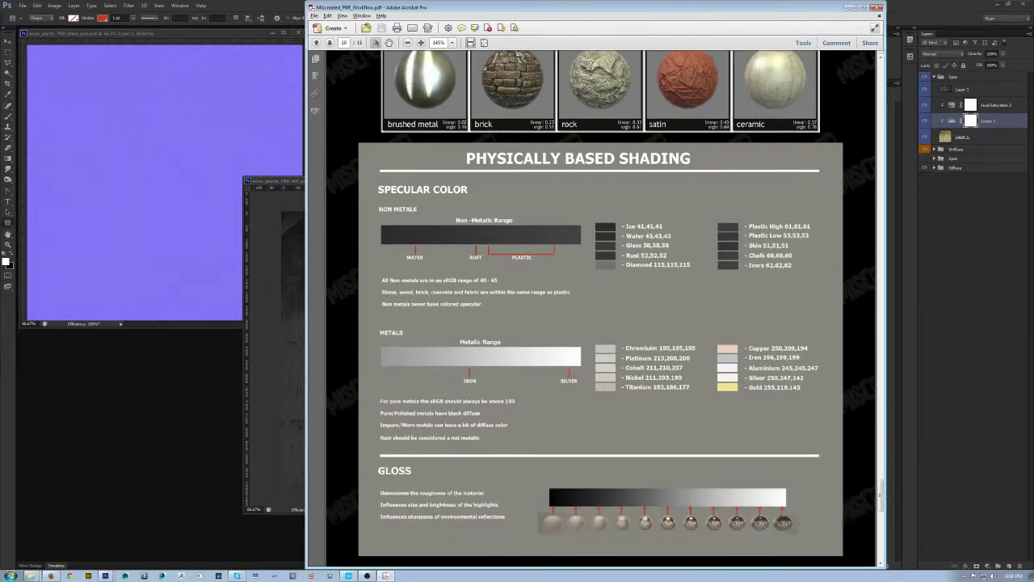
scroll(601, 308, "down", 1)
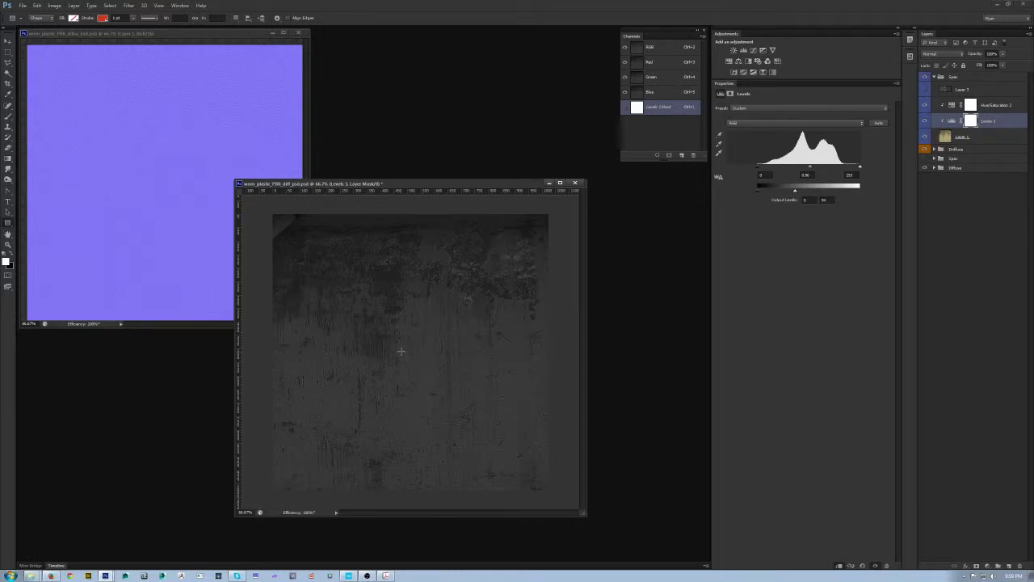
Reopen the PBR workflow PDF and examine the gloss value and fresnel + microsurface relationship charts on page 11, enlarged to 200%
left_click(386, 575)
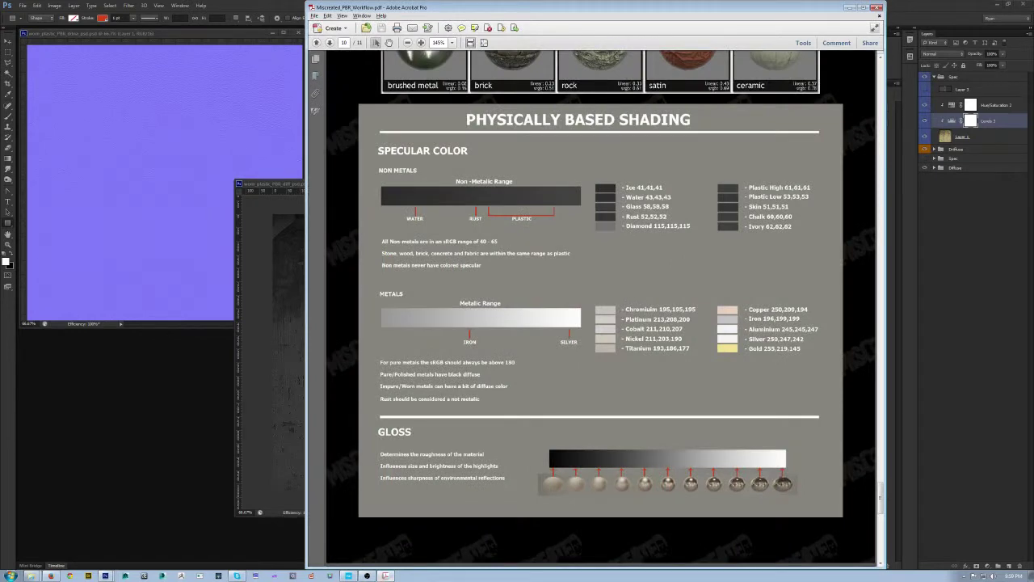
left_click_drag(881, 498, 881, 527)
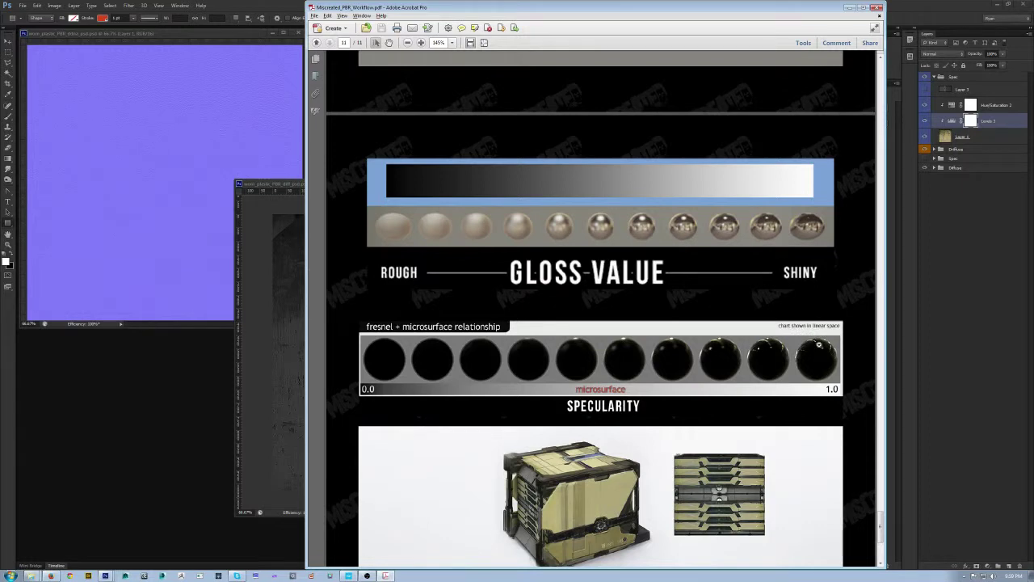
scroll(818, 350, "up", 2)
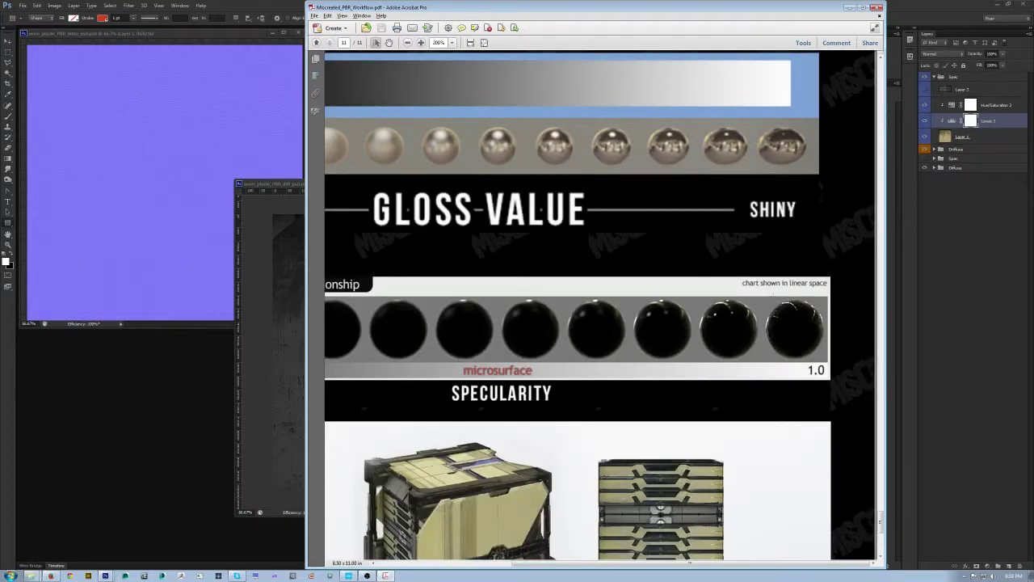
left_click_drag(690, 563, 558, 564)
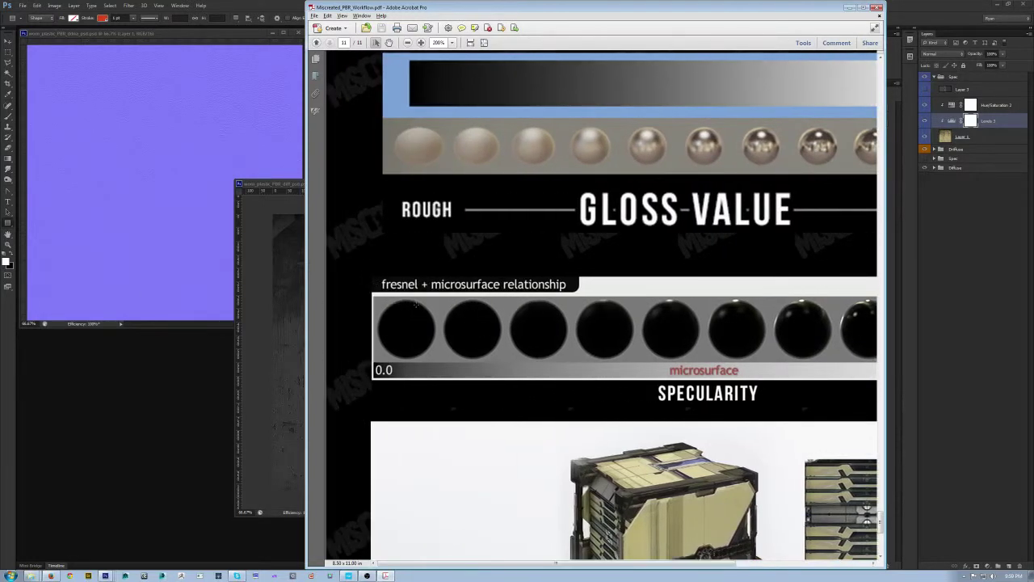
left_click(850, 7)
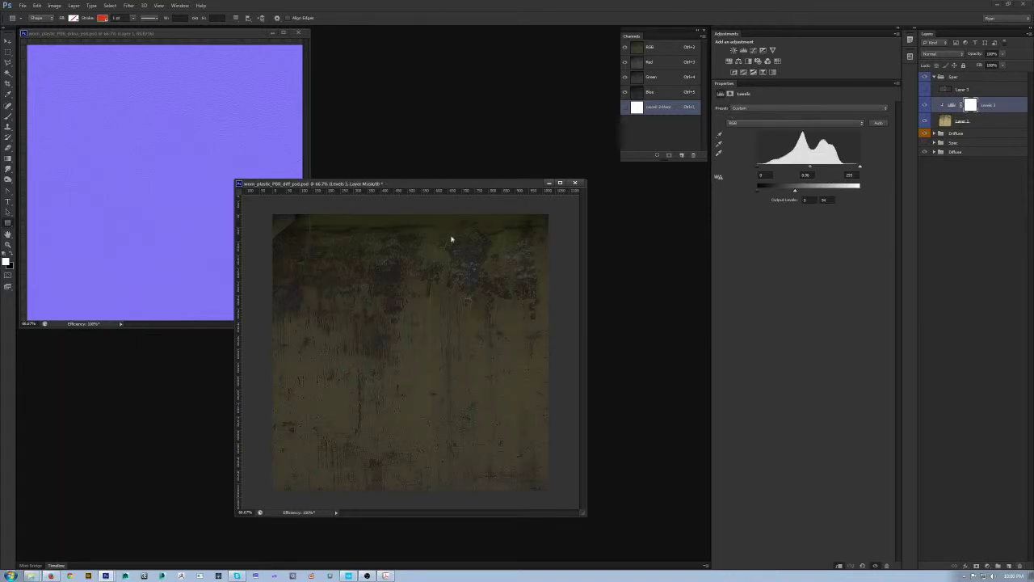
Move the diffuse texture's window clear of the normal map, switch to Sandbox to inspect the worn plastic objects, and return to Photoshop
left_click_drag(453, 184, 532, 190)
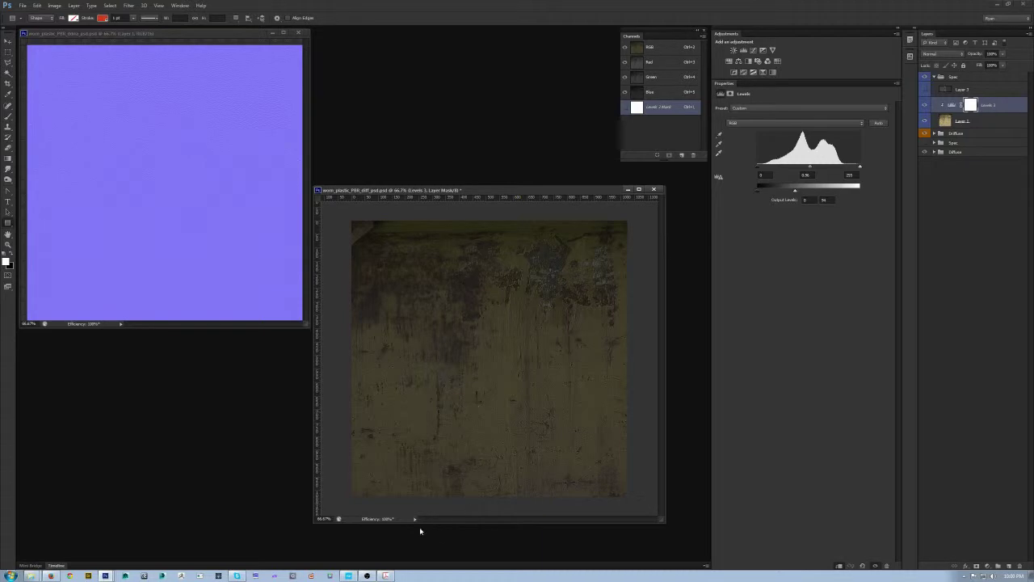
left_click(347, 575)
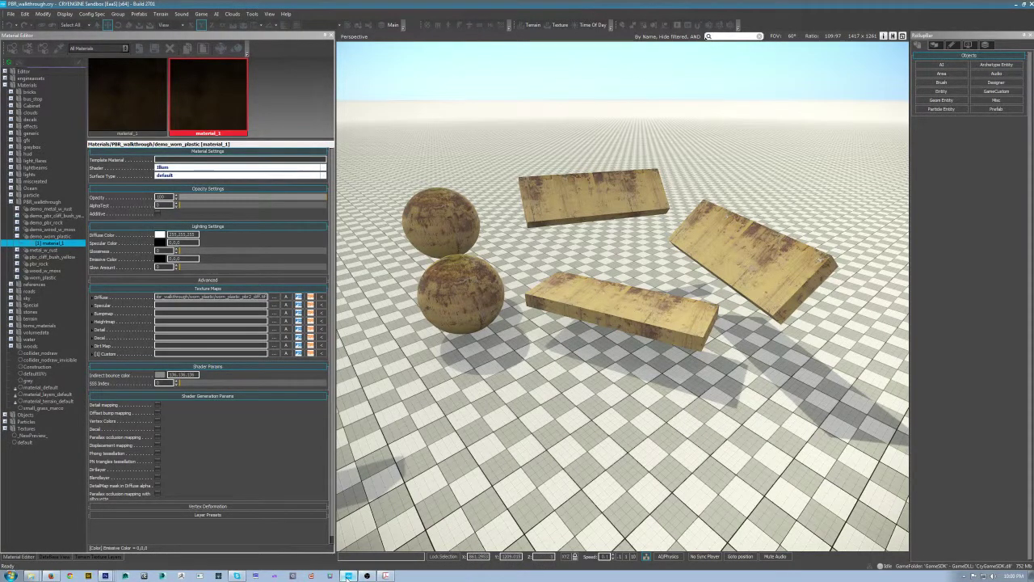
left_click(105, 576)
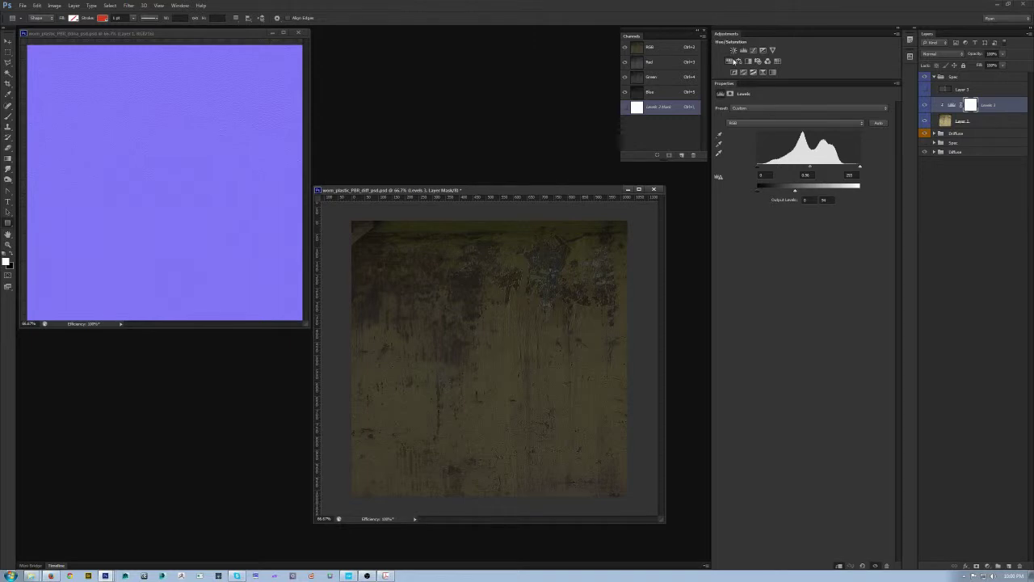
Clip a Hue/Saturation adjustment above Levels 1, try a saturation boost and reset it, and hide the adjustment with Levels 1 selected
left_click(735, 61)
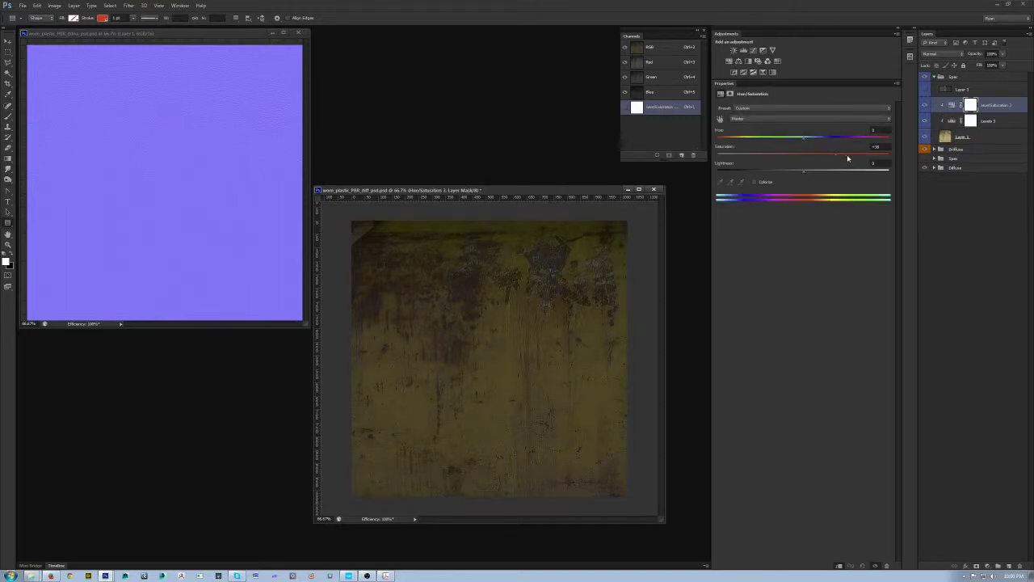
left_click_drag(847, 154, 849, 154)
left_click_drag(851, 156, 804, 160)
left_click(925, 106)
left_click(1011, 122)
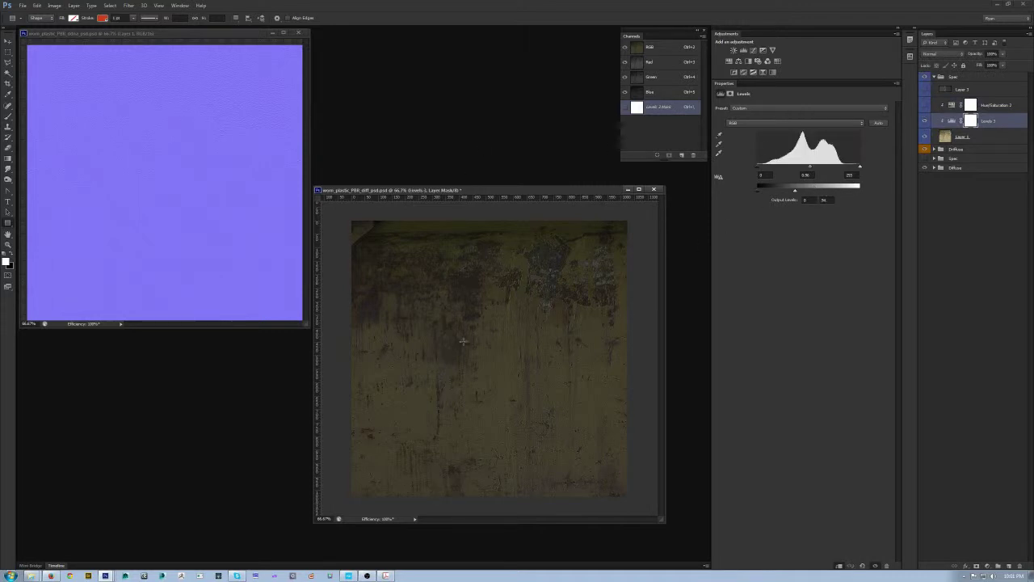
Compare the texture with the grey reference swatches, hide them again, and re-enable and select the Hue/Saturation adjustment above Levels 1
left_click(925, 90)
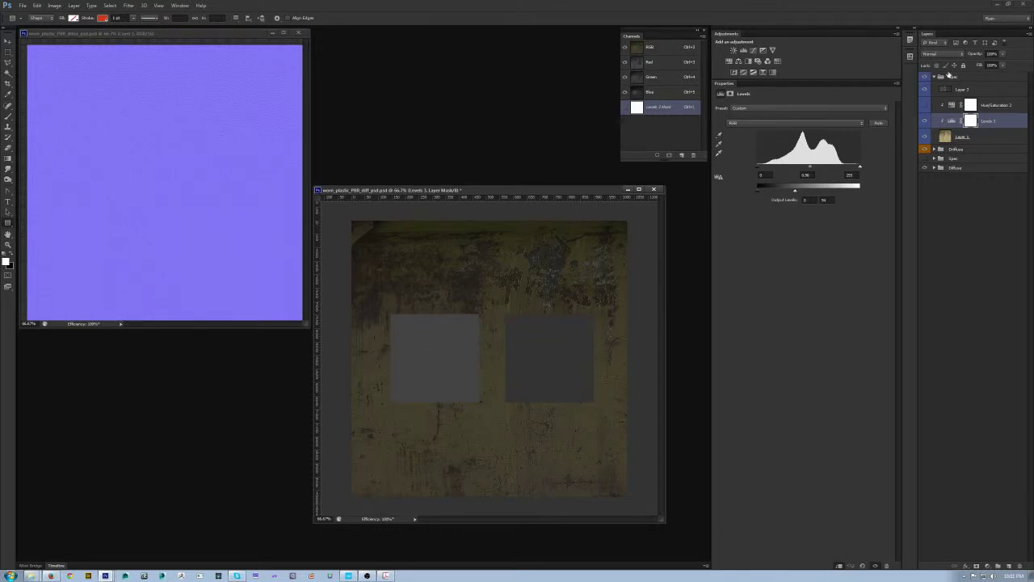
left_click(925, 90)
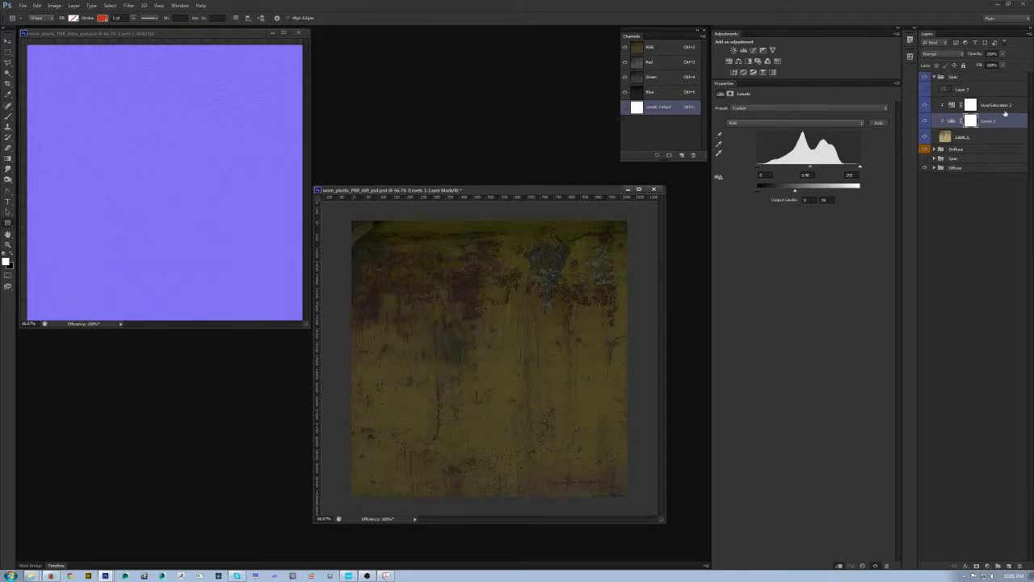
left_click(1002, 106)
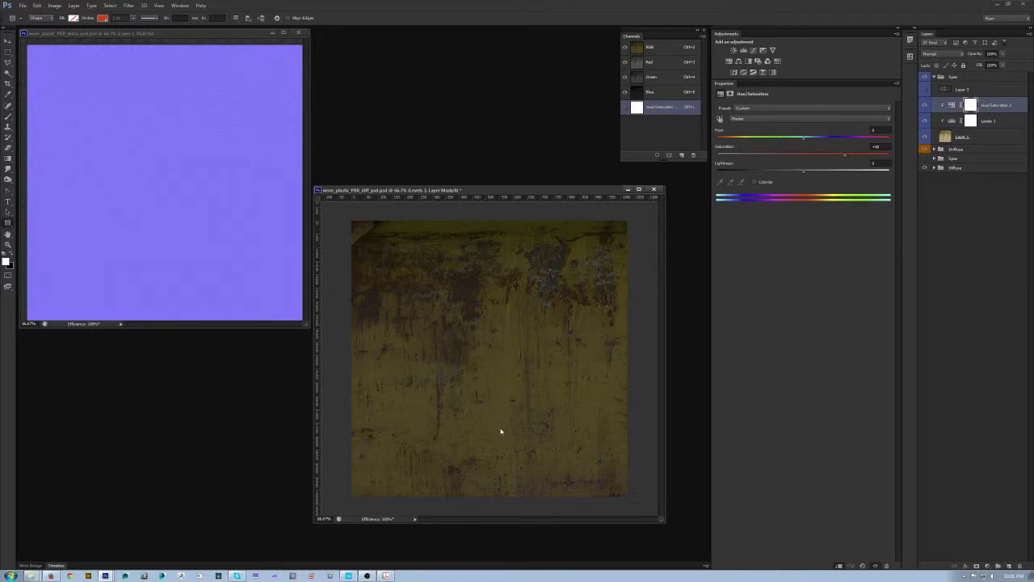
Save a CryTIFPlugin copy of the specular texture over worn_plastic_PBR2_spec.tif in the worn_plastic folder
key("ctrl+shift+s")
left_click(525, 359)
left_click(526, 390)
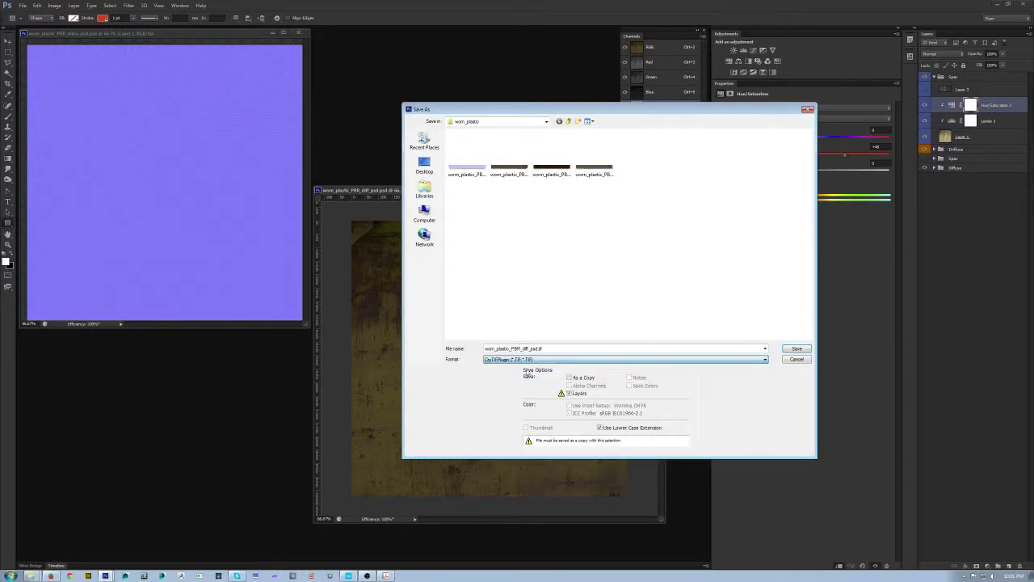
left_click(513, 157)
left_click(591, 176)
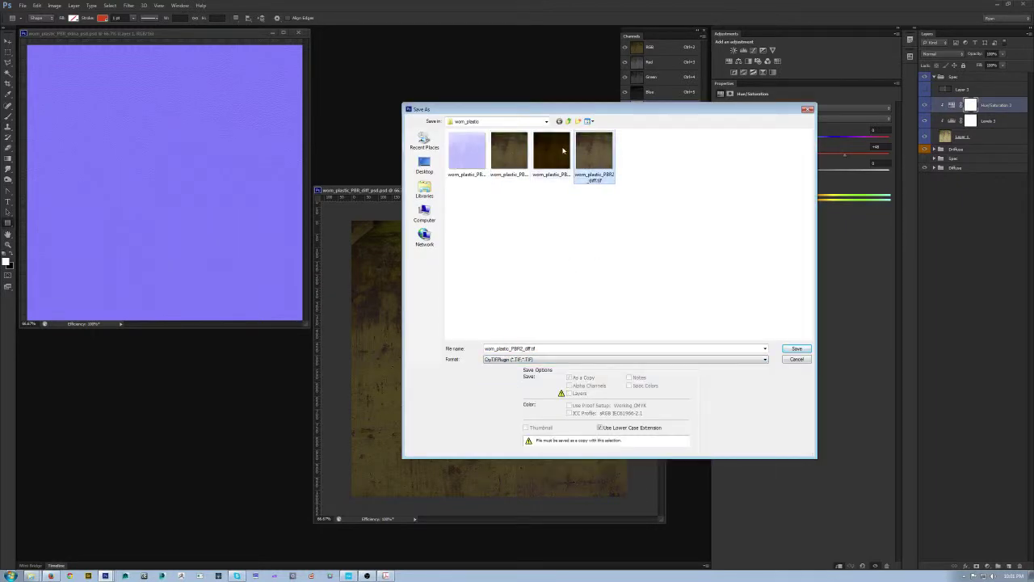
double_click(563, 154)
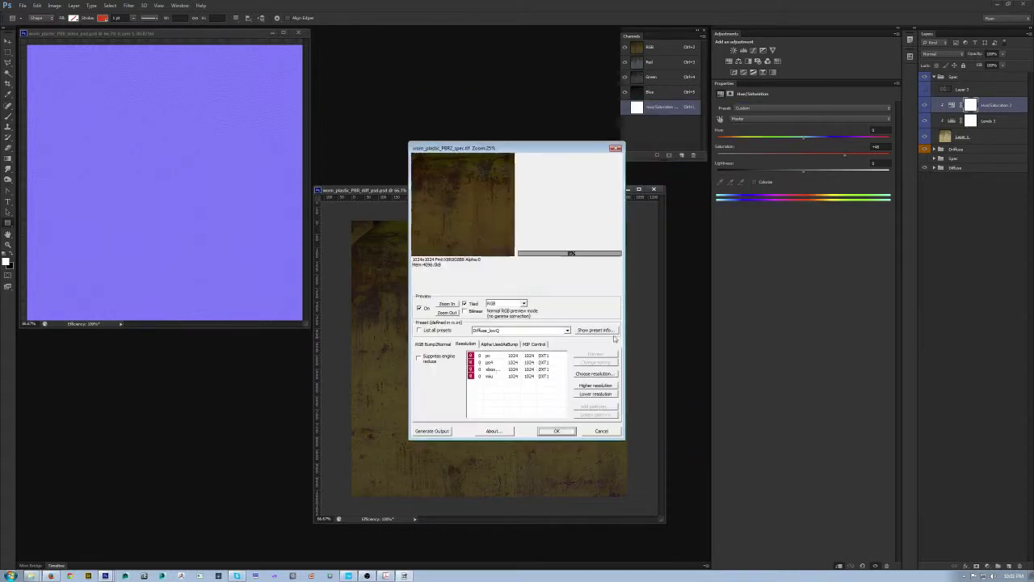
Set the texture's compression preset to Specular_highQ and complete the CryTIF export
left_click(525, 330)
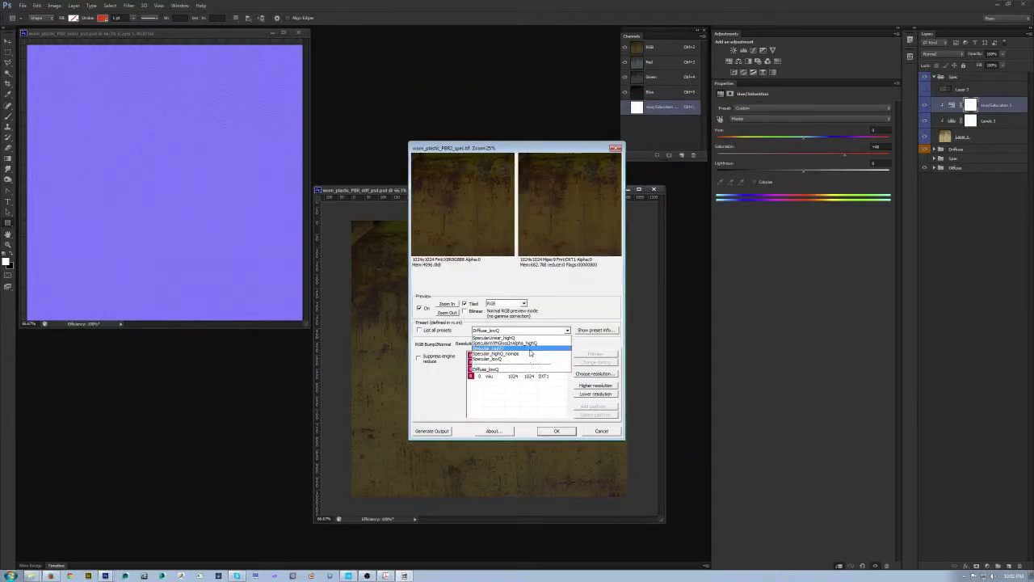
left_click(532, 351)
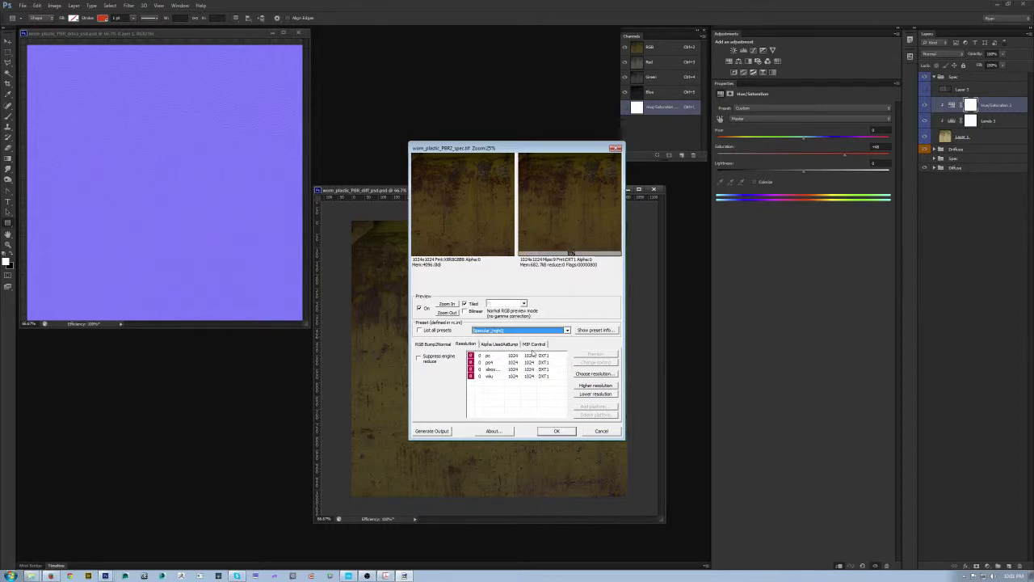
left_click(556, 431)
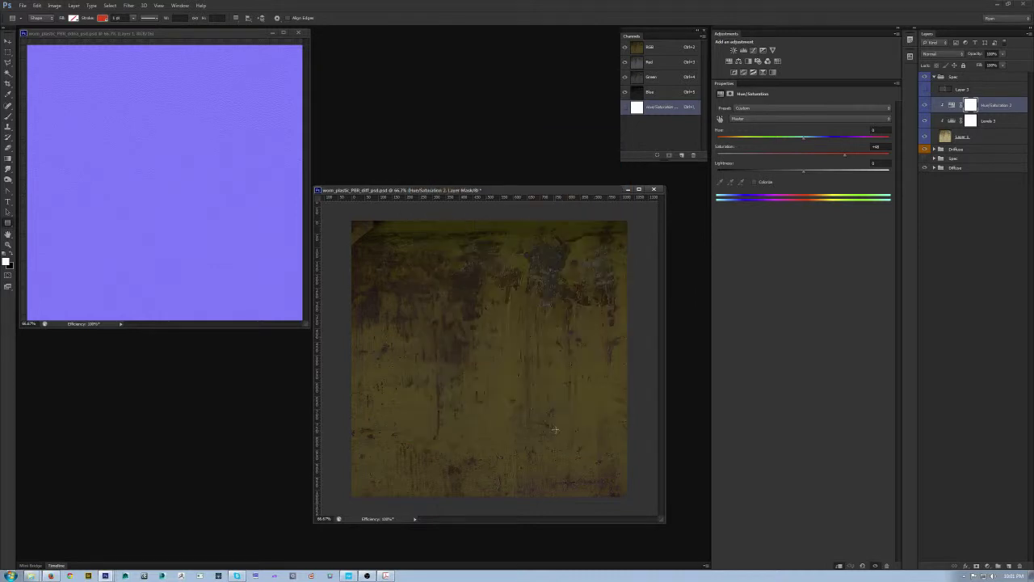
Switch to CRYENGINE Sandbox and assign worn_plastic_PBR2_spec.tif as the specular map of demo_worn_plastic's material_1
left_click(357, 575)
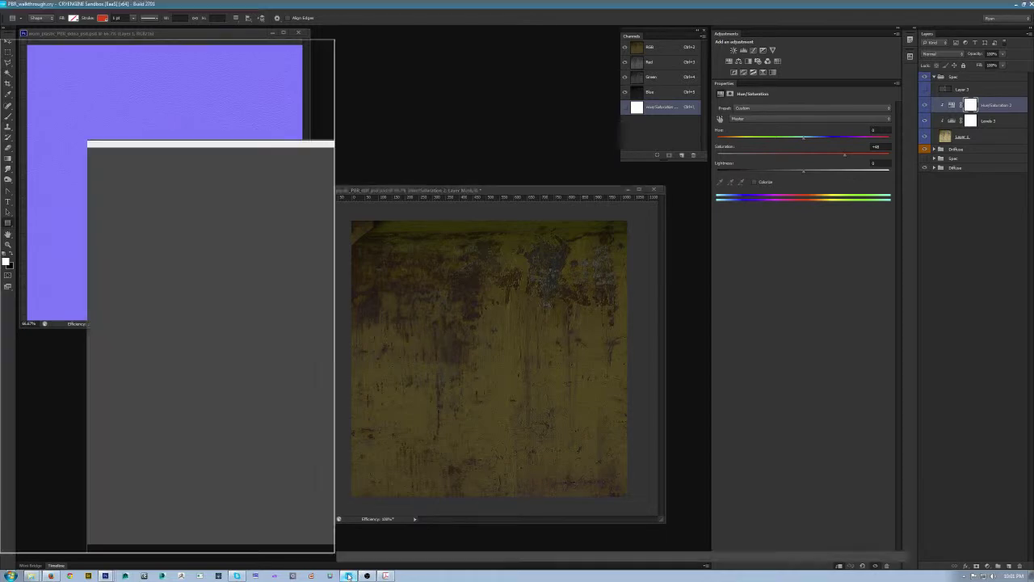
left_click(273, 299)
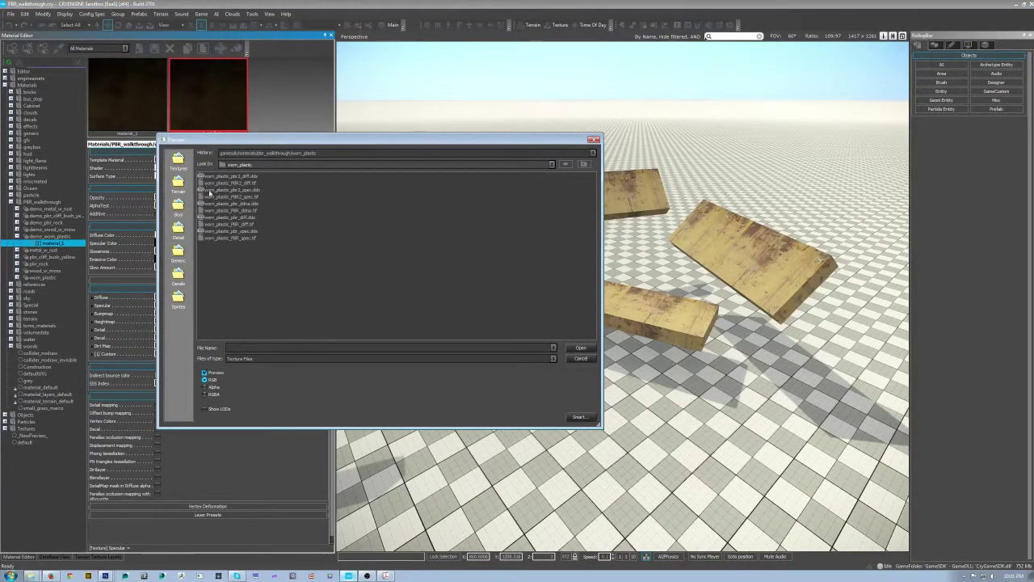
left_click(220, 197)
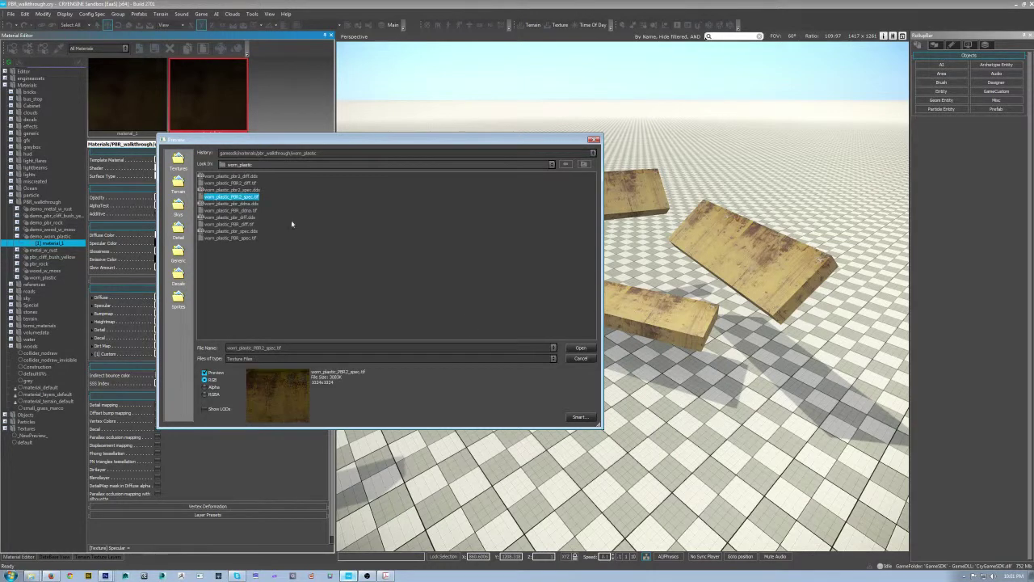
left_click(582, 349)
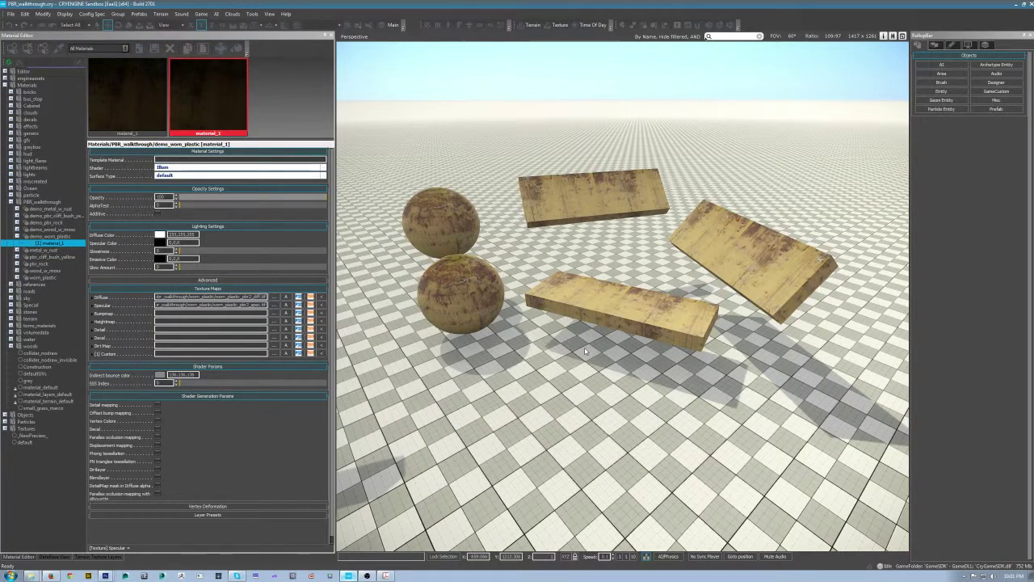
Set the material's specular color to white (255,255,255) and inspect the spheres' surface up close
left_click(165, 243)
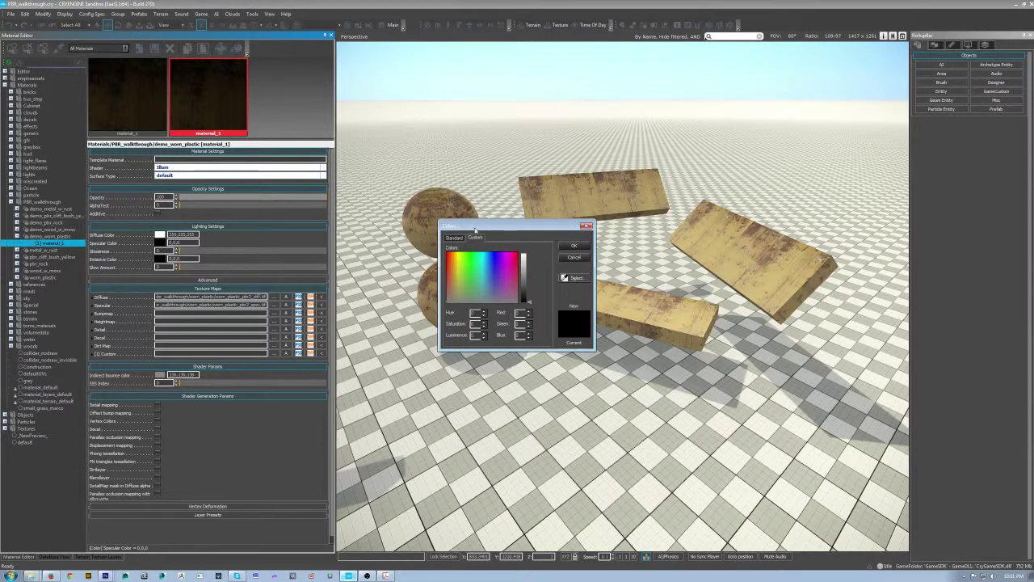
left_click_drag(475, 229, 370, 408)
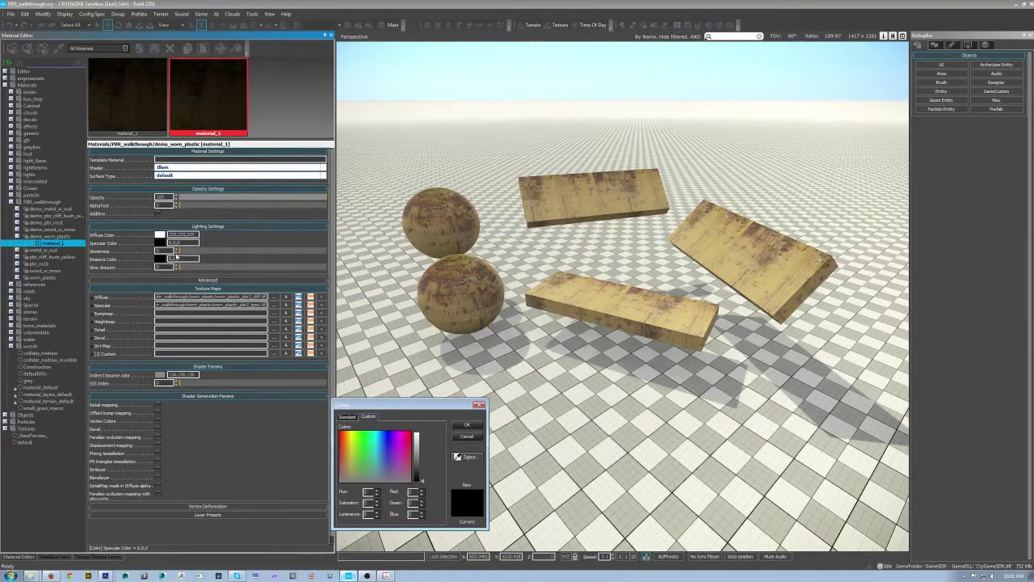
mouse_move(421, 480)
left_mouse_down()
mouse_move(420, 433)
mouse_move(421, 481)
left_mouse_up()
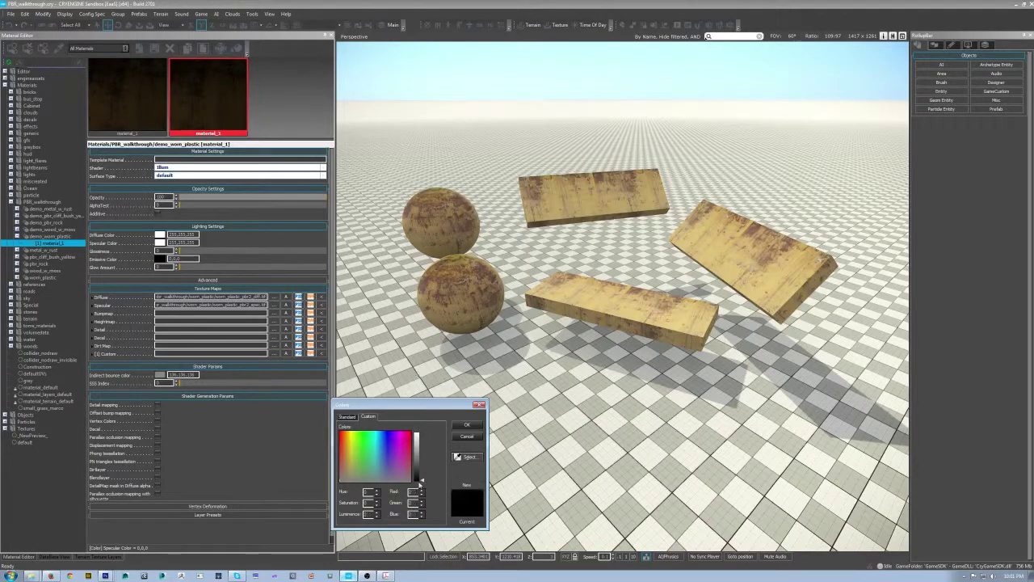
left_click(466, 424)
scroll(533, 376, "up", 3)
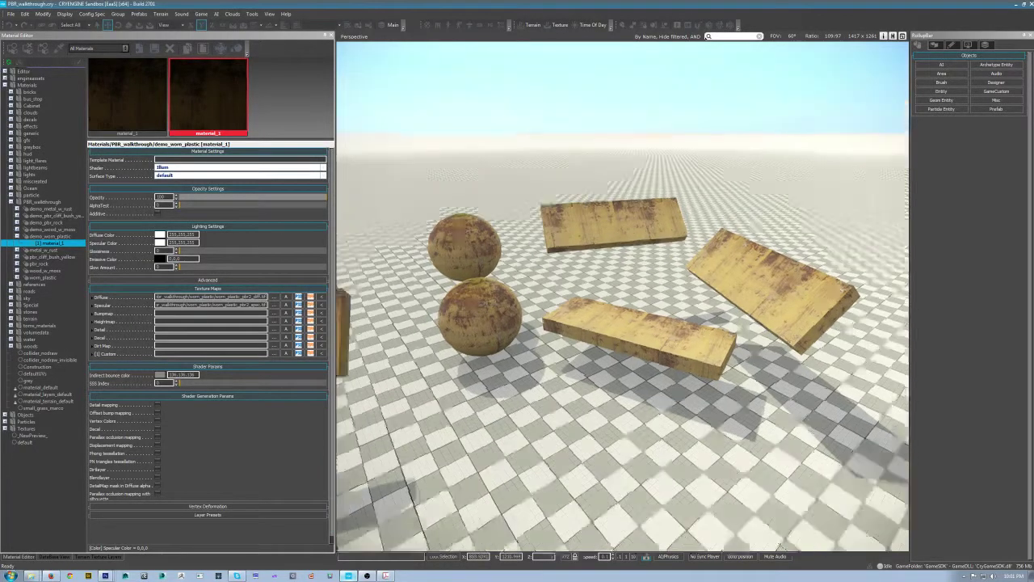
key("w")
key("a")
key("s")
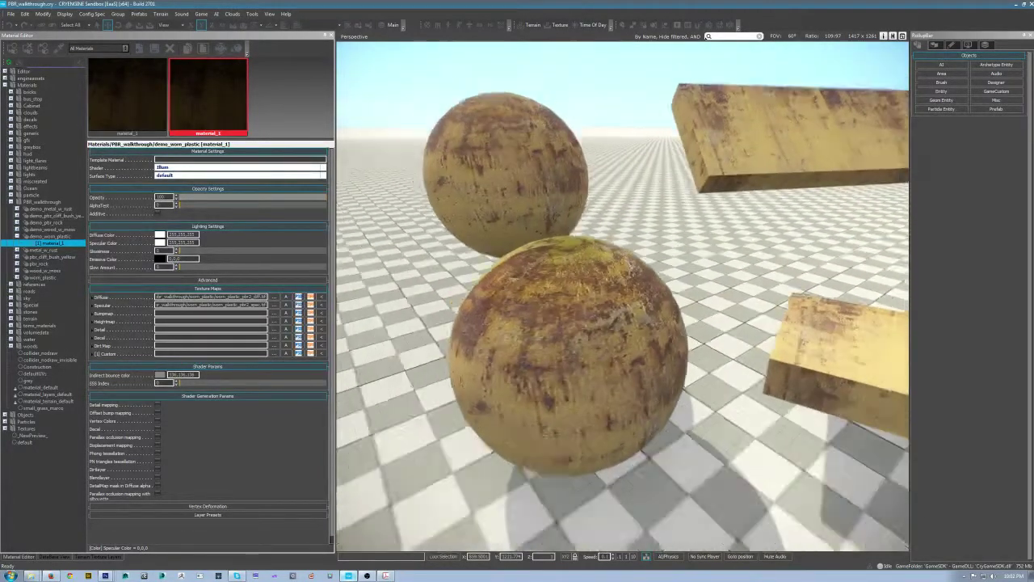
scroll(533, 371, "up", 2)
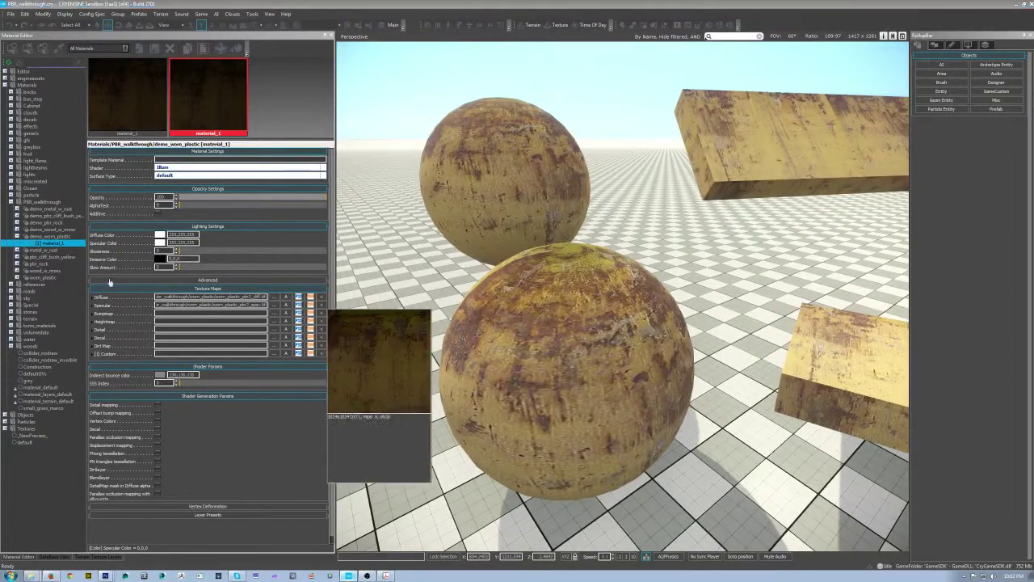
Try a darker specular color on the material, return it to 255,255,255, and view the spheres and blocks from farther away
left_click(160, 242)
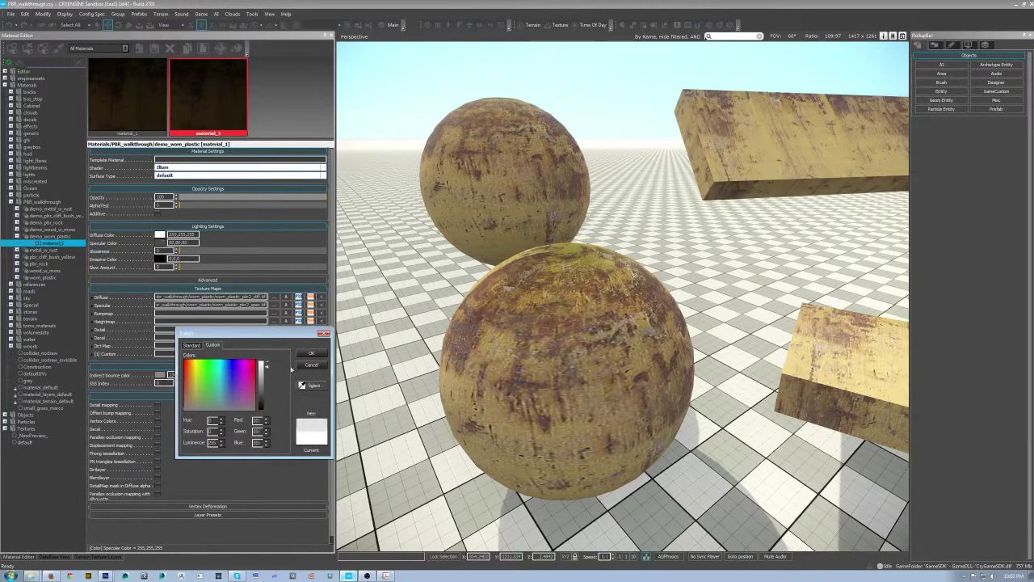
left_click(314, 356)
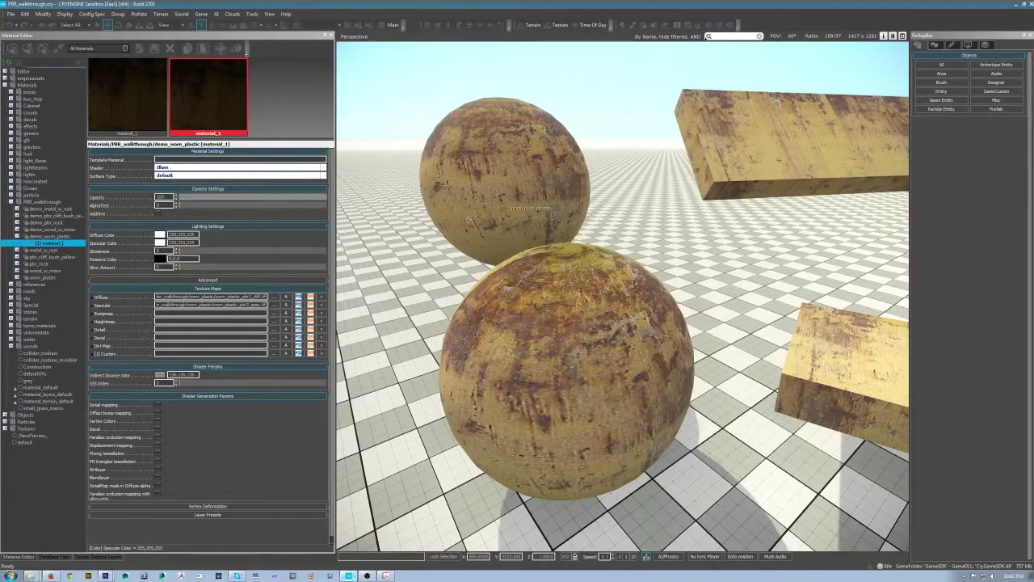
key("w")
key("s")
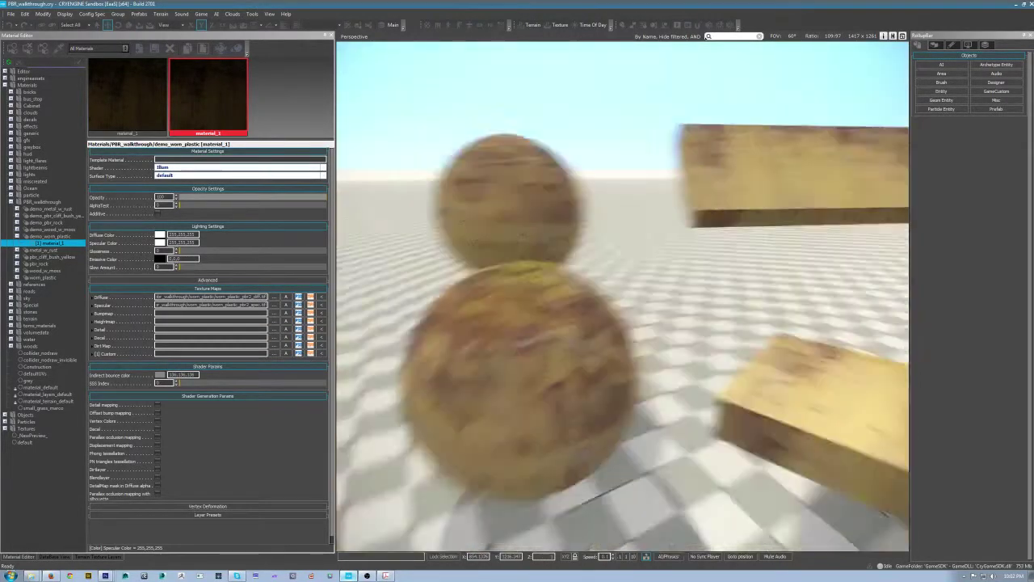
key("s")
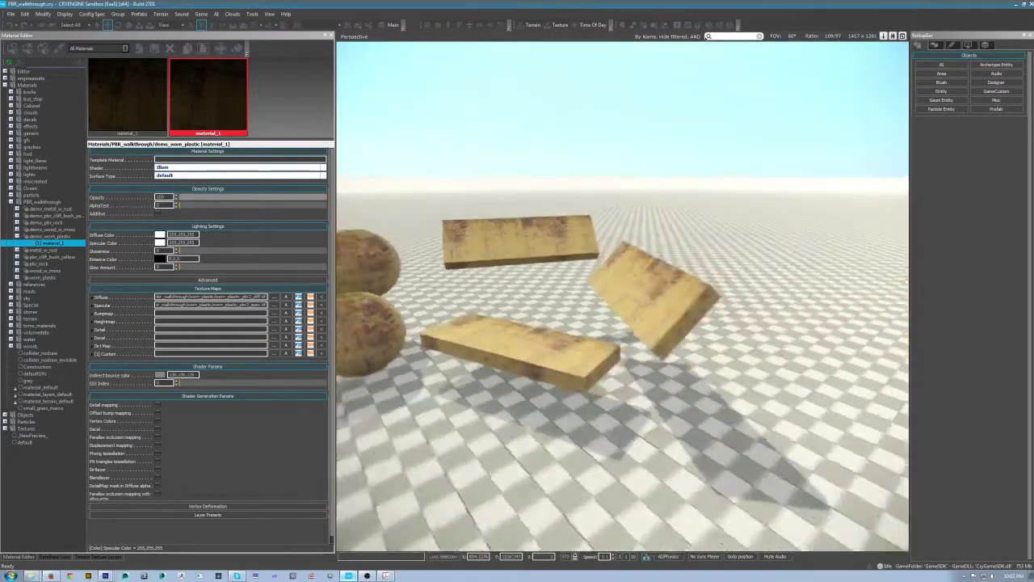
Raise the material's glossiness to about 121 and frame the lower sphere in the viewport
left_click_drag(194, 251, 266, 257)
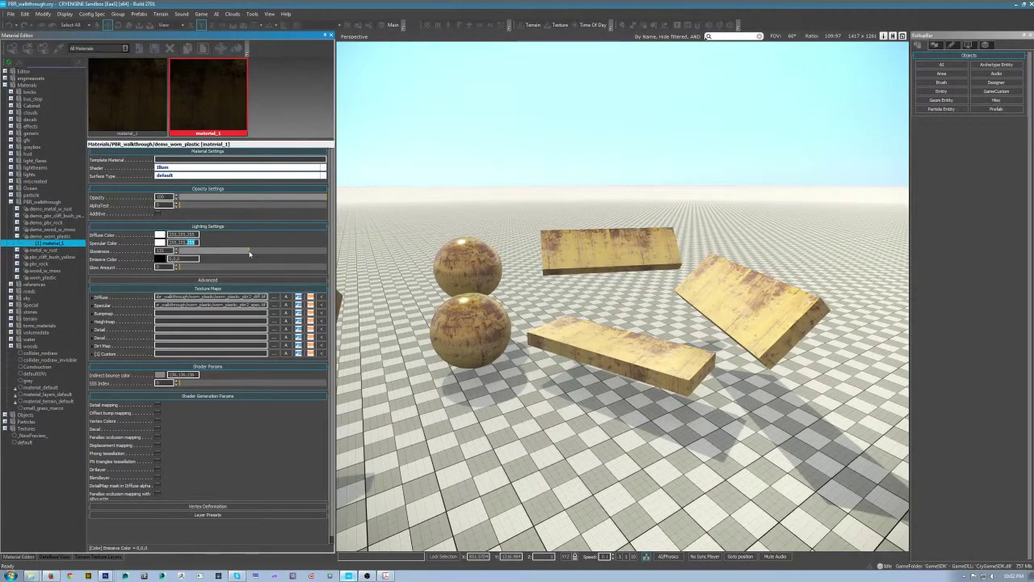
left_click(502, 332)
key("z")
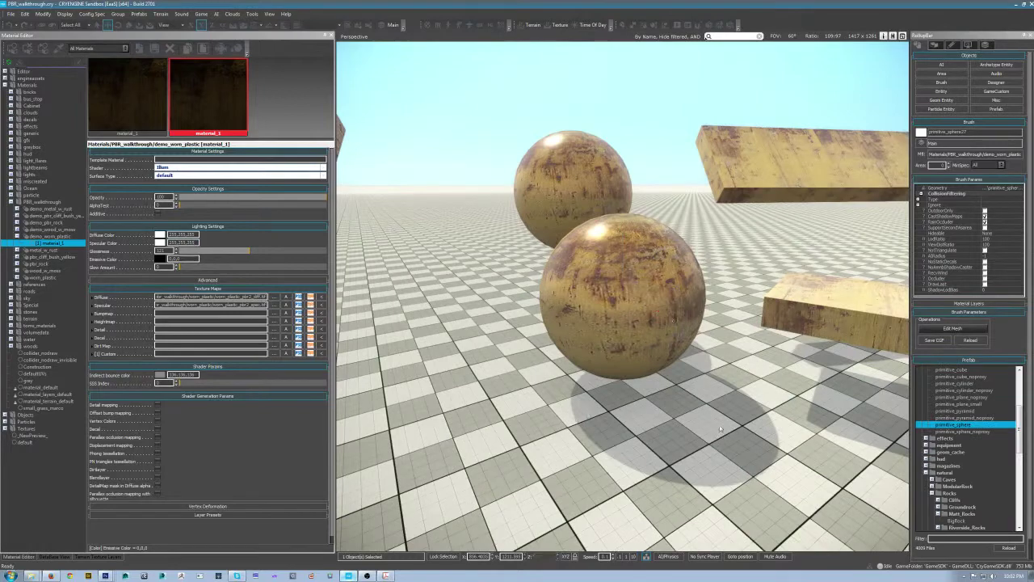
Deselect the sphere and examine the specular highlights on both spheres from several angles
left_click(796, 391)
left_click_drag(795, 391, 782, 379)
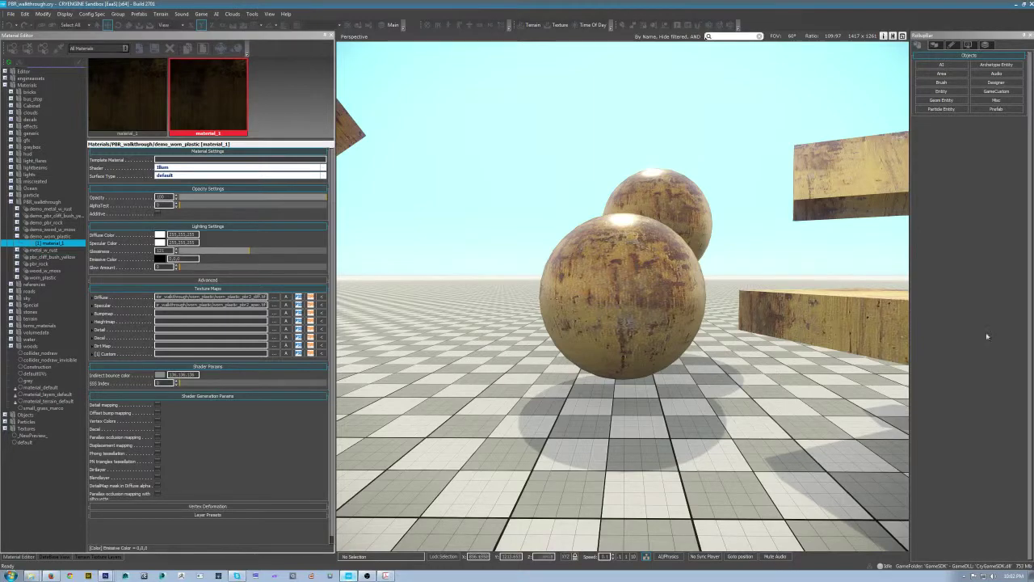
left_click_drag(780, 380, 781, 452)
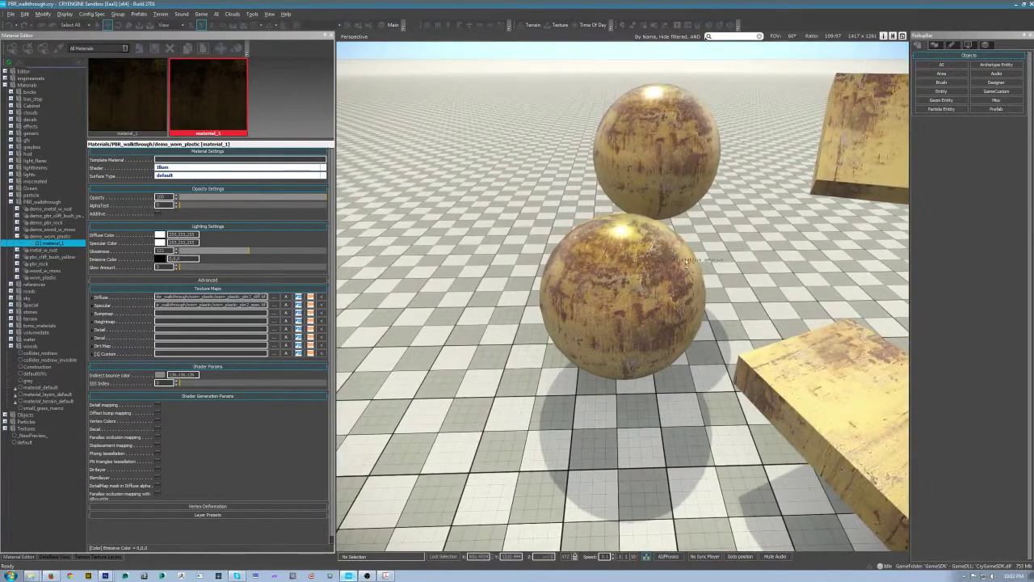
left_click(623, 231)
left_click(722, 253)
mouse_move(722, 254)
left_mouse_down()
mouse_move(792, 254)
mouse_move(857, 194)
mouse_move(788, 230)
mouse_move(816, 274)
mouse_move(889, 234)
mouse_move(901, 250)
mouse_move(788, 242)
mouse_move(751, 263)
left_mouse_up()
key("w")
key("s")
key("w")
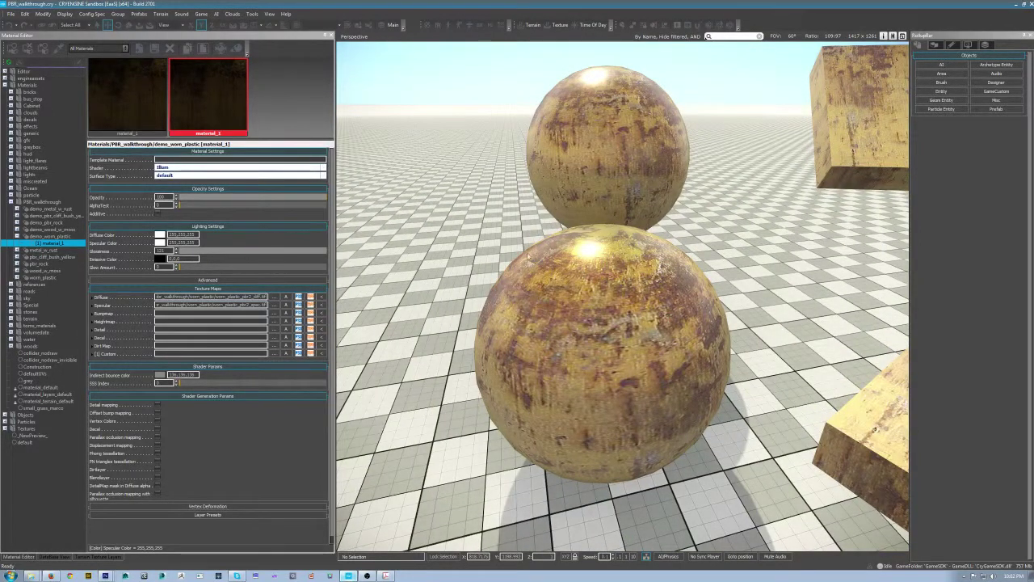
Raise the material's glossiness to 255 and set its specular color to black (0,0,0)
left_click_drag(247, 248, 161, 246)
left_click(160, 244)
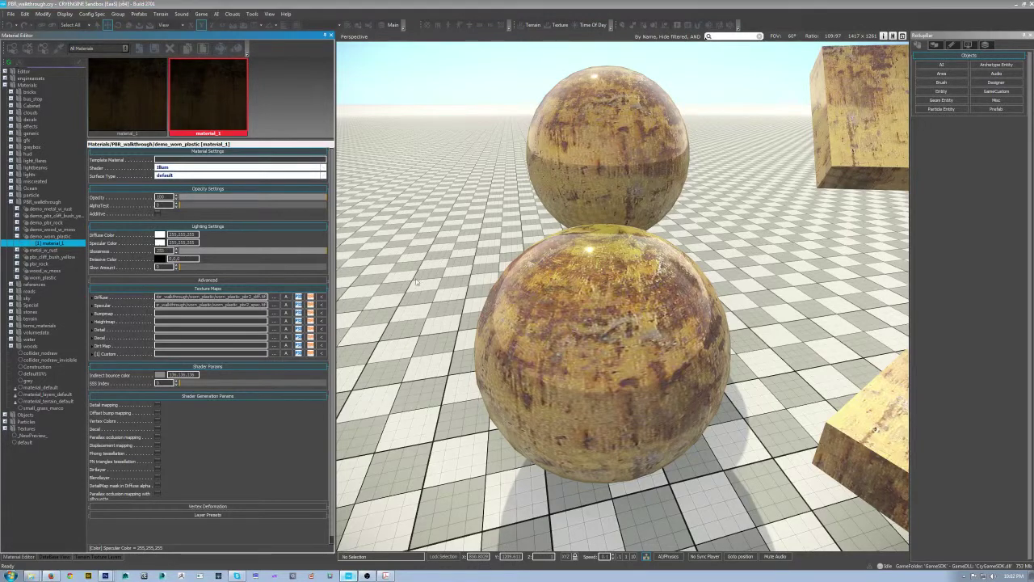
left_click_drag(524, 273, 518, 374)
left_click(565, 246)
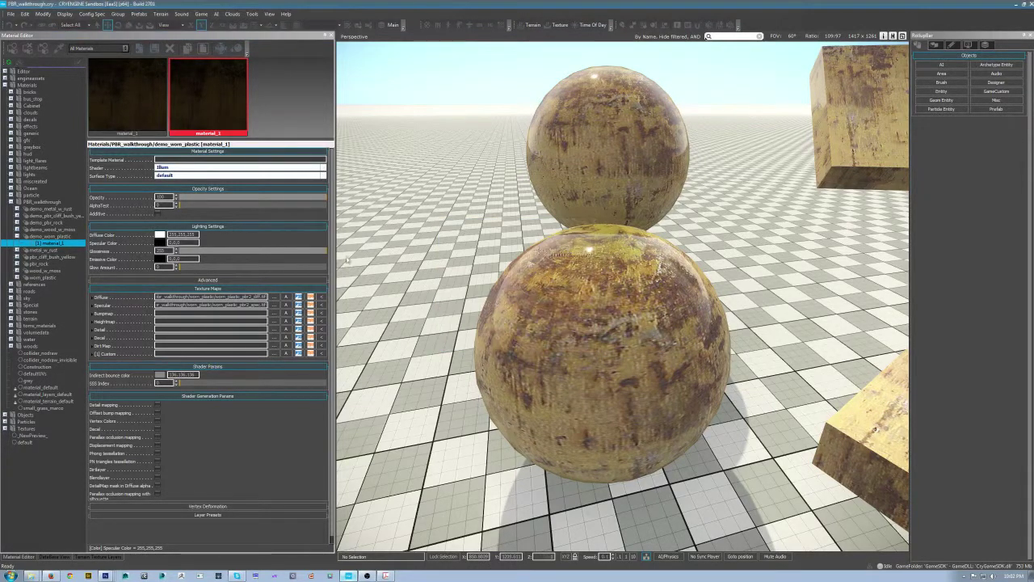
left_click(160, 242)
left_click(522, 255)
left_click_drag(521, 259, 522, 360)
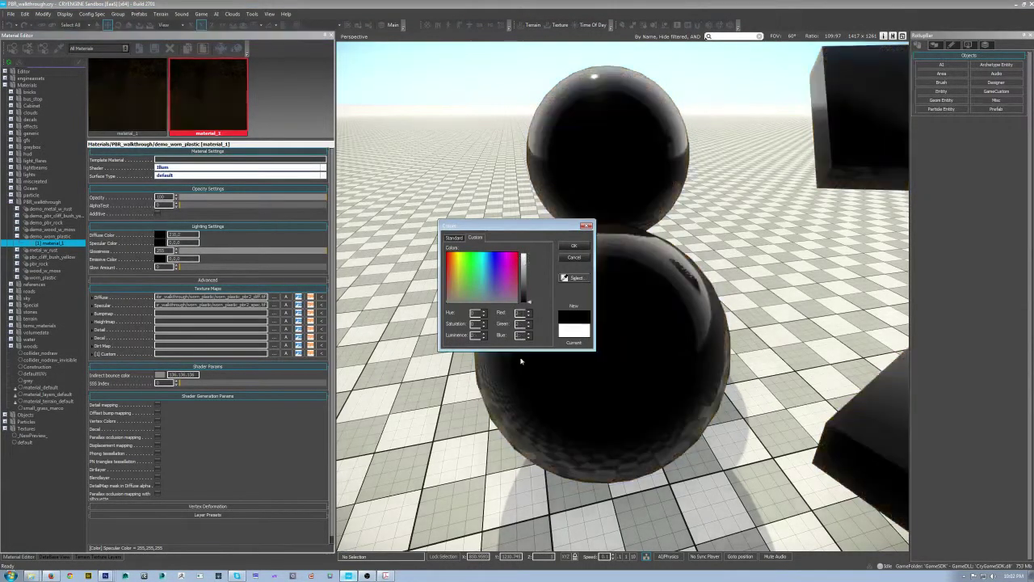
left_click(574, 257)
left_click(519, 256)
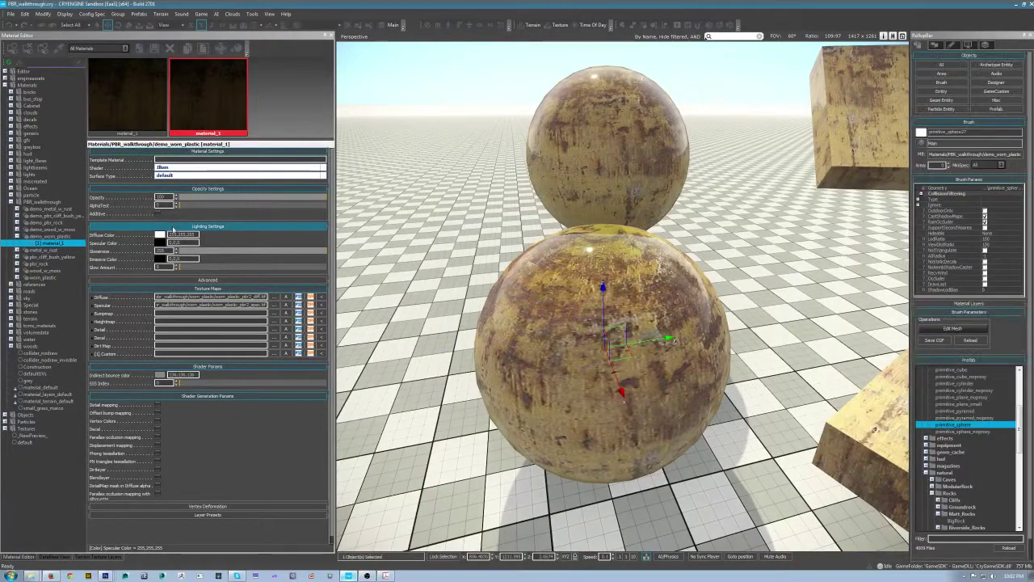
Set the material's diffuse color to black (0,0,0) and inspect the reflections on the spheres and blocks
left_click(160, 235)
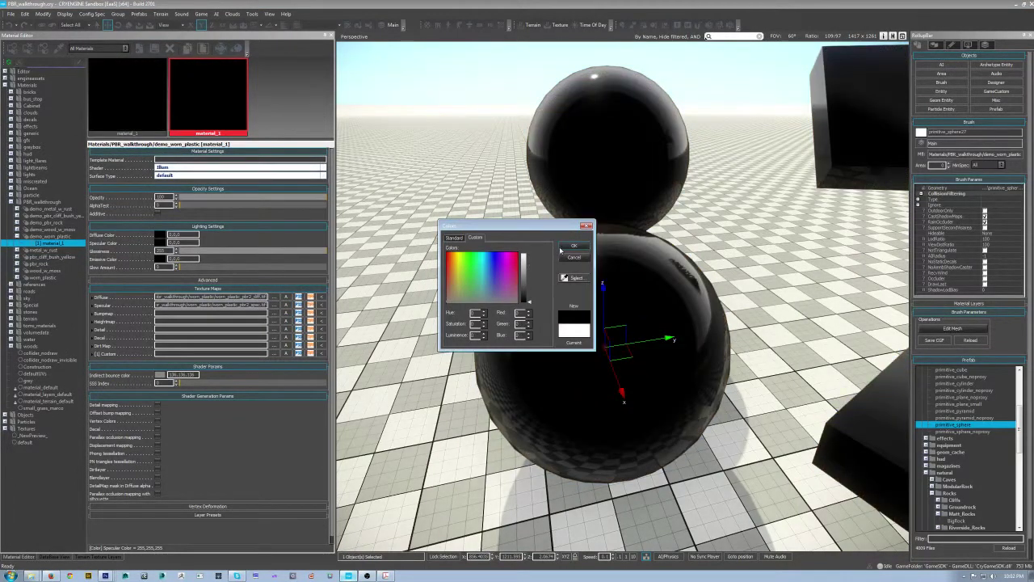
left_click(574, 247)
key("s")
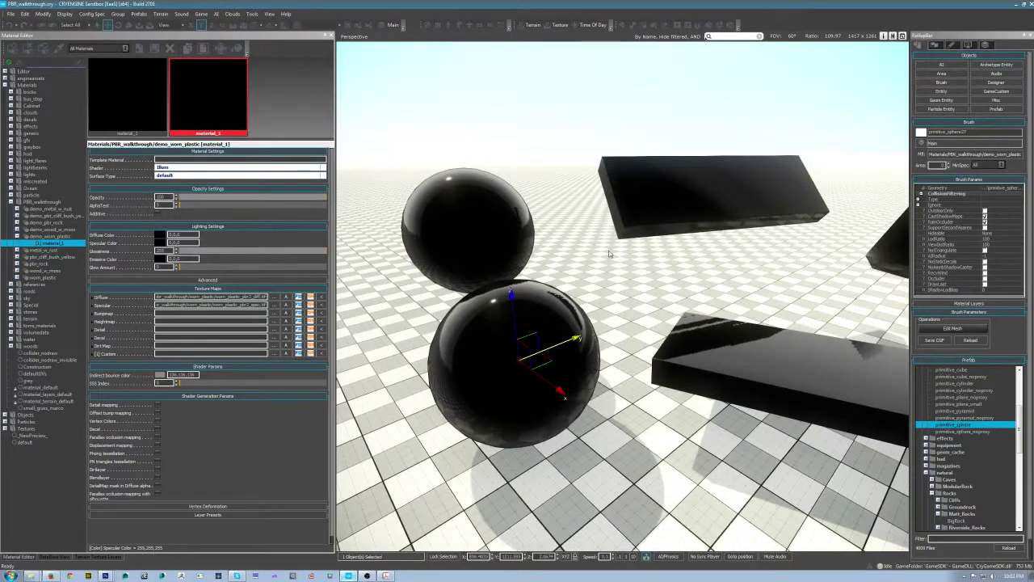
key("w")
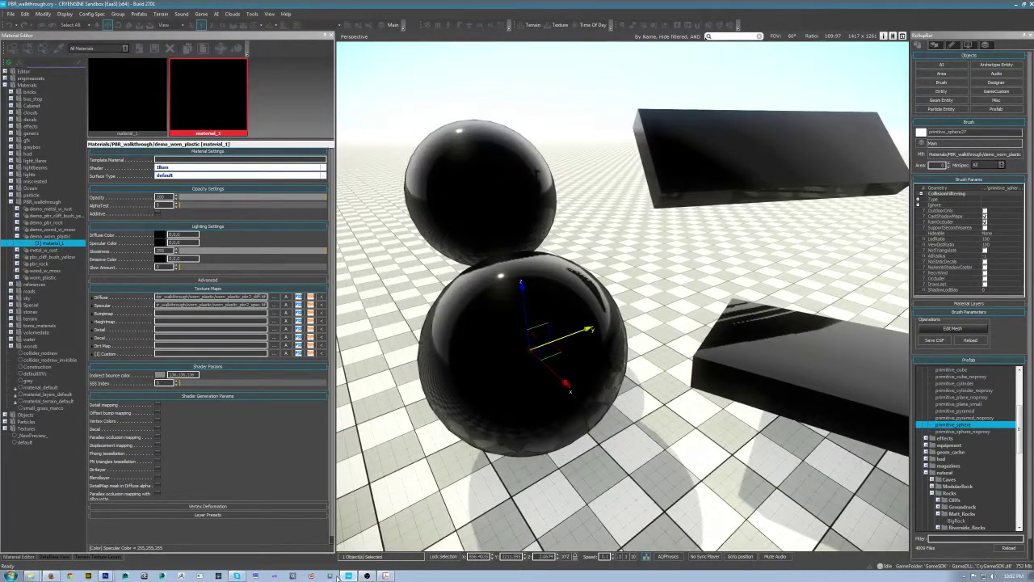
Switch to Photoshop and bring the worn plastic diffuse document to the front, overlapping the normal map document, at 50% zoom
left_click(105, 575)
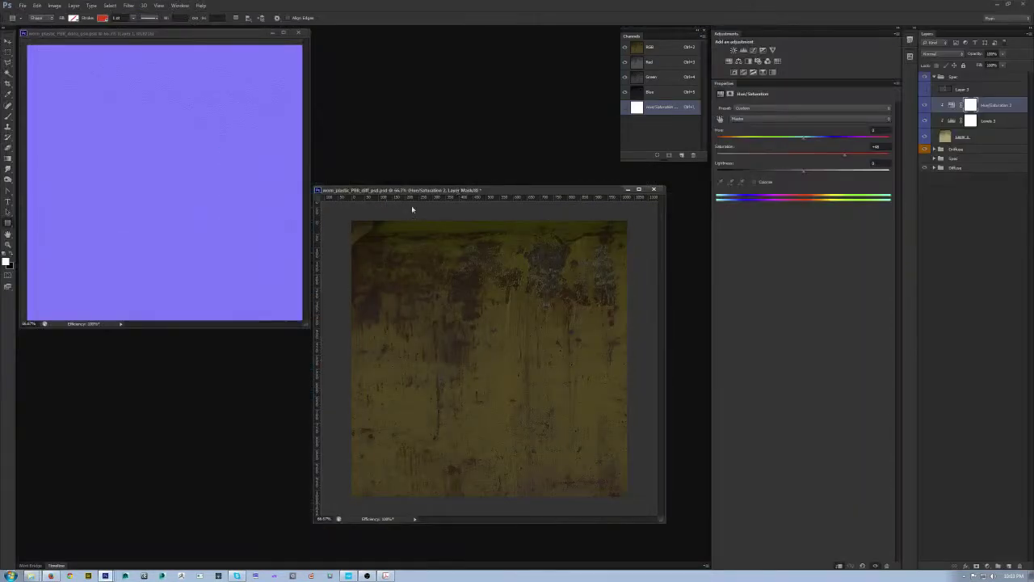
left_click(194, 207)
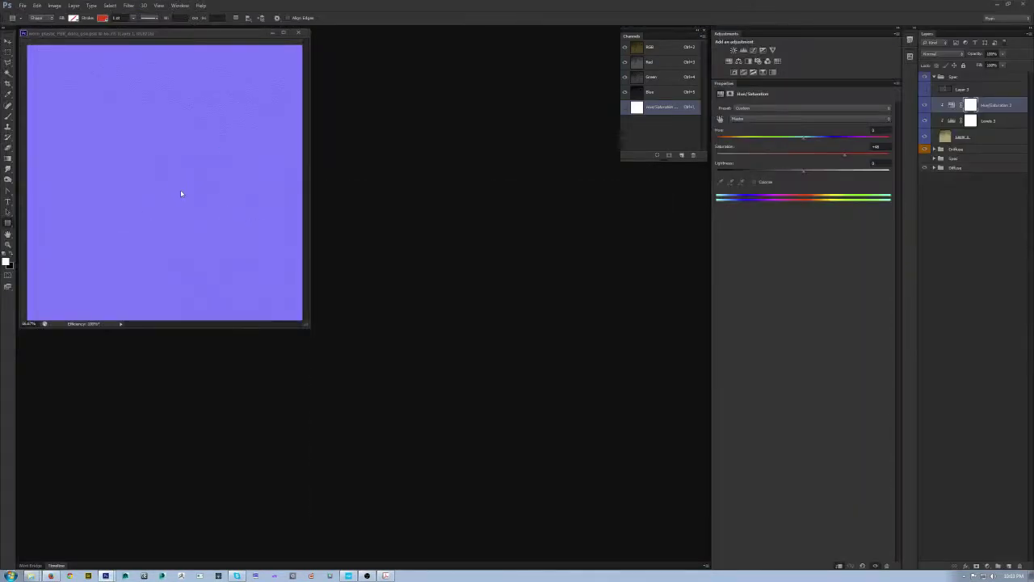
left_click(69, 50)
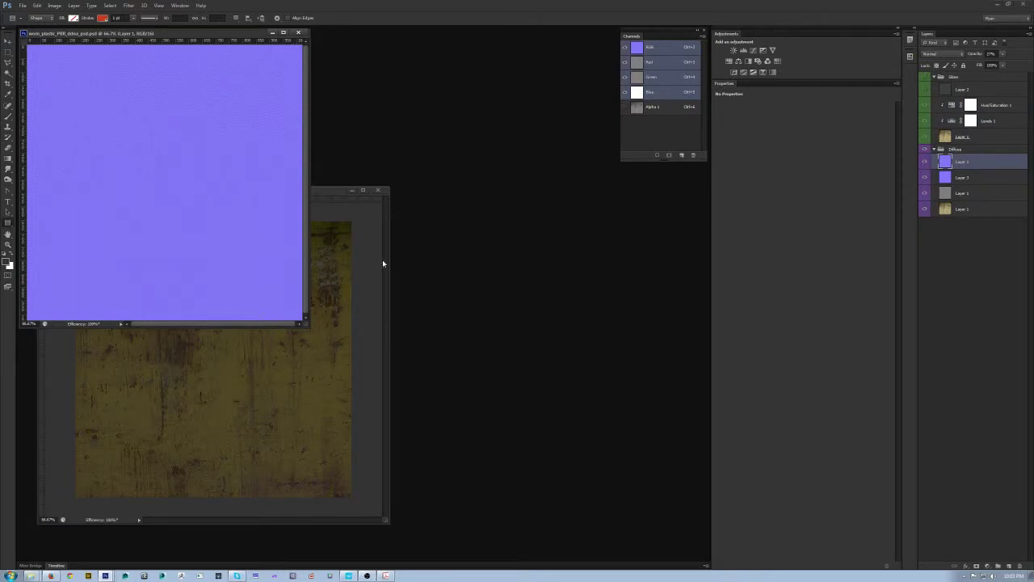
left_click(324, 193)
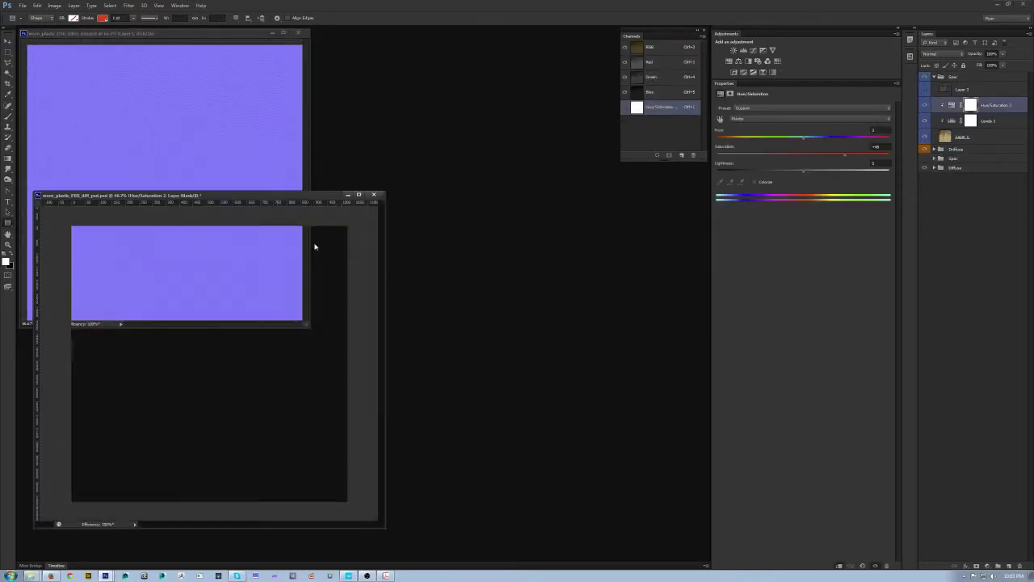
key("ctrl+minus")
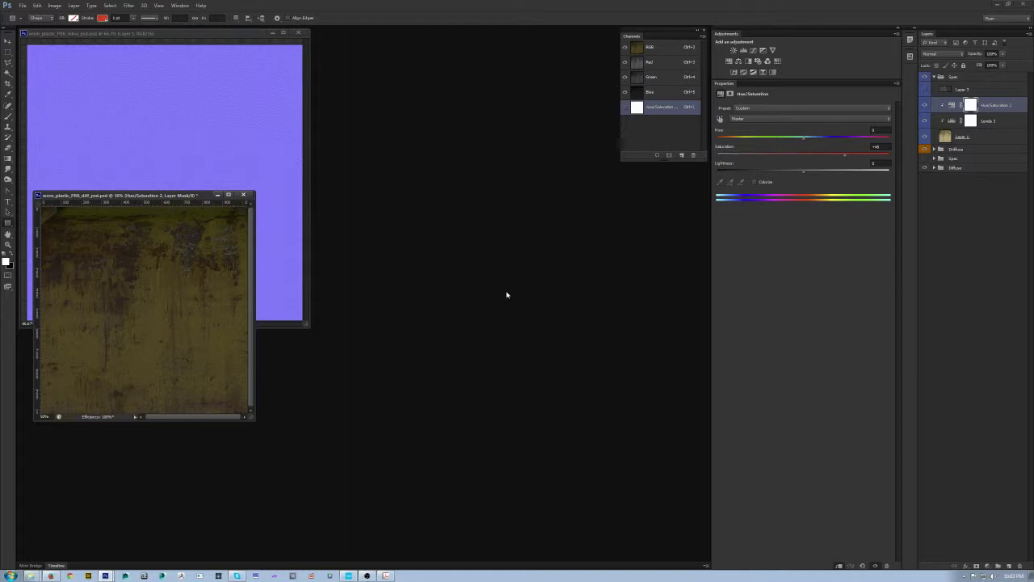
Check the diffuse document's pixel dimensions
key("ctrl+n")
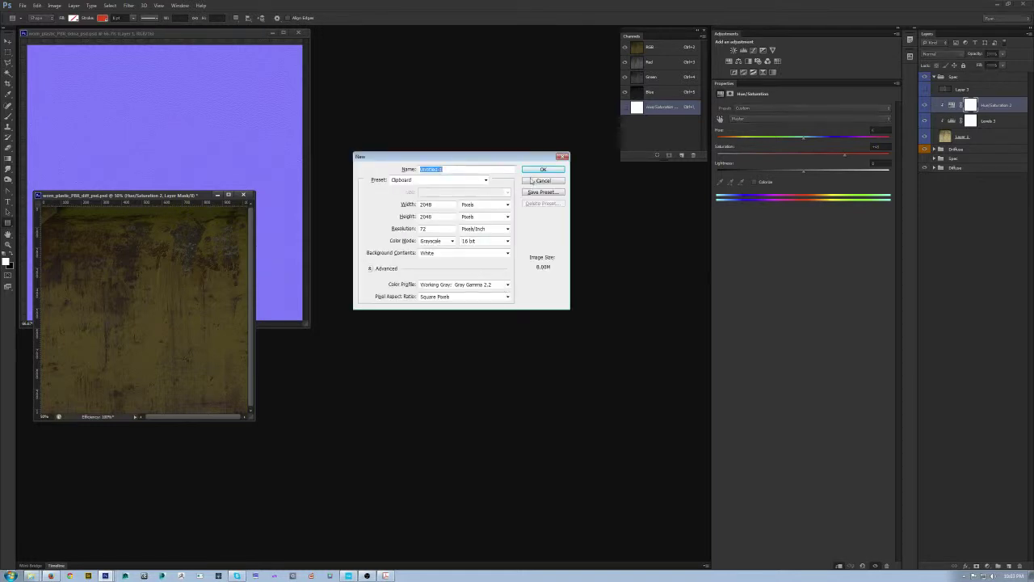
left_click(542, 180)
left_click_drag(121, 196, 164, 259)
left_click(54, 6)
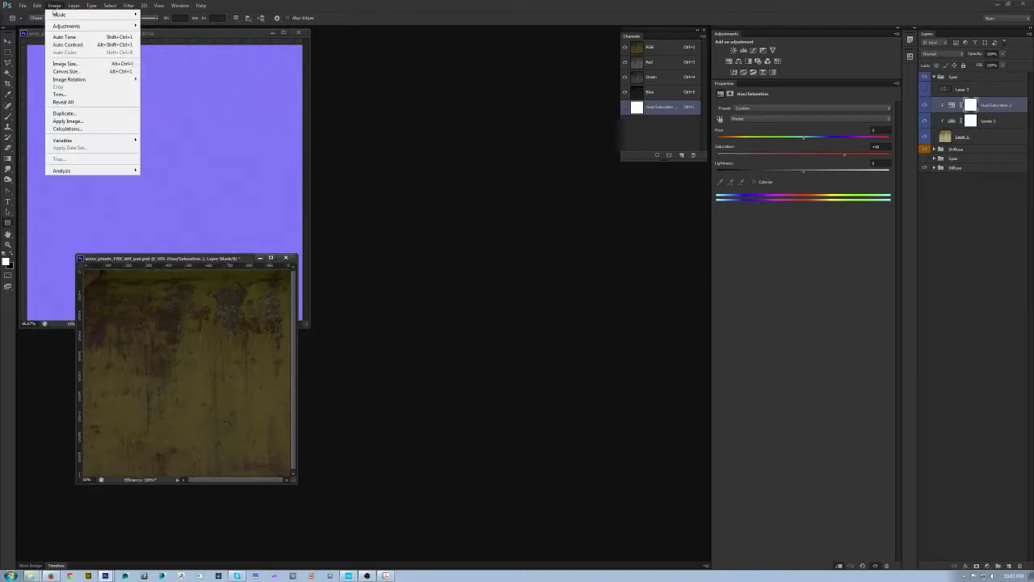
left_click(71, 63)
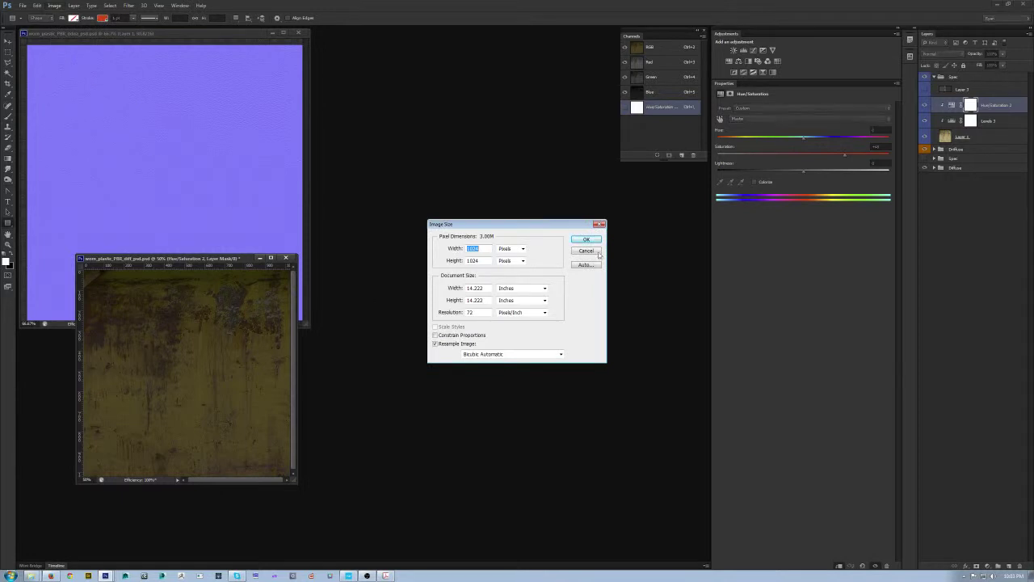
left_click(585, 252)
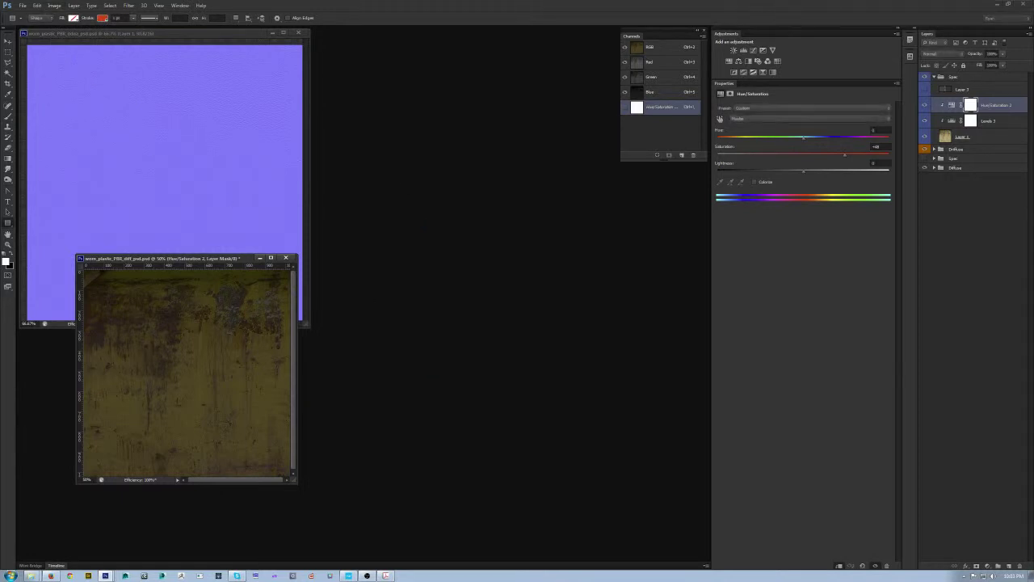
Start a new document with a width and height of 1024 pixels
left_click(22, 6)
left_click(36, 20)
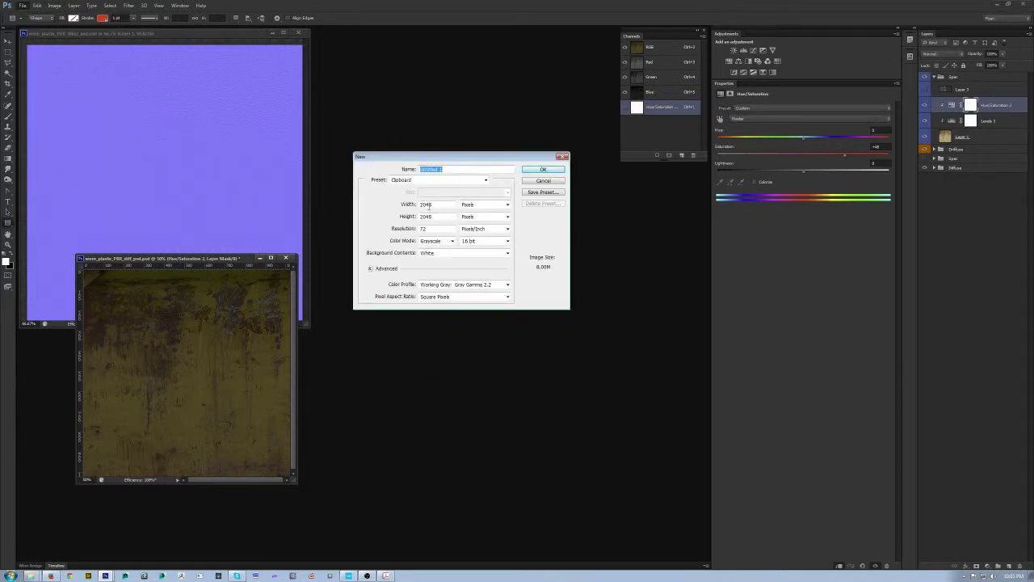
double_click(426, 204)
type("1024")
key("Tab")
key("Tab")
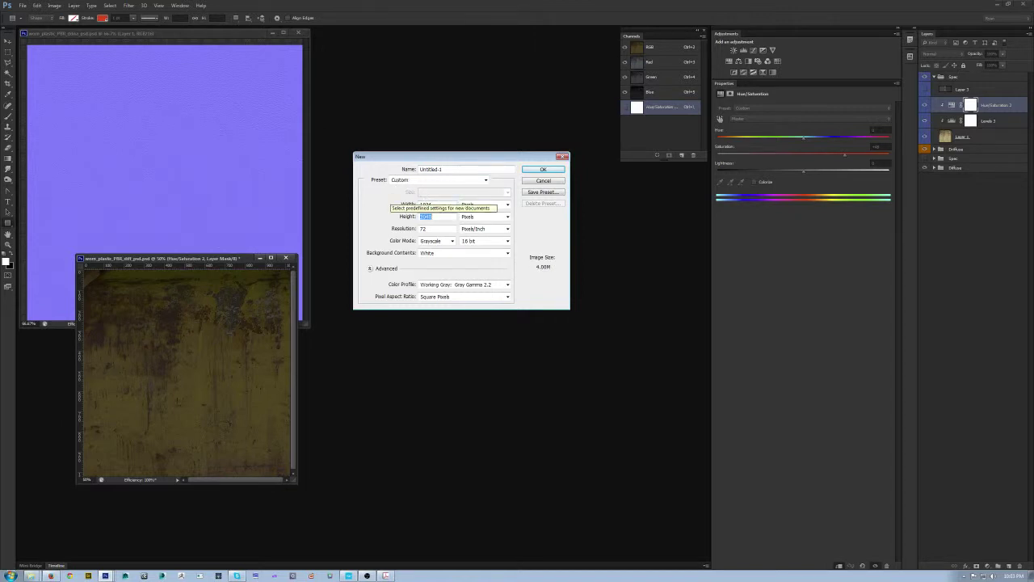
type("1024")
key("Tab")
key("shift+Tab")
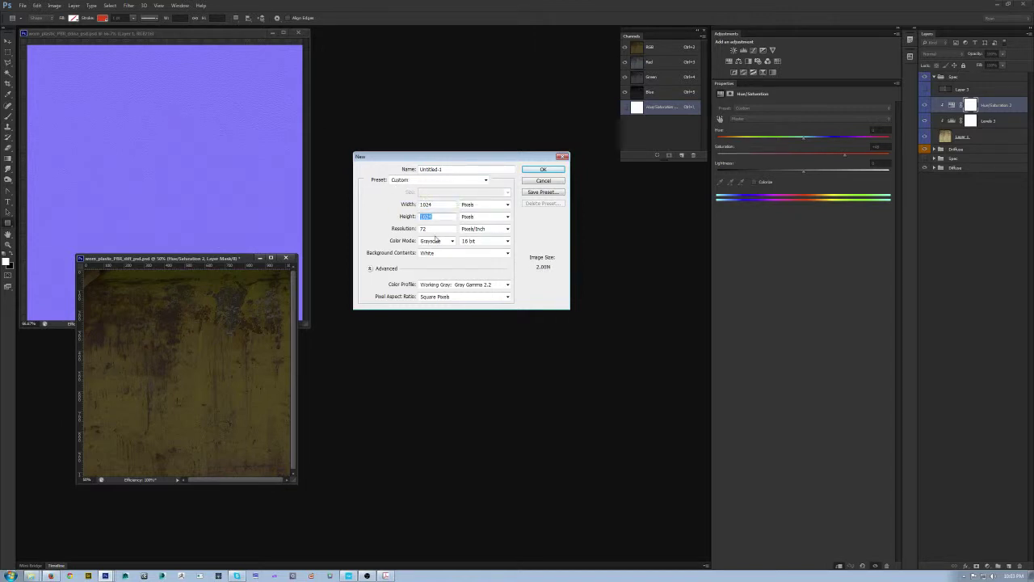
Set the new document to RGB Color at 16 bit and create it
left_click(435, 240)
left_click(442, 262)
left_click(479, 241)
left_click(476, 262)
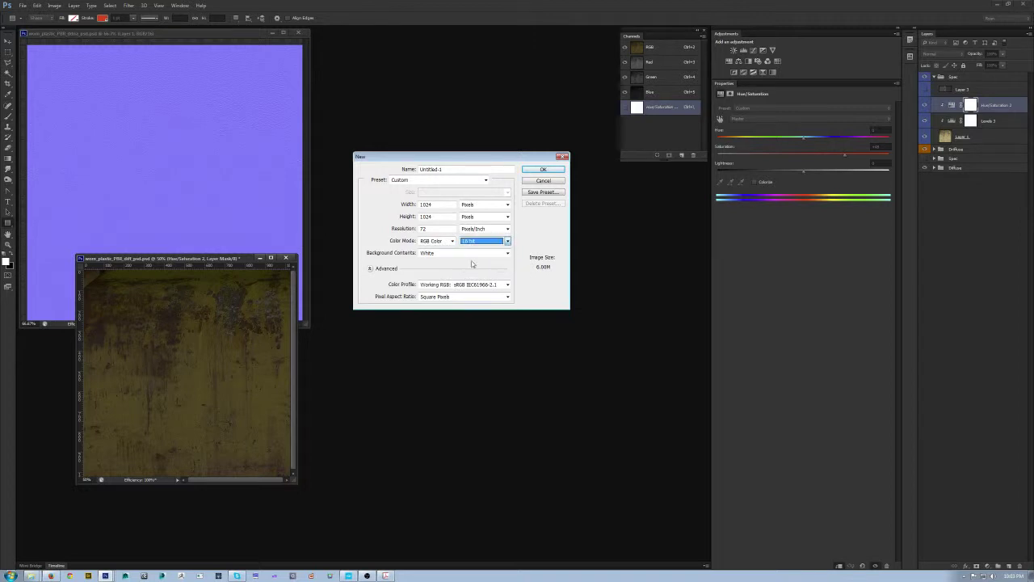
left_click(542, 169)
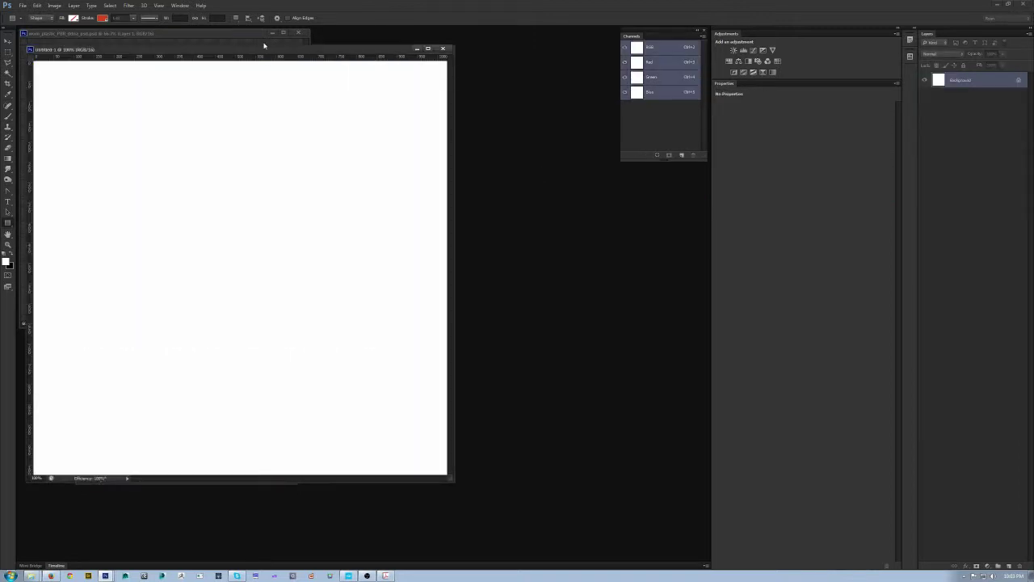
Place the blank document beside the diffuse document and copy the base texture layer from the specular group into it
left_click_drag(264, 47, 476, 134)
left_click(464, 211, "alt")
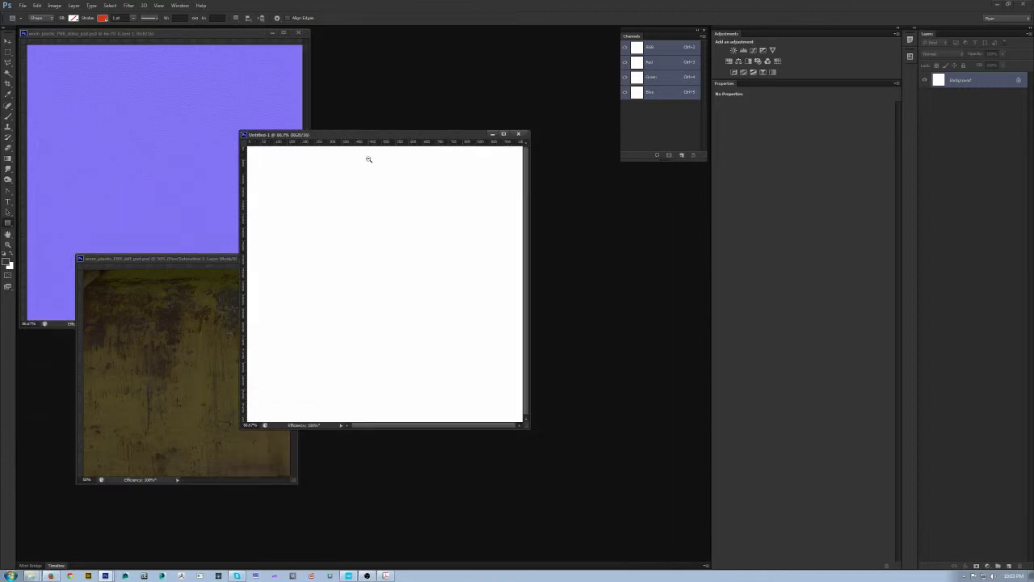
left_click_drag(366, 134, 512, 208)
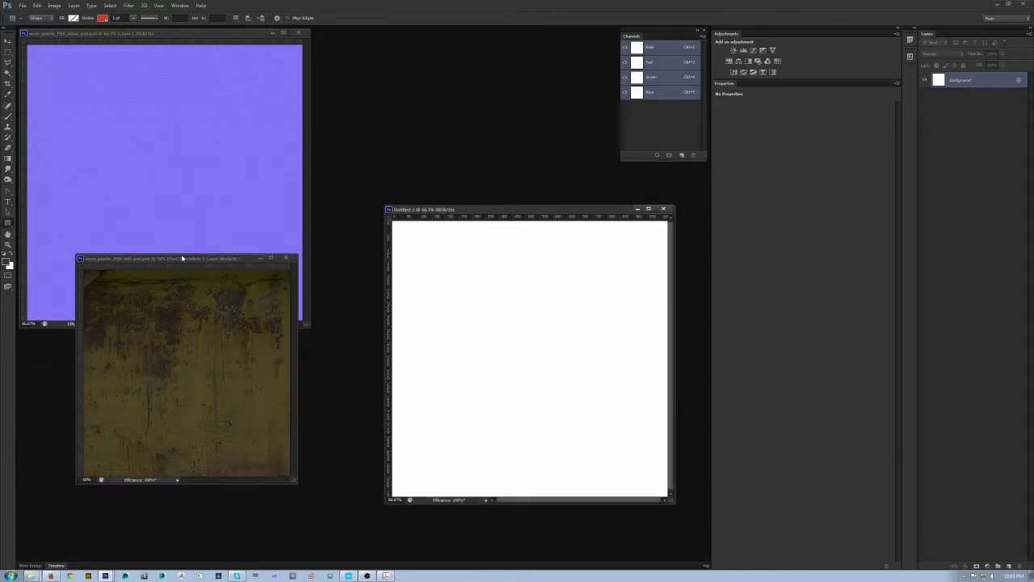
left_click(182, 258)
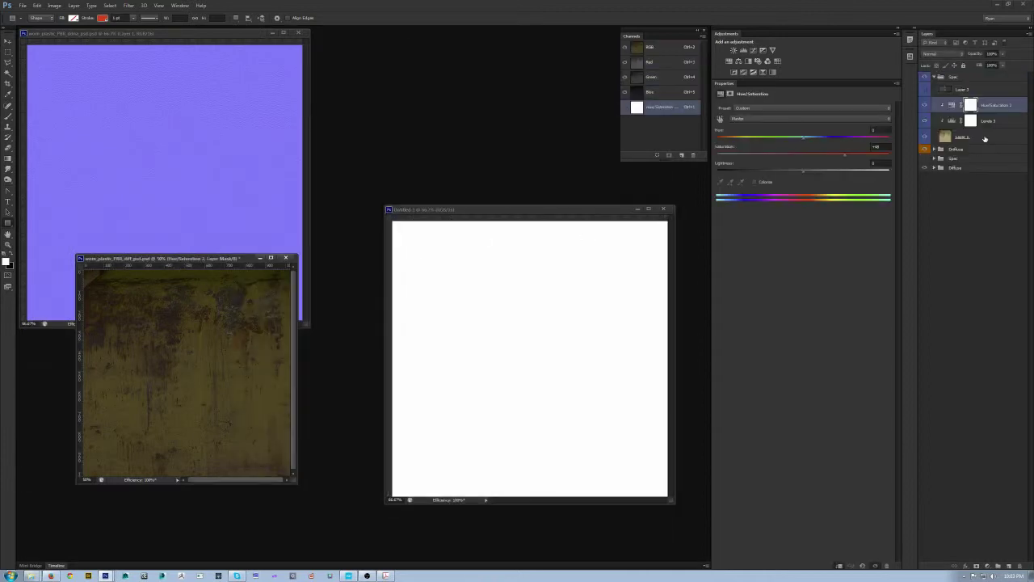
left_click_drag(984, 139, 593, 302)
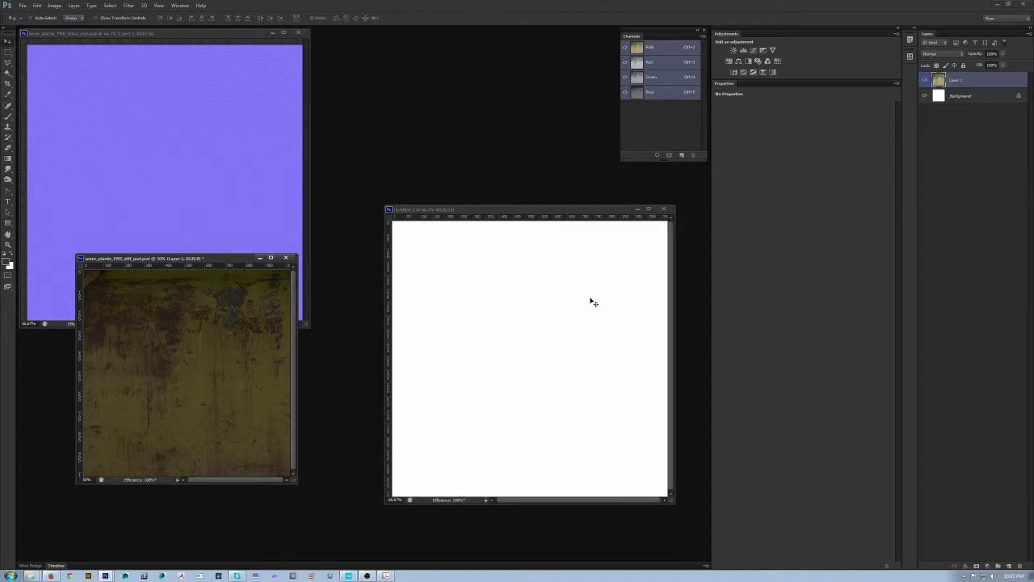
left_click_drag(565, 211, 510, 220)
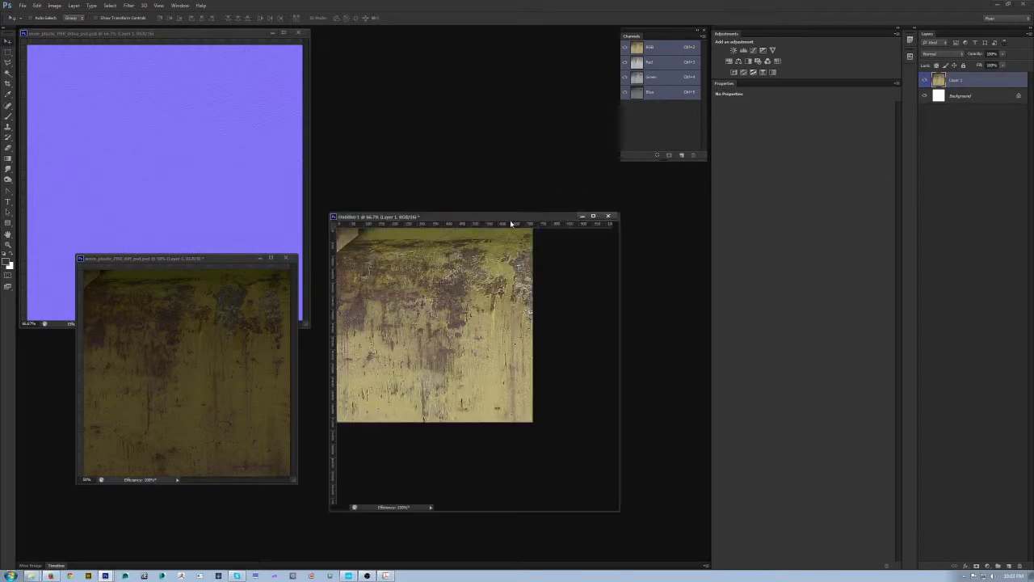
Convert the white background to a regular layer and put the texture layer in a group named Normal
double_click(972, 102)
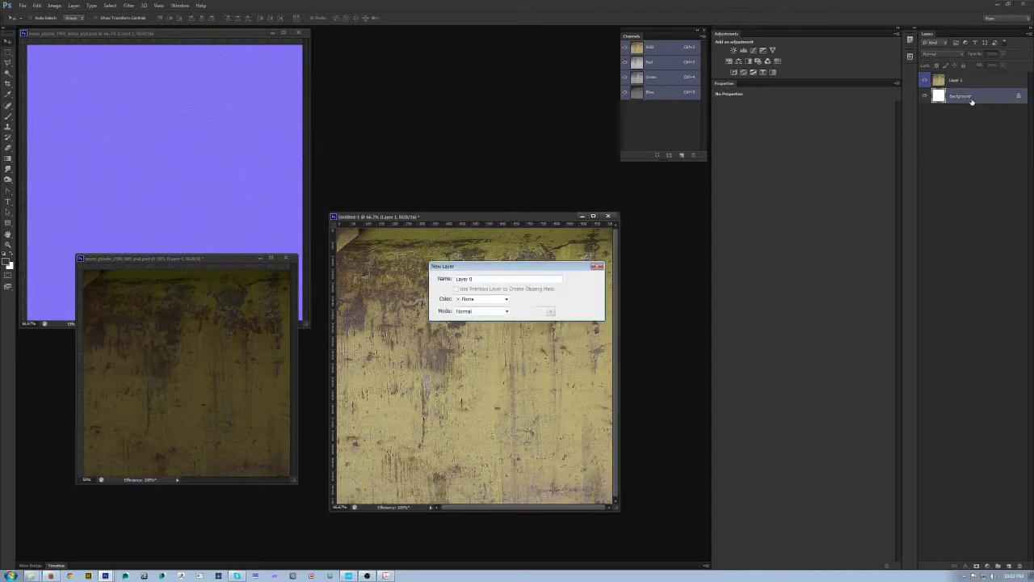
key("Return")
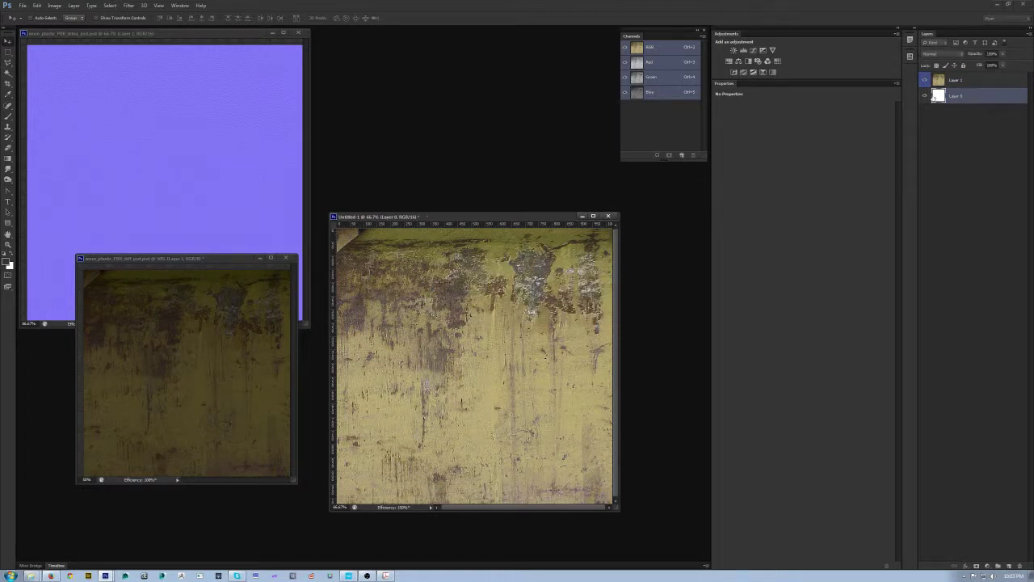
left_click(974, 82)
key("ctrl+g")
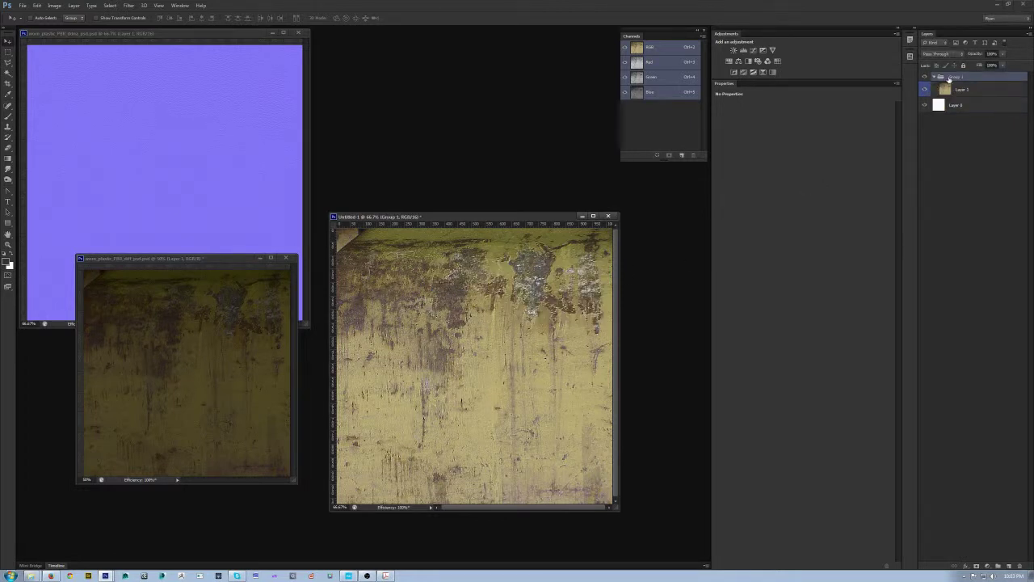
double_click(956, 77)
type("Normal")
key("Return")
Duplicate the Normal group and rename the copy Gloss
key("ctrl+j")
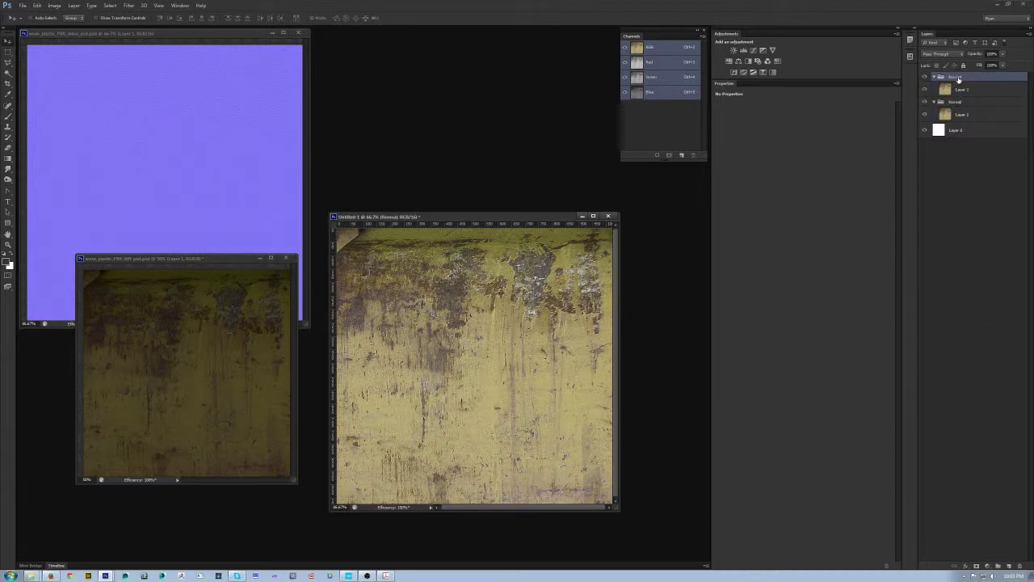
double_click(957, 77)
type("Grime")
key("Return")
Color-code the Gloss group green and the Normal group violet, and hide the Gloss group
right_click(931, 76)
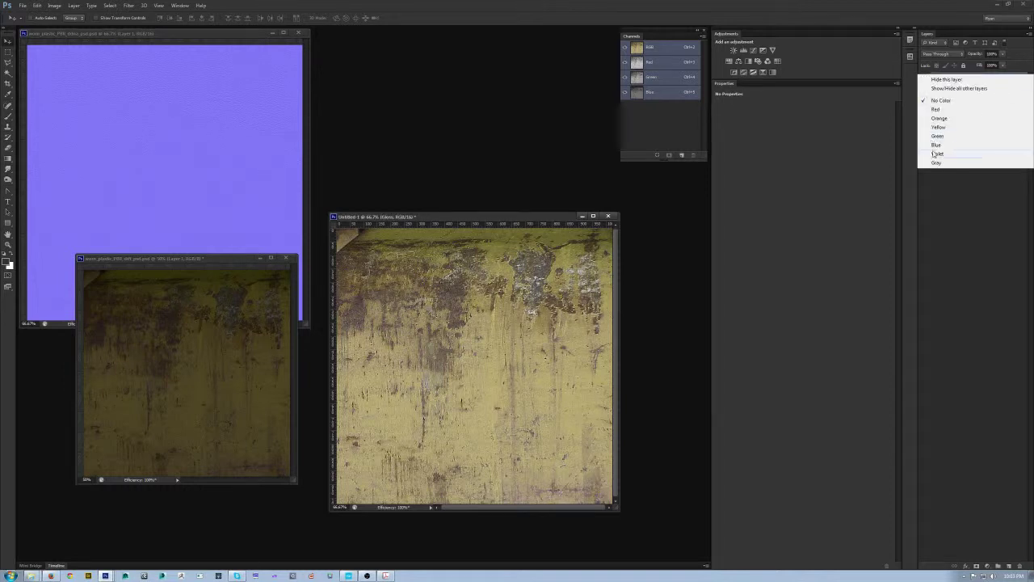
left_click(944, 150)
left_click(924, 77)
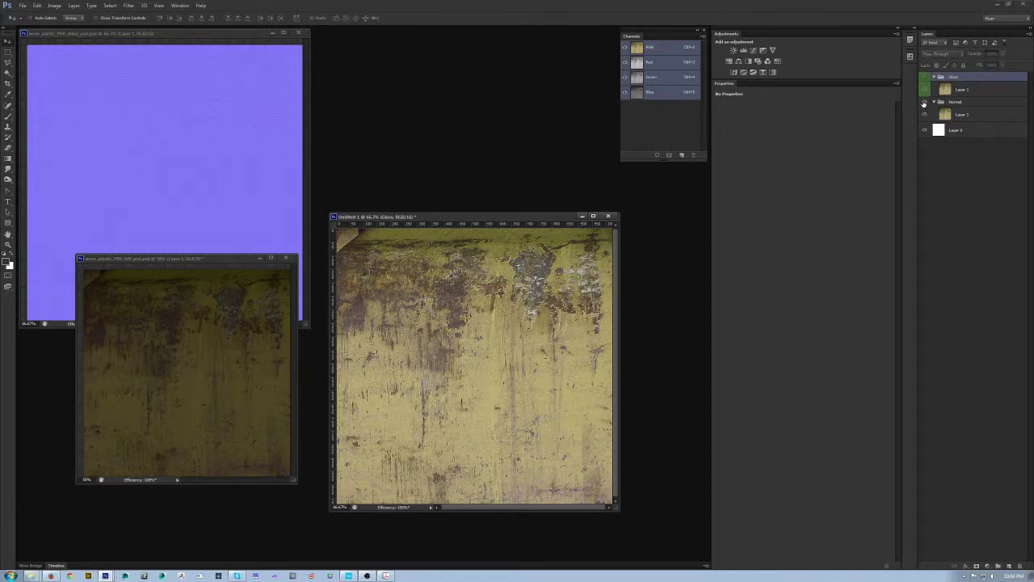
right_click(924, 103)
left_click(933, 175)
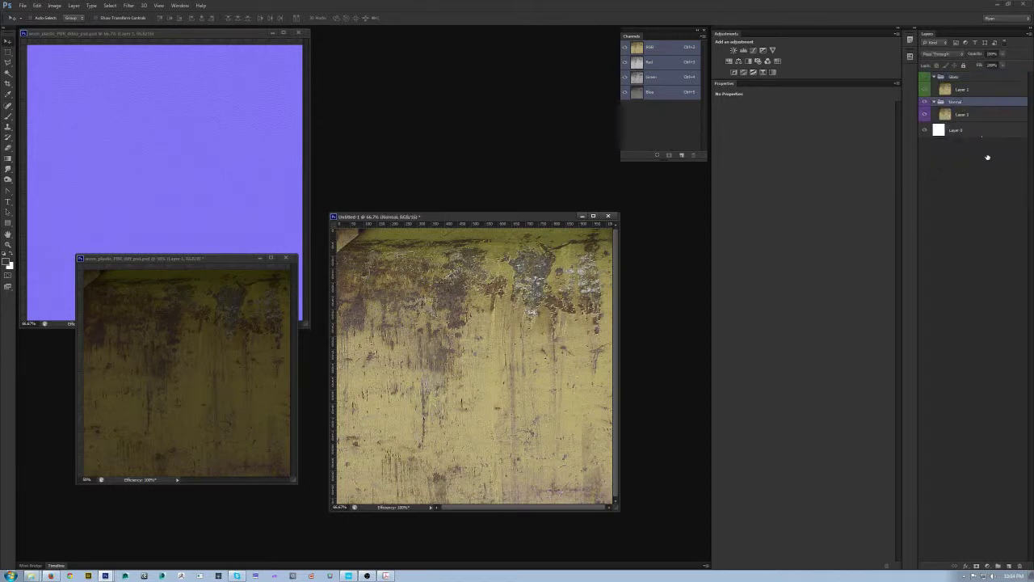
Delete the white base layer beneath the groups
left_click_drag(984, 130, 1031, 563)
left_click(1020, 566)
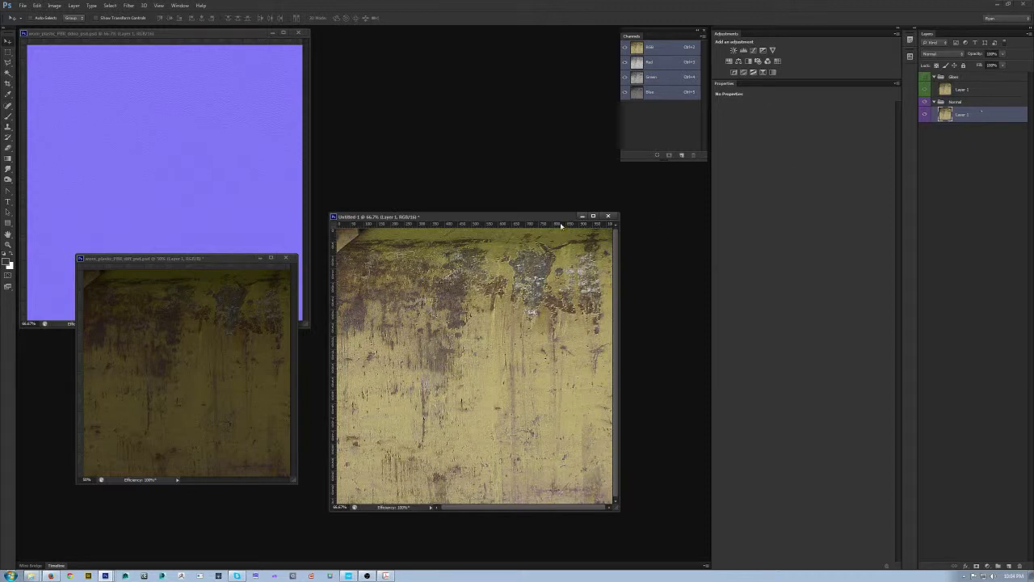
left_click_drag(511, 218, 539, 212)
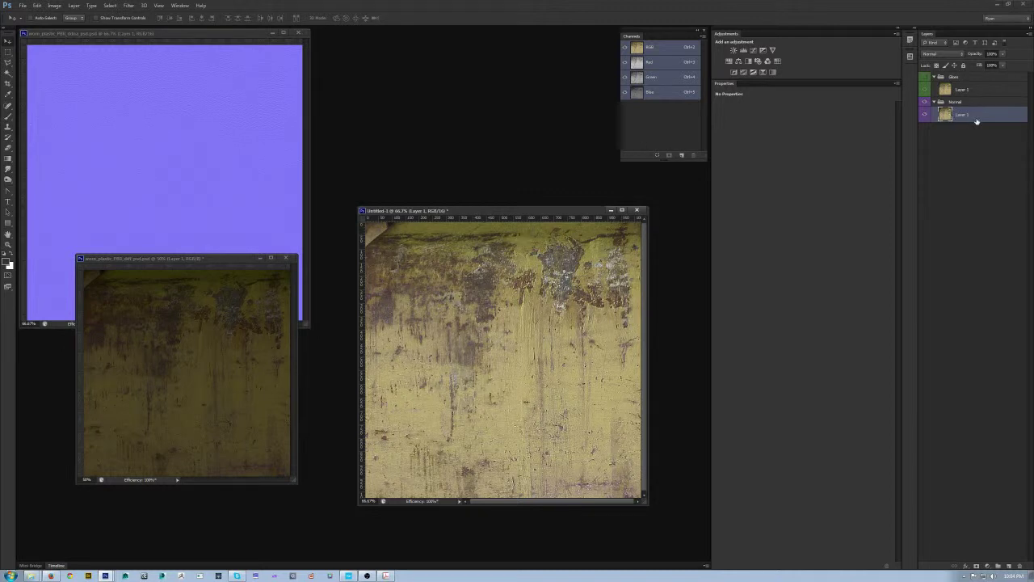
Add an empty layer in the Normal group and set the foreground color to RGB 128, 128, 255
key("ctrl+shift+n")
key("Return")
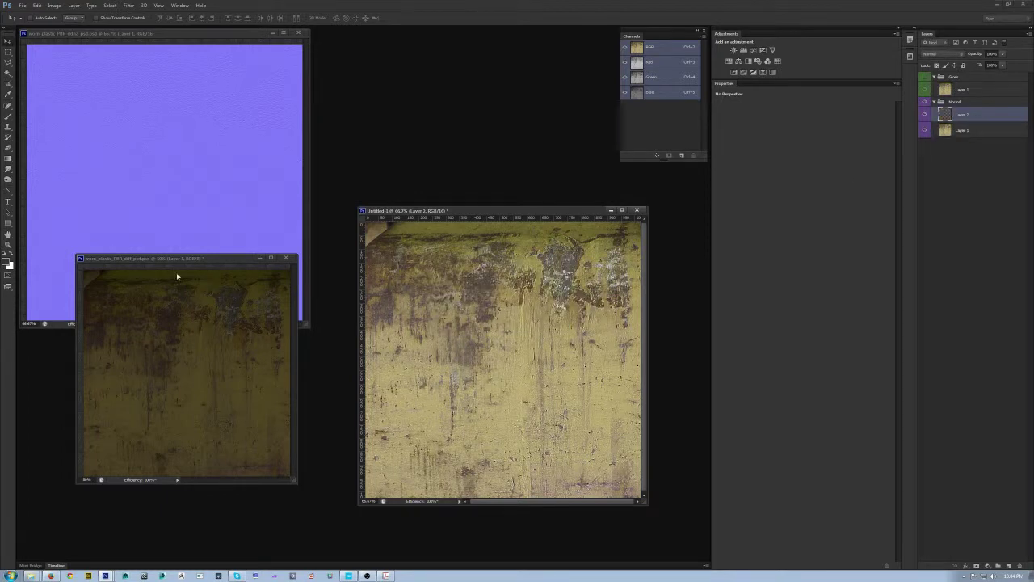
left_click(8, 262)
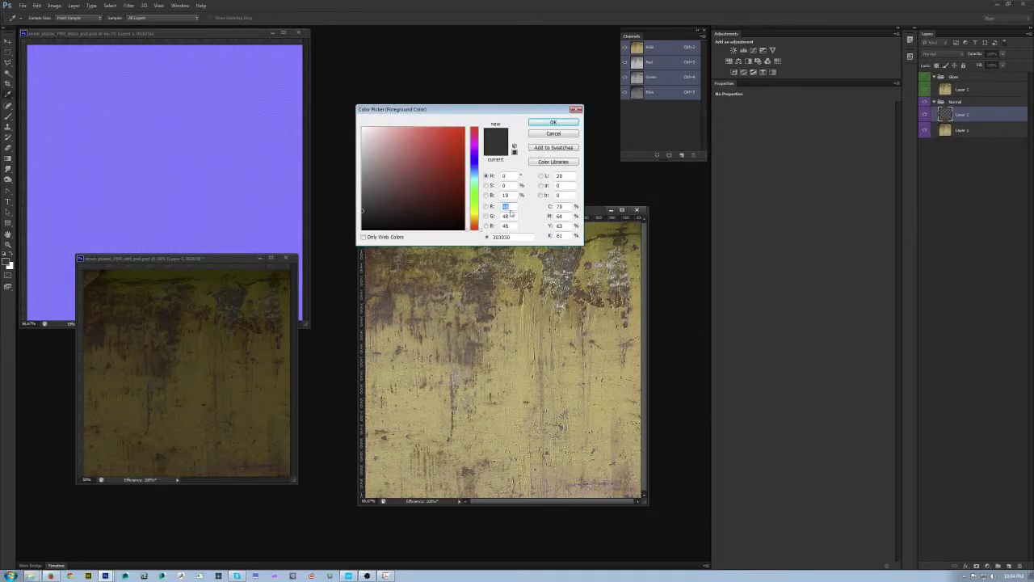
type("128")
key("Tab")
type("128")
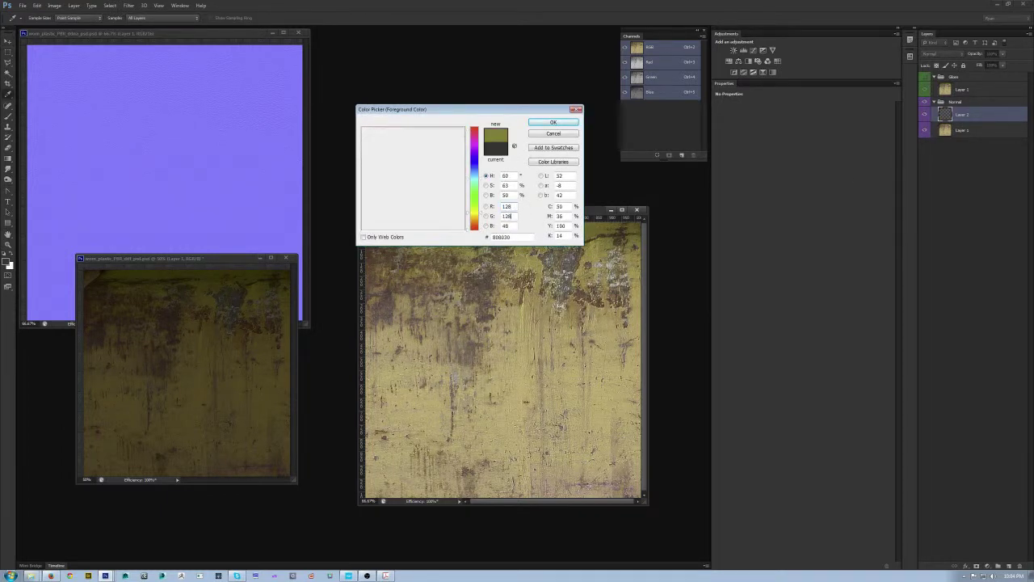
key("Tab")
type("255")
key("Return")
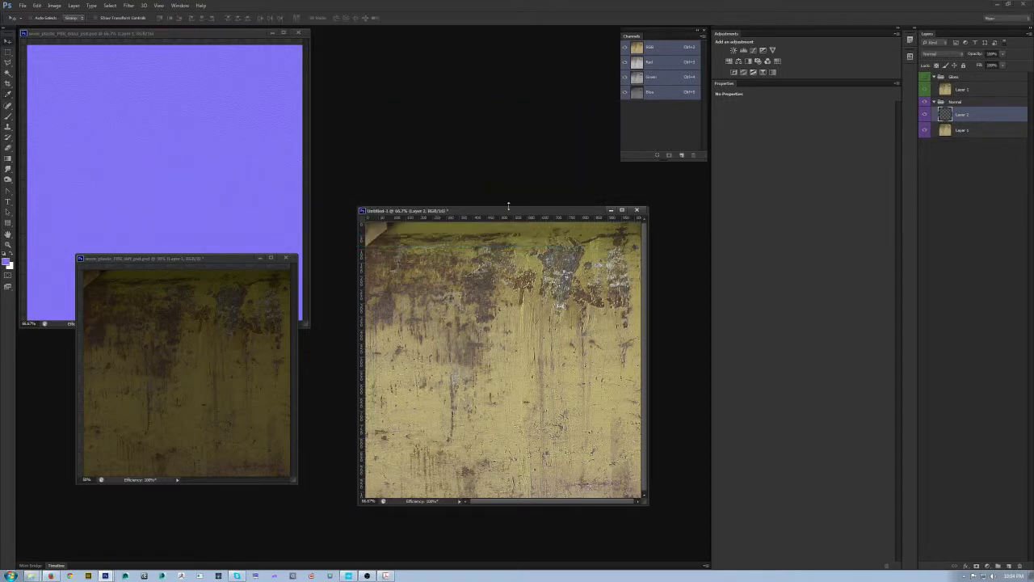
Fill the empty layer with the foreground color, move it below the texture layer in the Normal group, and select the texture layer
key("v")
key("alt+BackSpace")
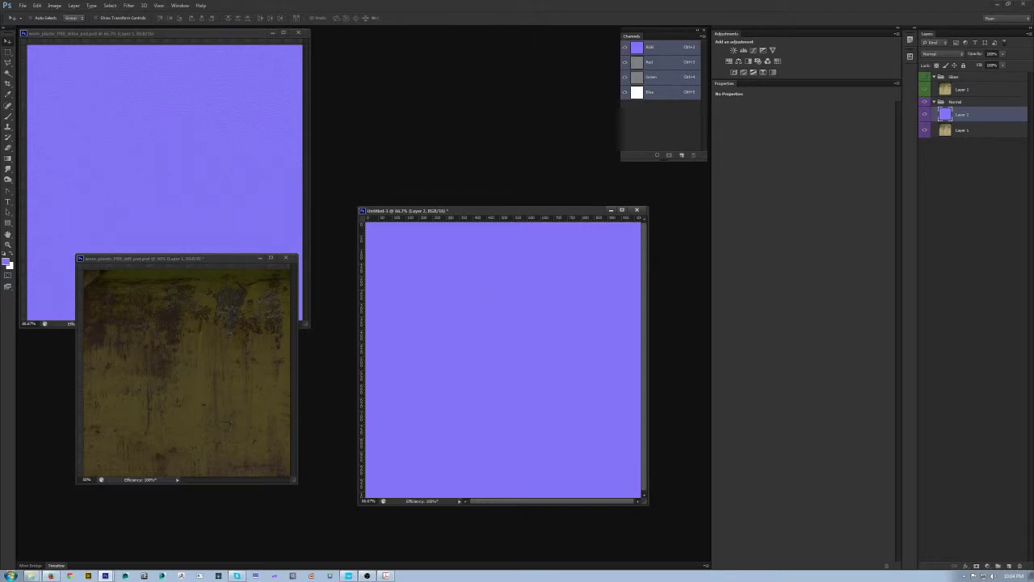
left_click_drag(976, 118, 947, 134)
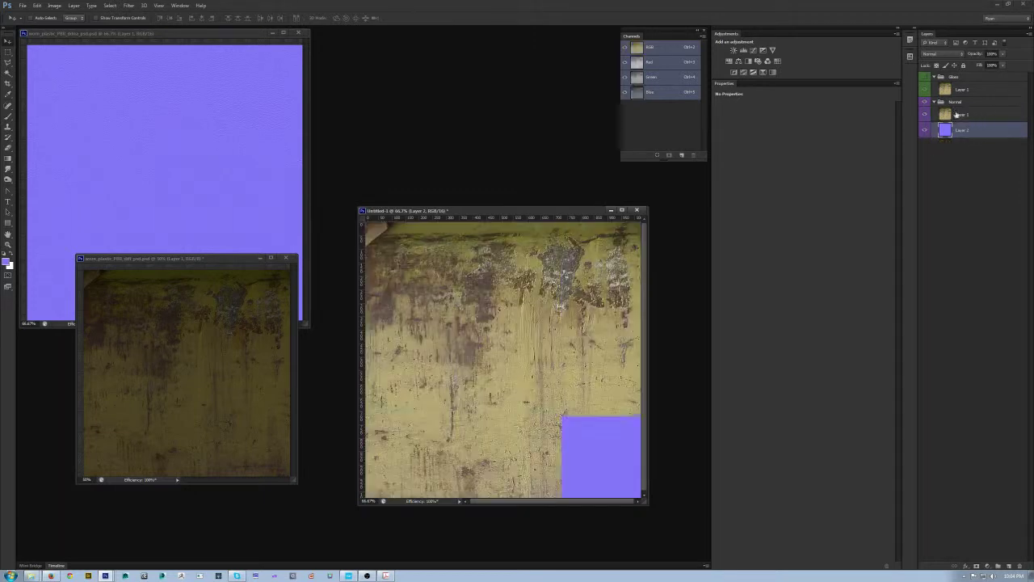
left_click(976, 117)
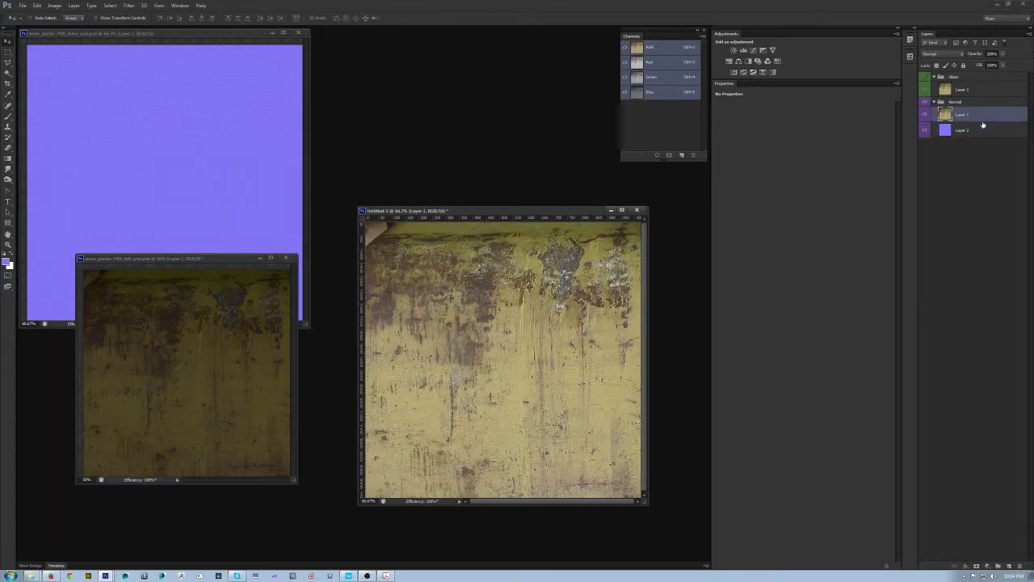
Duplicate the Normal group's texture layer, hide the lower copy, and apply a small-radius High Pass filter to the upper copy
key("ctrl+j")
left_click(926, 131)
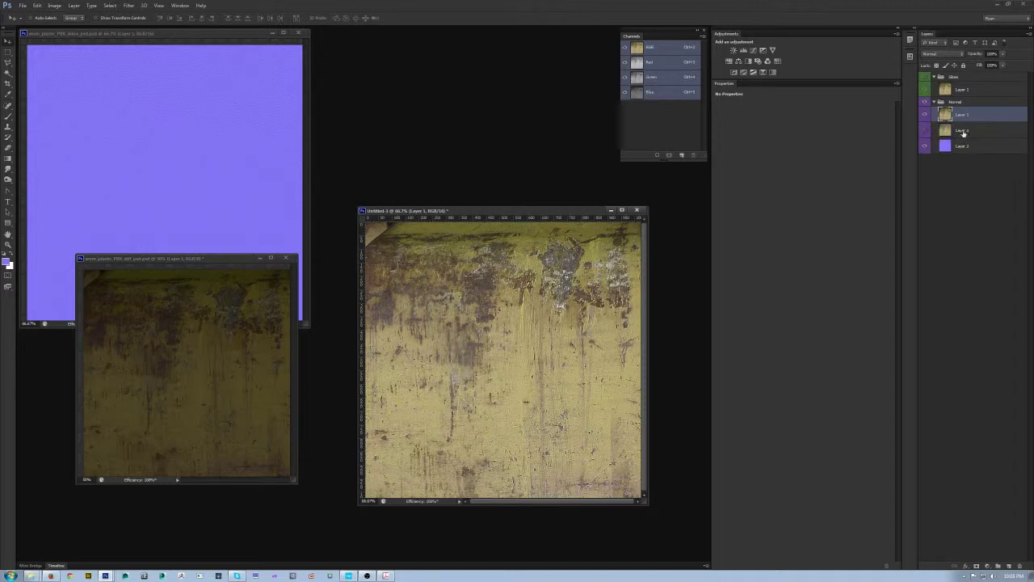
left_click(130, 6)
mouse_move(202, 149)
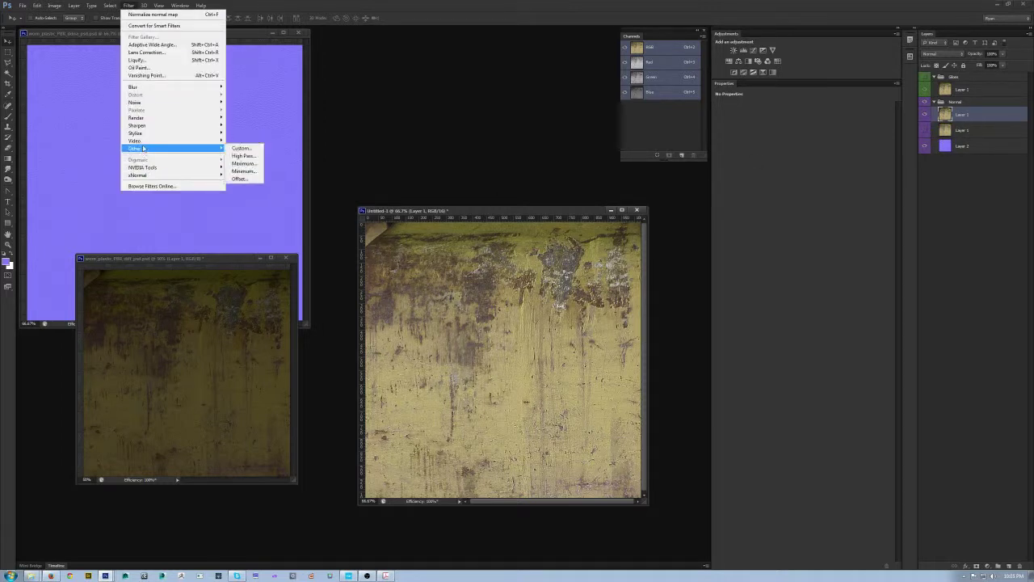
left_click(241, 156)
left_click_drag(570, 111, 417, 61)
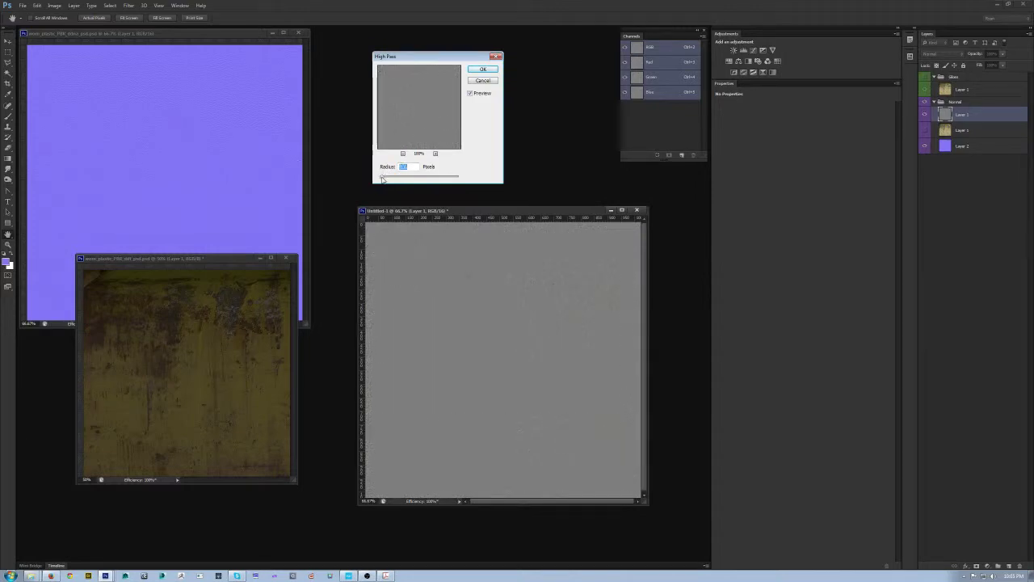
key("ctrl+plus")
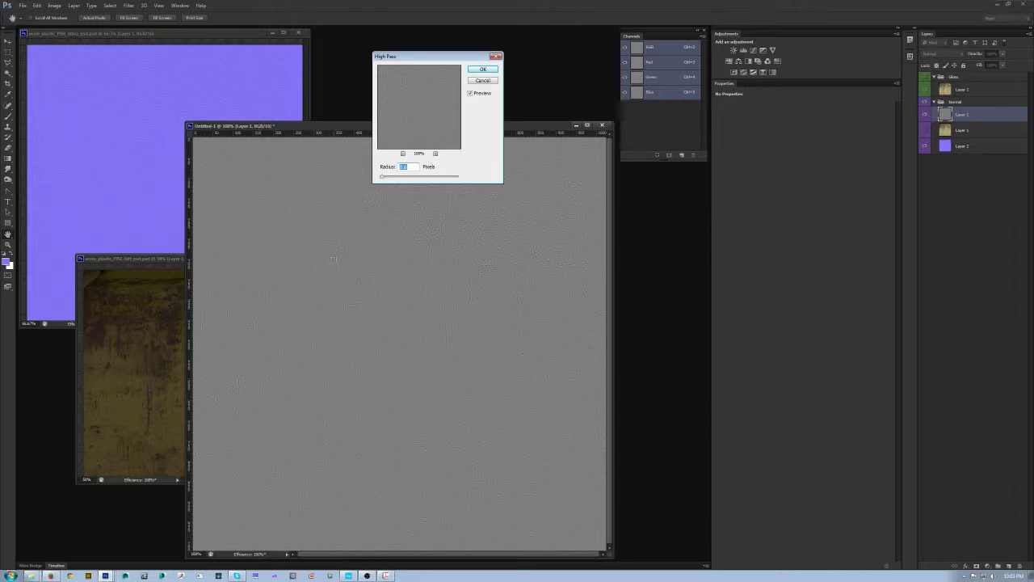
left_click_drag(382, 178, 389, 179)
left_click_drag(430, 57, 436, 50)
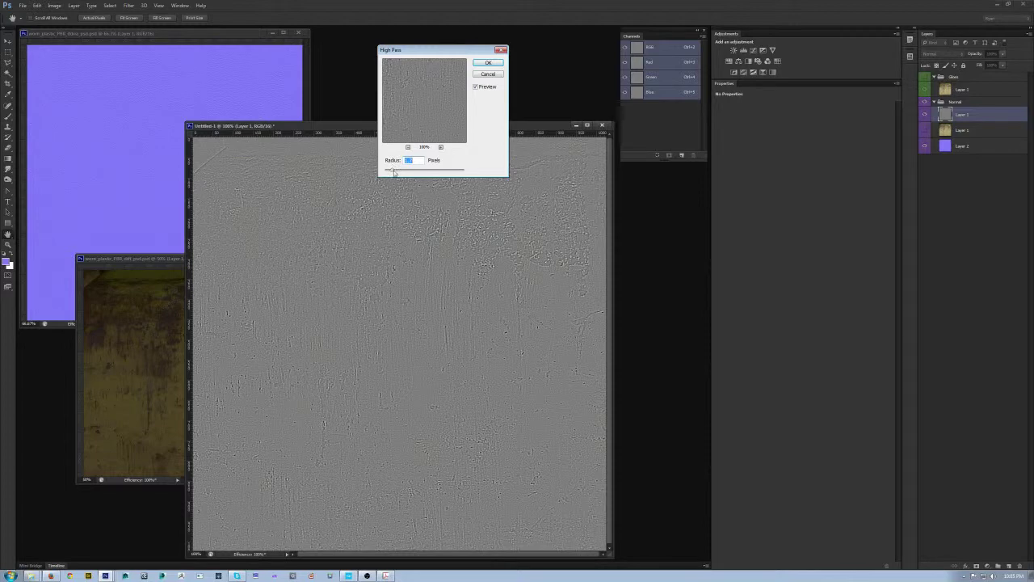
left_click_drag(396, 173, 403, 172)
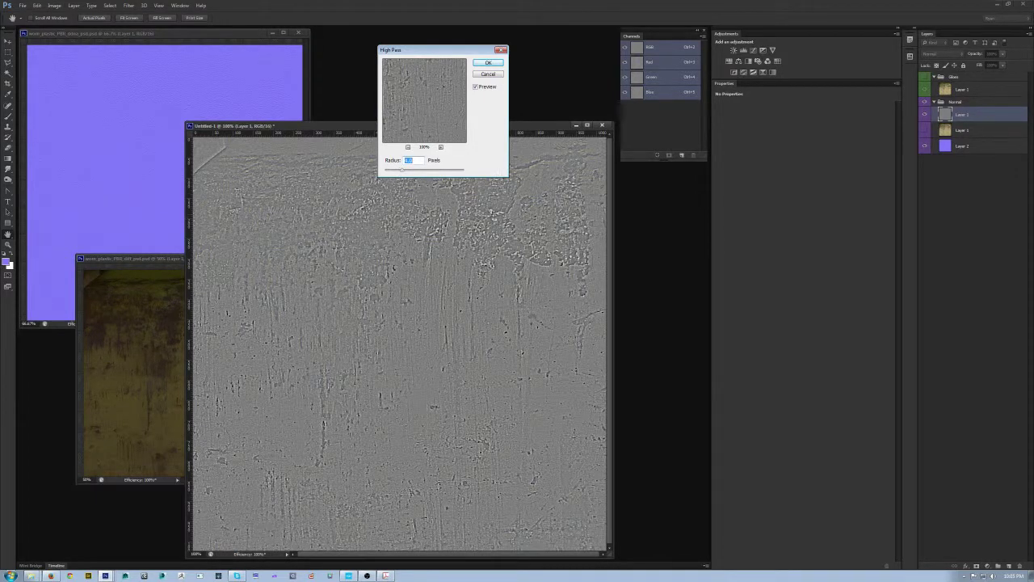
left_click(492, 66)
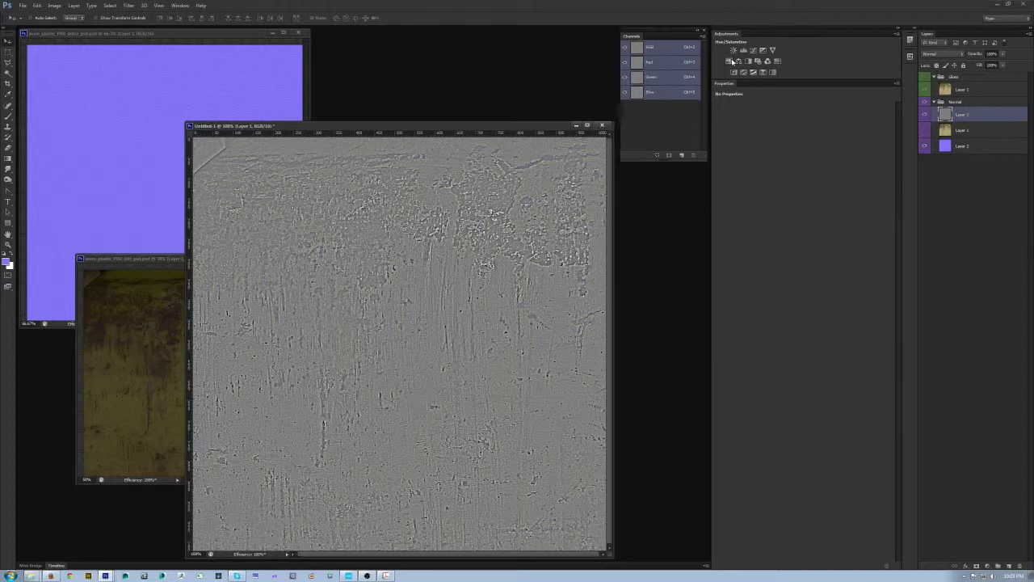
Fully desaturate the high-pass layer with Hue/Saturation, setting the saturation to -100
key("ctrl+u")
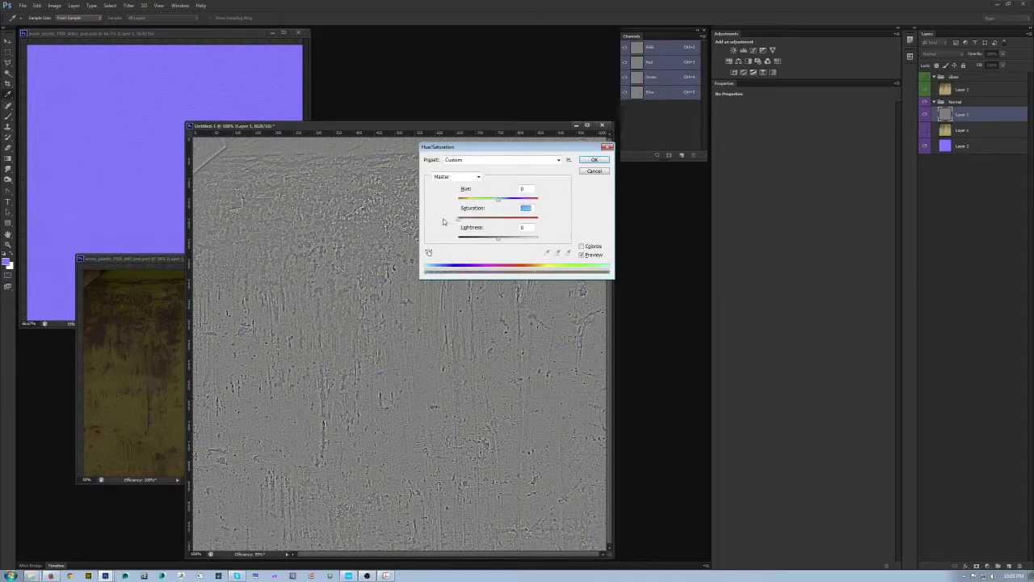
left_click(594, 160)
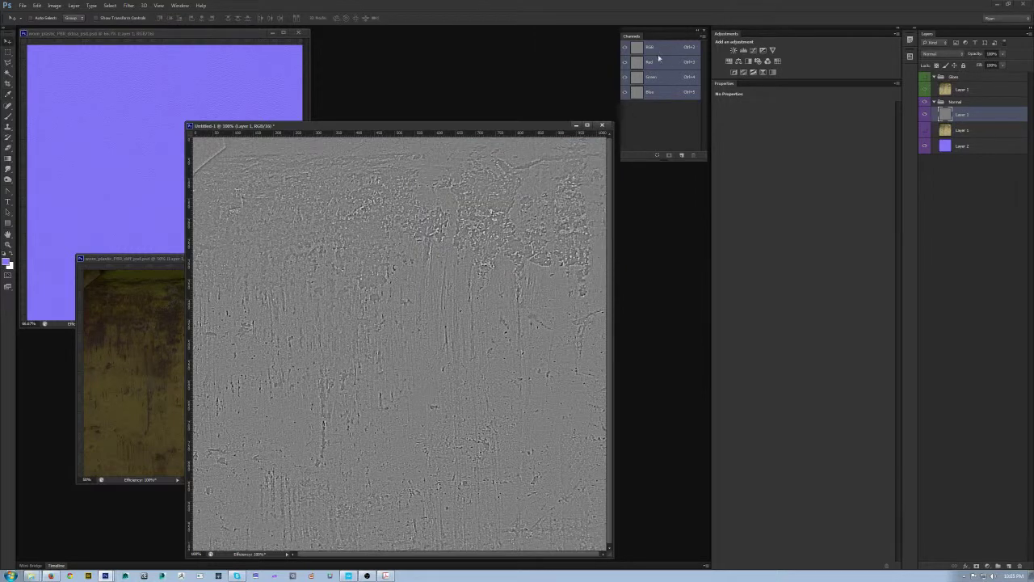
left_click(54, 6)
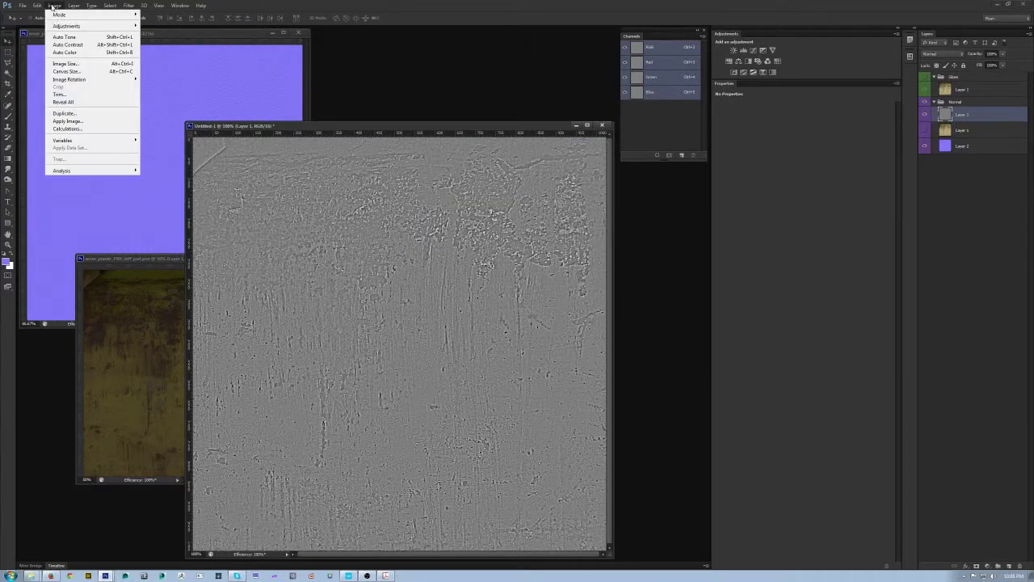
mouse_move(67, 25)
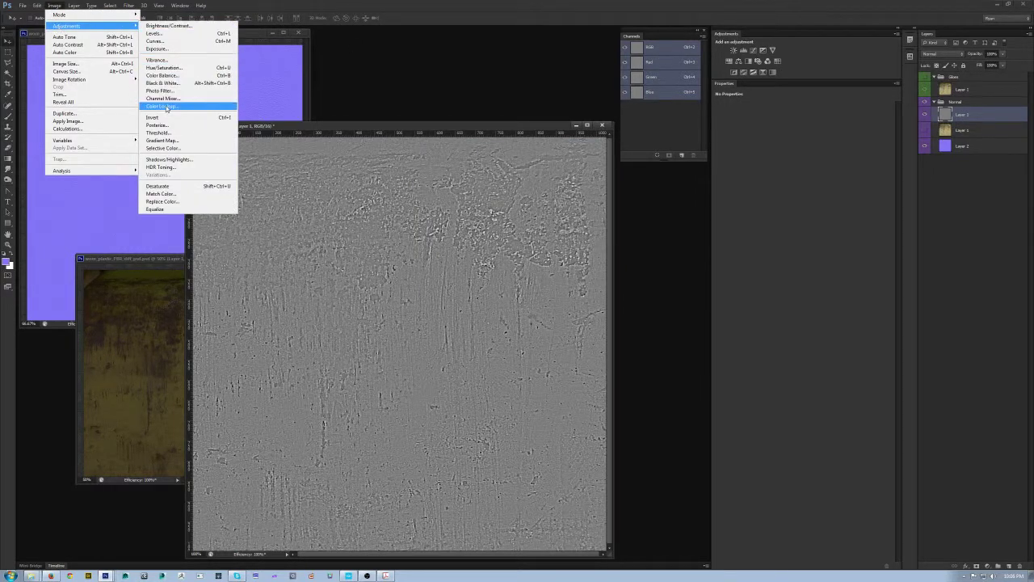
left_click(388, 127)
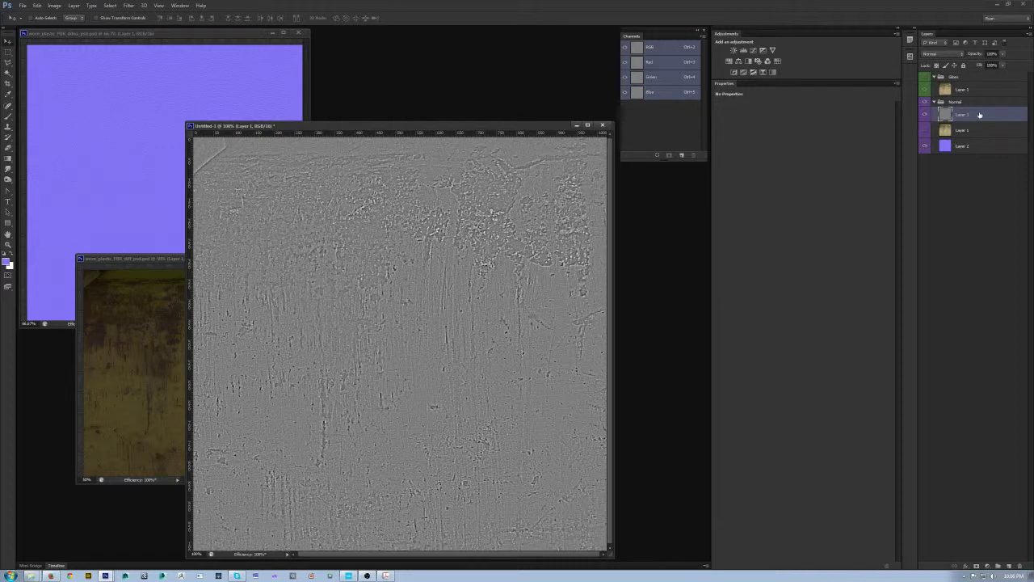
Duplicate the desaturated high-pass layer, hide the lower copy as a backup, and select the upper copy
key("ctrl+j")
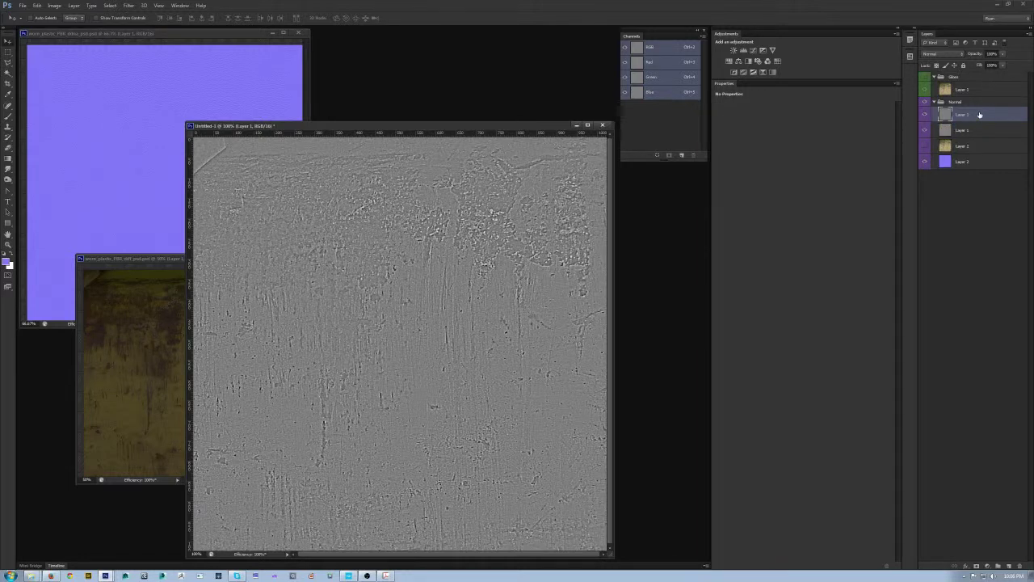
left_click(962, 134)
left_click(929, 130)
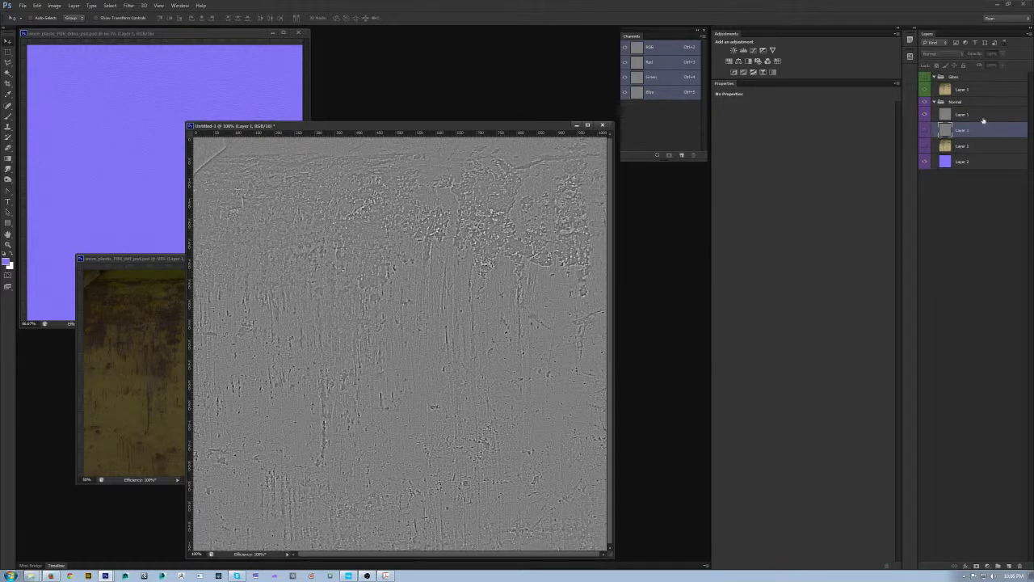
left_click(984, 117)
Convert the upper high-pass copy to a normal map with the NVIDIA Normal Map Filter, using Invert Y, Average RGB and scale 5
left_click(129, 6)
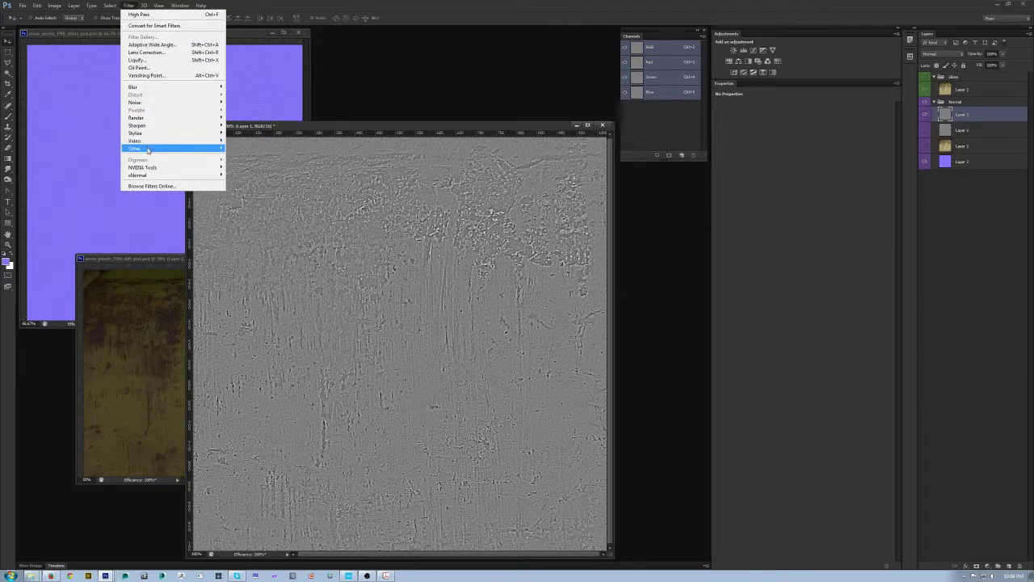
mouse_move(148, 167)
left_click(256, 166)
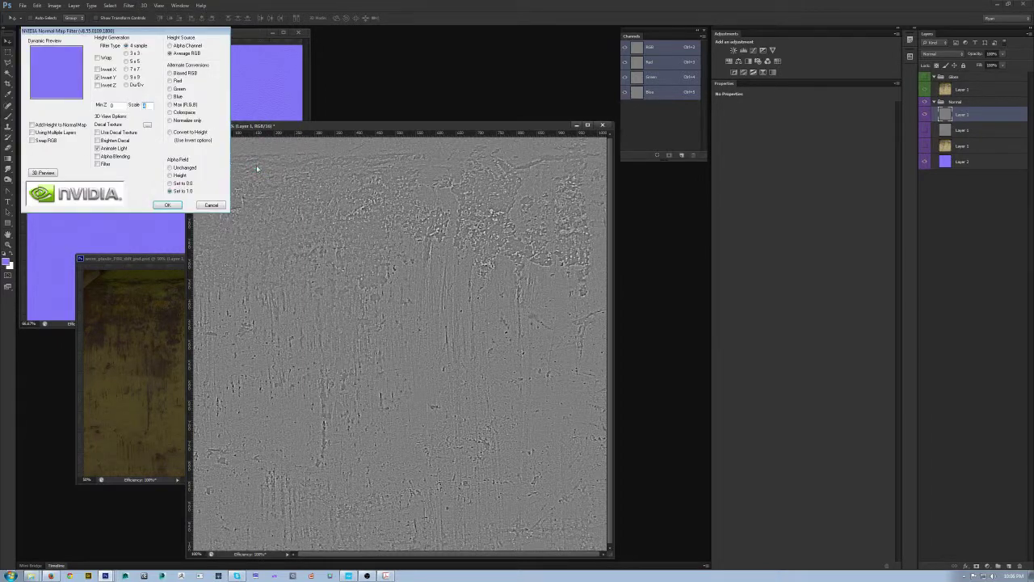
left_click_drag(132, 30, 401, 169)
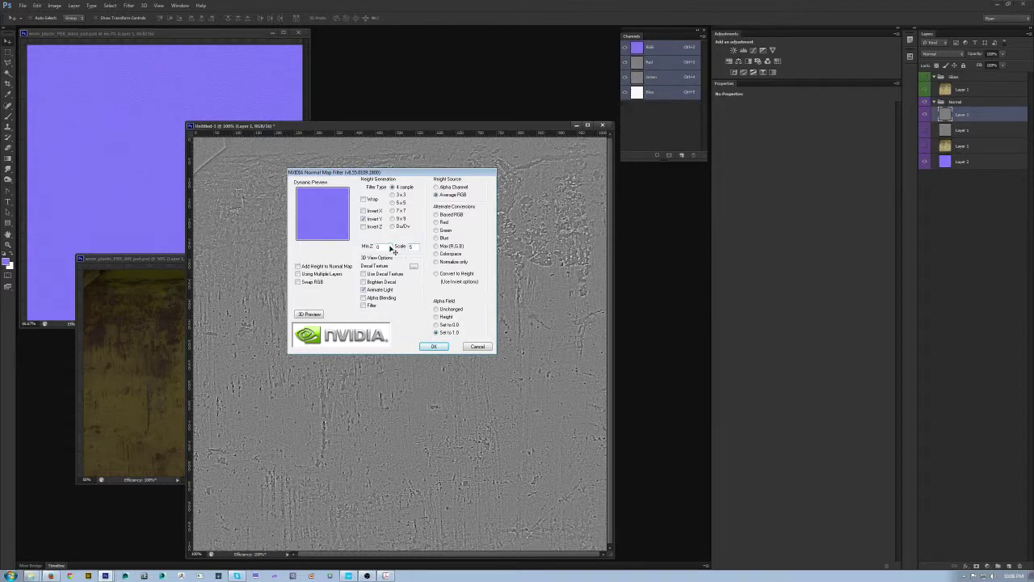
key("Return")
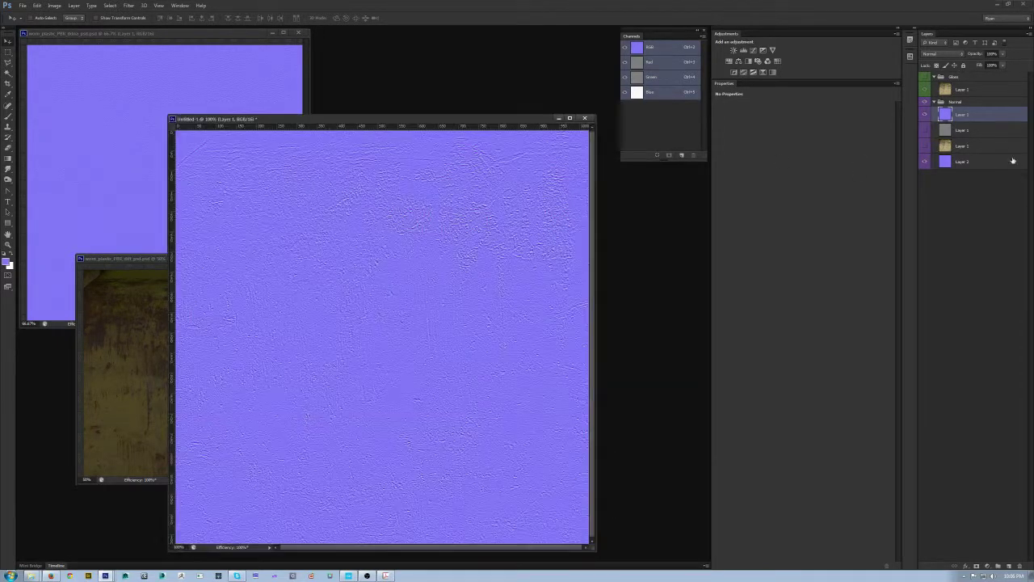
Compare the generated normal-map layer with the flat blue base layer by toggling its visibility, and select it again
left_click(970, 164)
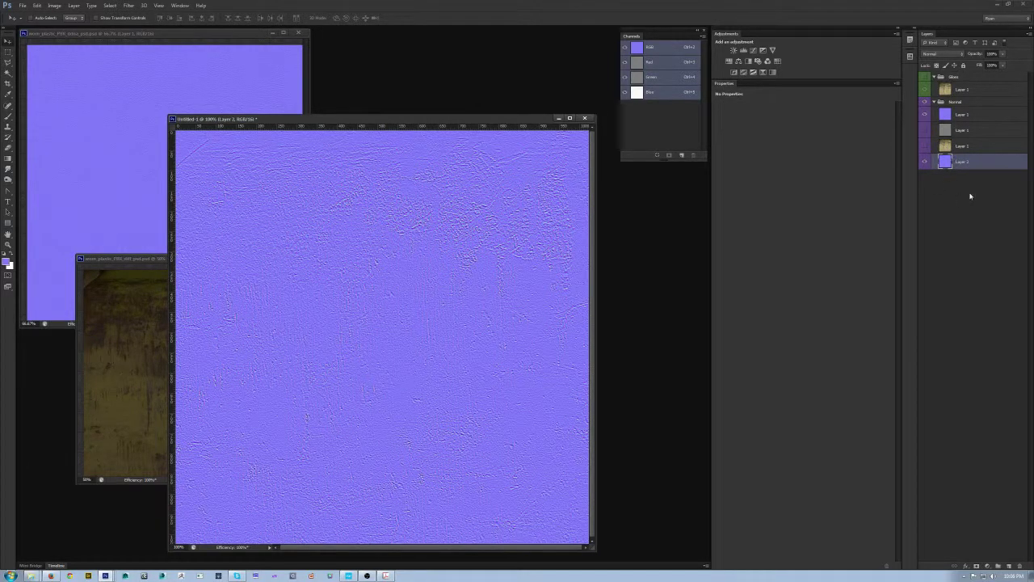
left_click(924, 130)
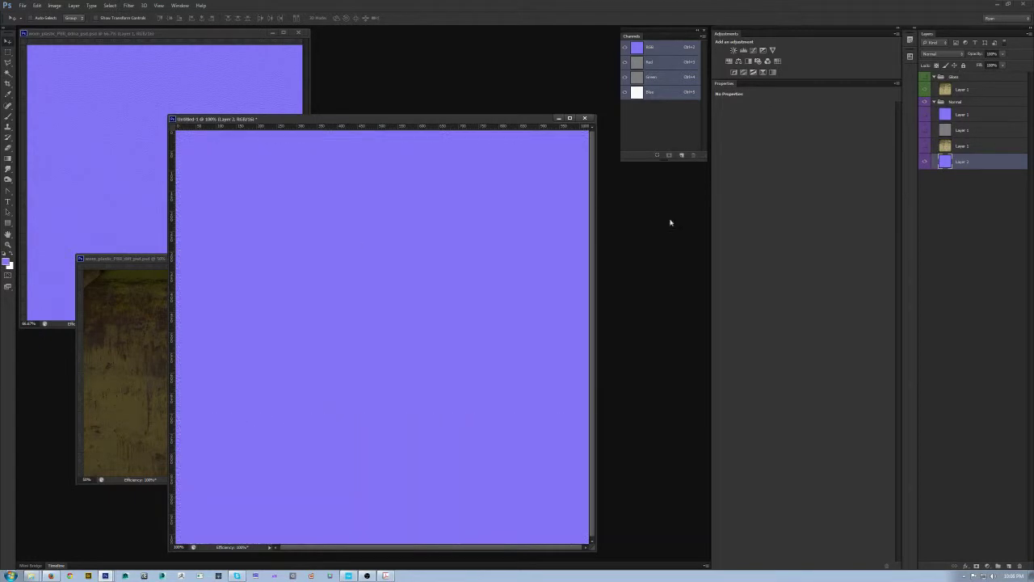
left_click(926, 114)
left_click(980, 119)
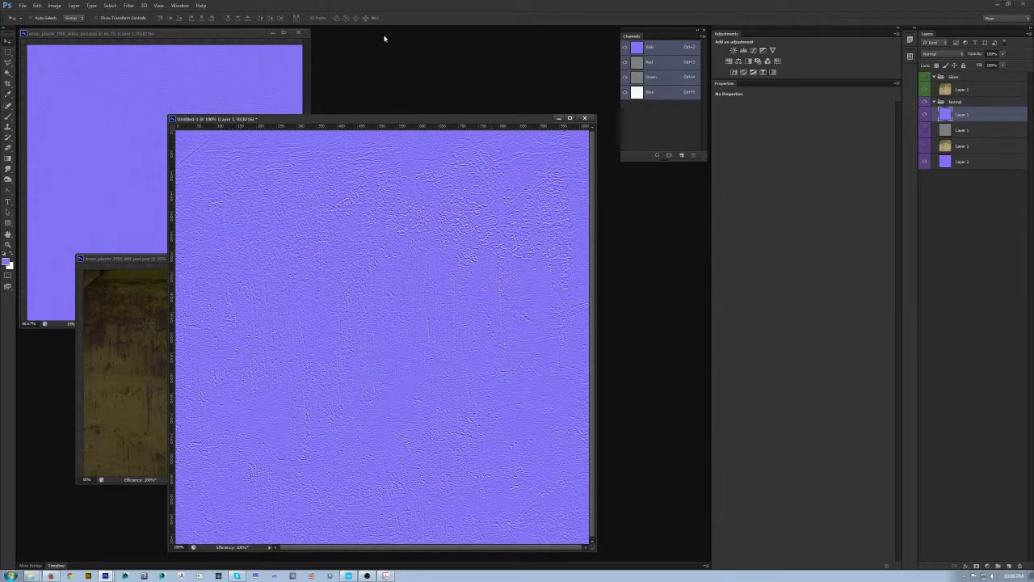
Try the normal-map layer at 27% opacity over the flat blue base, and restore it to 100%
left_click(1003, 54)
left_click_drag(983, 65, 974, 64)
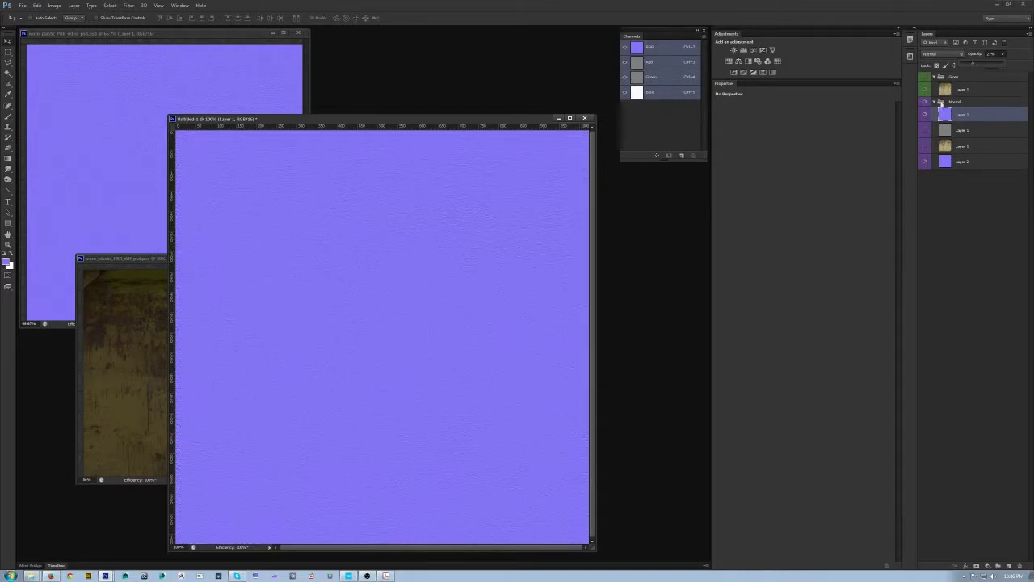
left_click(1002, 165)
left_click(1002, 164)
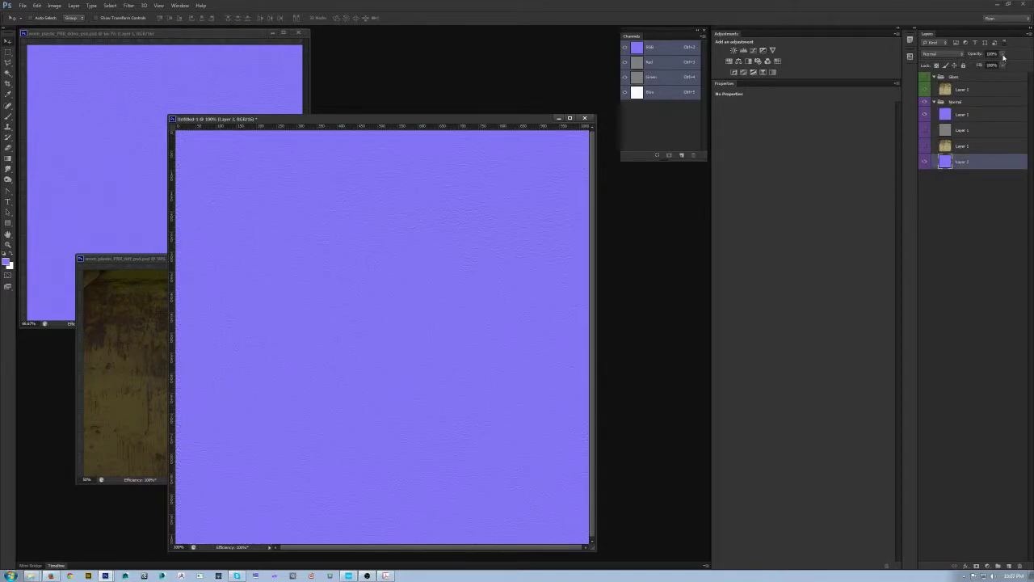
left_click(974, 114)
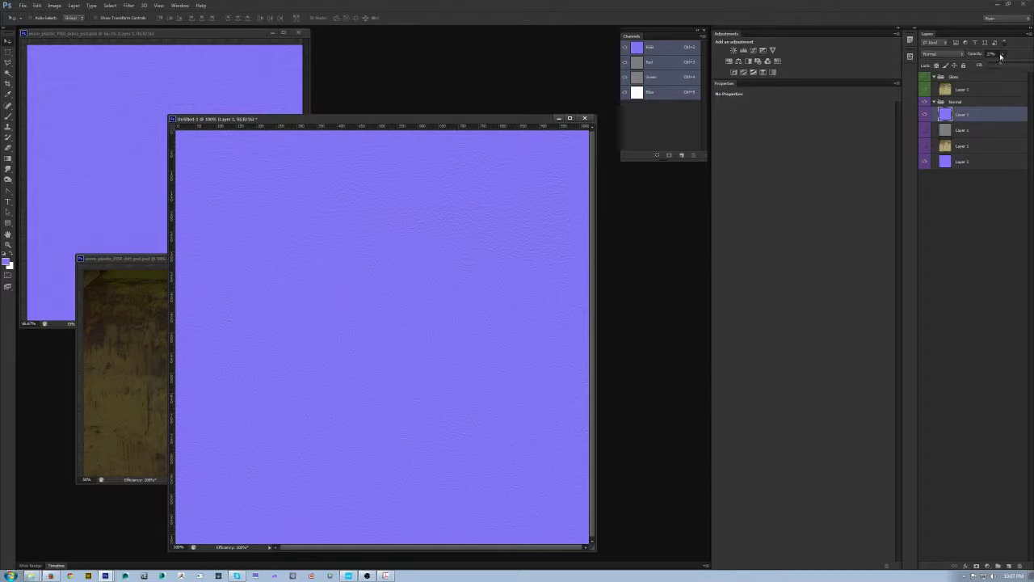
left_click_drag(1017, 66, 1020, 66)
Add an empty black alpha channel to the document and return to the RGB composite
left_click_drag(421, 119, 424, 99)
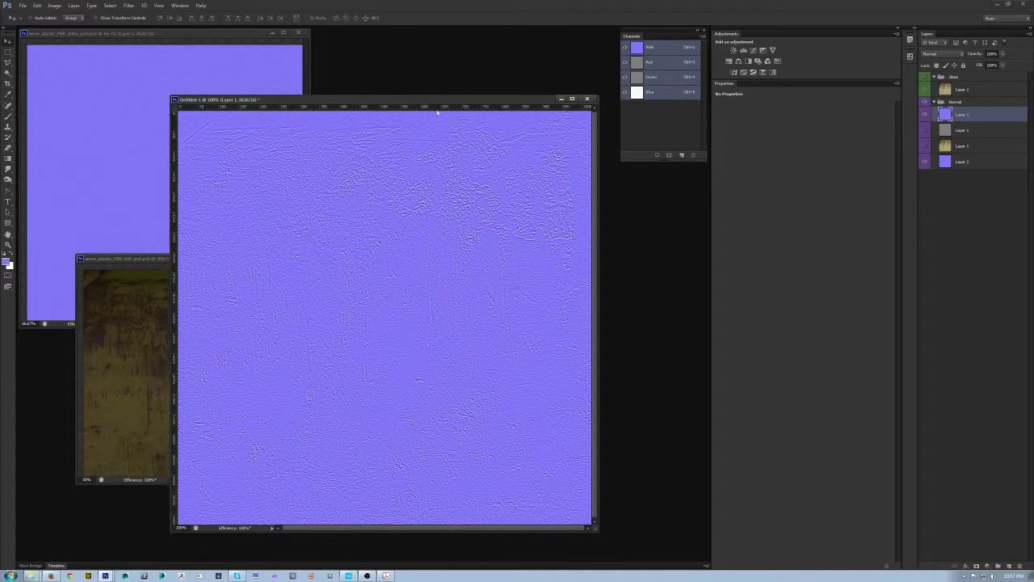
left_click(684, 156)
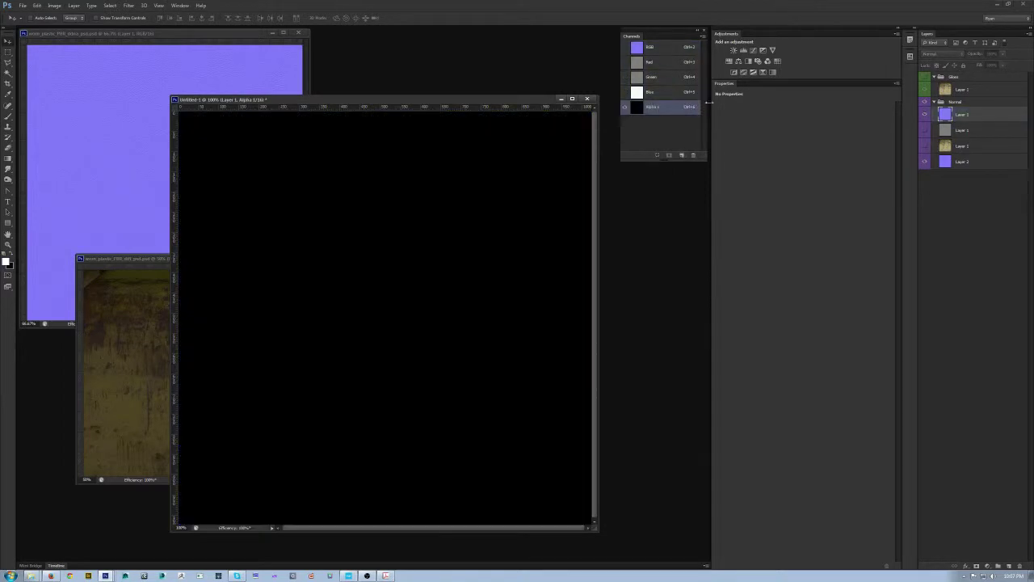
key("ctrl+2")
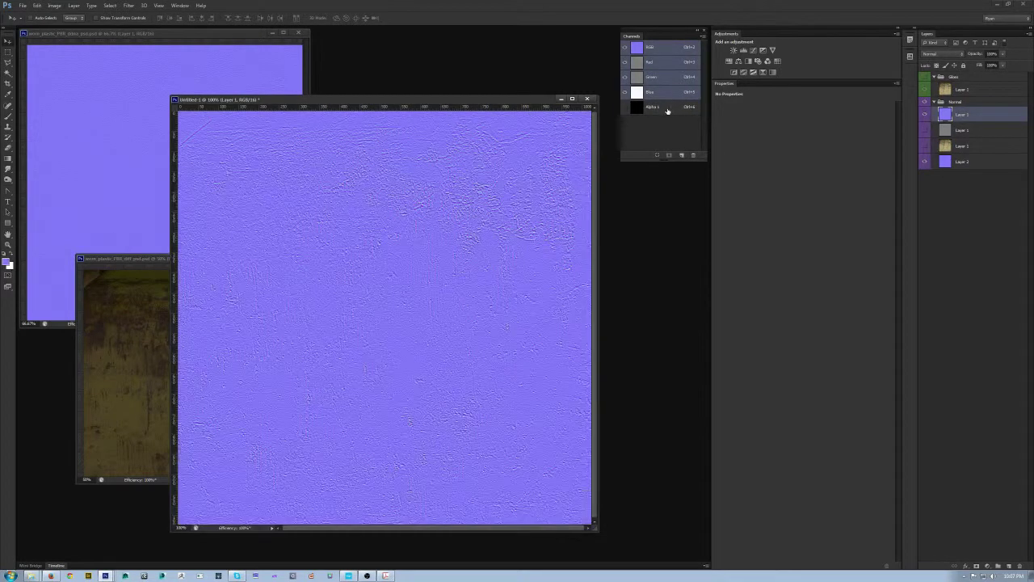
Save the document in the CryTIFPlugin format as worn_plastic_PBR2_ddna in the worn_plastic folder
key("ctrl+shift+s")
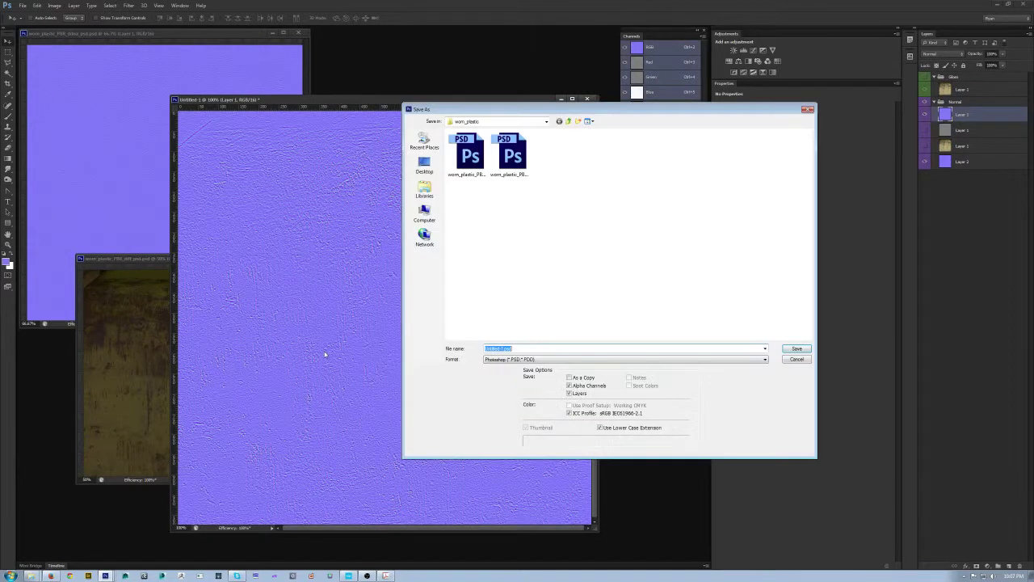
left_click(526, 359)
left_click(509, 382)
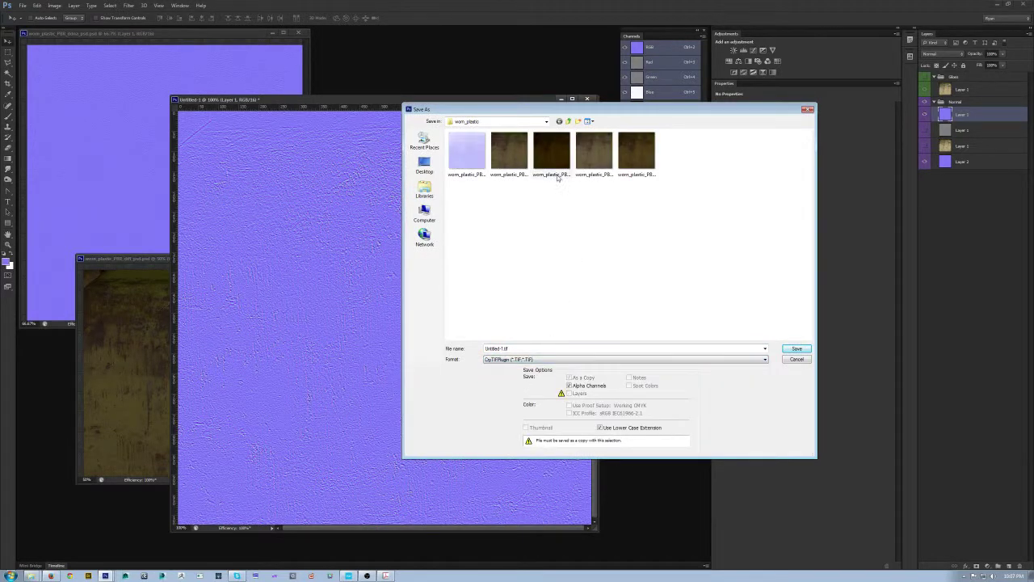
left_click(463, 165)
double_click(523, 348)
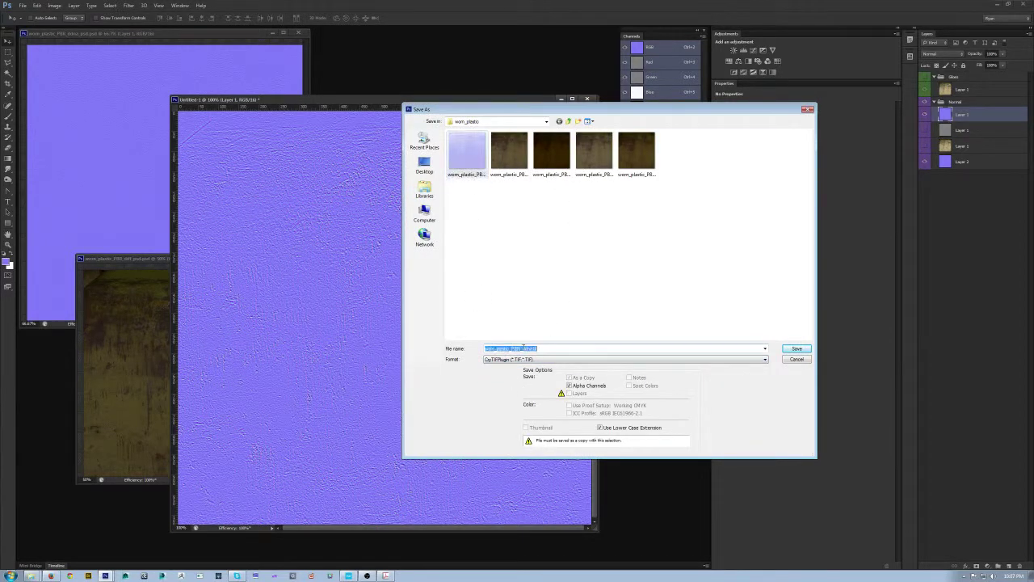
left_click(551, 348)
left_click(791, 349)
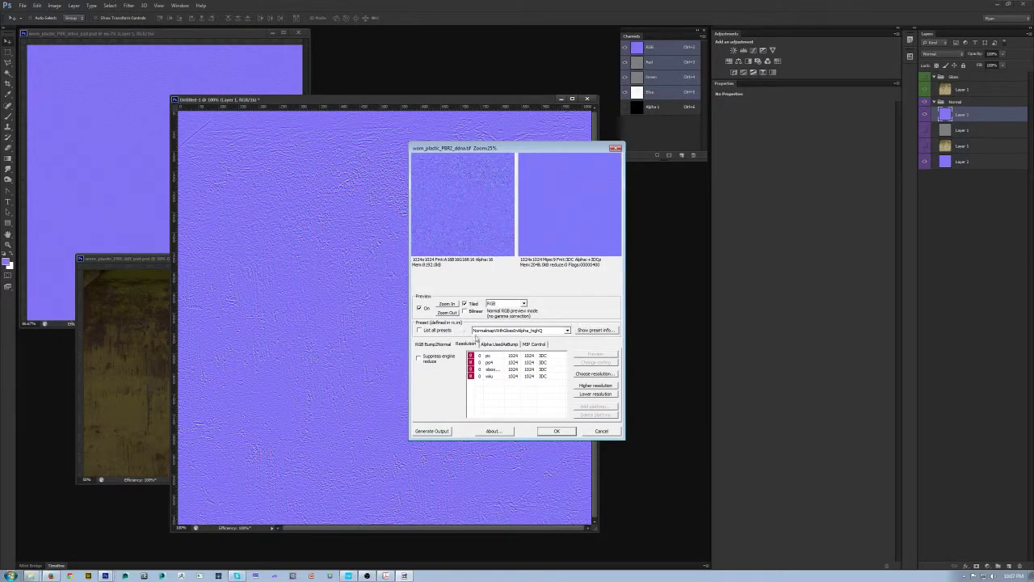
Export the texture with the NormalmapWithGlossInAlpha_highQ preset, and switch to CRYENGINE Sandbox
left_click(533, 330)
left_click(529, 337)
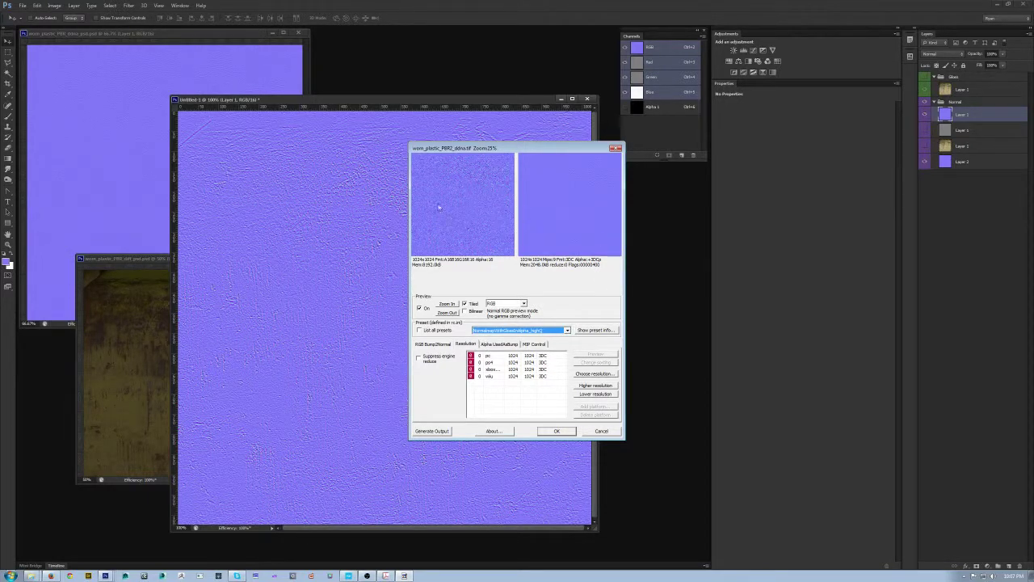
left_click(563, 433)
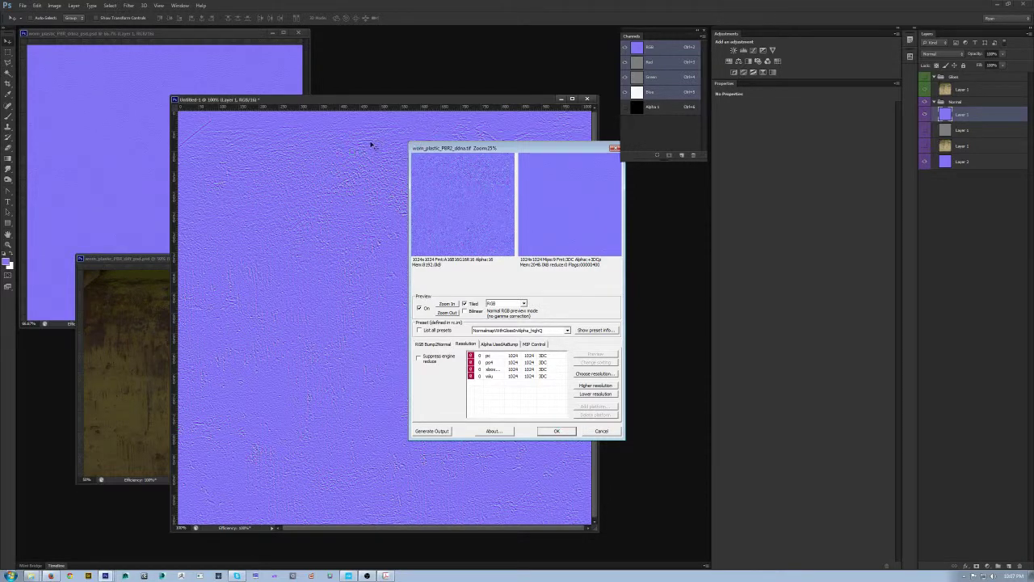
left_click(348, 575)
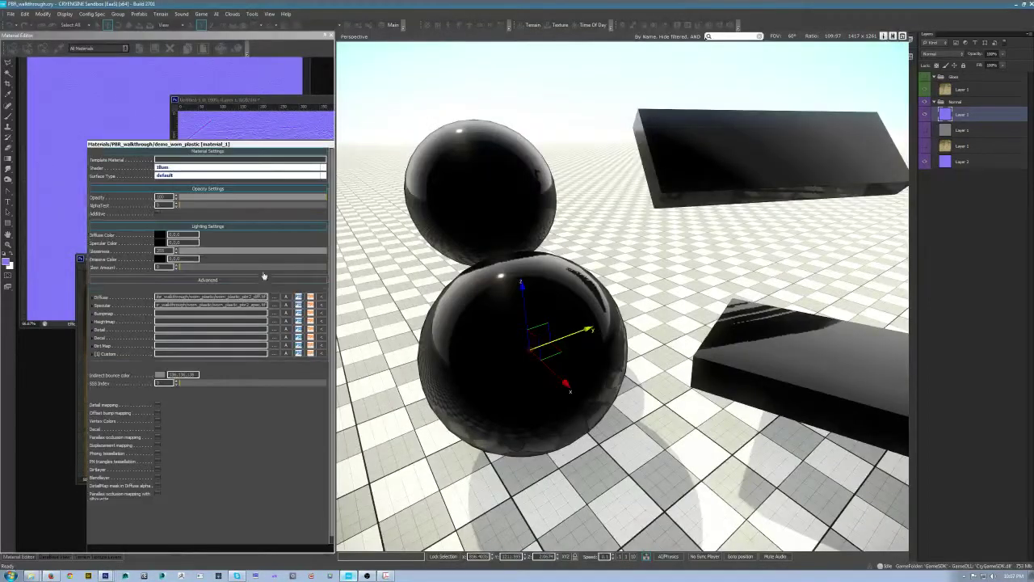
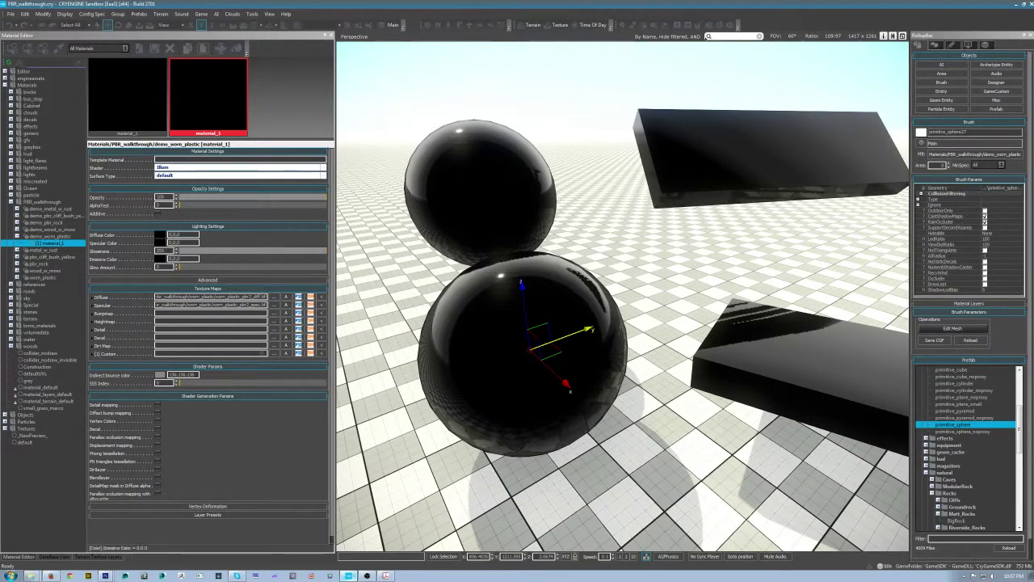
Assign worn_plastic_PBR2_ddna.tif from the worn_plastic folder as the material's bump map
left_click(272, 313)
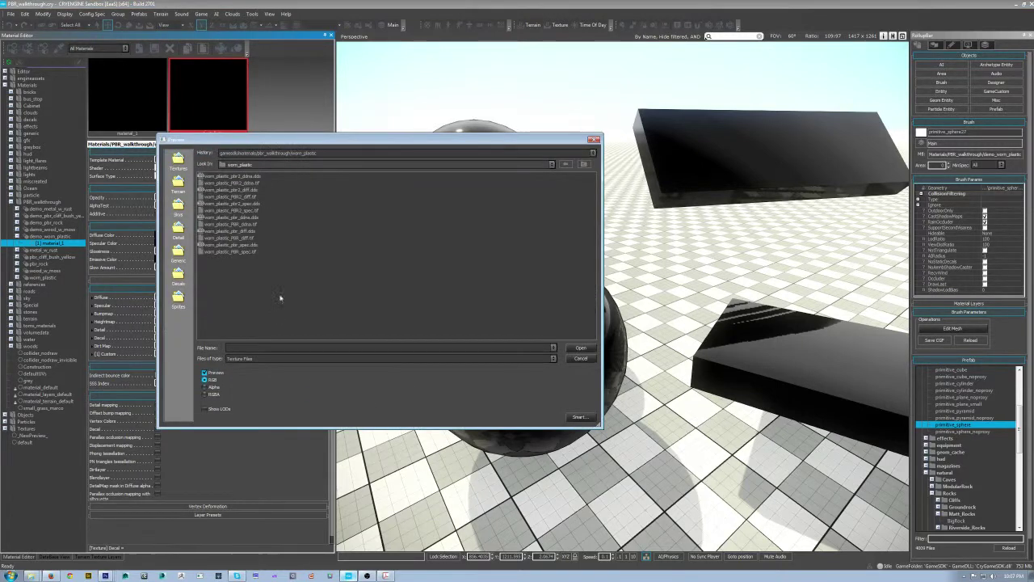
left_click(217, 182)
left_click(580, 348)
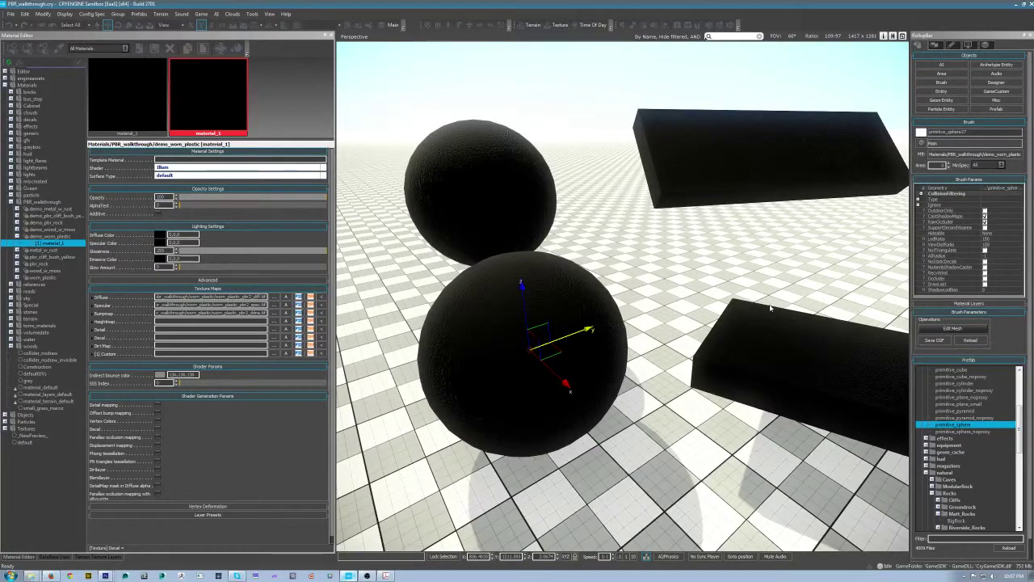
Examine the normal-map relief on the black spheres and slabs from several angles and close up
right_click(660, 293)
key("w")
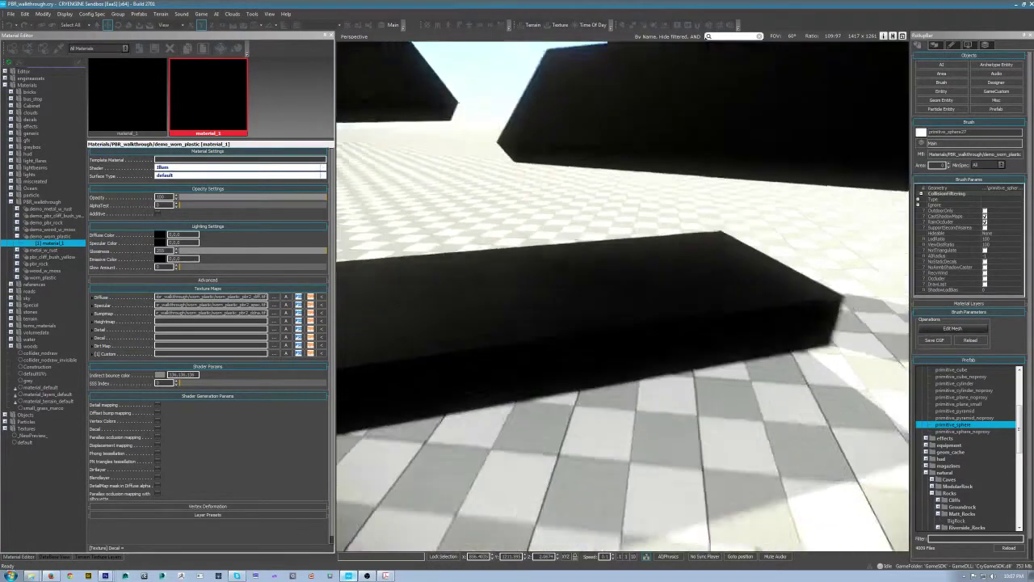
key("s")
key("d")
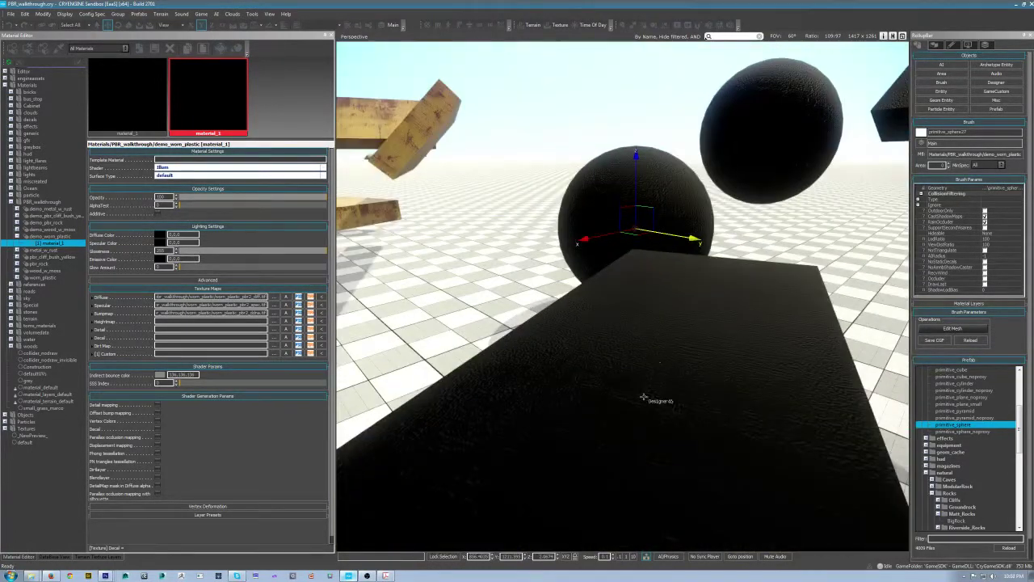
left_click(644, 397)
right_click(750, 378)
key("d")
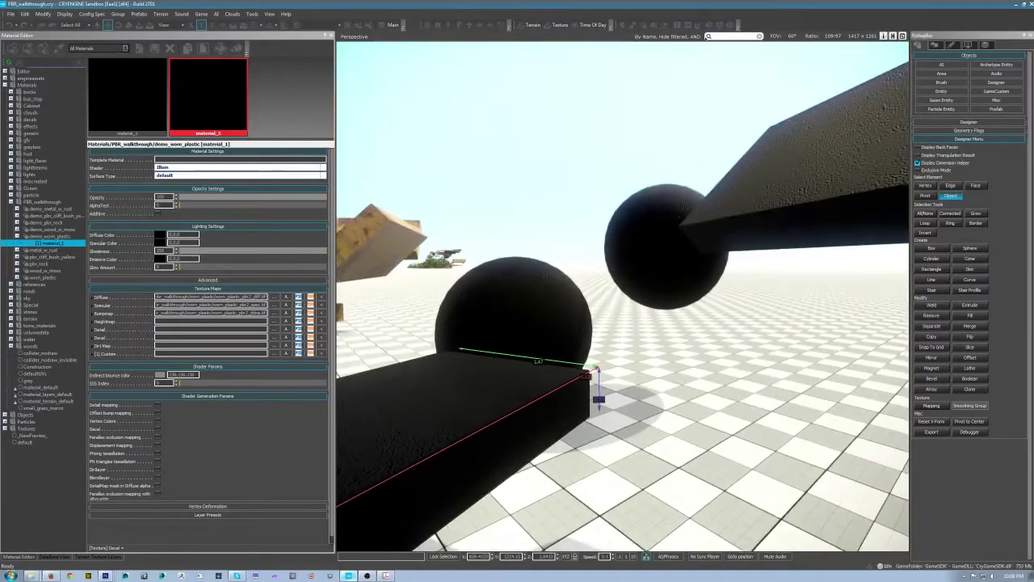
right_click(750, 378)
key("w")
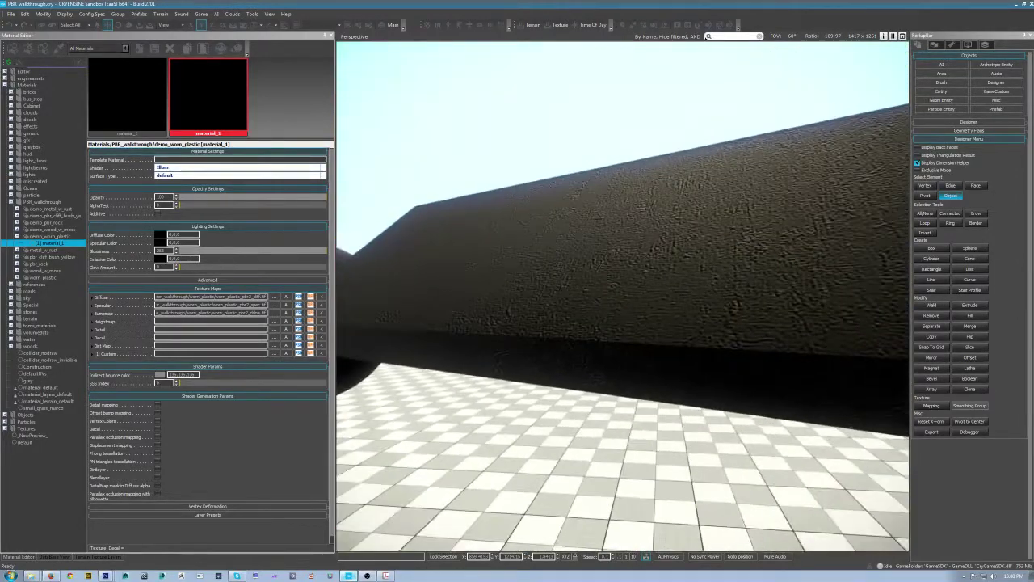
right_click(750, 378)
right_click(749, 378)
key("s")
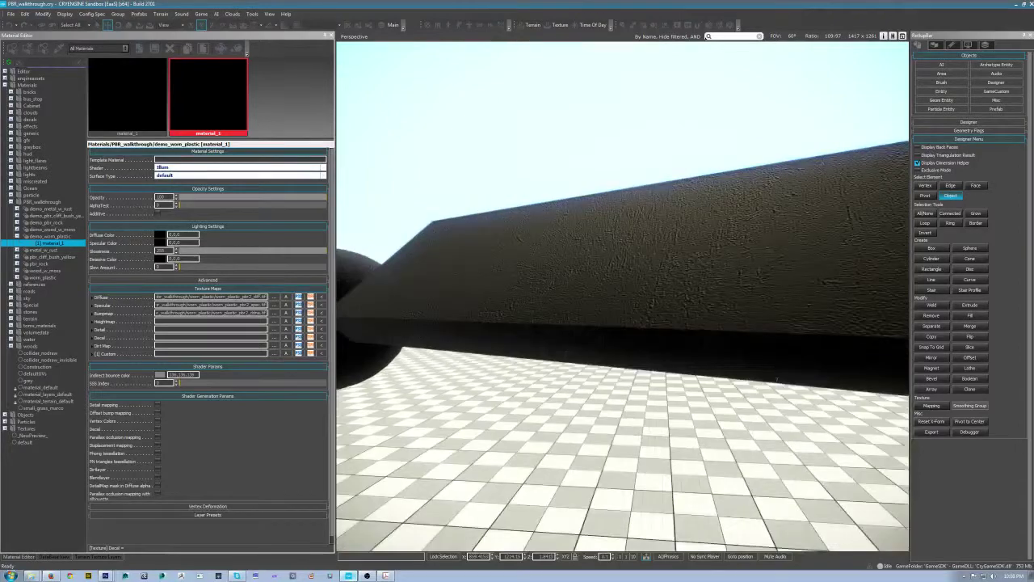
right_click(750, 379)
right_click(653, 394)
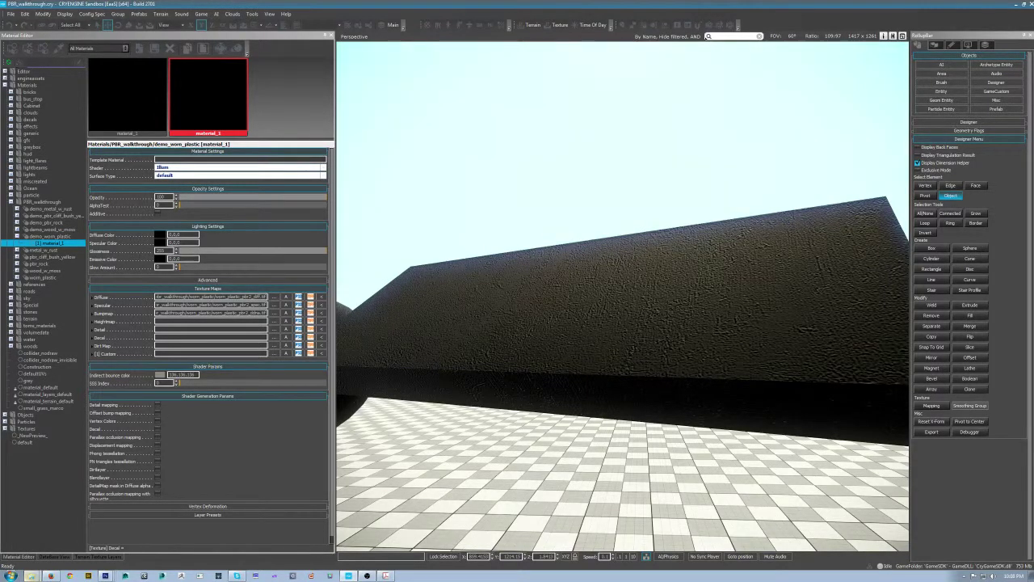
right_click(741, 350)
key("w")
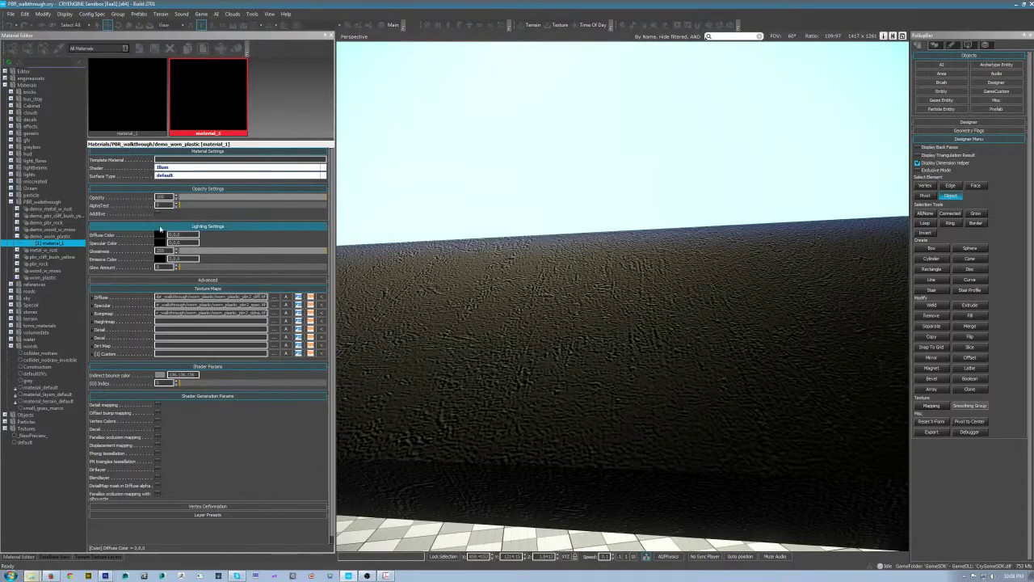
left_click(160, 235)
left_click_drag(533, 229, 397, 124)
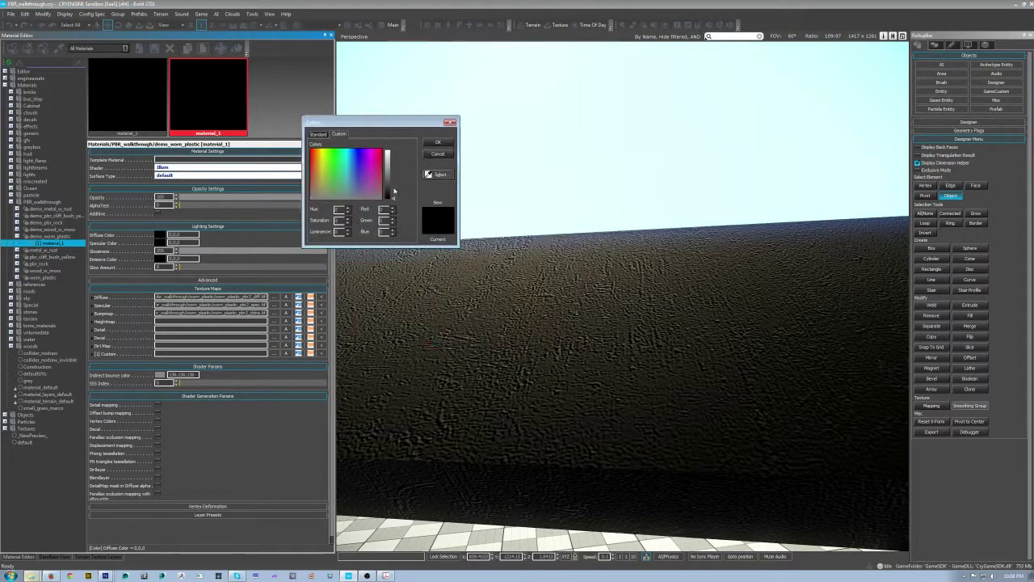
mouse_move(392, 190)
left_mouse_down()
mouse_move(375, 130)
mouse_move(383, 202)
left_mouse_up()
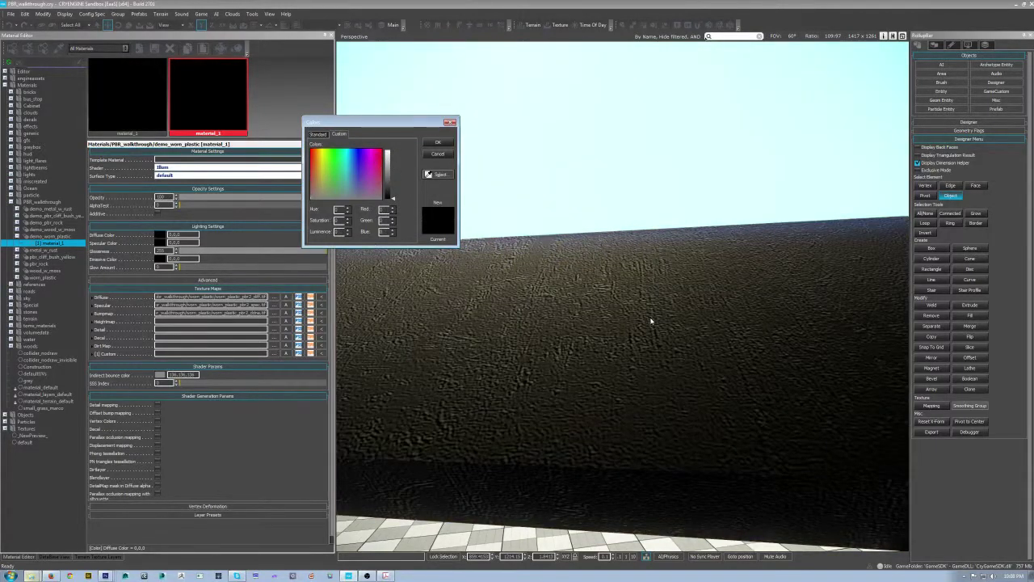
left_click(437, 154)
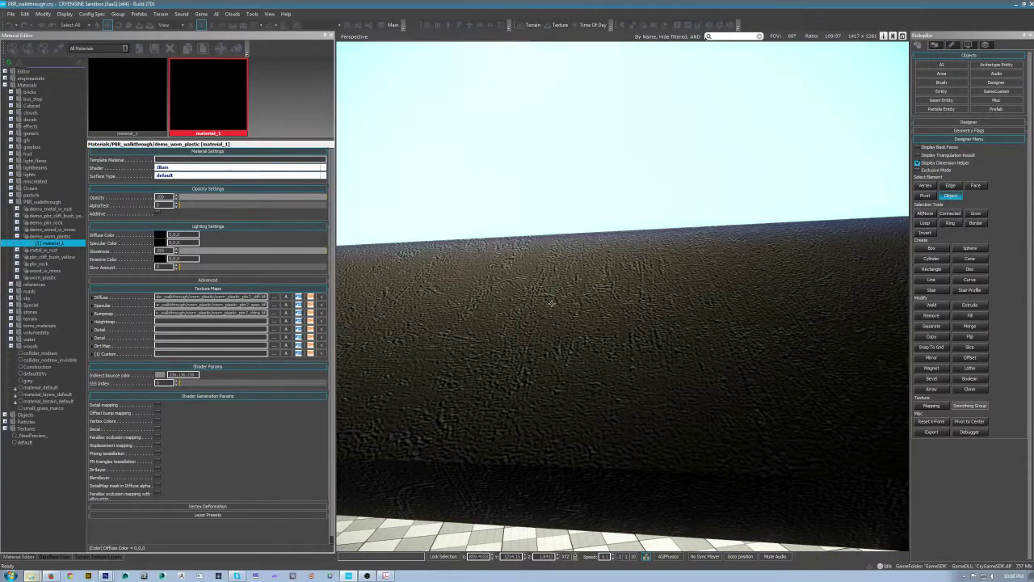
Switch to Photoshop and replace the generated normal-map layer with a fresh copy of the grey detail layer in the Normal group
key("s")
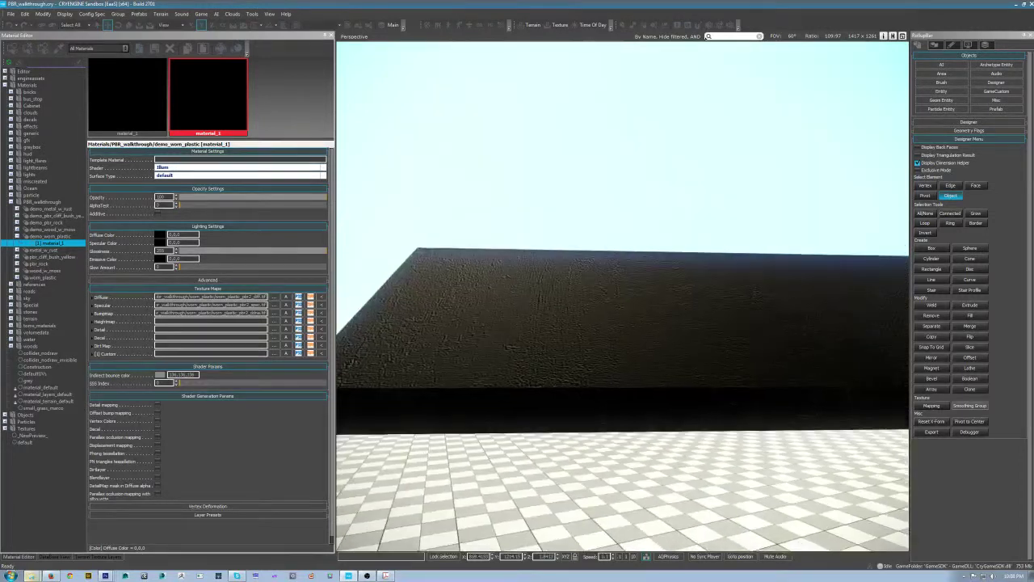
key("w")
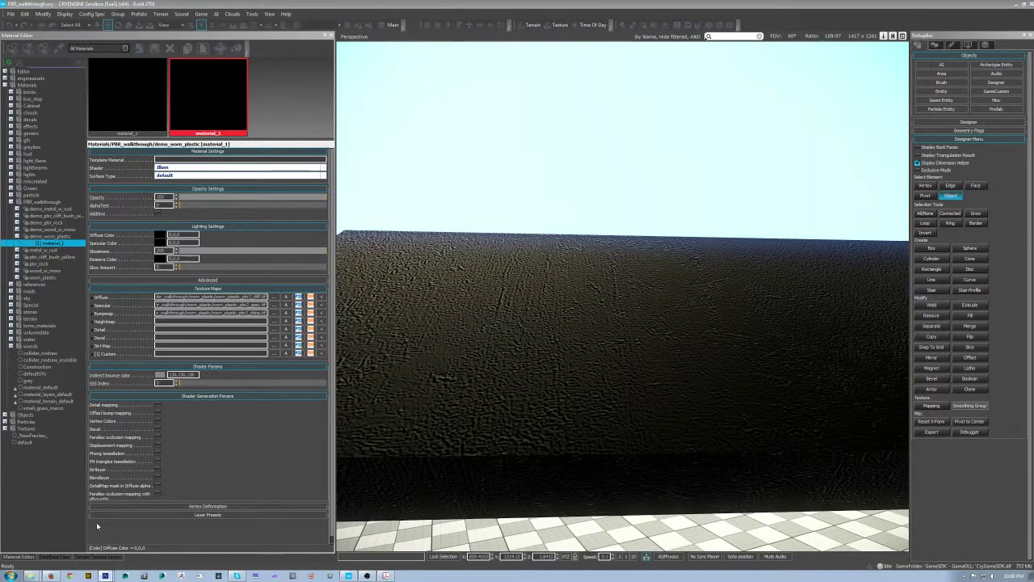
left_click(105, 575)
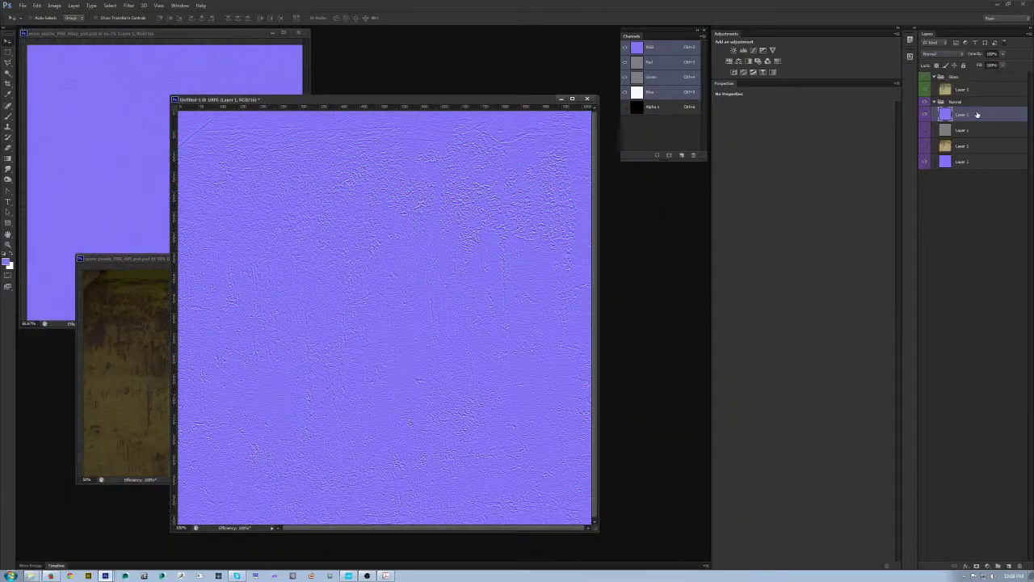
left_click_drag(976, 114, 1020, 560)
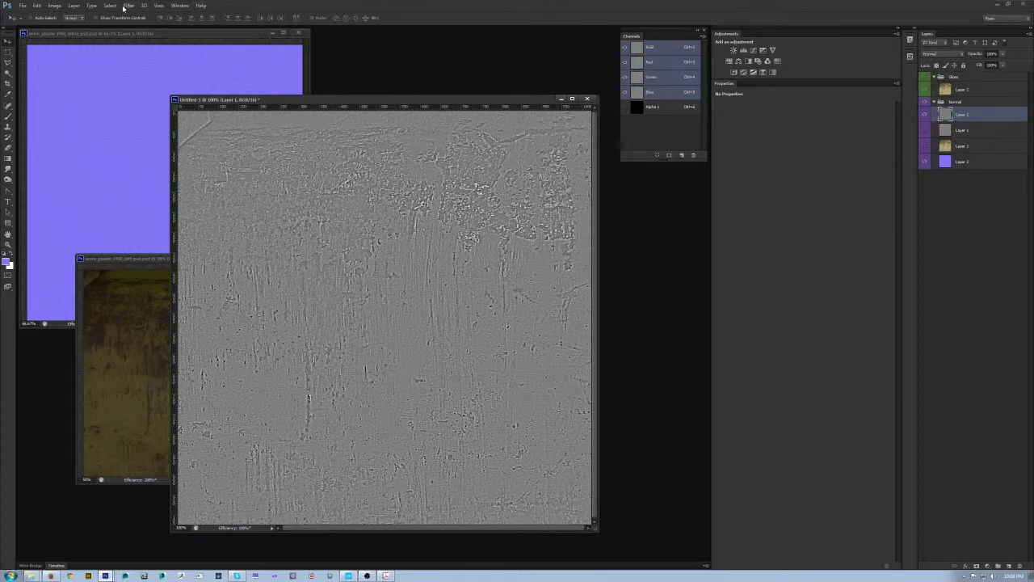
Generate a normal map from the grey layer copy with the NVIDIA NormalMapFilter, with Invert Y enabled and Average RGB as height source
left_click(127, 6)
mouse_move(150, 167)
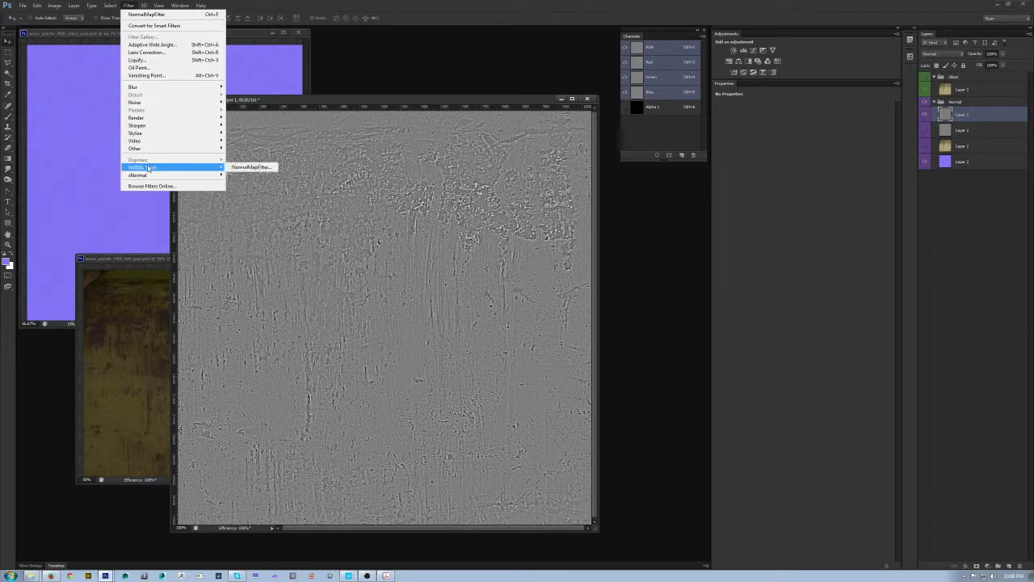
left_click(240, 168)
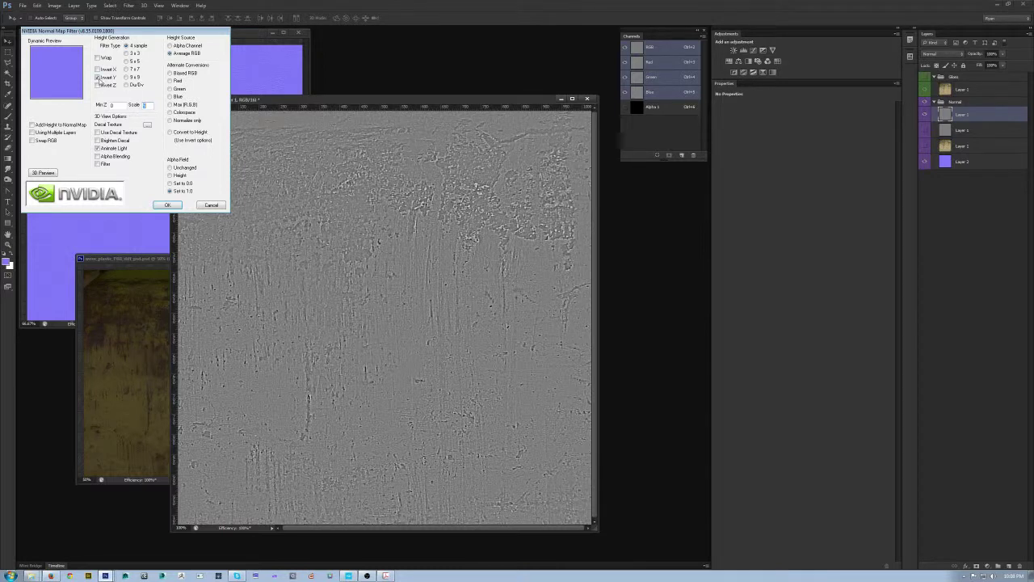
left_click(166, 206)
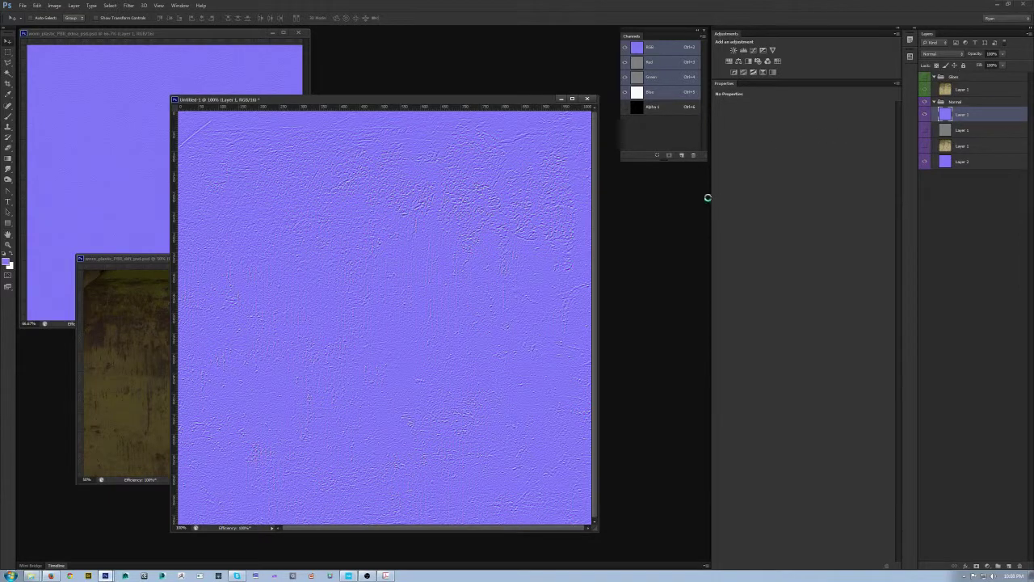
Save the document in the CryTIFPlugin format over the existing worn_plastic_PBR2_ddna.tif
key("ctrl+shift+s")
left_click(527, 358)
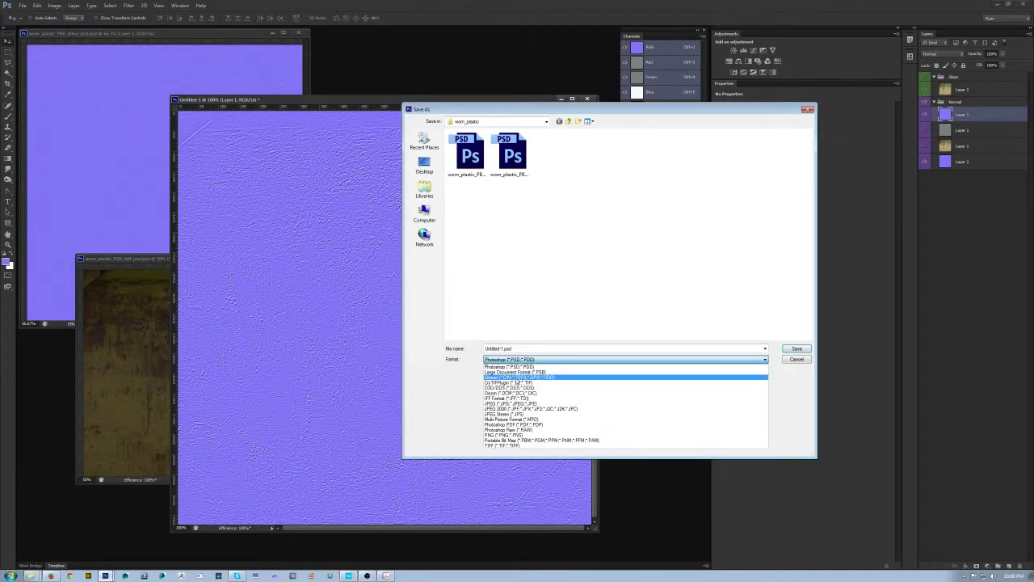
left_click(514, 382)
double_click(472, 151)
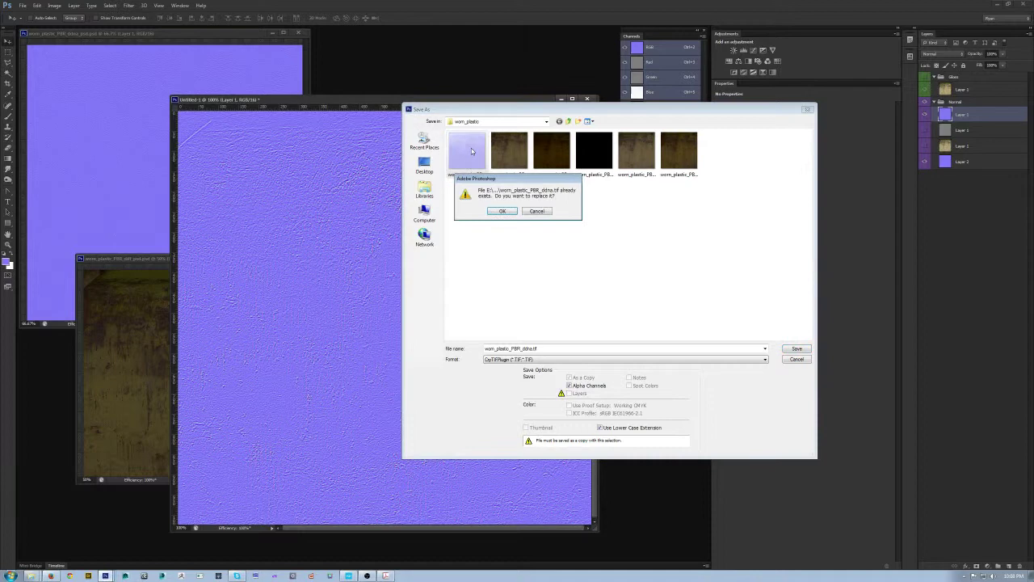
left_click(538, 212)
double_click(601, 151)
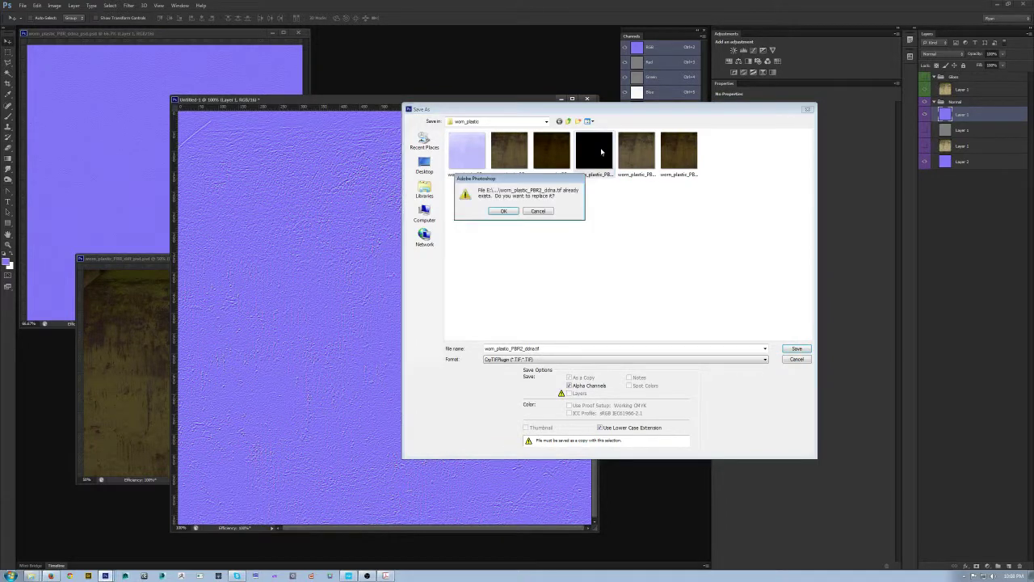
left_click(503, 211)
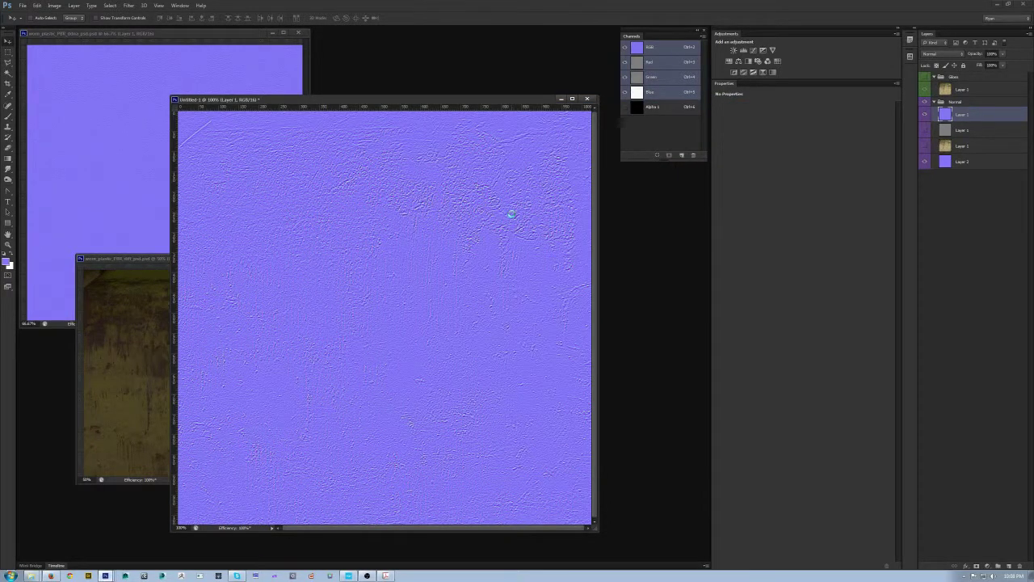
Switch to CRYENGINE Sandbox and examine the regenerated normal map on the slabs and spheres from different angles
left_click(353, 575)
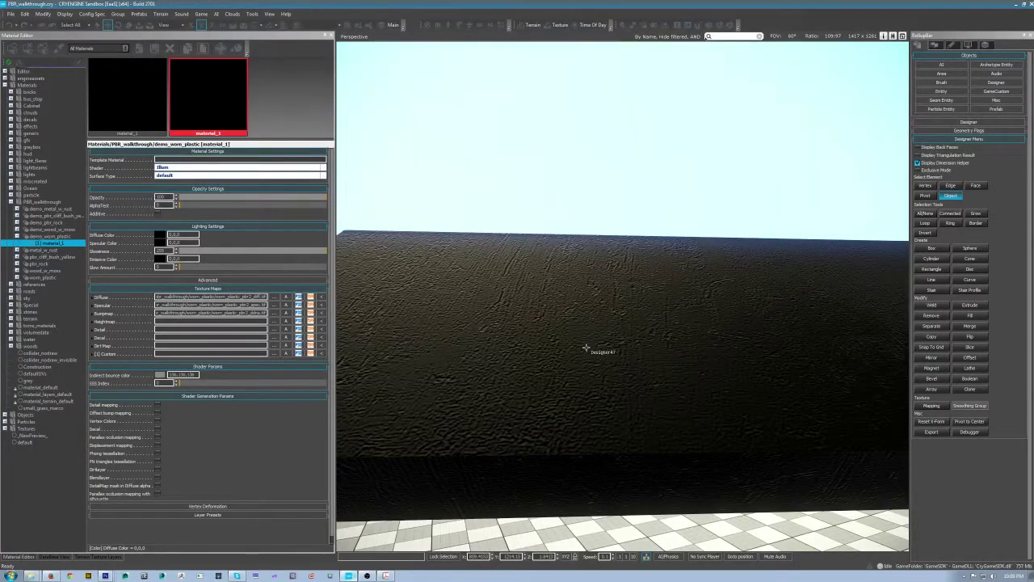
left_click_drag(585, 347, 614, 288)
key("s")
key("s")
key("d")
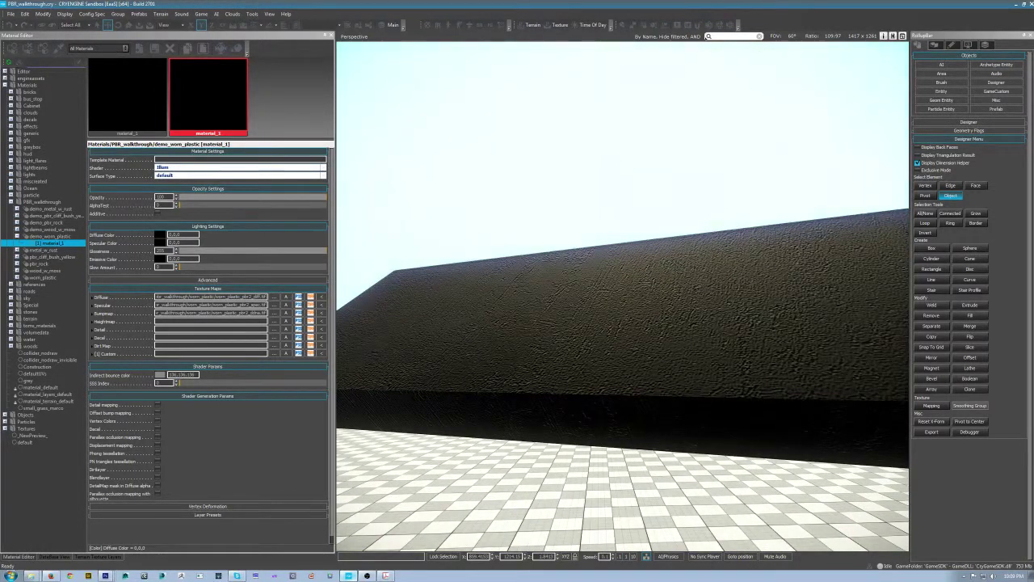
key("s")
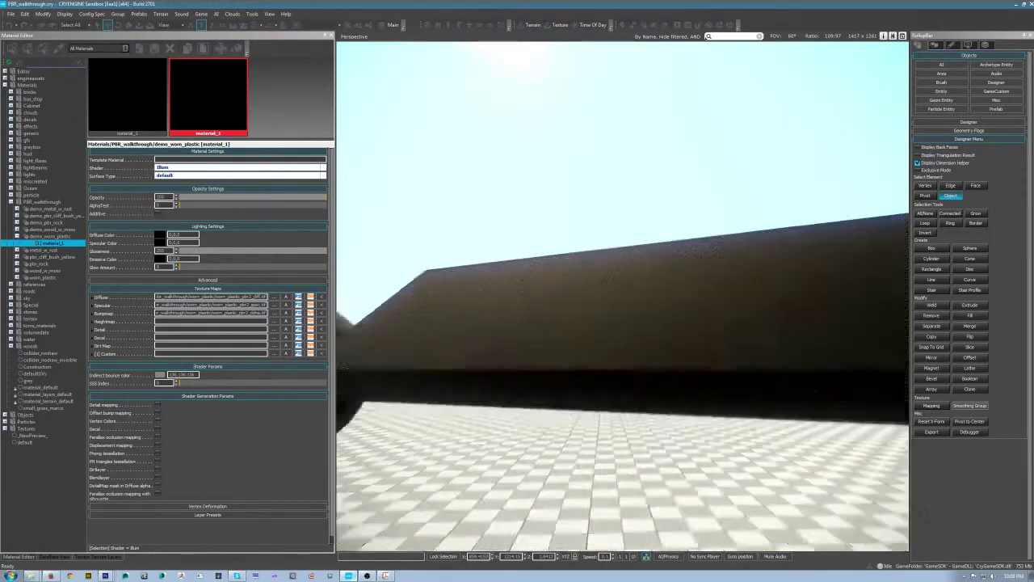
key("s")
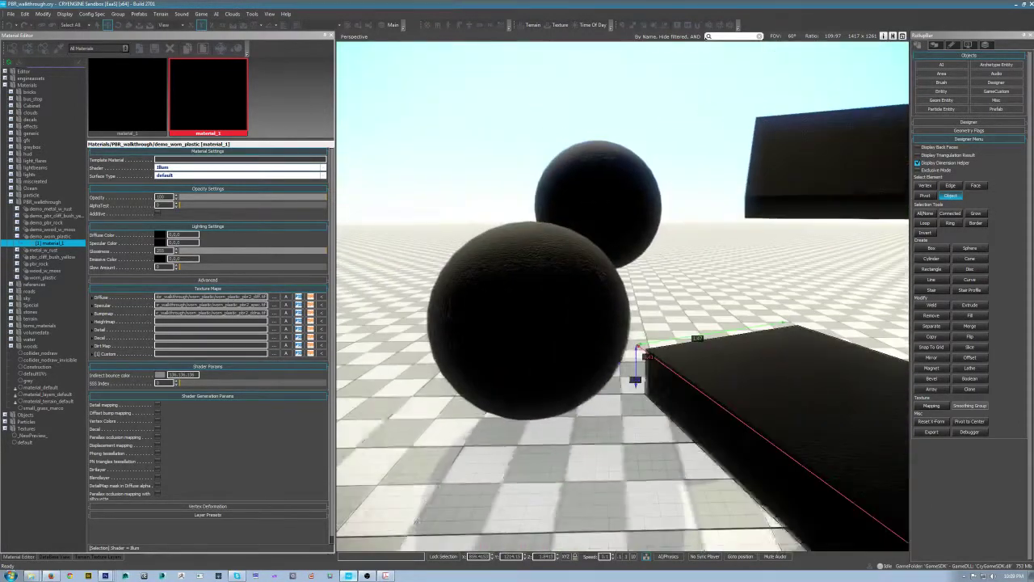
key("w")
left_click_drag(537, 243, 615, 243)
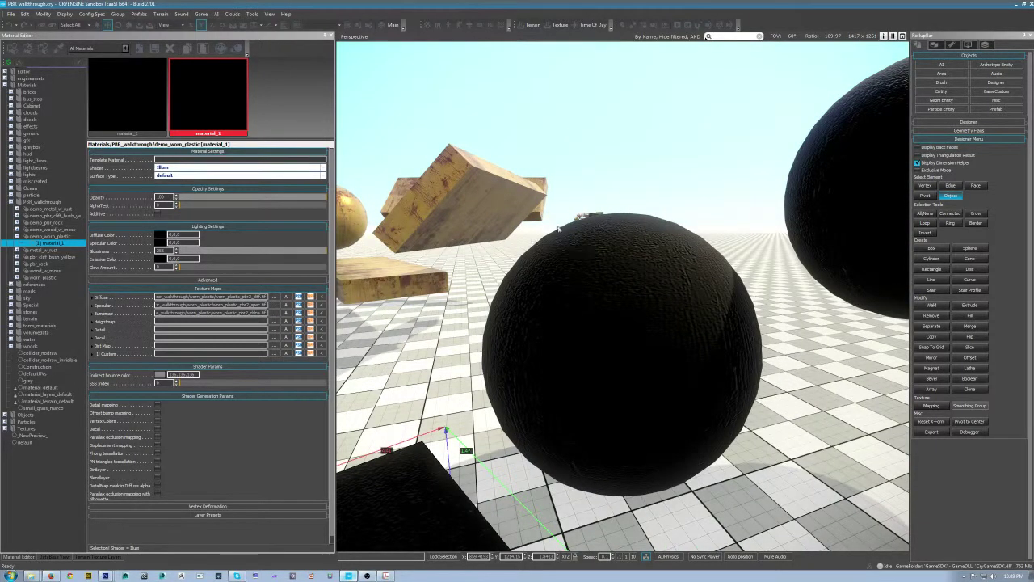
left_click_drag(616, 275, 824, 266)
key("s")
key("s")
left_click_drag(695, 266, 506, 237)
key("w")
key("s")
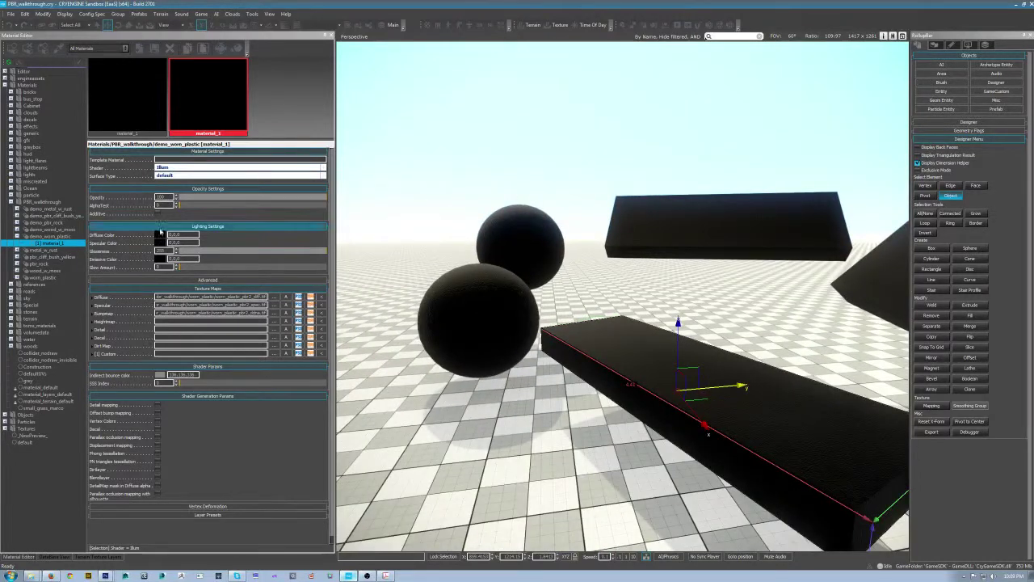
Set the material's diffuse and specular colors to white (255,255,255)
left_click(159, 235)
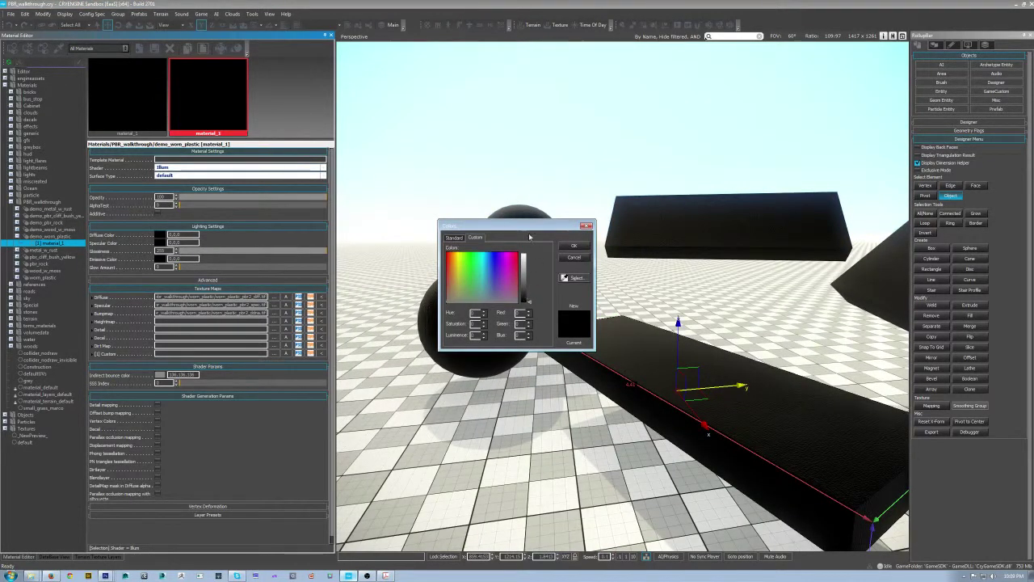
left_click_drag(526, 299, 517, 256)
key("Return")
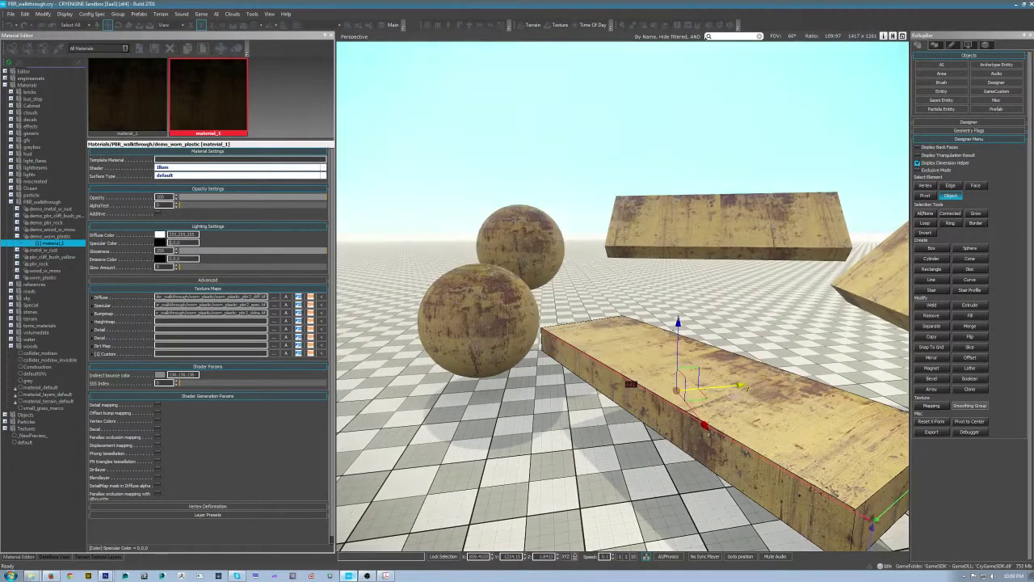
left_click(159, 242)
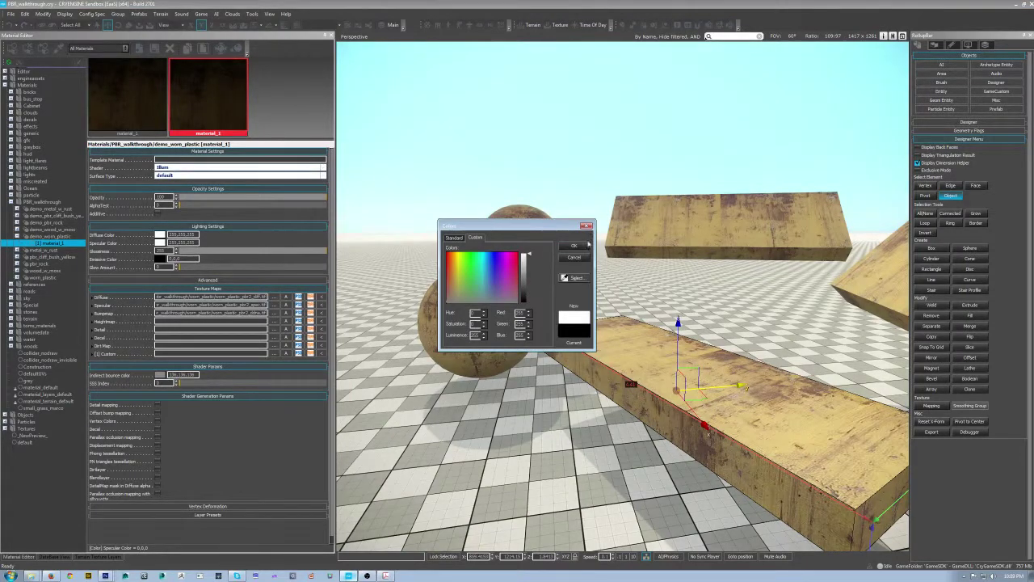
left_click(575, 247)
Switch to Photoshop and show the Gloss layer group above the Normal group
left_click(526, 314)
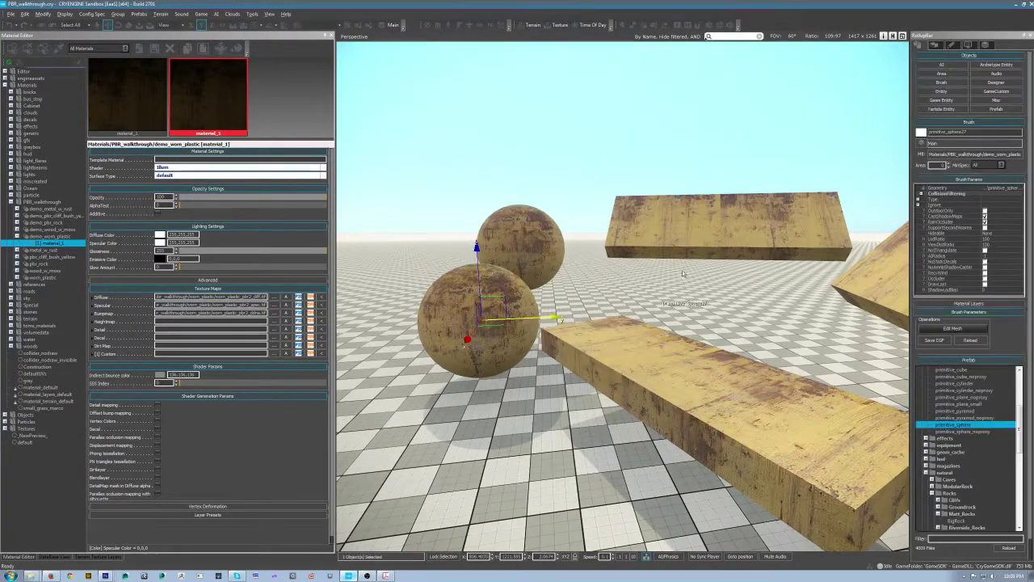
key("w")
left_click_drag(602, 268, 462, 443)
scroll(601, 268, "down", 3)
key("w")
left_click(105, 575)
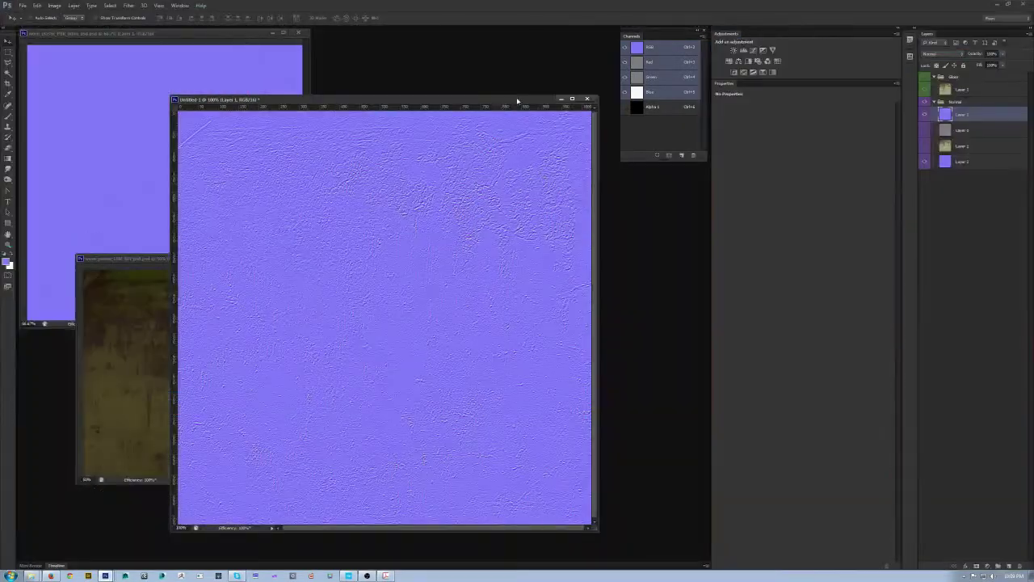
left_click(925, 77)
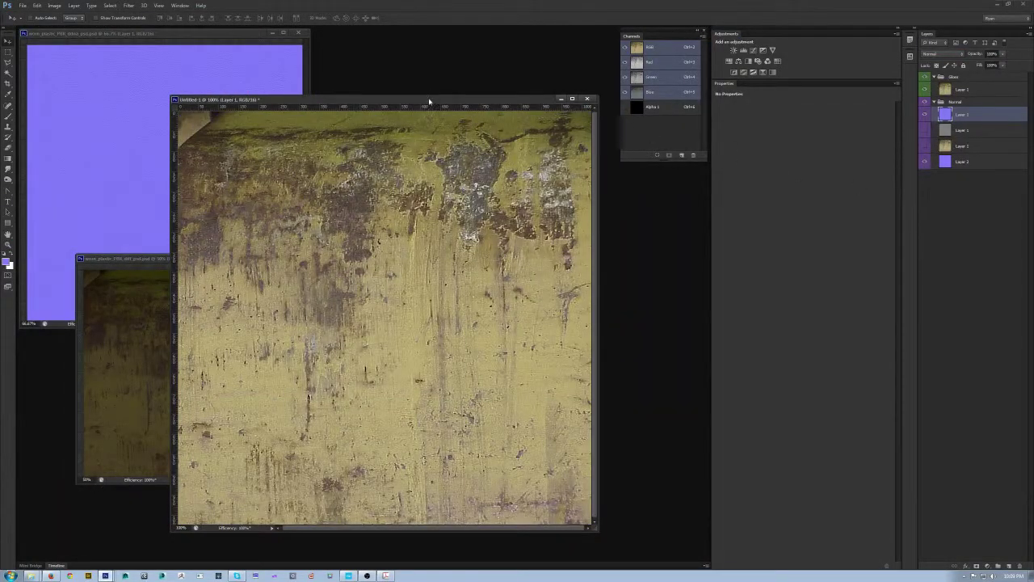
Desaturate the photo layer in the Gloss group with a clipped Hue/Saturation adjustment and add a clipped Levels adjustment above it
left_click_drag(432, 102, 436, 100)
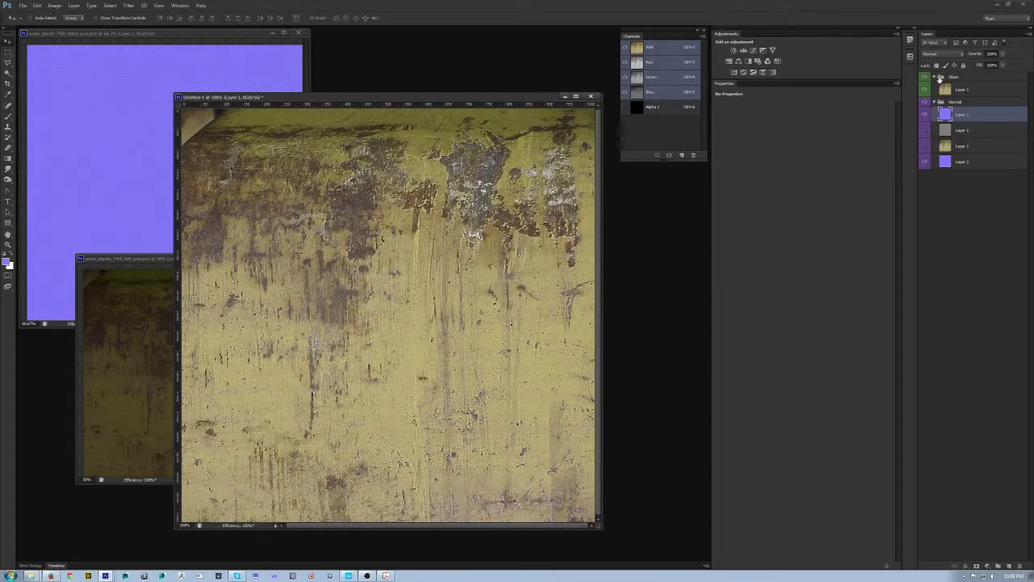
left_click(982, 91)
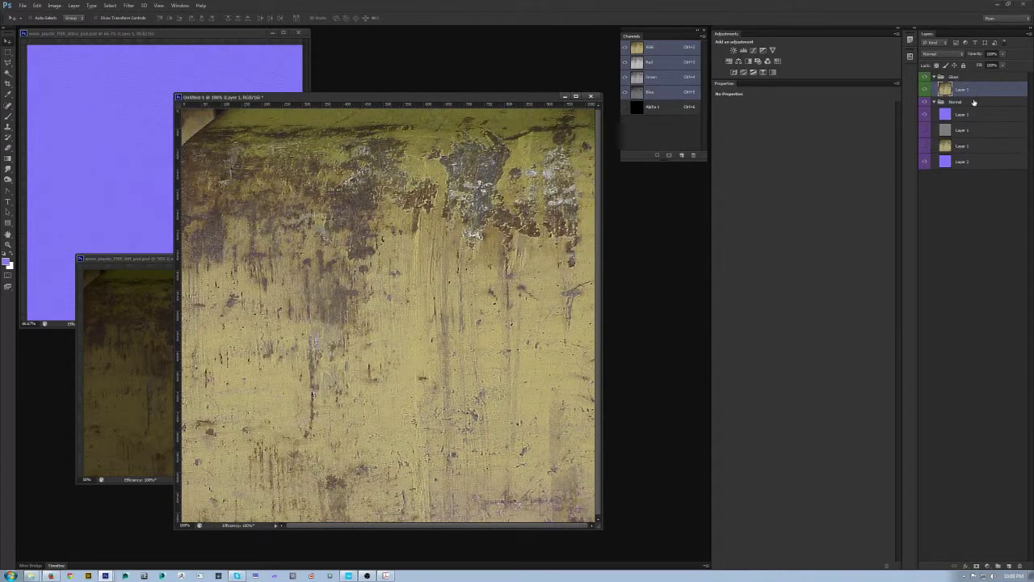
left_click(729, 62)
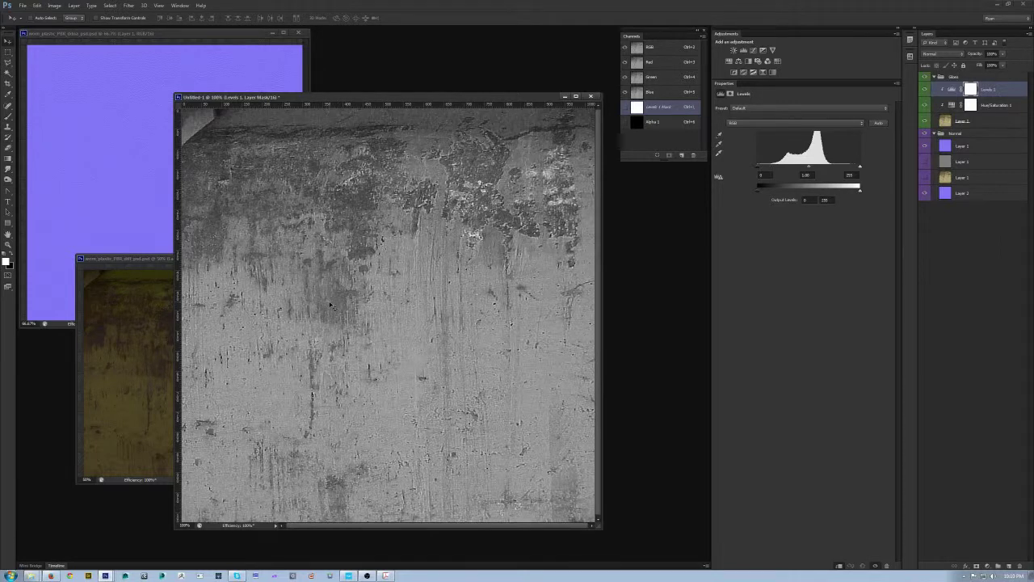
Switch to the Miscreated_PBR_Workflow.pdf in Acrobat and examine the rough-to-shiny gloss value chart, highlighting its mid-dark range
left_click(385, 576)
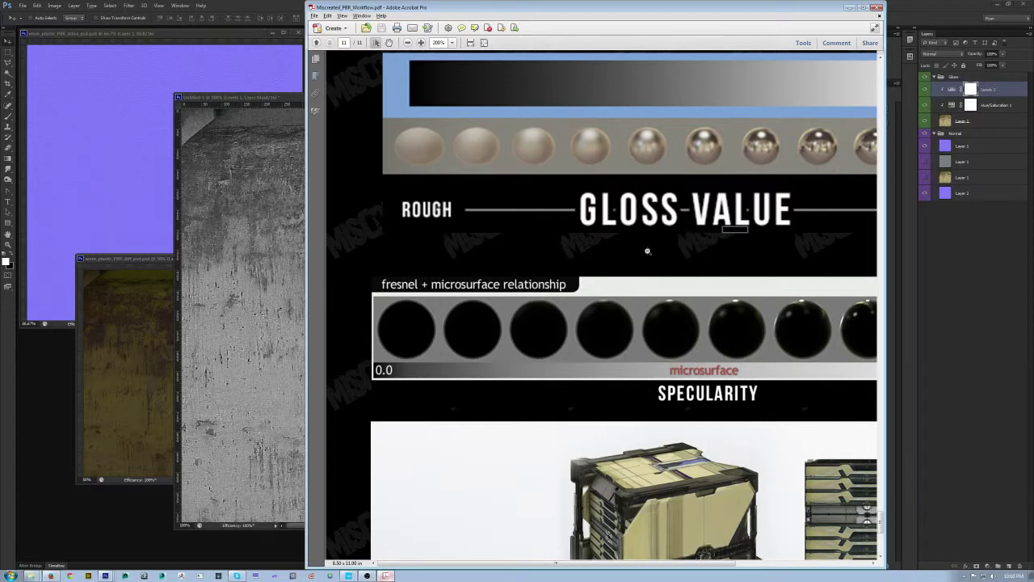
scroll(647, 251, "down", 2)
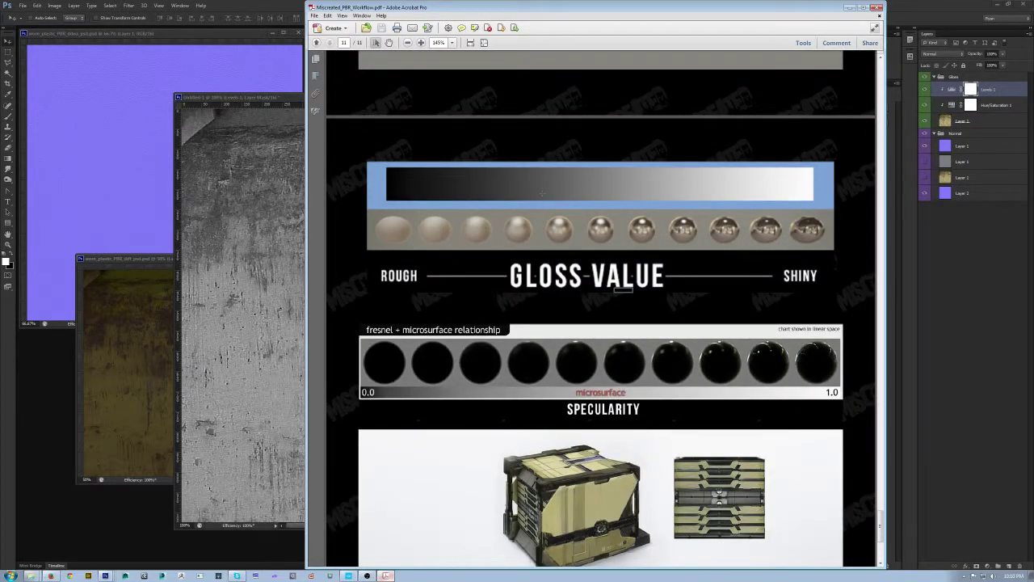
left_click_drag(606, 168, 584, 201)
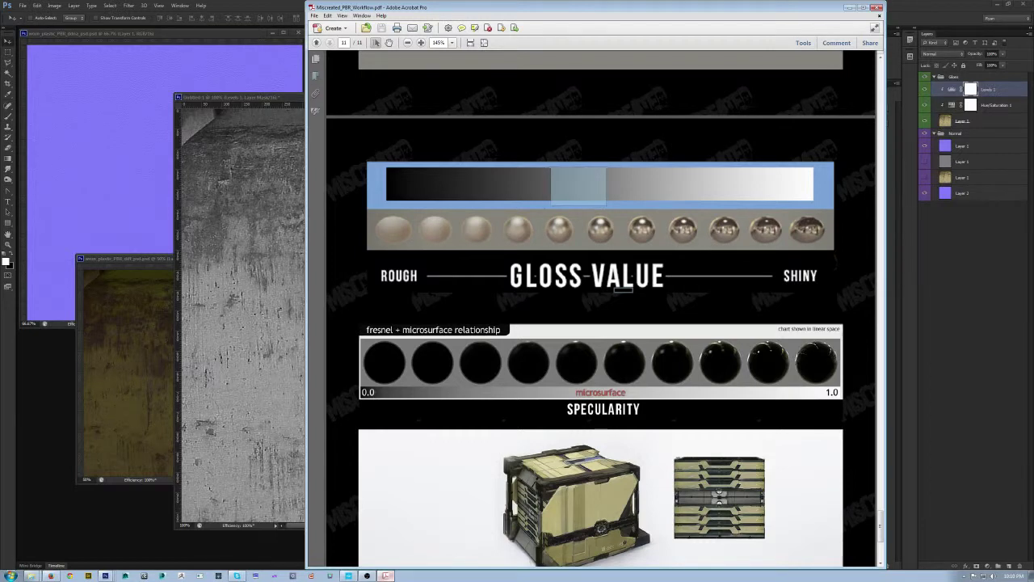
left_click(550, 223)
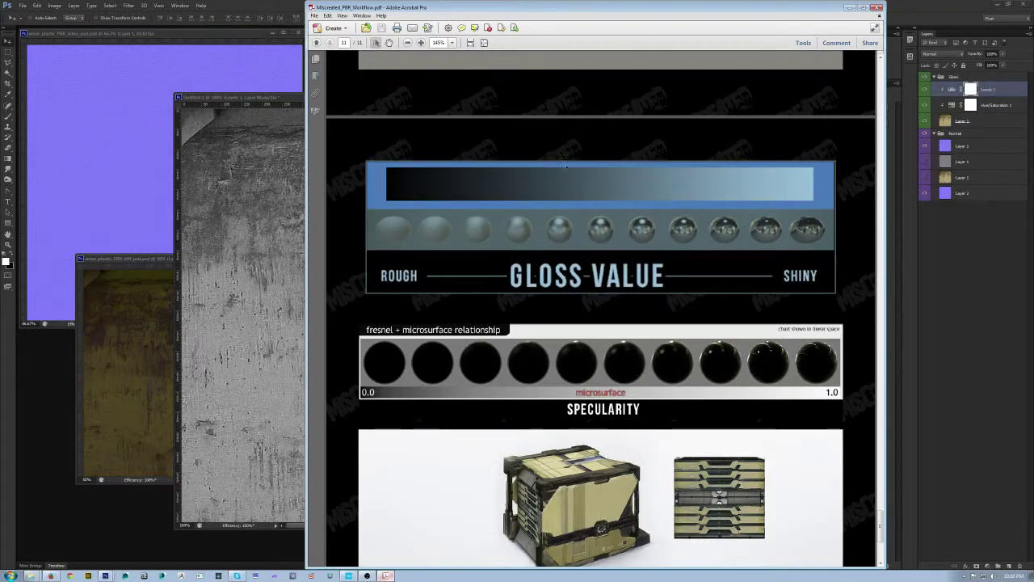
left_click(446, 346)
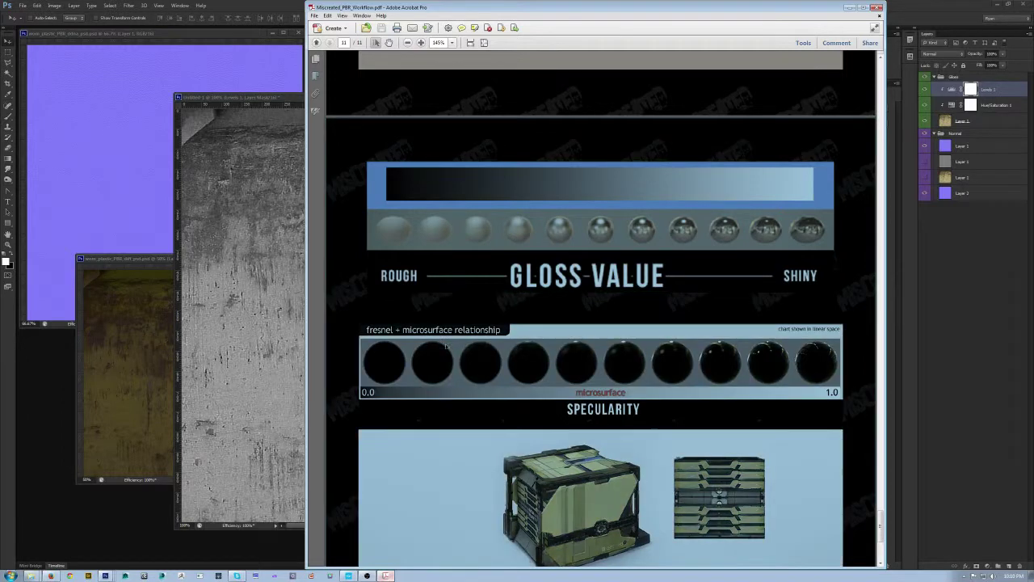
left_click(339, 252)
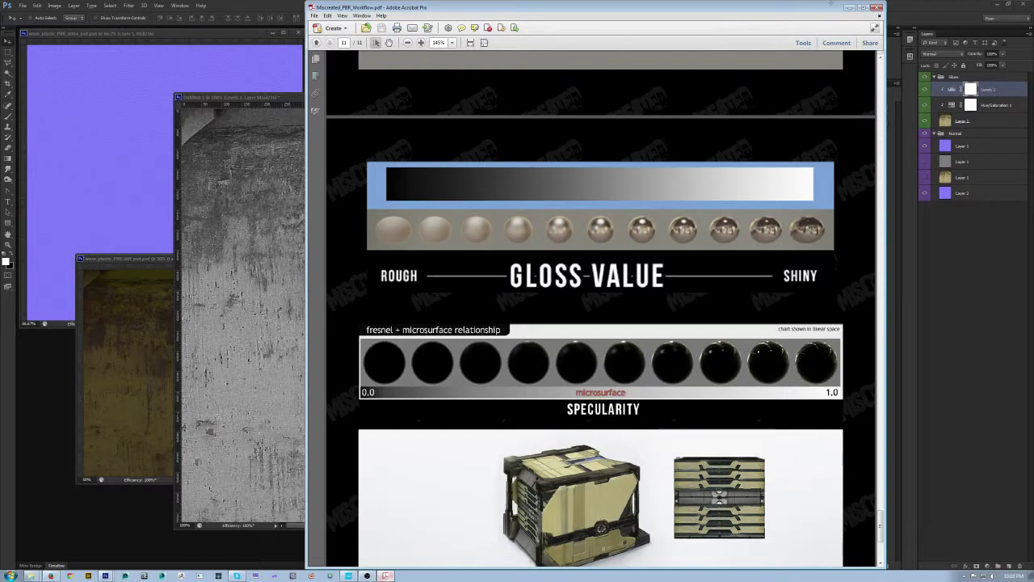
left_click(849, 8)
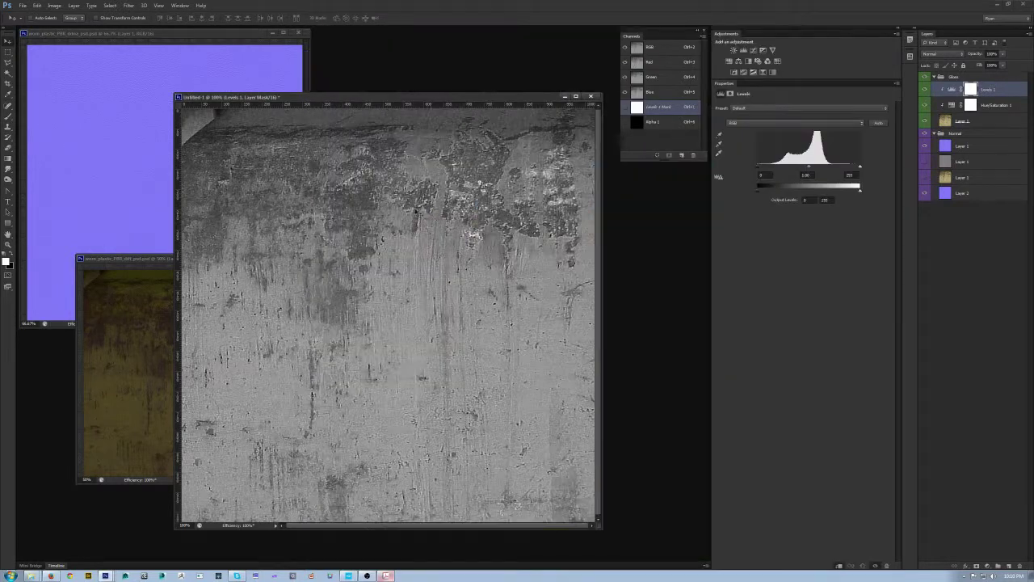
Create a new layer above the Levels adjustment in Photoshop and fill a square on the texture's upper left with 40% brightness gray
left_click_drag(469, 97, 458, 91)
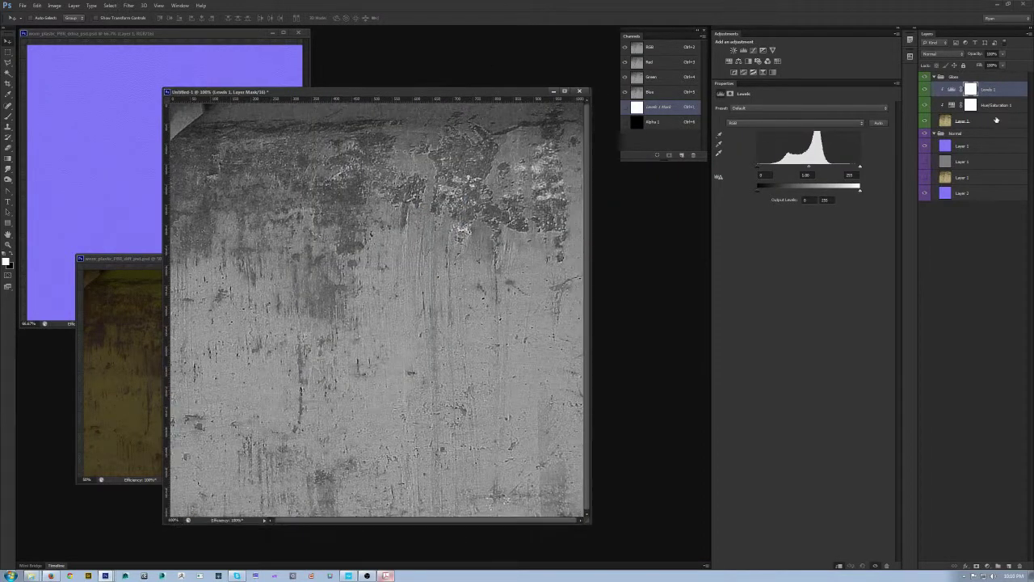
key("ctrl+shift+n")
key("Return")
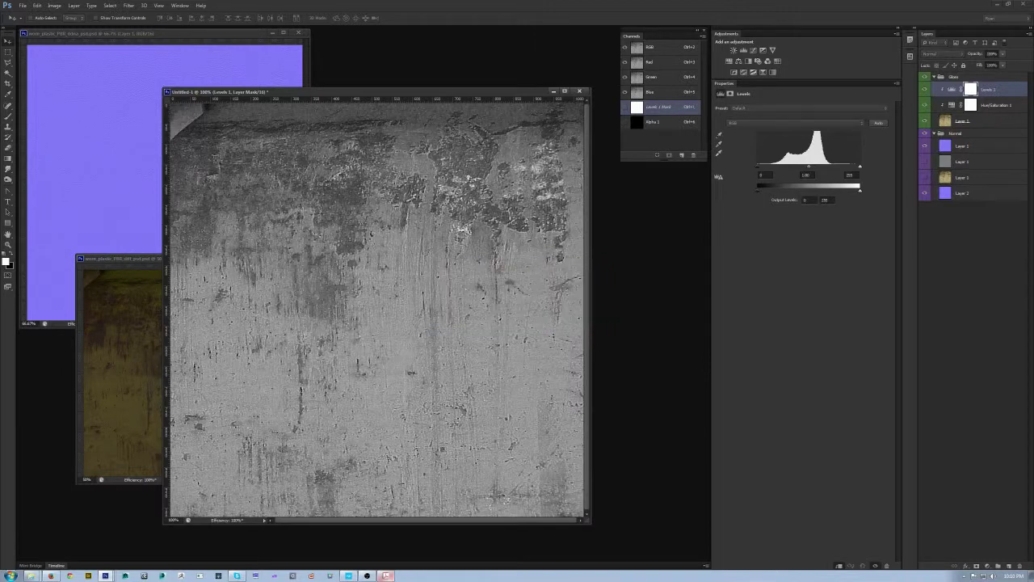
key("m")
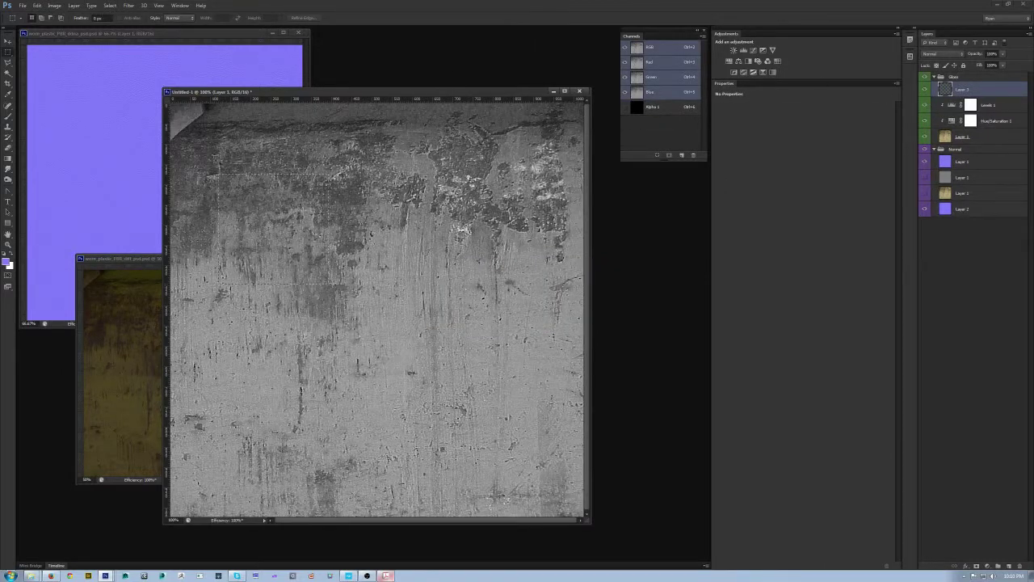
left_click(7, 262)
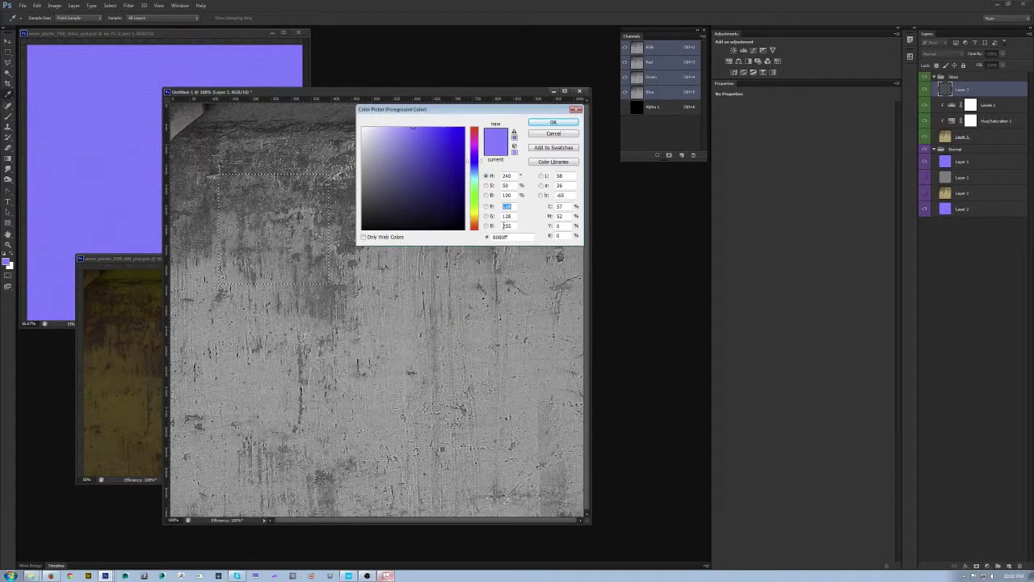
left_click_drag(392, 153, 314, 104)
double_click(506, 194)
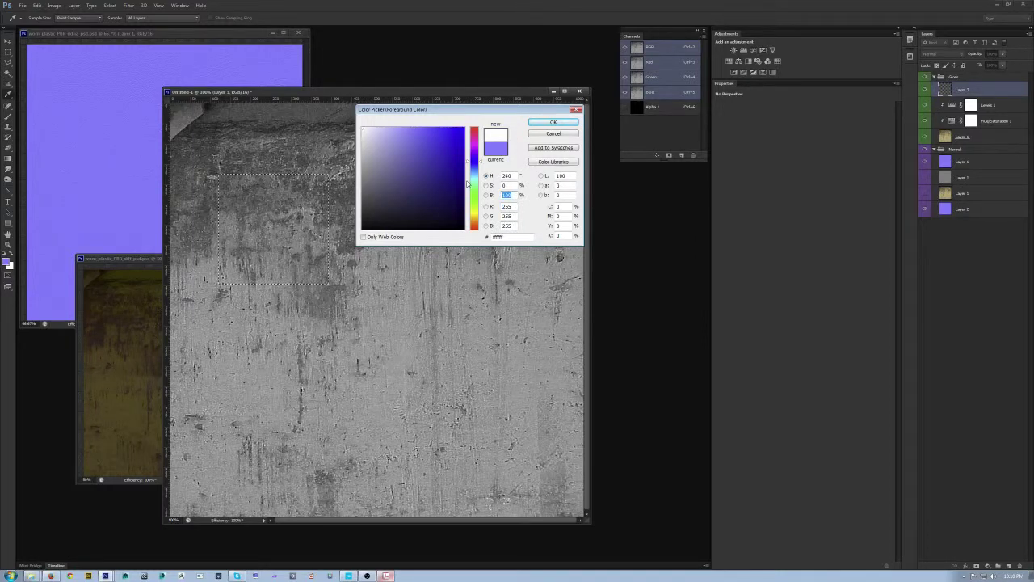
type("40")
key("Return")
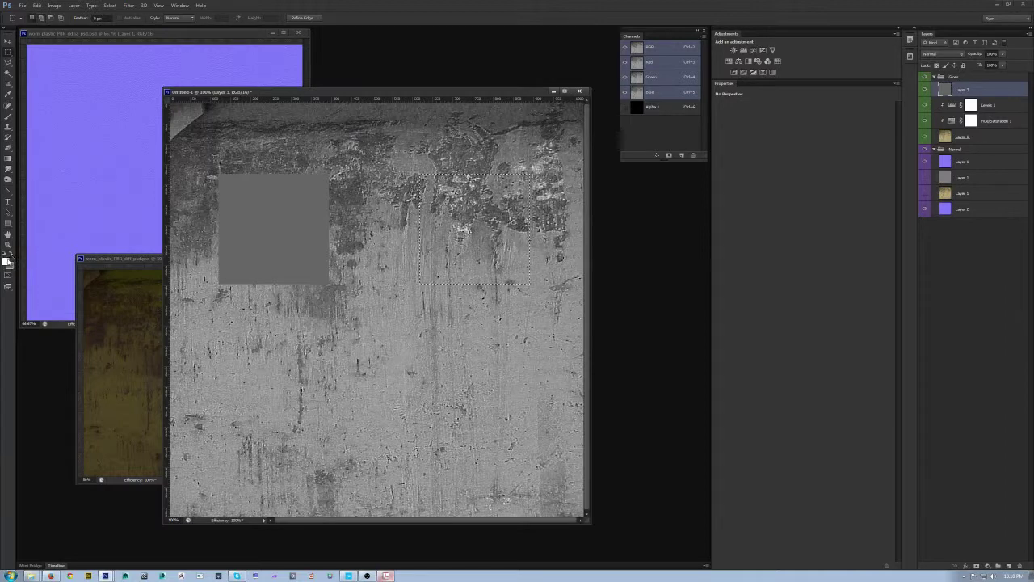
Fill a second square on the texture's upper right with 25% brightness gray and clear the selection
left_click(5, 260)
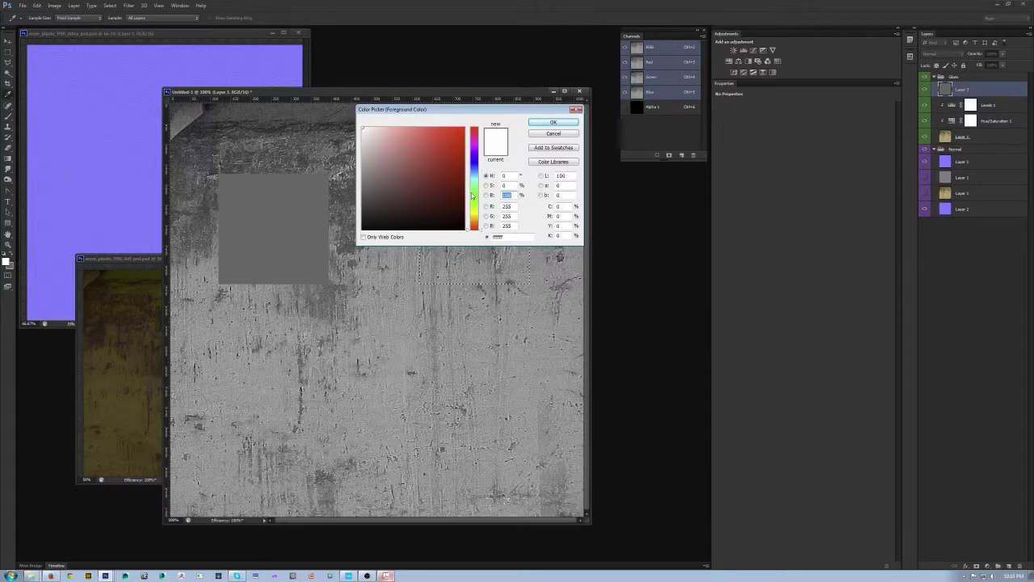
type("25")
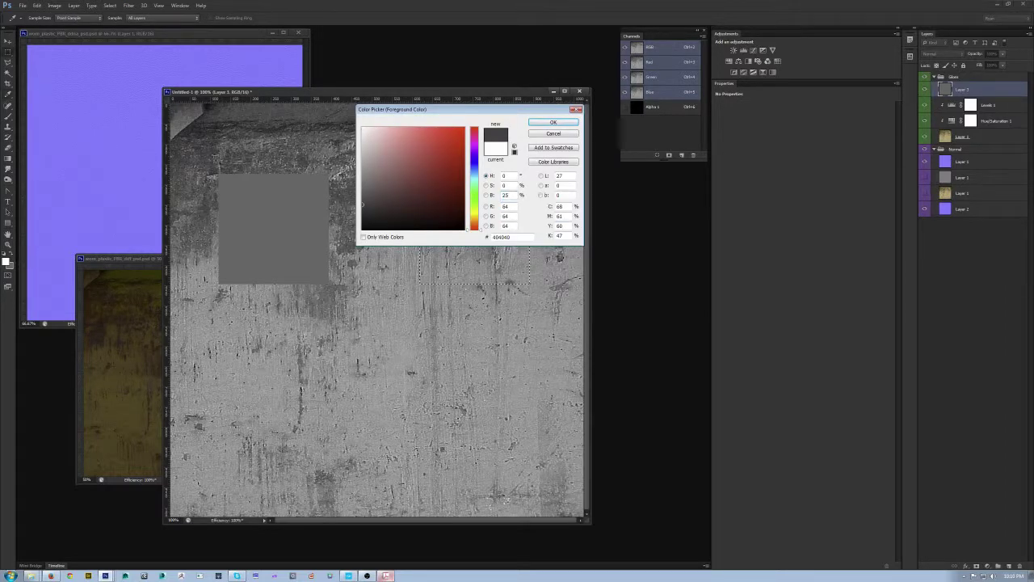
key("Return")
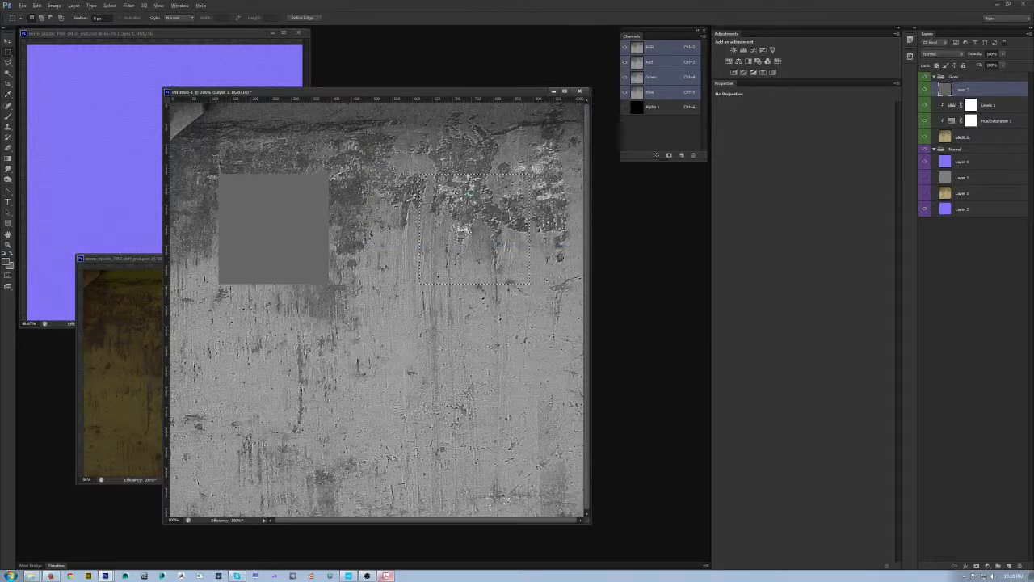
key("alt+BackSpace")
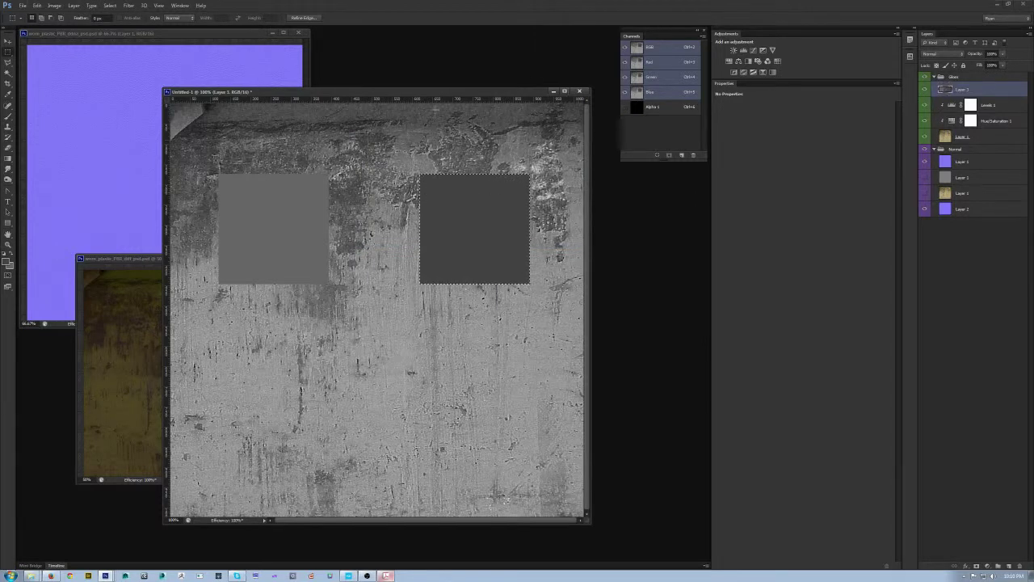
key("ctrl+d")
Darken the gloss texture with Levels to match the gray swatches, using midtones 0.73 and output white about 195, and hide the swatch layer
left_click(1011, 107)
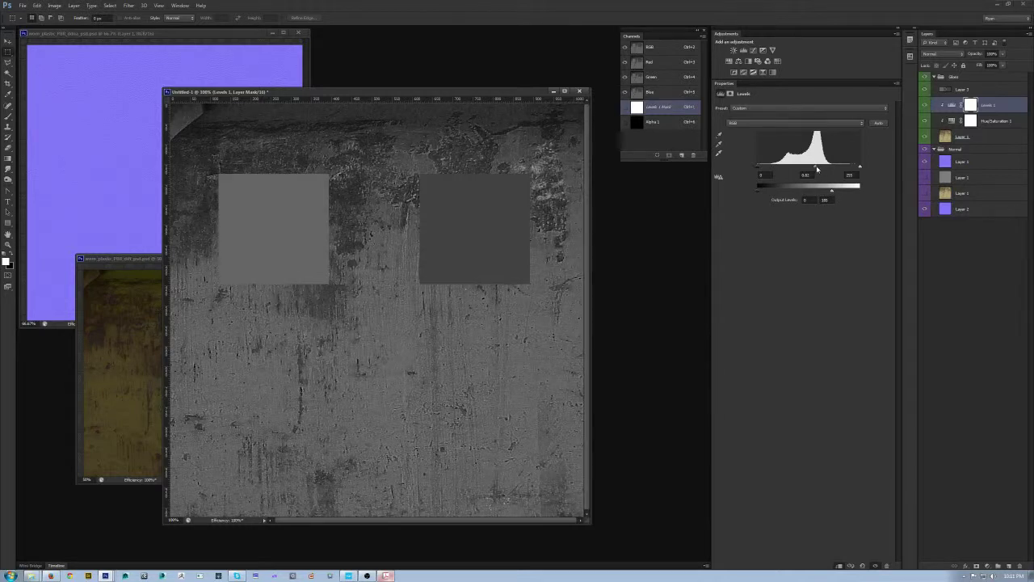
left_click_drag(817, 169, 821, 169)
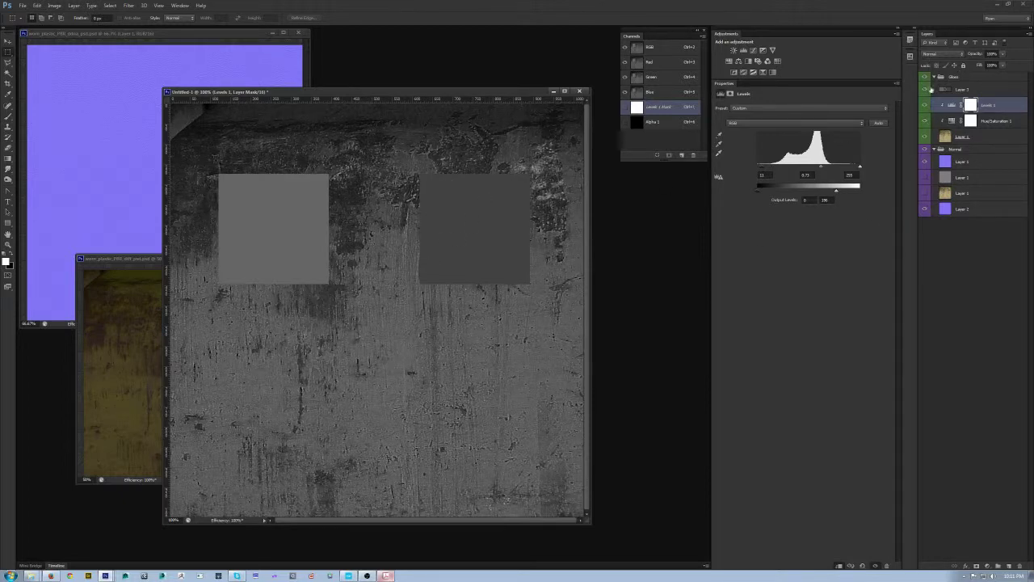
left_click(925, 89)
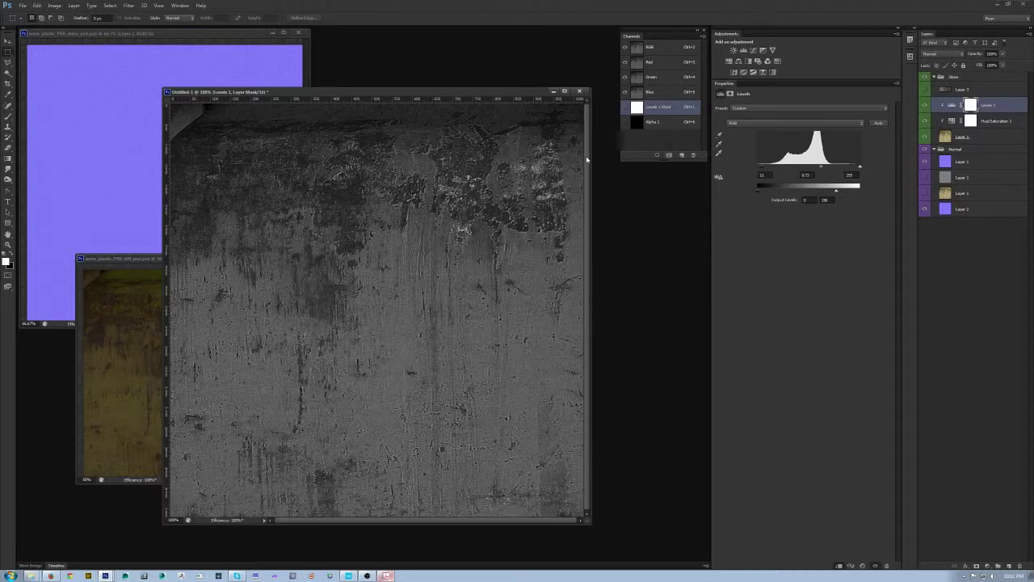
Copy the merged gloss image into the Alpha 1 channel, return to the RGB channels and hide the Gloss group
key("ctrl+a")
left_click(37, 5)
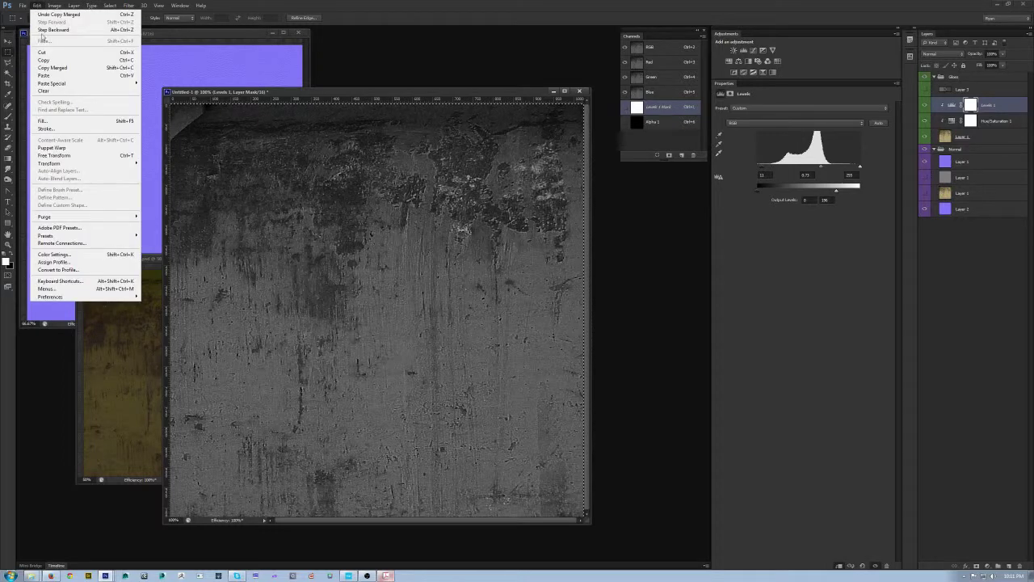
left_click(458, 95)
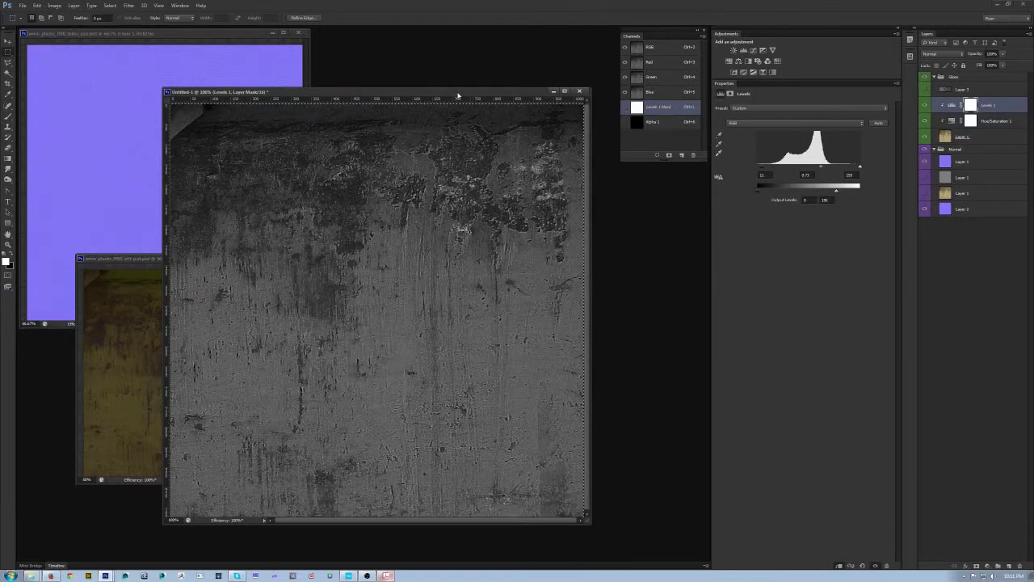
left_click(679, 121)
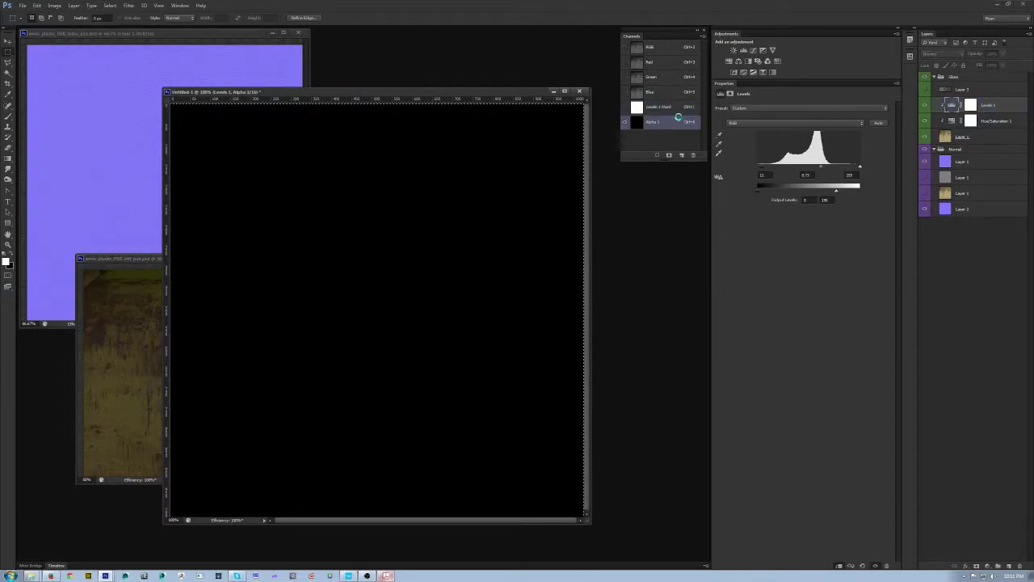
left_click(655, 47)
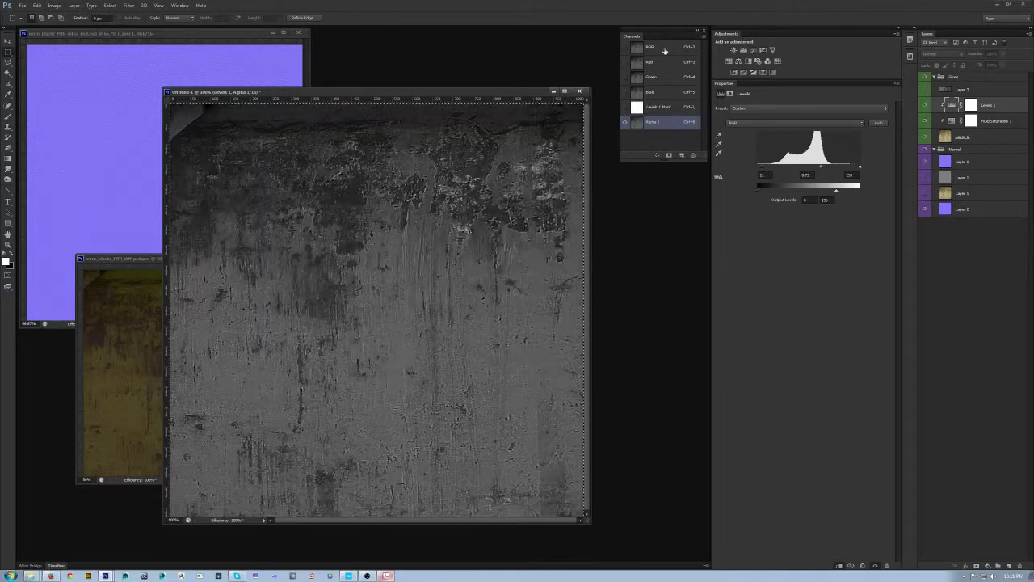
left_click(925, 76)
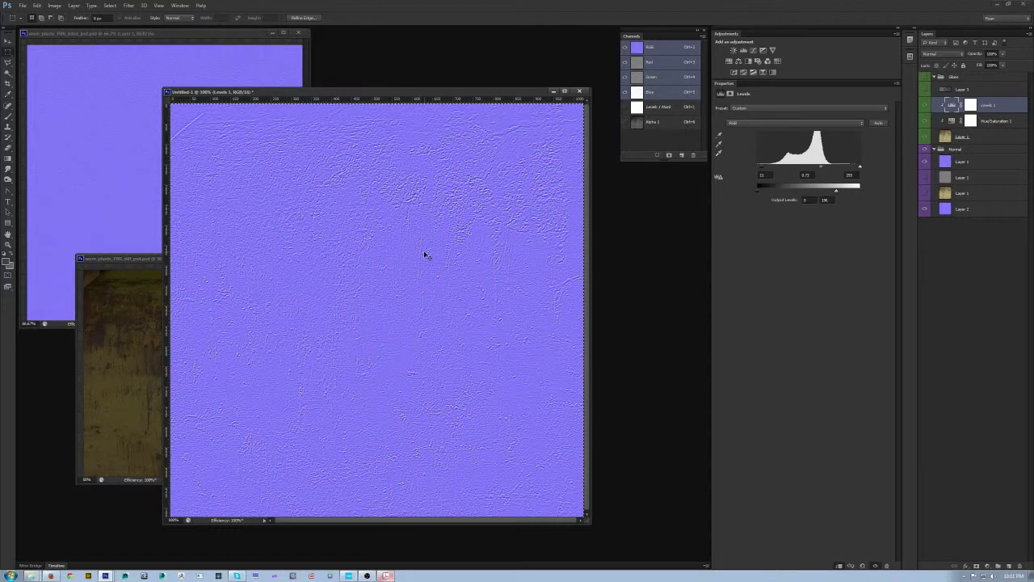
Save the normal map with its gloss alpha in the CryTIFPlugin format over the existing worn_plastic_PBR2_ddna.tif
key("ctrl+shift+s")
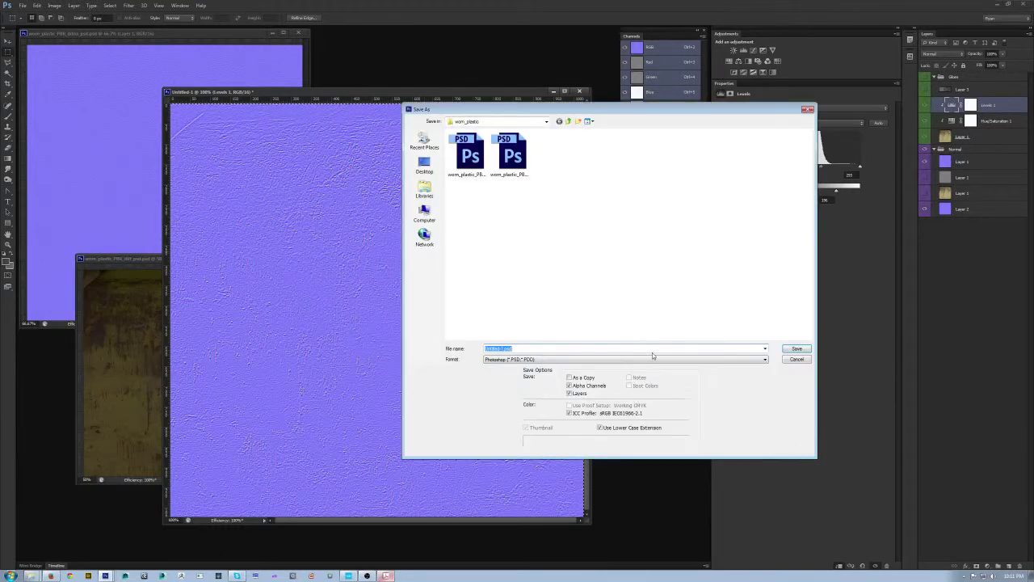
left_click(596, 358)
left_click(530, 386)
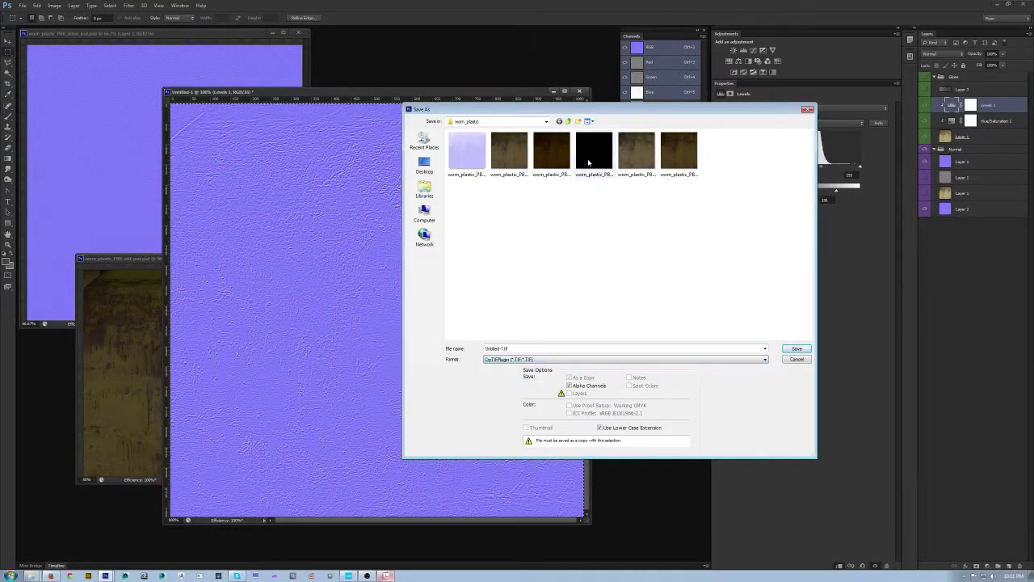
double_click(588, 162)
left_click(504, 209)
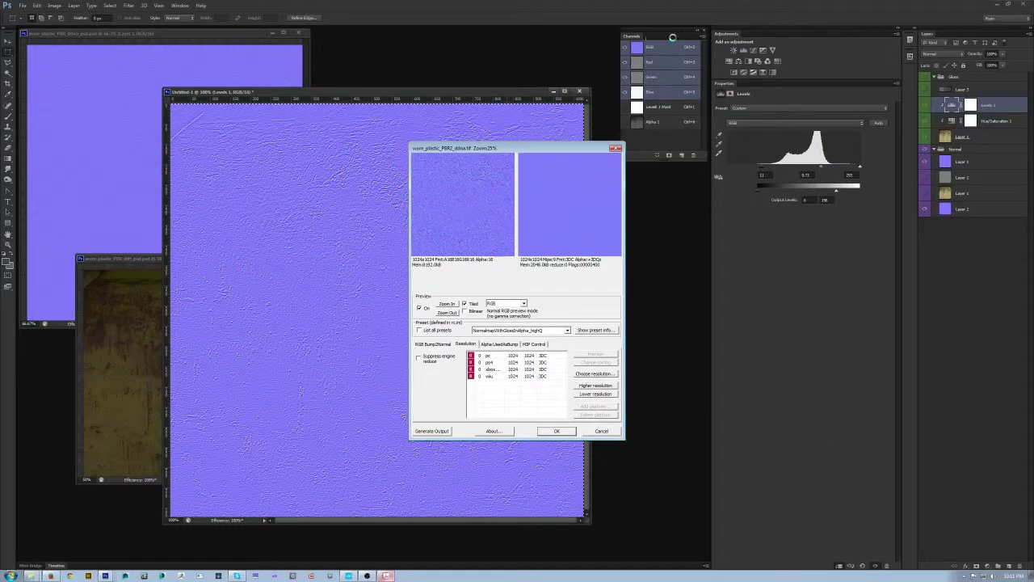
Switch to CRYENGINE Sandbox and examine the gloss response on the worn plastic spheres from near and far
left_click(349, 576)
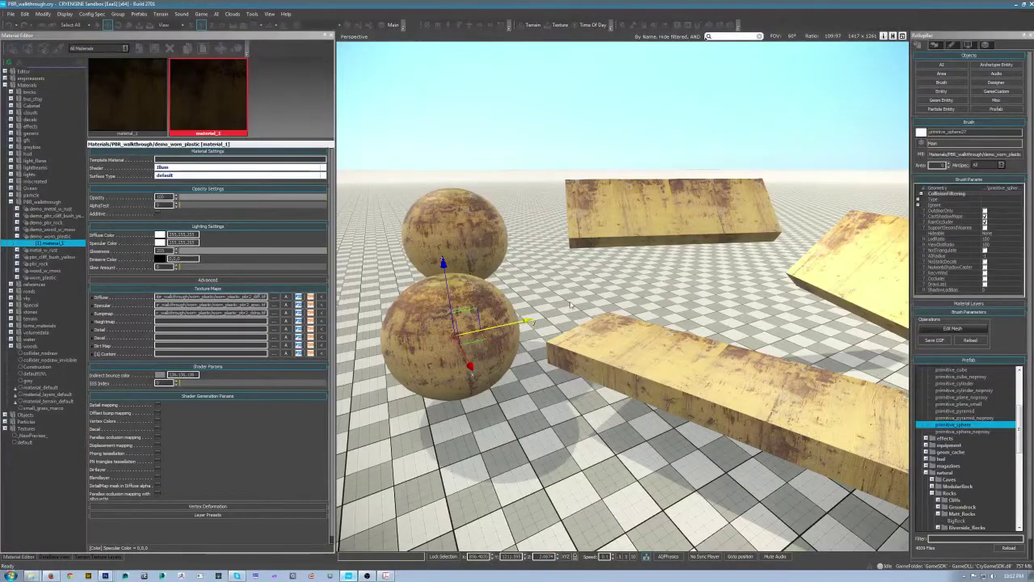
left_click_drag(571, 304, 541, 275)
key("w")
key("s")
key("w")
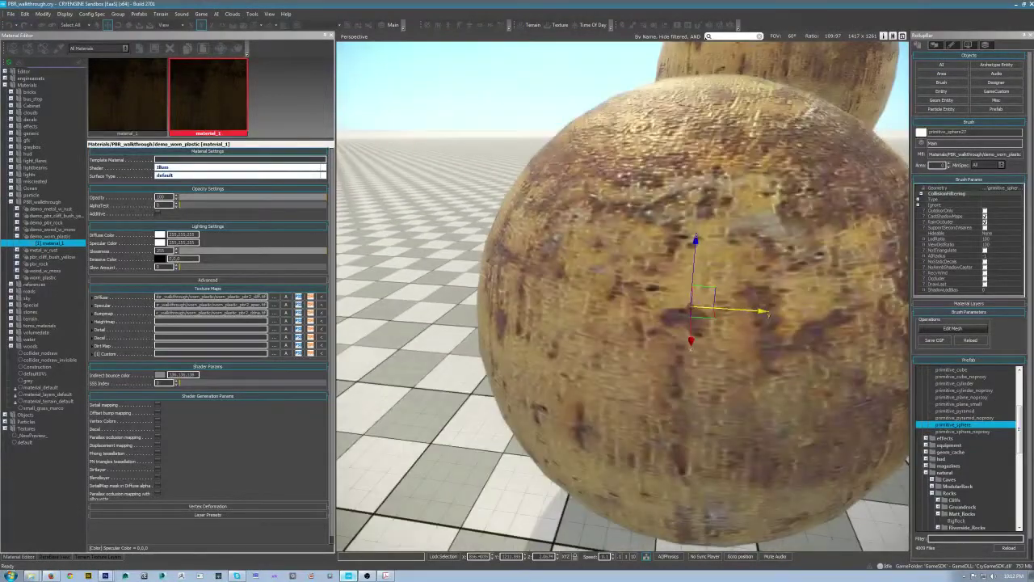
key("s")
key("d")
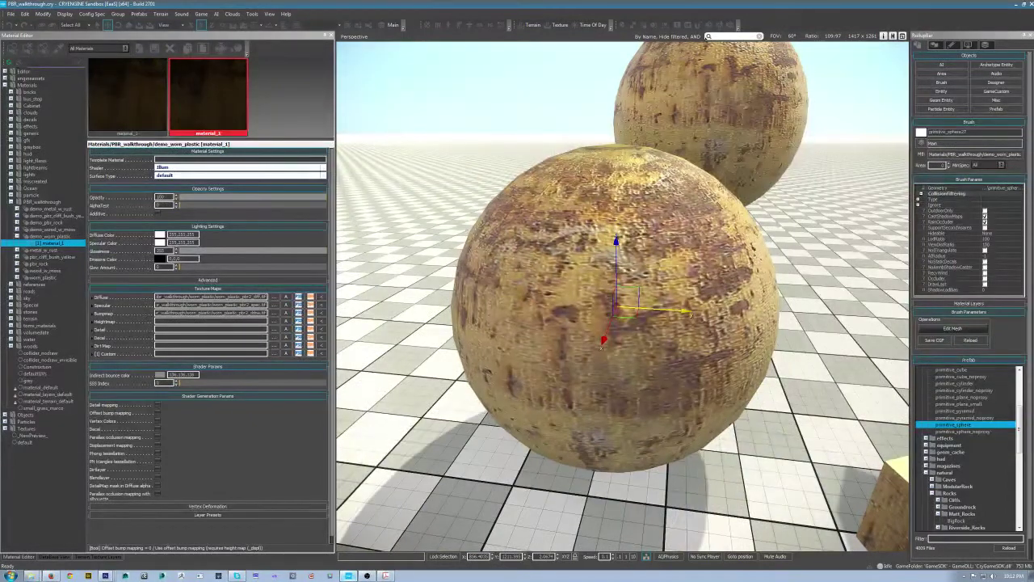
left_click_drag(616, 241, 647, 227)
key("a")
key("s")
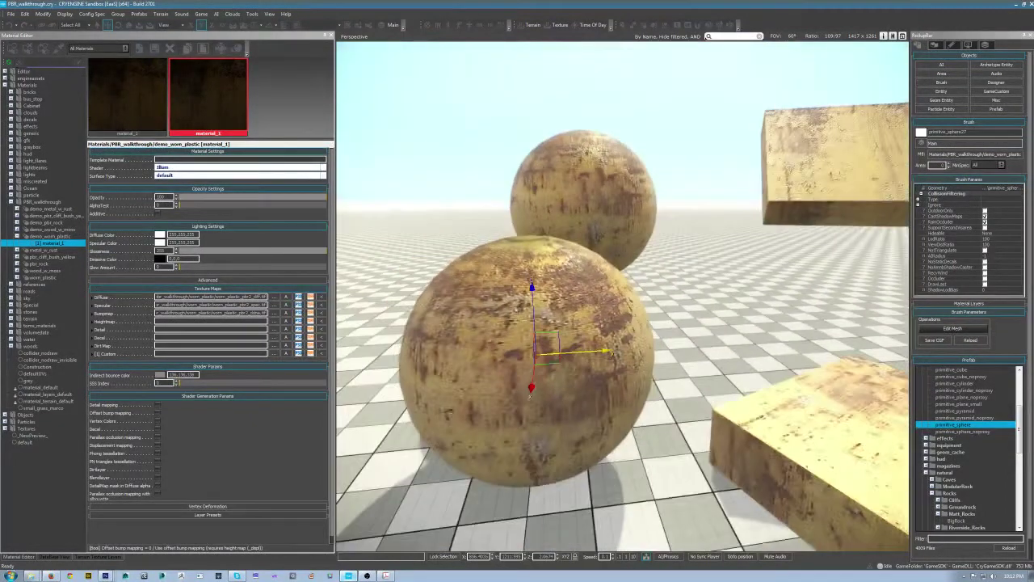
Examine the worn plastic's gloss highlights on the spheres and the large tilted slab from several angles, with the slab deselected
key("w")
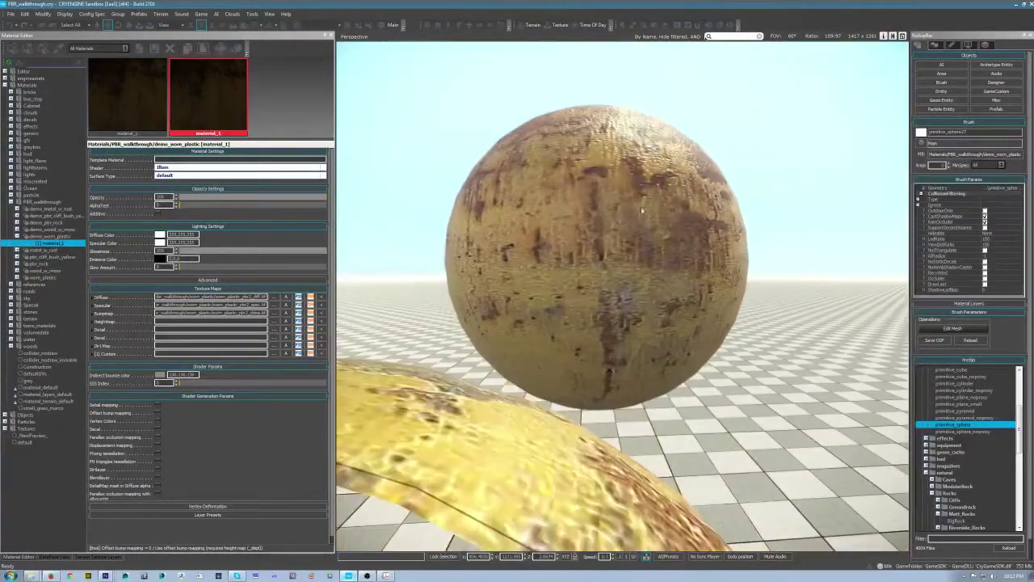
key("s")
key("d")
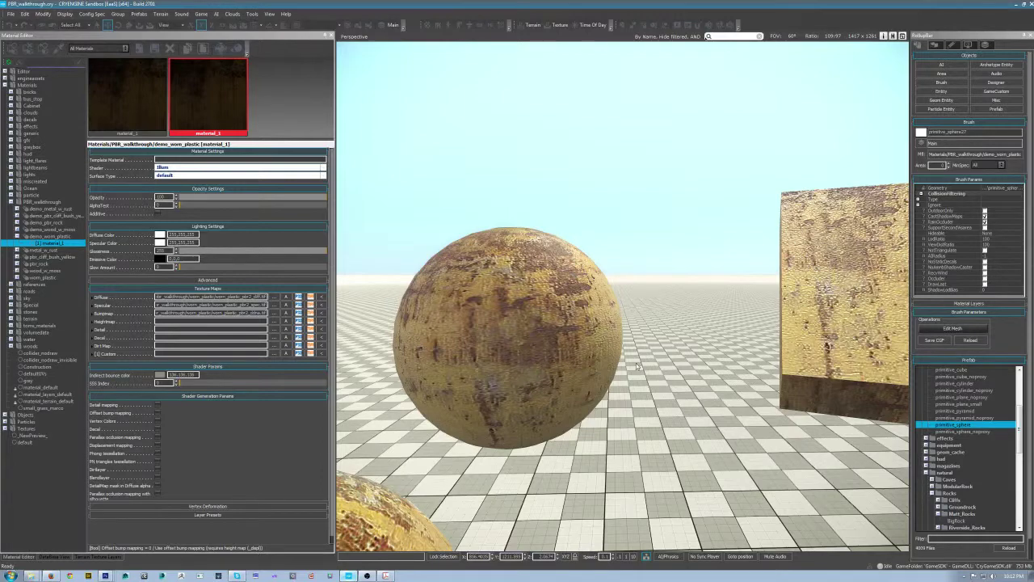
key("d")
left_click(646, 307)
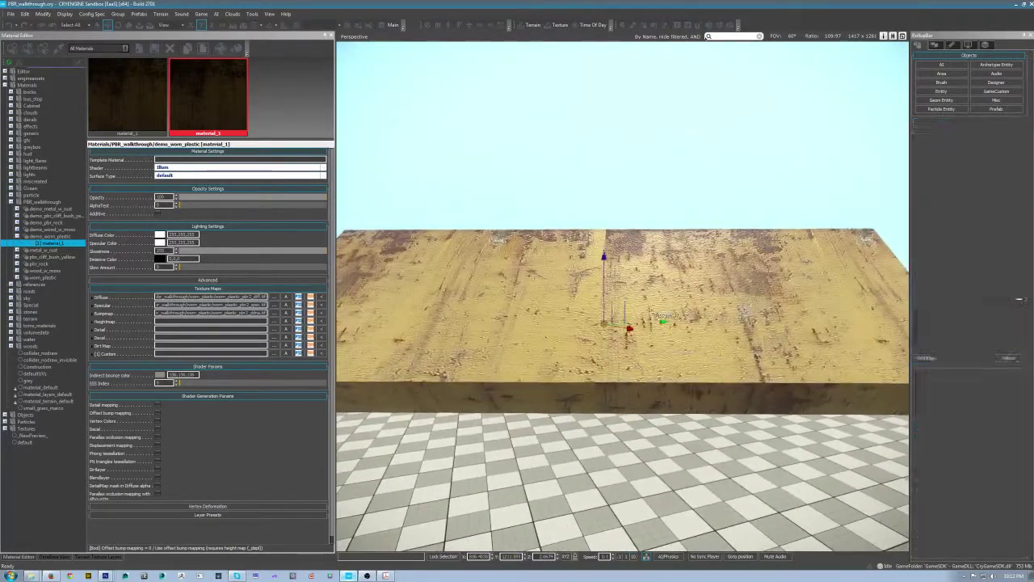
scroll(591, 388, "up", 5)
scroll(600, 383, "up", 5)
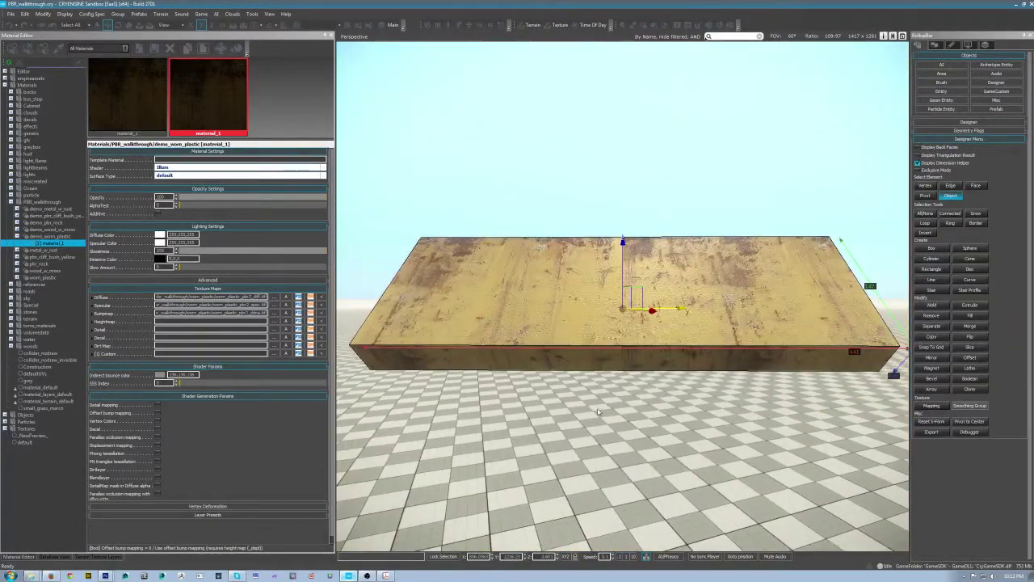
mouse_move(599, 411)
left_mouse_down()
mouse_move(646, 404)
mouse_move(687, 380)
mouse_move(728, 380)
mouse_move(695, 396)
mouse_move(630, 364)
mouse_move(695, 396)
mouse_move(687, 380)
mouse_move(631, 372)
mouse_move(775, 372)
mouse_move(727, 396)
mouse_move(670, 379)
mouse_move(592, 418)
left_mouse_up()
left_click(523, 454)
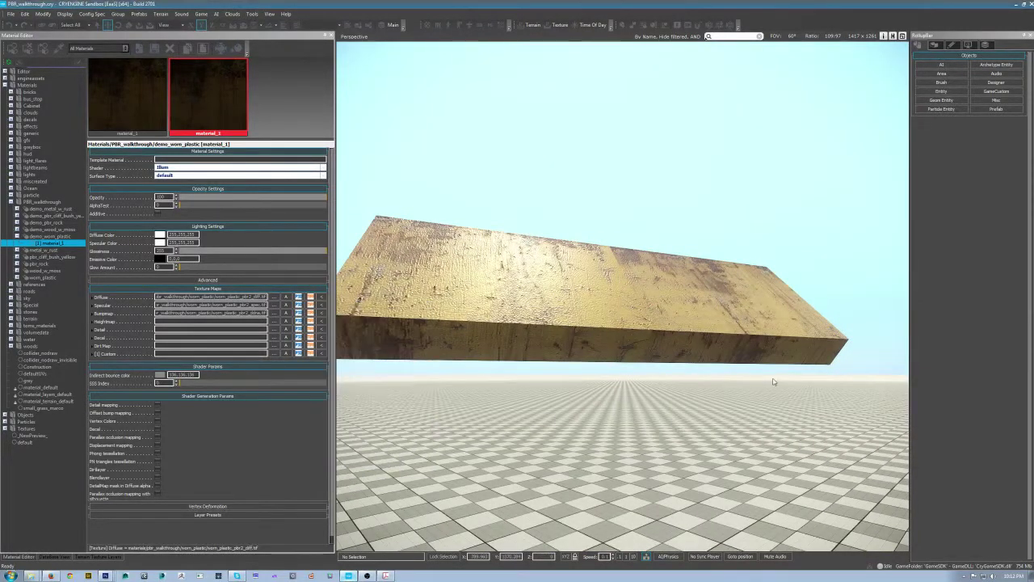
left_click_drag(719, 407, 896, 252)
left_click_drag(622, 323, 630, 250)
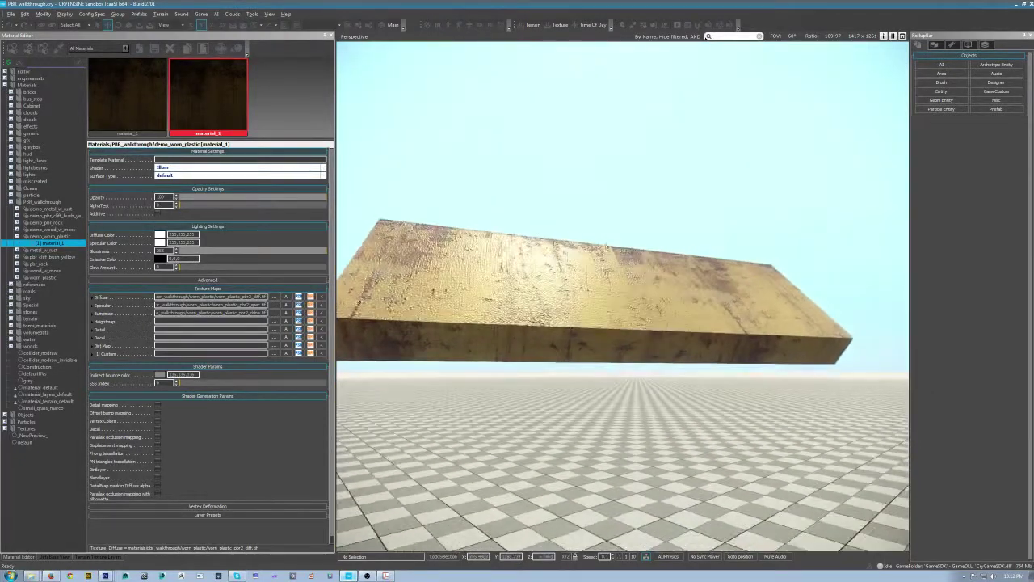
left_click_drag(671, 424, 668, 417)
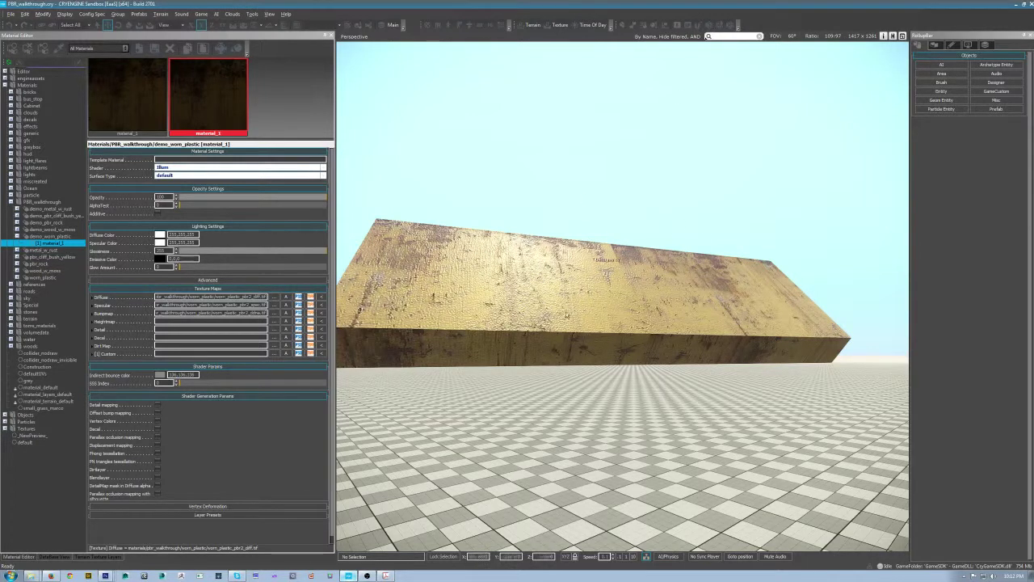
left_click_drag(561, 307, 565, 302)
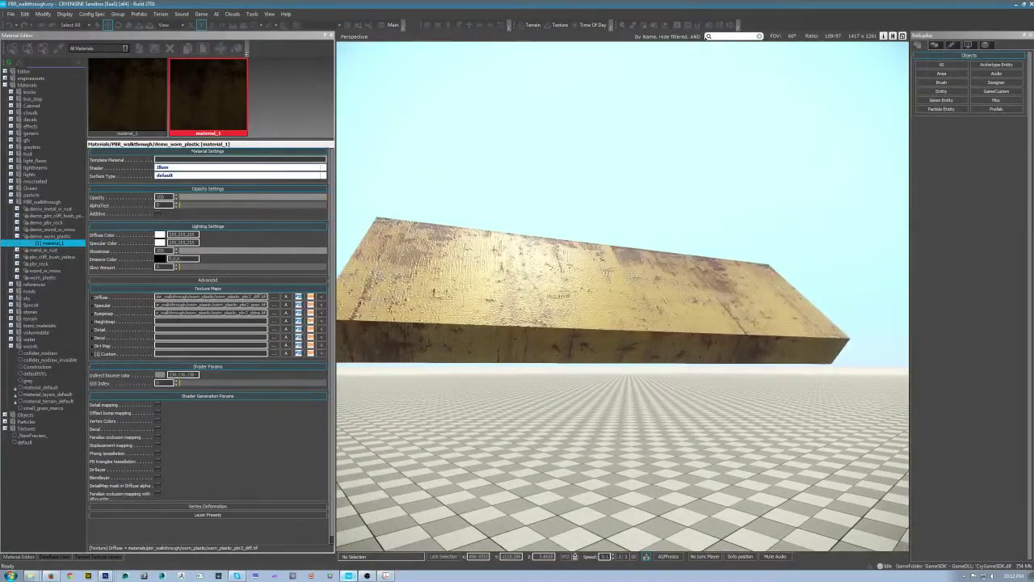
Try tinting the worn plastic material's specular color yellow and orange
left_click(160, 242)
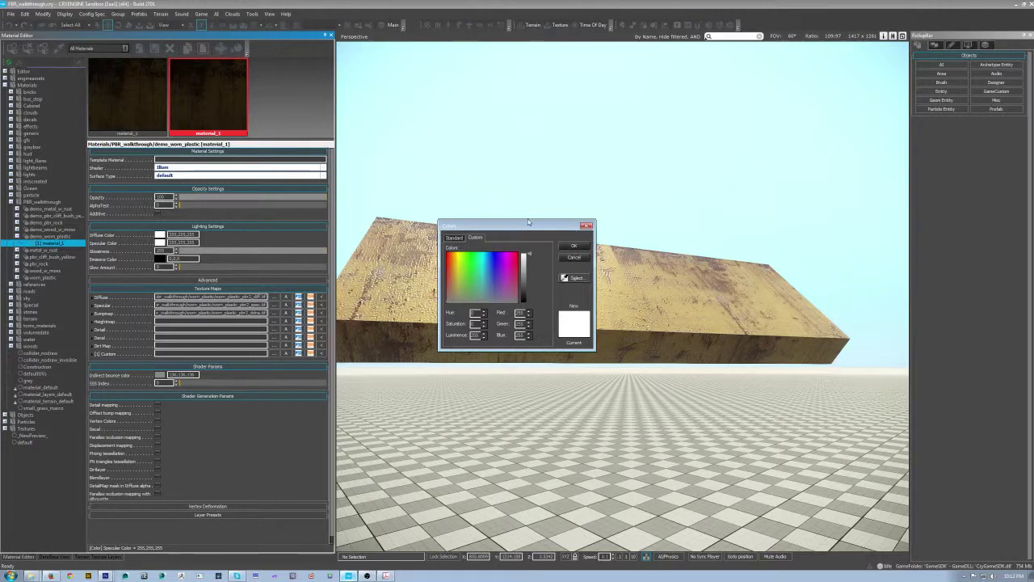
left_click_drag(530, 225, 790, 88)
left_click(715, 129)
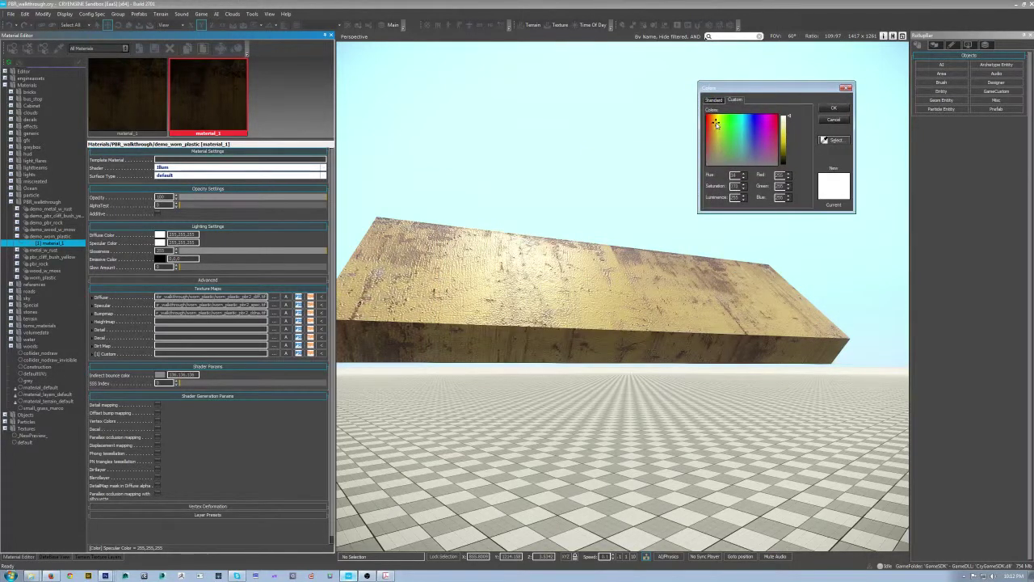
left_click(785, 123)
left_click_drag(784, 124, 788, 145)
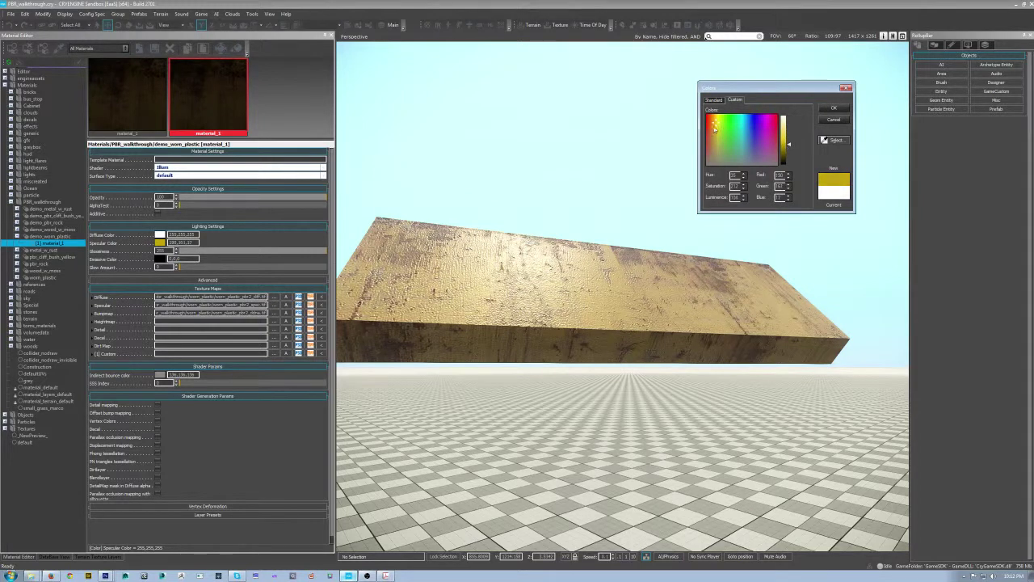
mouse_move(716, 121)
left_mouse_down()
mouse_move(726, 123)
mouse_move(714, 118)
left_mouse_up()
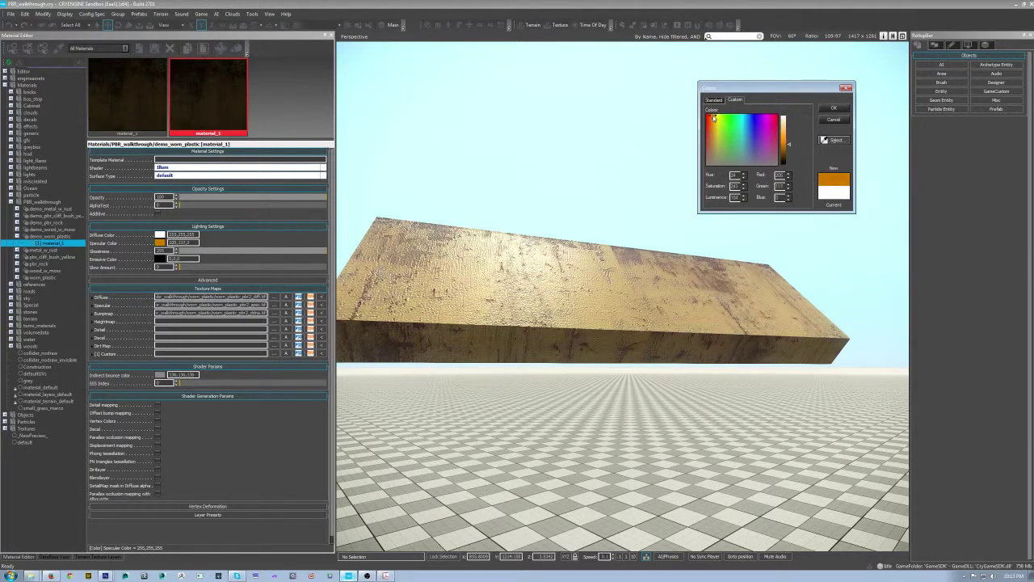
left_click(834, 120)
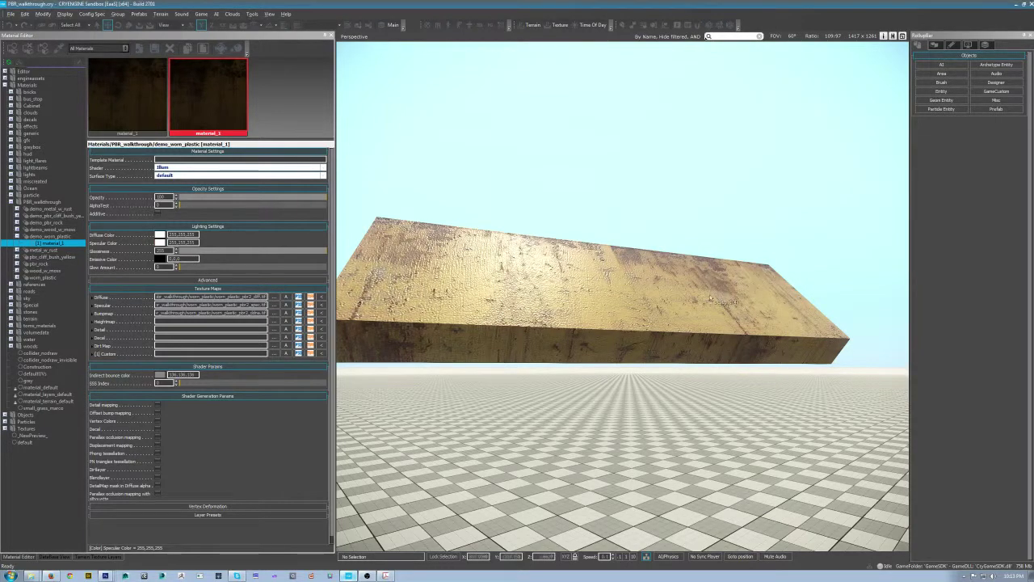
Switch to Photoshop, minimize the untitled normal map document and bring the worn plastic diffuse document forward at 100% zoom
left_click_drag(623, 340, 622, 243)
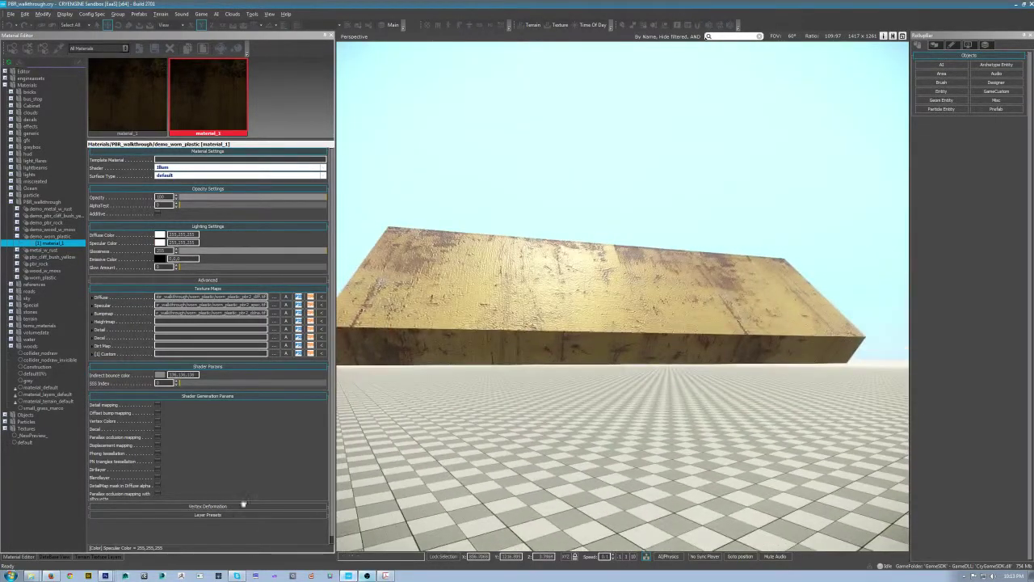
left_click(105, 575)
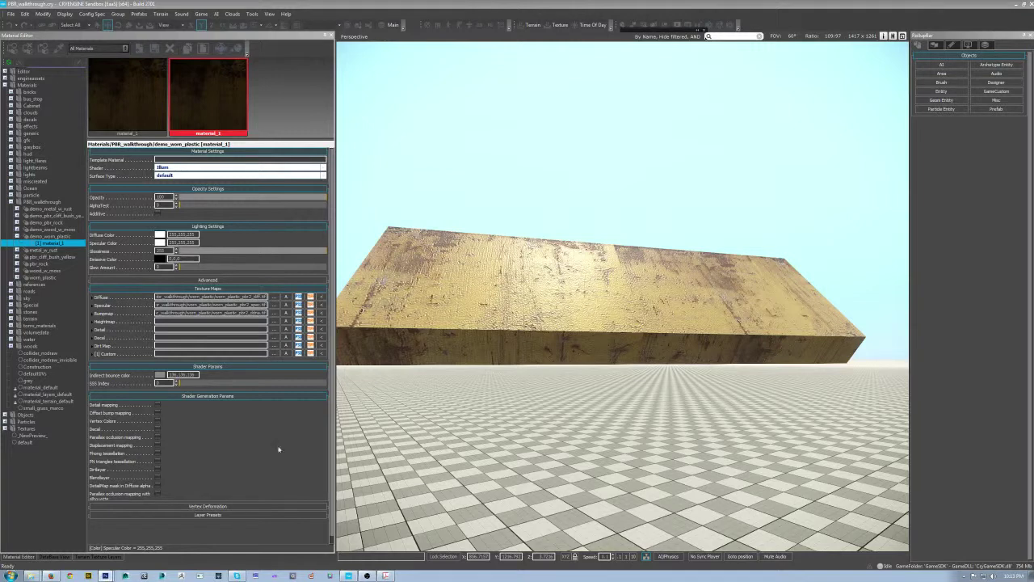
left_click(534, 194)
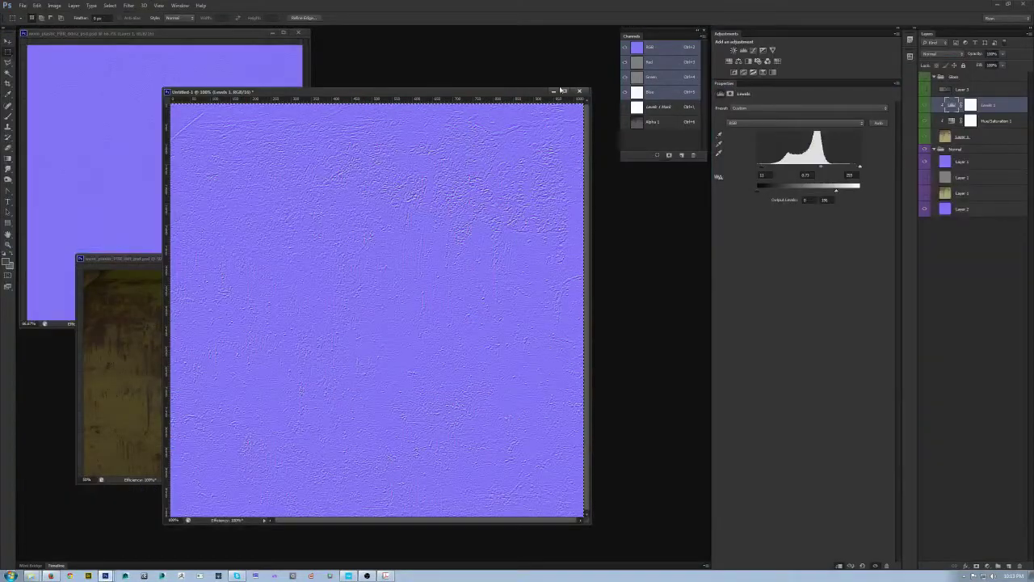
left_click(554, 92)
left_click_drag(177, 255, 375, 112)
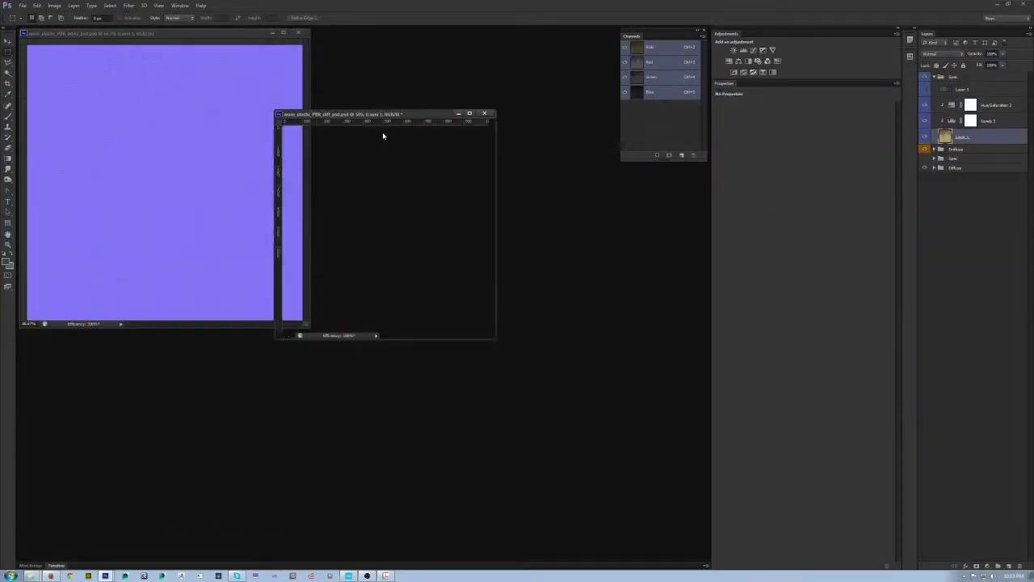
key("ctrl+plus")
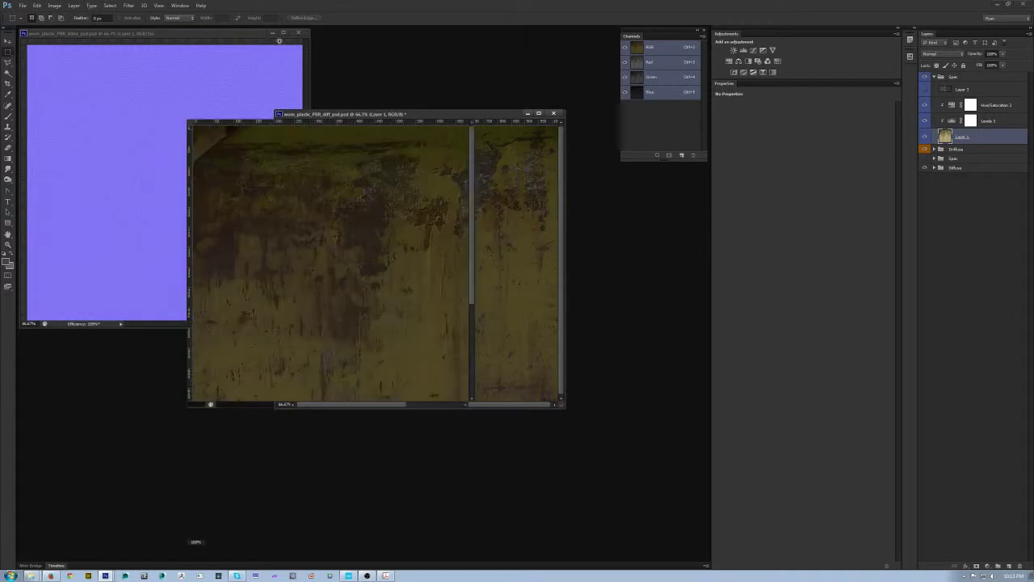
key("ctrl+plus")
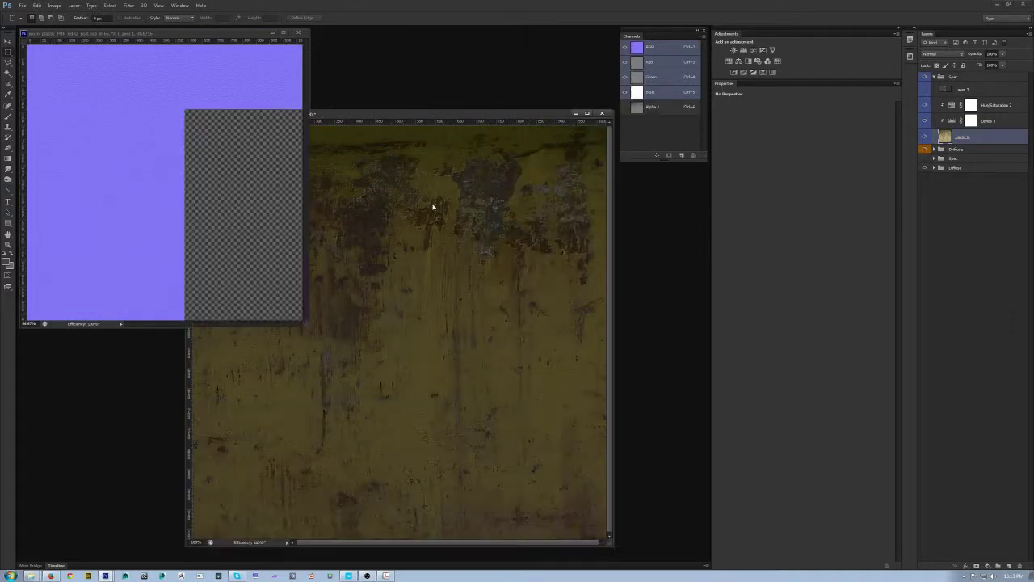
key("ctrl+Tab")
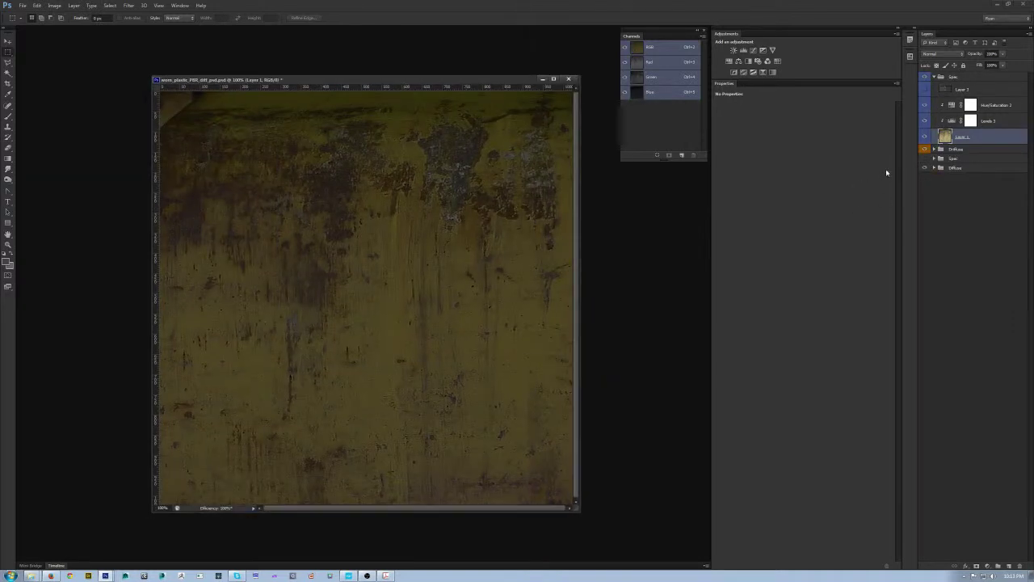
Hide the Spec group and add a Hue/Saturation adjustment above Levels in the Diffuse group with saturation +34
left_click(935, 151)
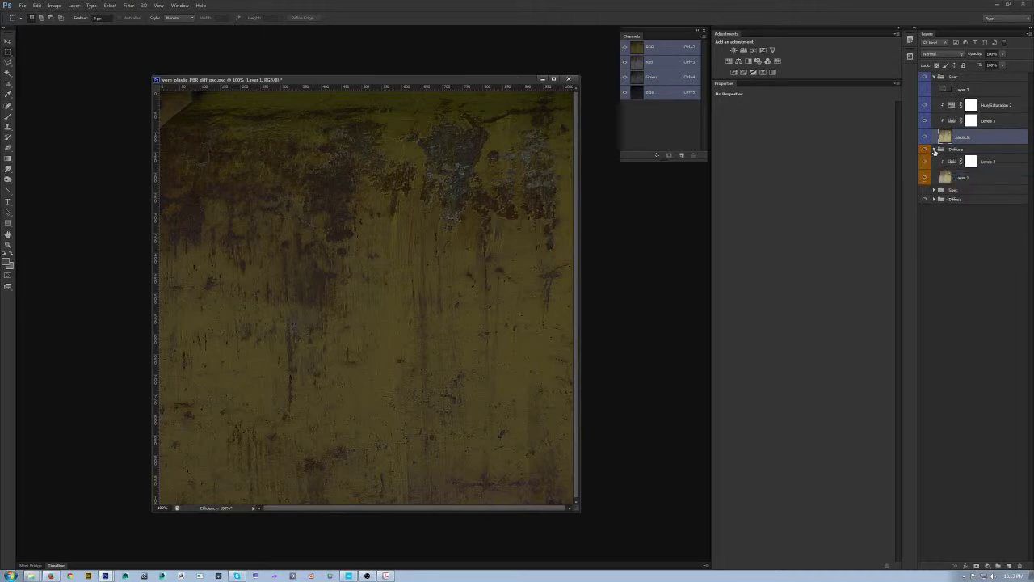
left_click(1000, 162)
left_click(925, 77)
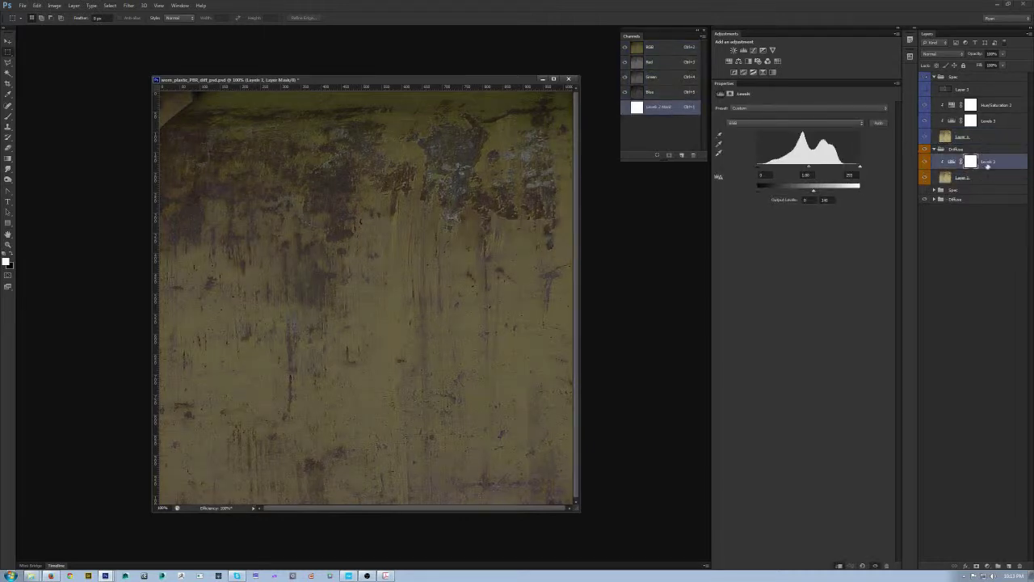
left_click(730, 61)
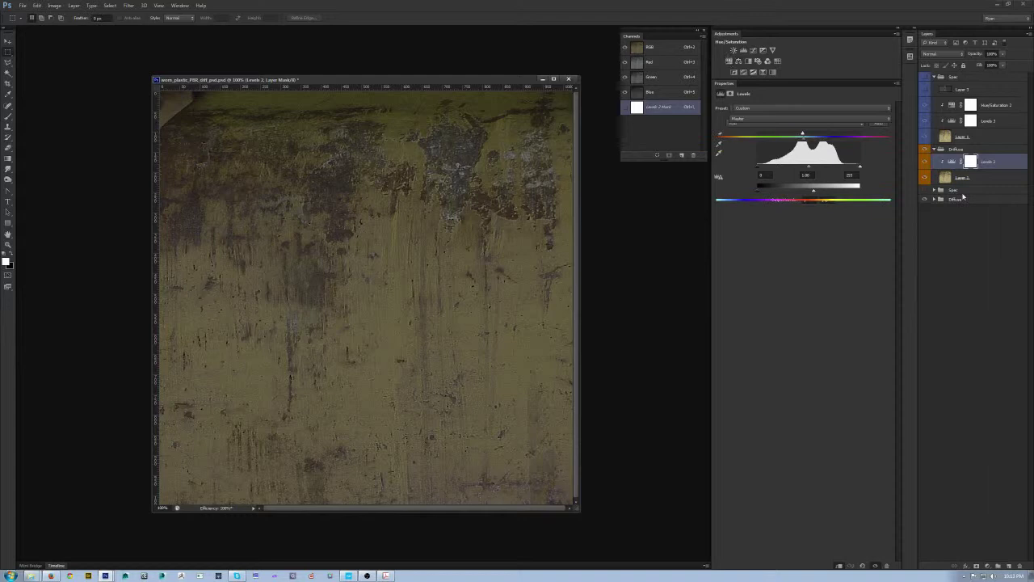
left_click_drag(821, 159, 834, 160)
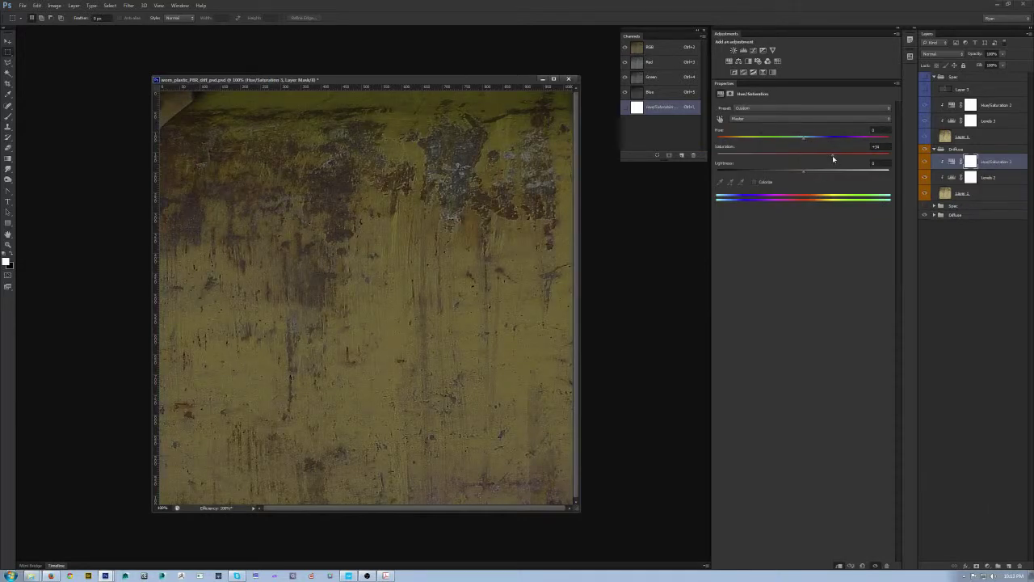
Raise the saturation of the Diffuse group's Hue/Saturation adjustment to +47
key("ctrl+shift+s")
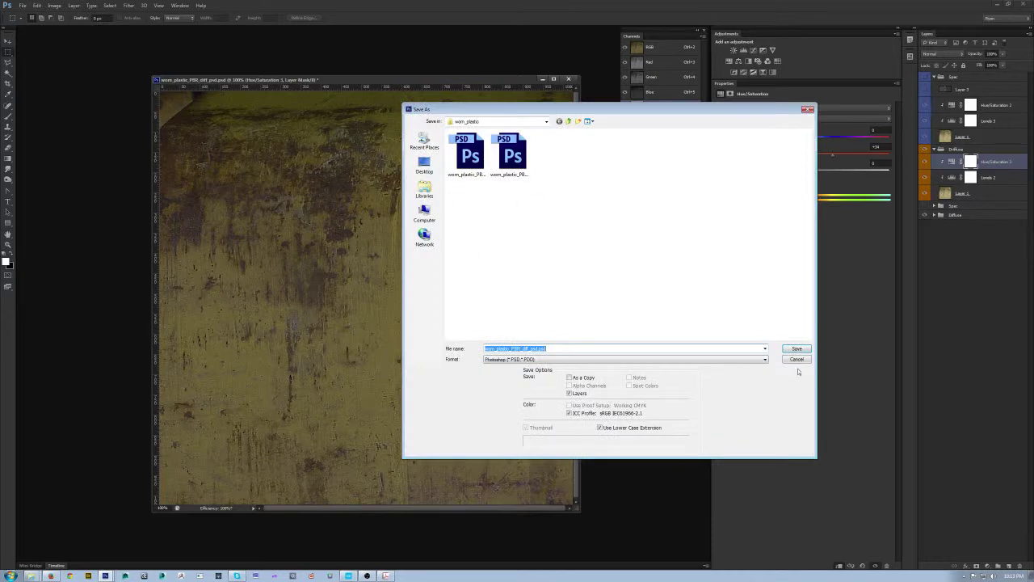
left_click(797, 359)
left_click_drag(429, 83, 369, 78)
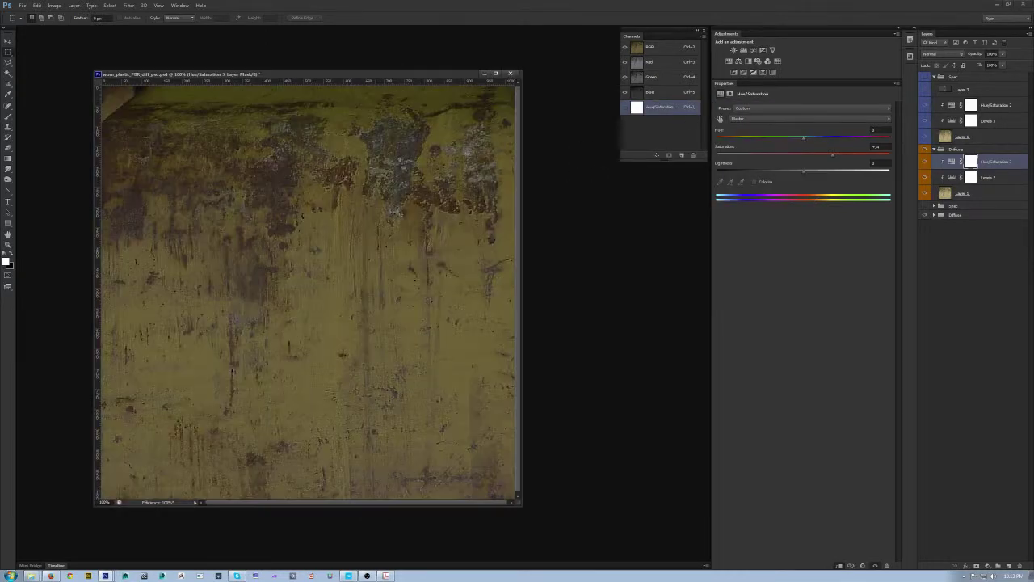
left_click(992, 182)
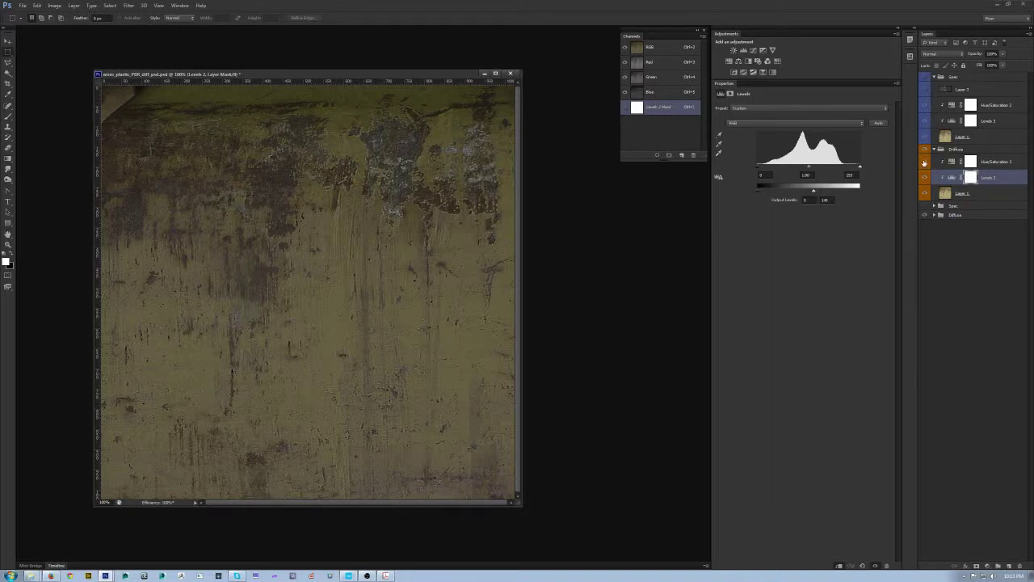
left_click(1018, 163)
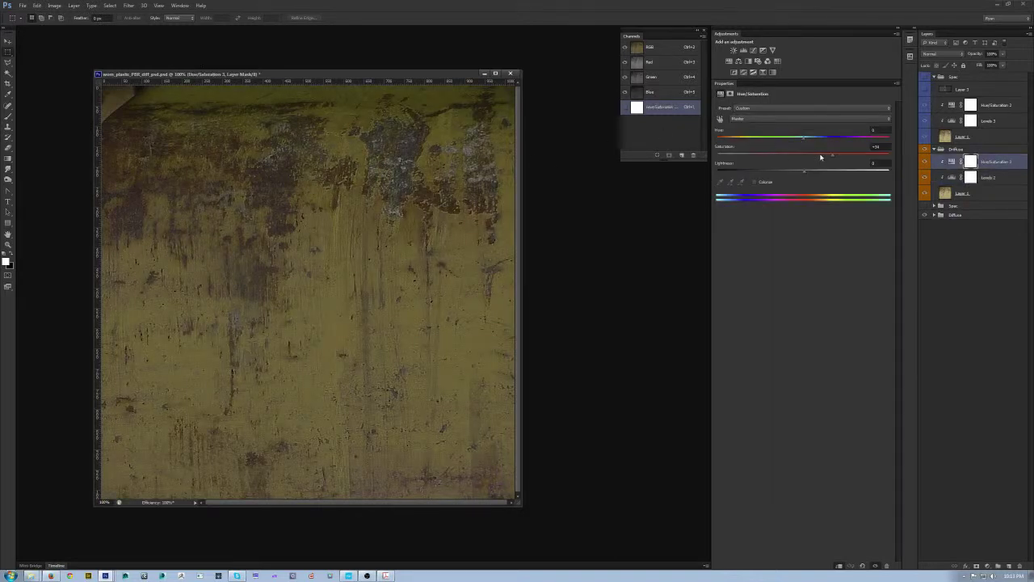
left_click_drag(842, 161, 853, 161)
Save the saturated diffuse map in the CryTIFPlugin format over the existing worn_plastic_PBR2_diff.tif
key("ctrl+shift+s")
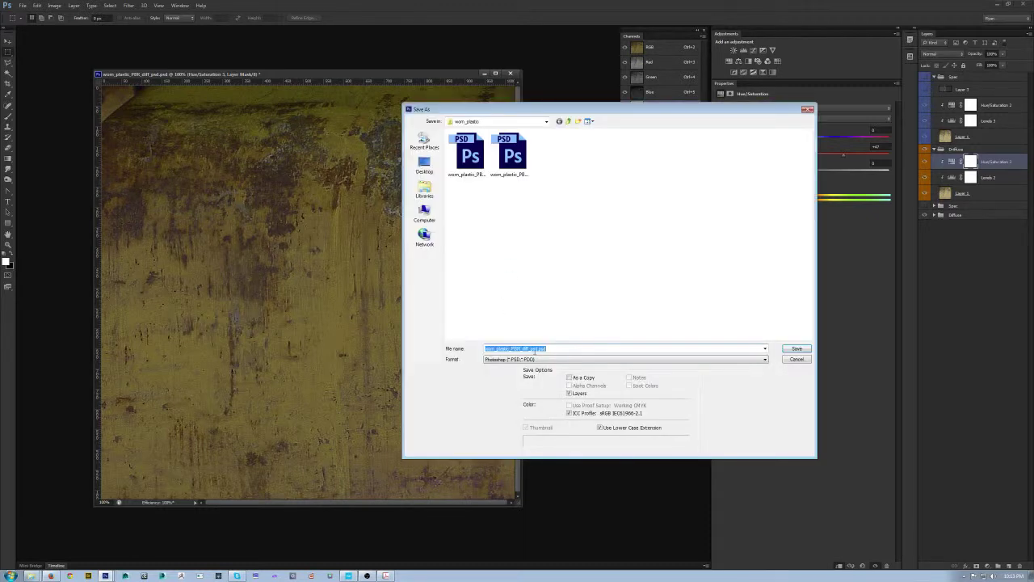
left_click(533, 359)
left_click(517, 388)
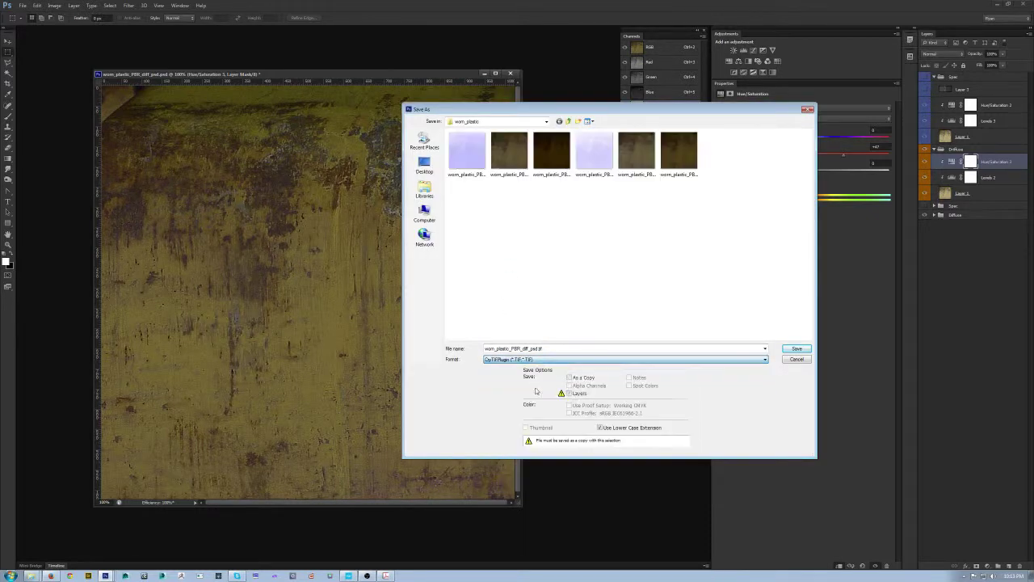
left_click(652, 152)
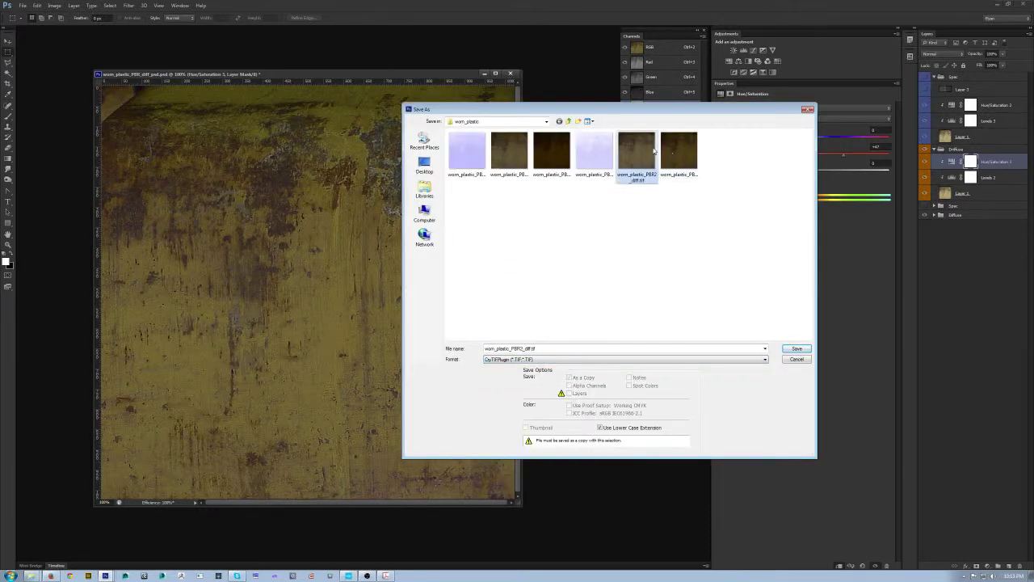
left_click(797, 349)
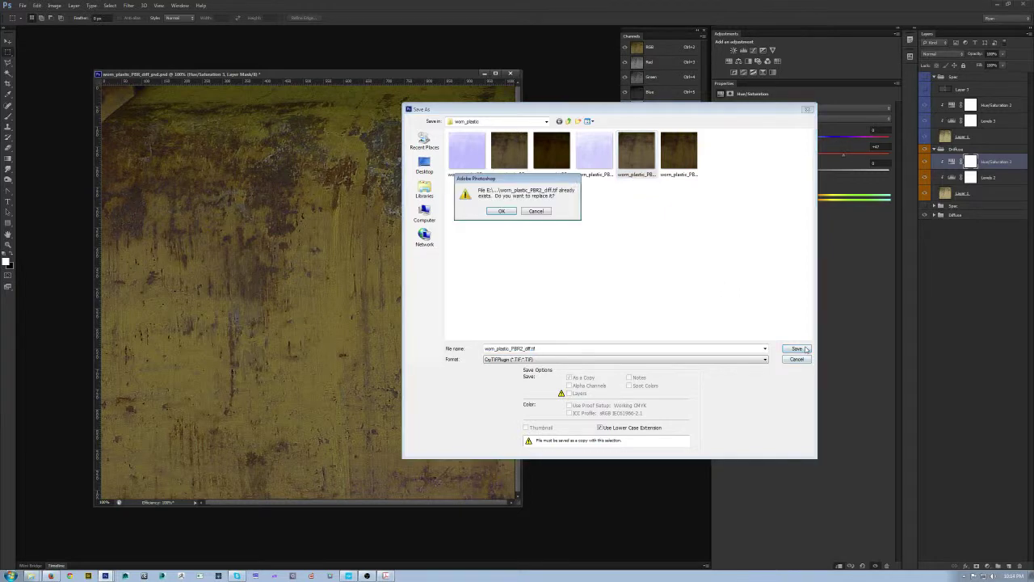
left_click(500, 212)
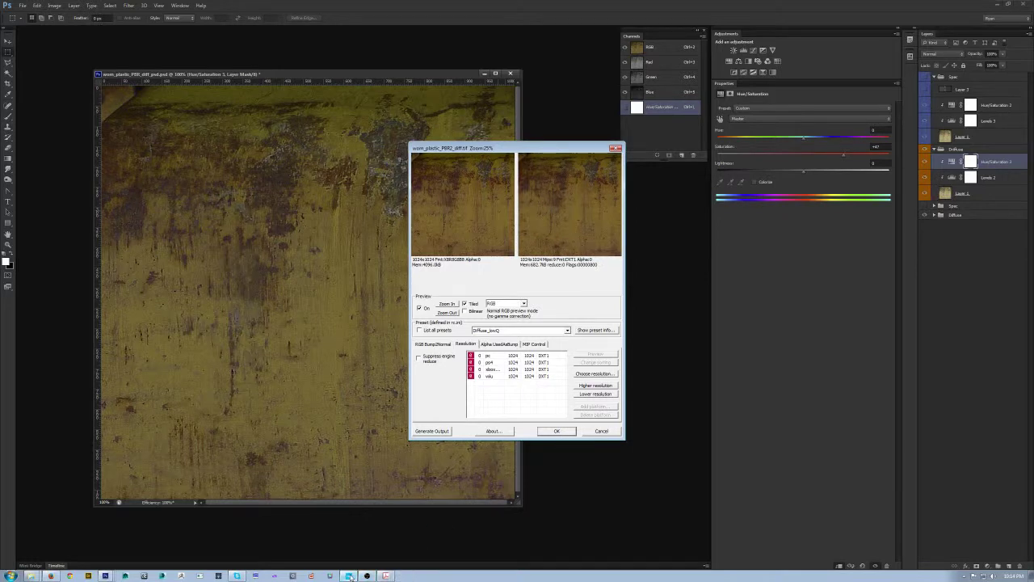
Switch to CRYENGINE Sandbox and examine the updated diffuse color on the worn plastic slab
left_click(349, 576)
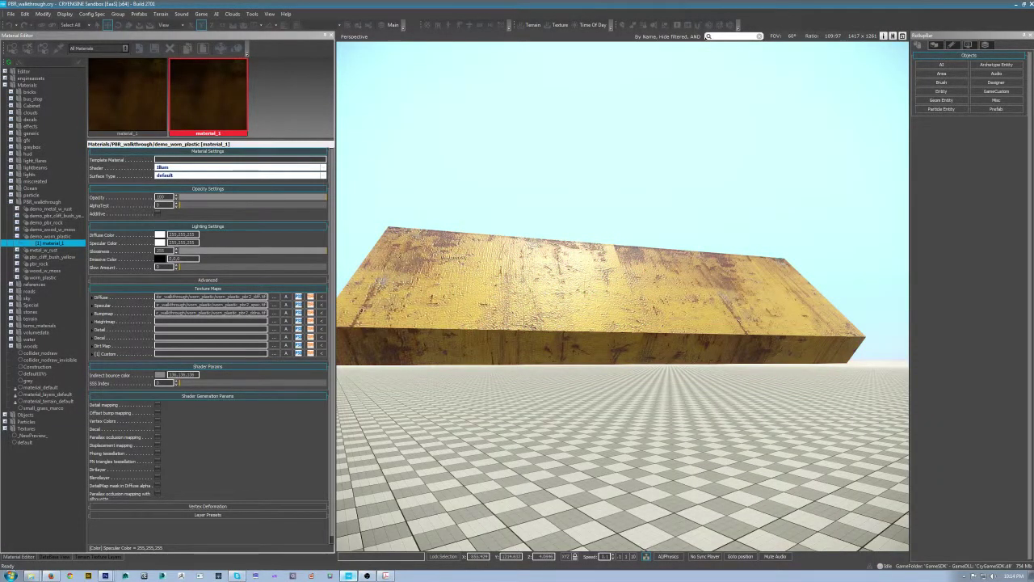
left_click_drag(711, 295, 812, 293)
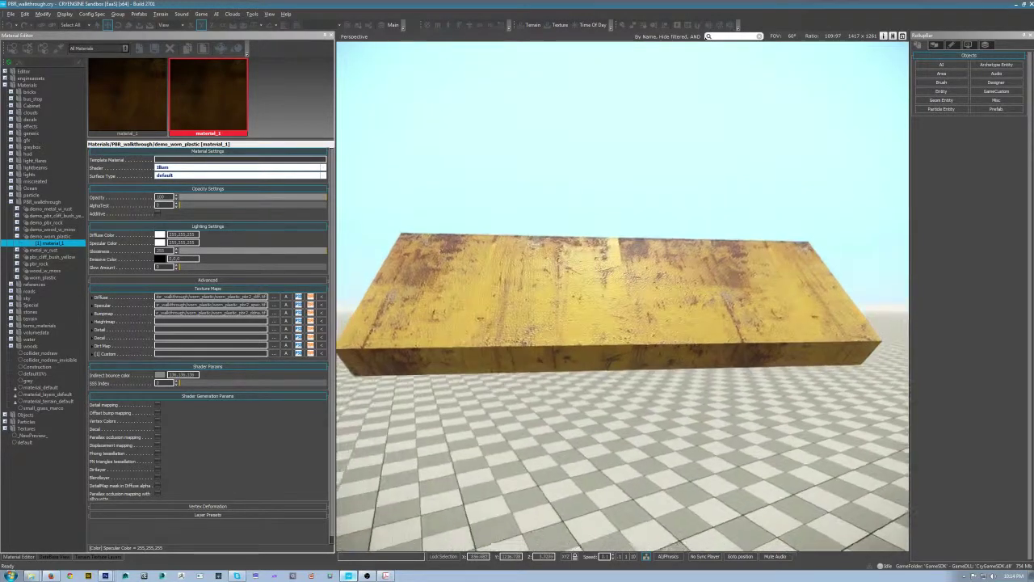
Examine the rear worn plastic slab from above and at grazing angles to judge its diffuse color and highlights
mouse_move(622, 295)
left_mouse_down()
mouse_move(525, 275)
mouse_move(610, 231)
mouse_move(651, 227)
mouse_move(667, 283)
mouse_move(622, 299)
mouse_move(655, 353)
mouse_move(611, 388)
mouse_move(589, 380)
mouse_move(622, 340)
mouse_move(614, 307)
left_mouse_up()
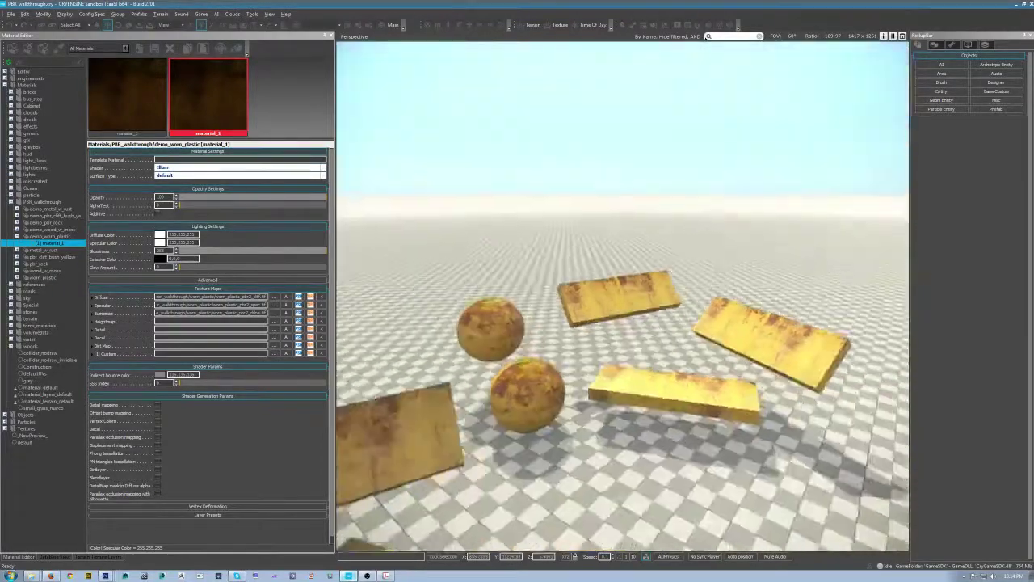
key("w")
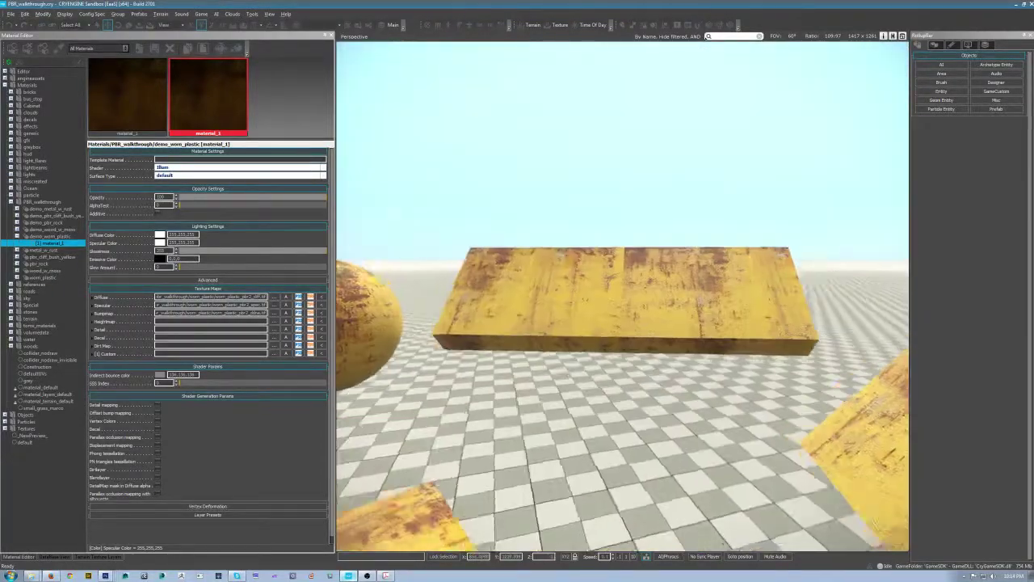
left_click_drag(690, 372, 721, 88)
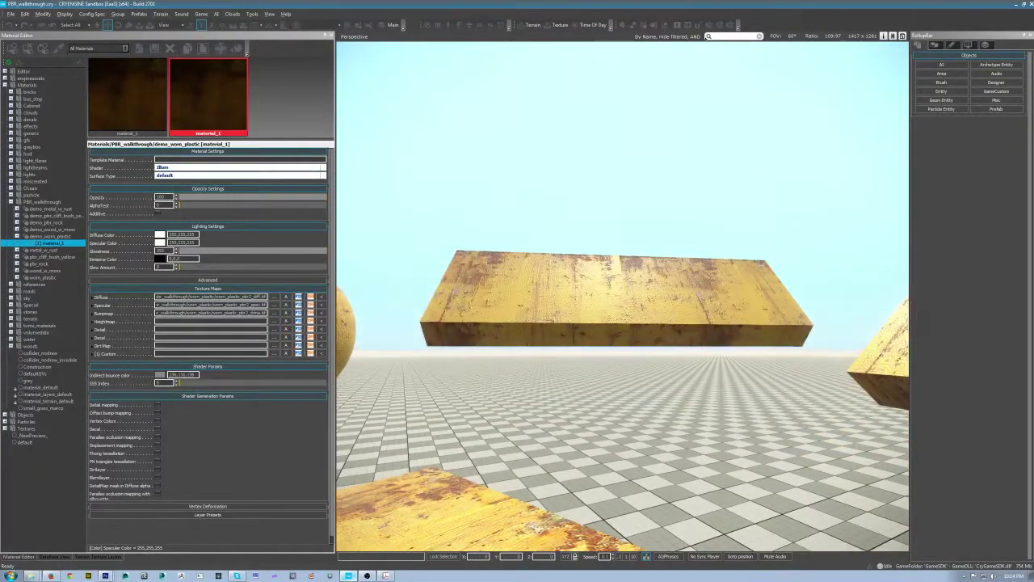
left_click_drag(568, 354, 557, 236)
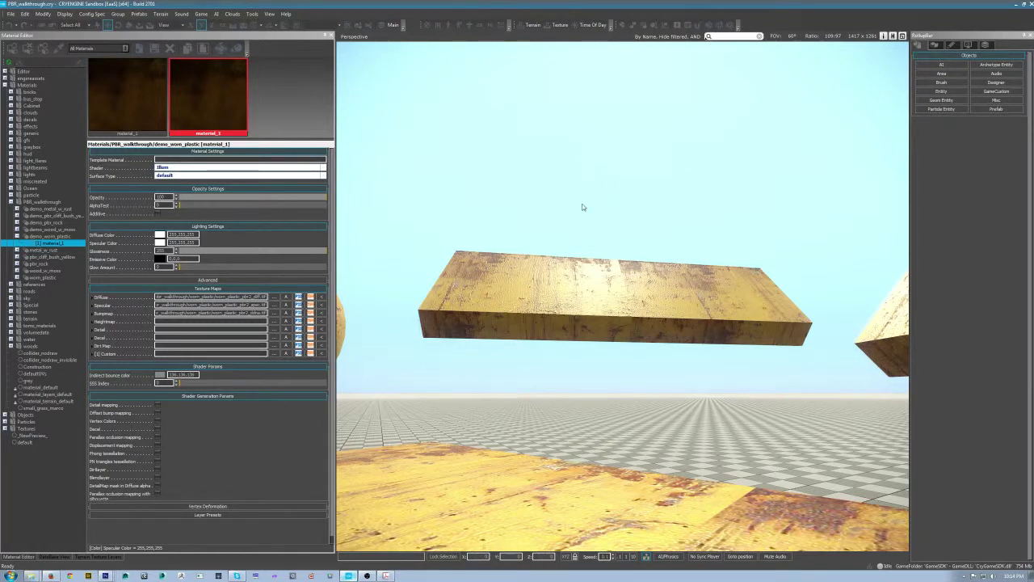
left_click_drag(634, 229, 550, 255)
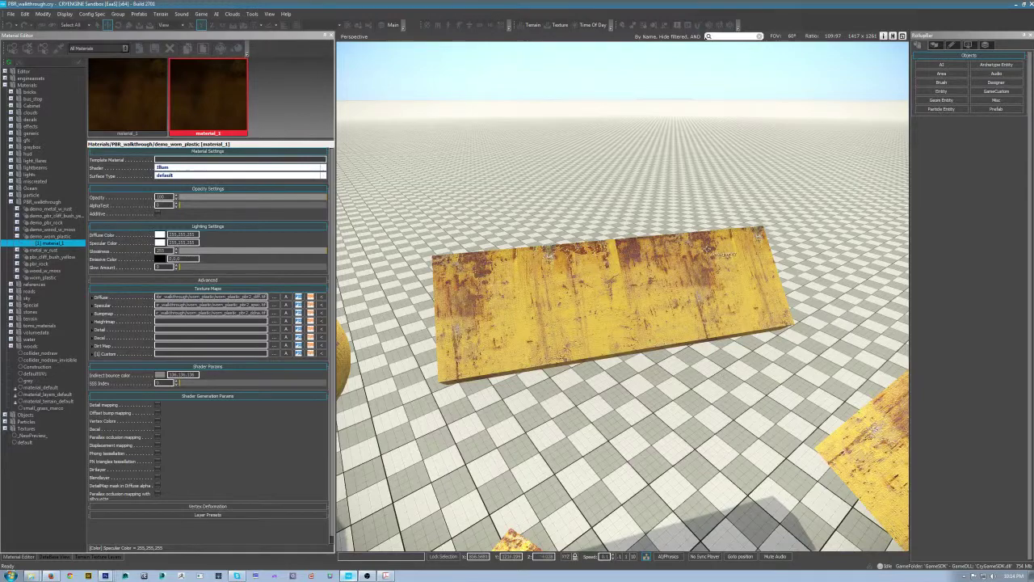
left_click_drag(550, 255, 549, 105)
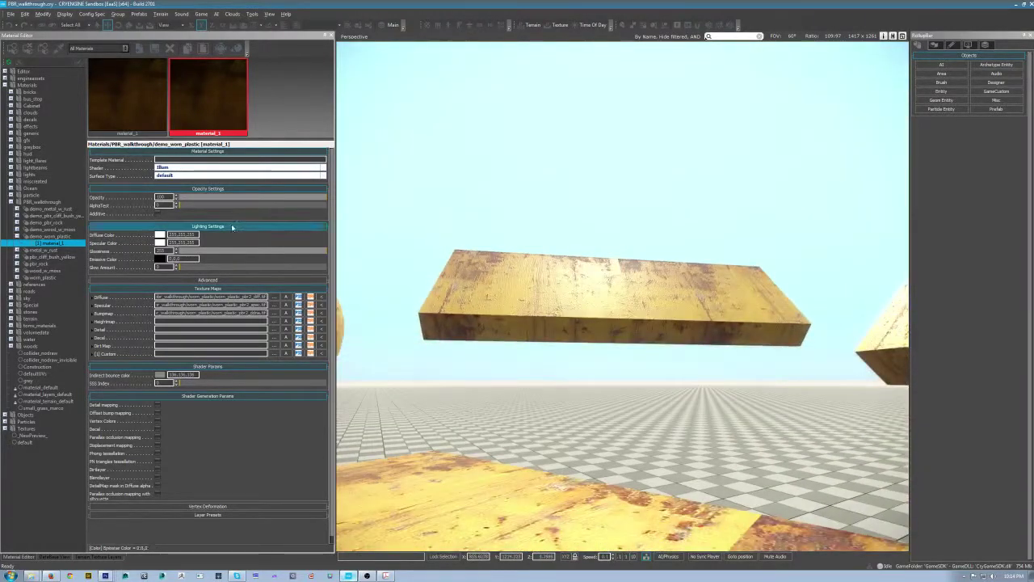
Set the material's Specular Color to black (0,0,0) and inspect the slab without specular reflections
left_click(160, 235)
left_click_drag(529, 255, 534, 365)
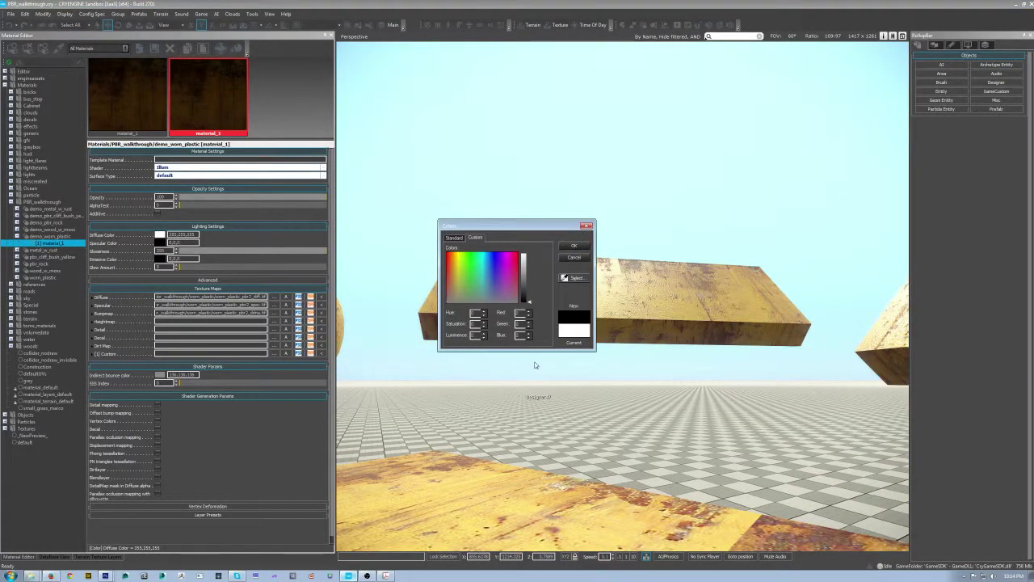
left_click(572, 246)
left_click_drag(648, 223, 648, 388)
Restore the material's Specular Color to white (255,255,255) and examine the slab's reflections up close
left_click(159, 241)
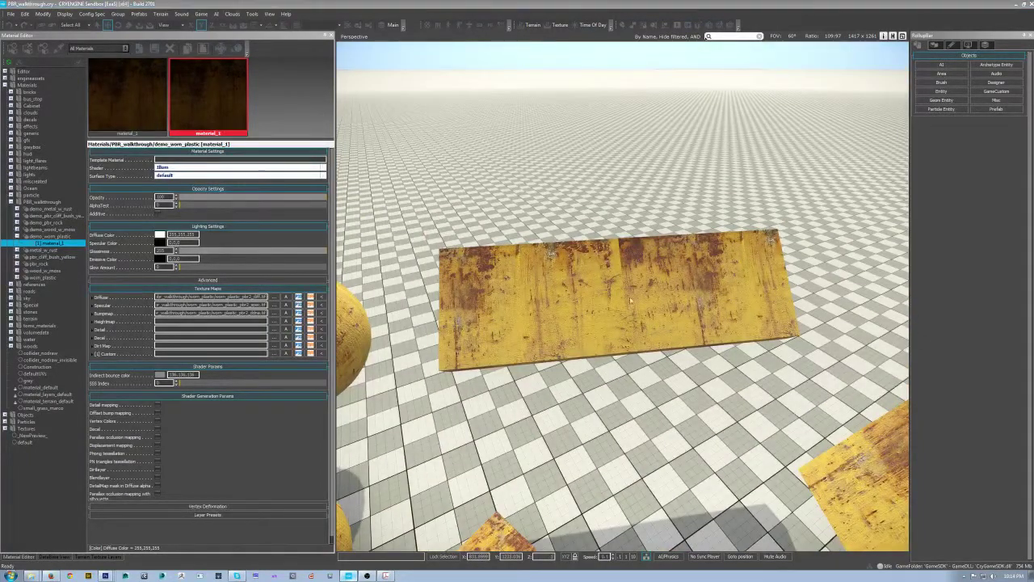
left_click_drag(529, 300, 529, 247)
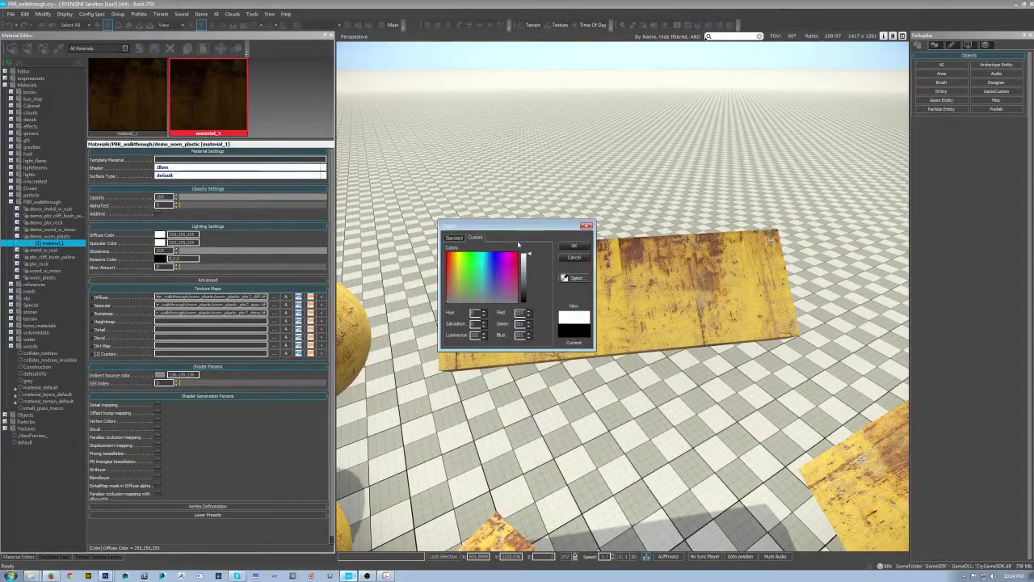
left_click(573, 247)
left_click_drag(630, 405, 630, 340)
scroll(630, 405, "up", 1)
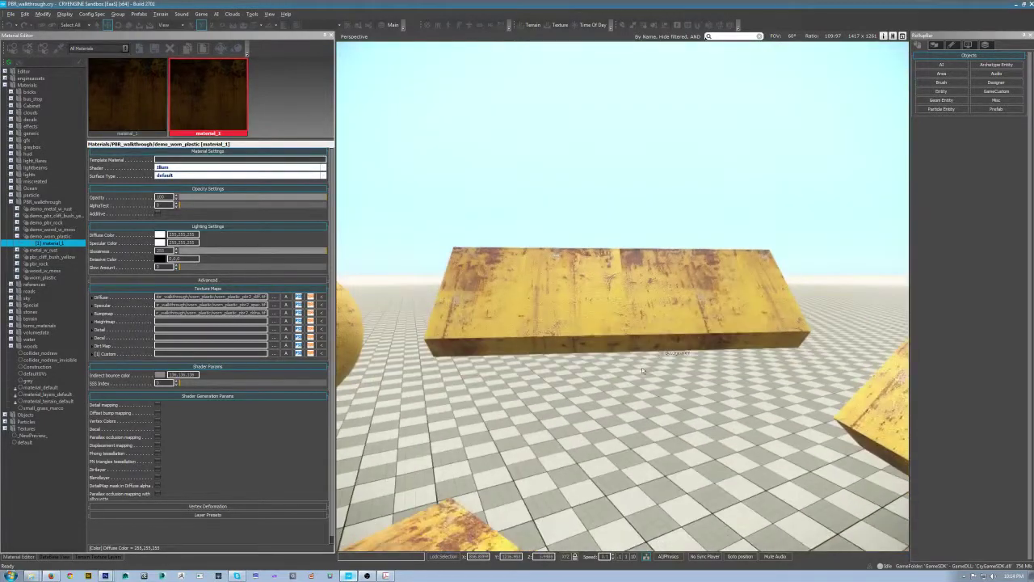
scroll(630, 406, "up", 2)
left_click_drag(631, 406, 556, 263)
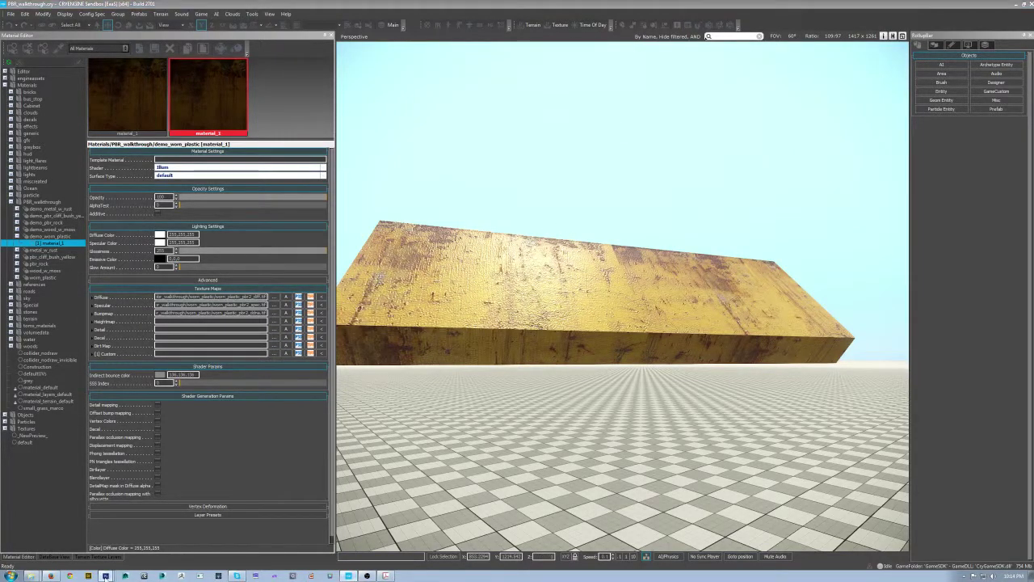
Switch to Photoshop and raise the saturation of the Spec group's Hue/Saturation adjustment to +78
left_click(105, 576)
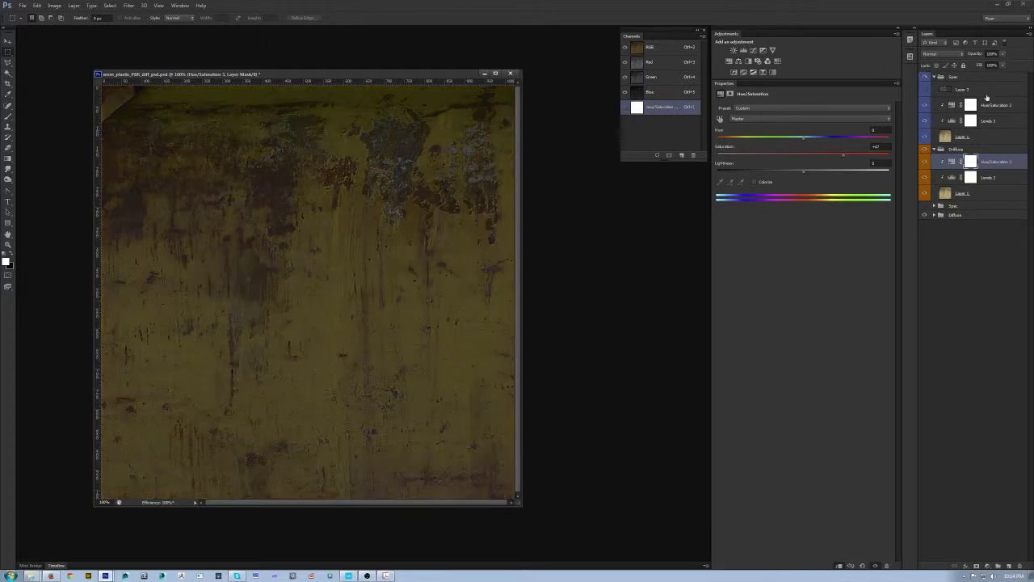
left_click(1007, 105)
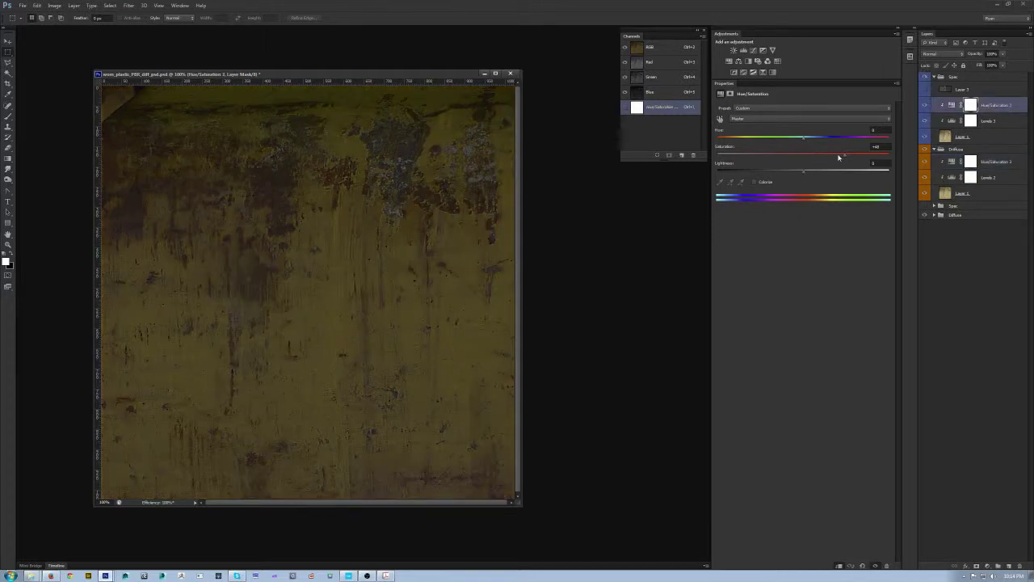
left_click_drag(874, 159, 871, 159)
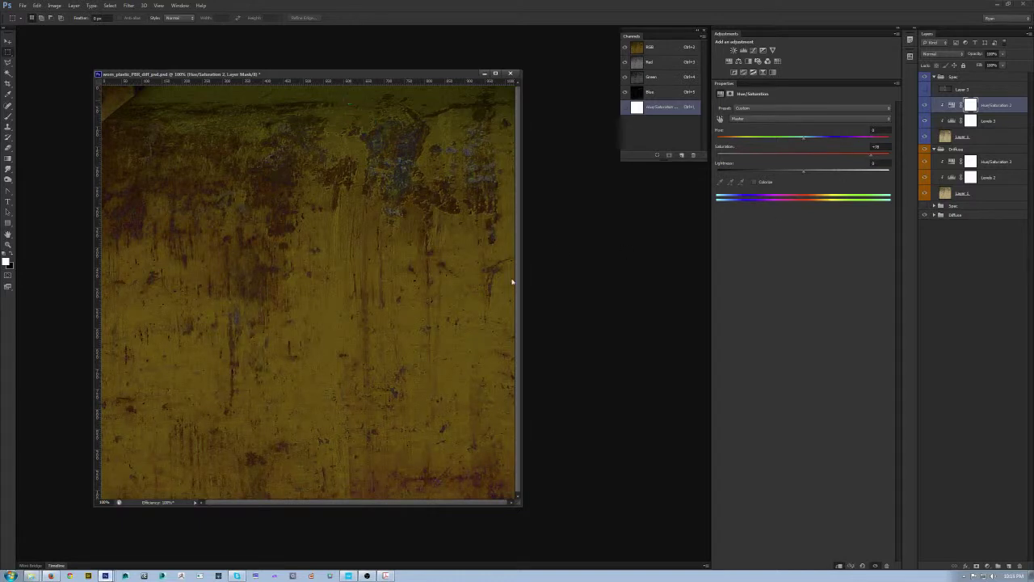
Save the saturated specular map in the CryTIFPlugin format over the existing worn_plastic_PBR2_spec.tif
key("ctrl+shift+s")
left_click(485, 359)
left_click(547, 391)
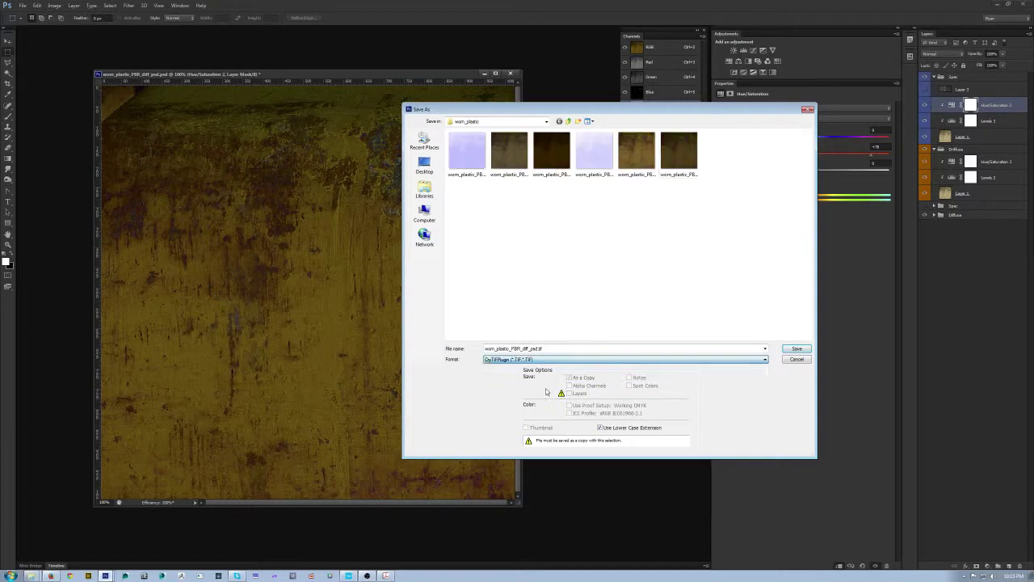
left_click(689, 155)
left_click(798, 349)
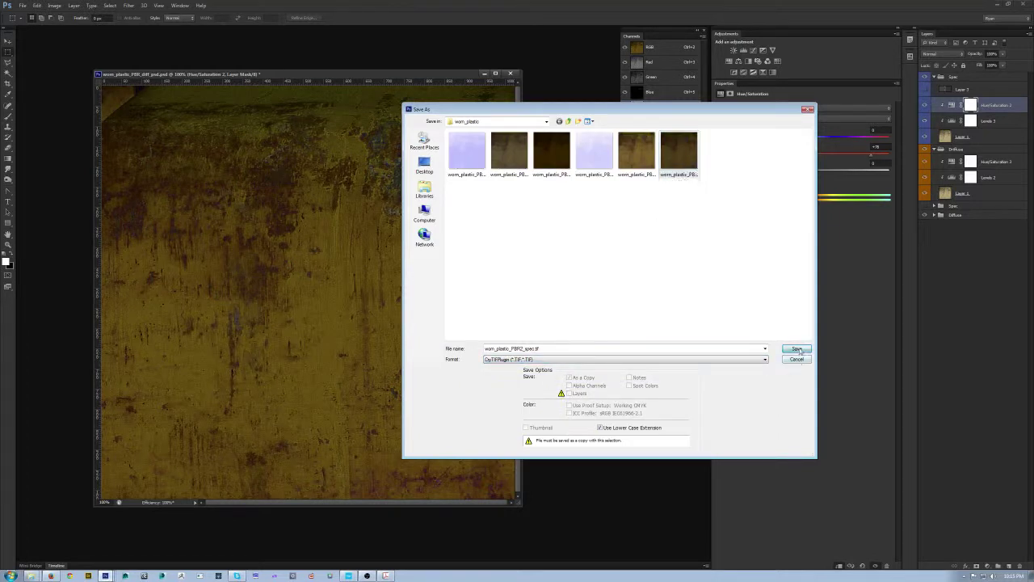
left_click(502, 211)
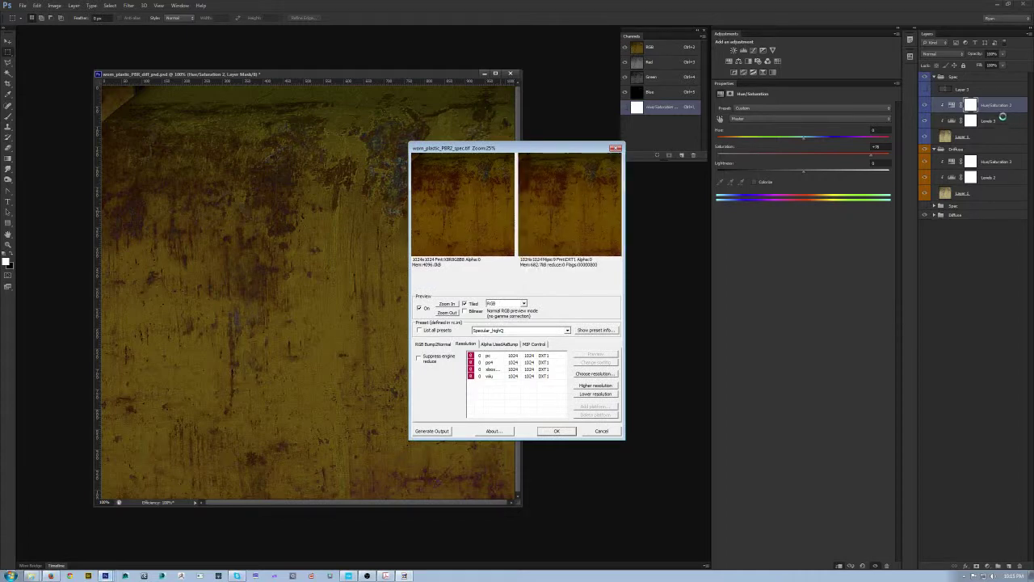
left_click(555, 431)
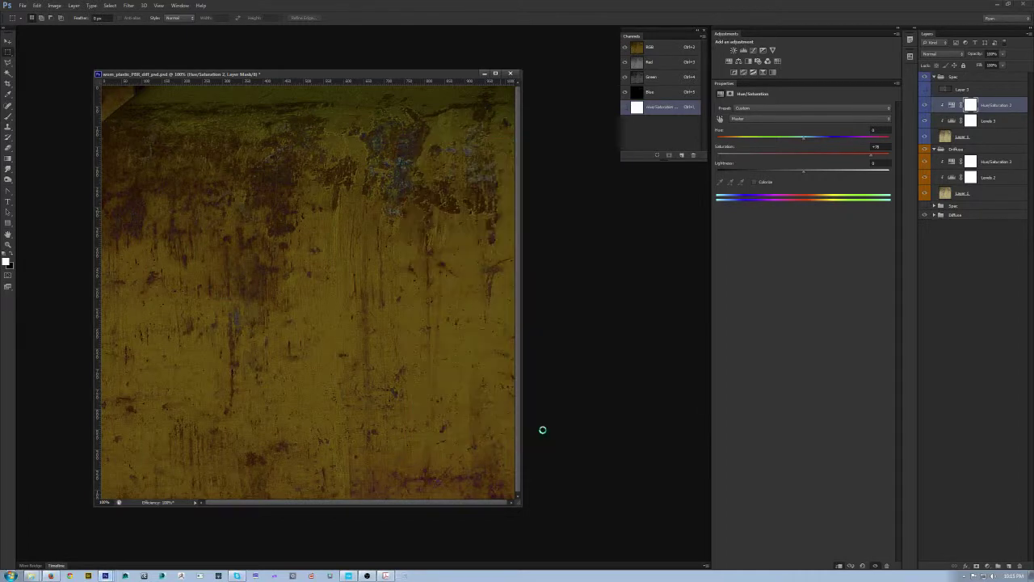
Switch to CRYENGINE Sandbox and examine the updated specular color on the worn plastic slabs at grazing angles
left_click(348, 575)
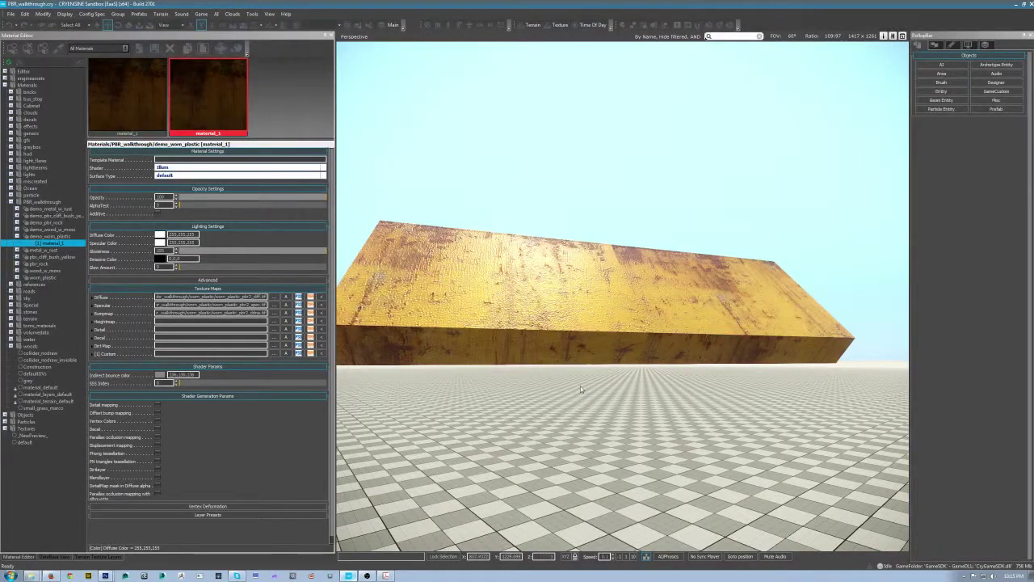
right_click(670, 353)
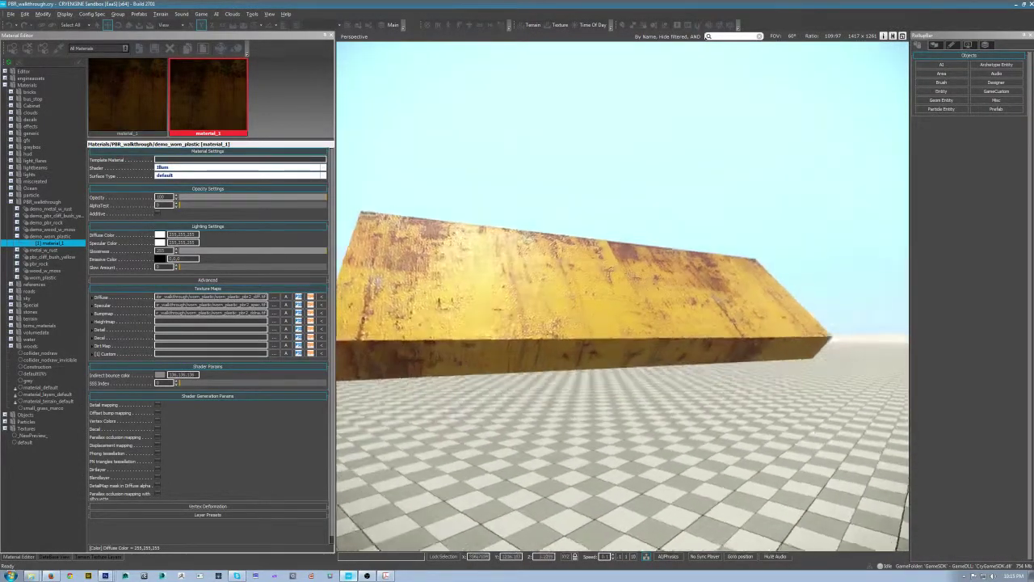
key("d")
key("s")
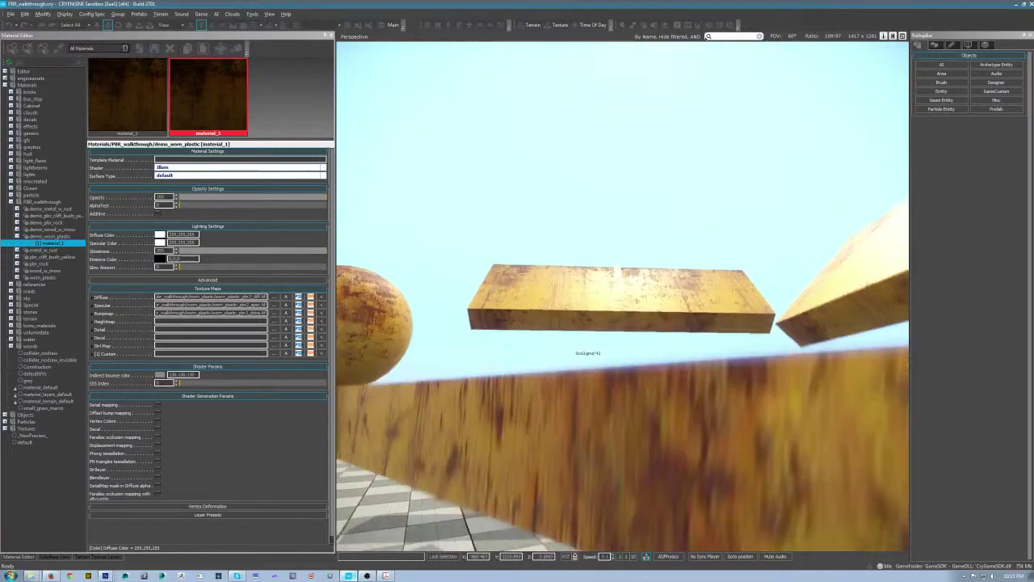
middle_click(622, 283, "alt")
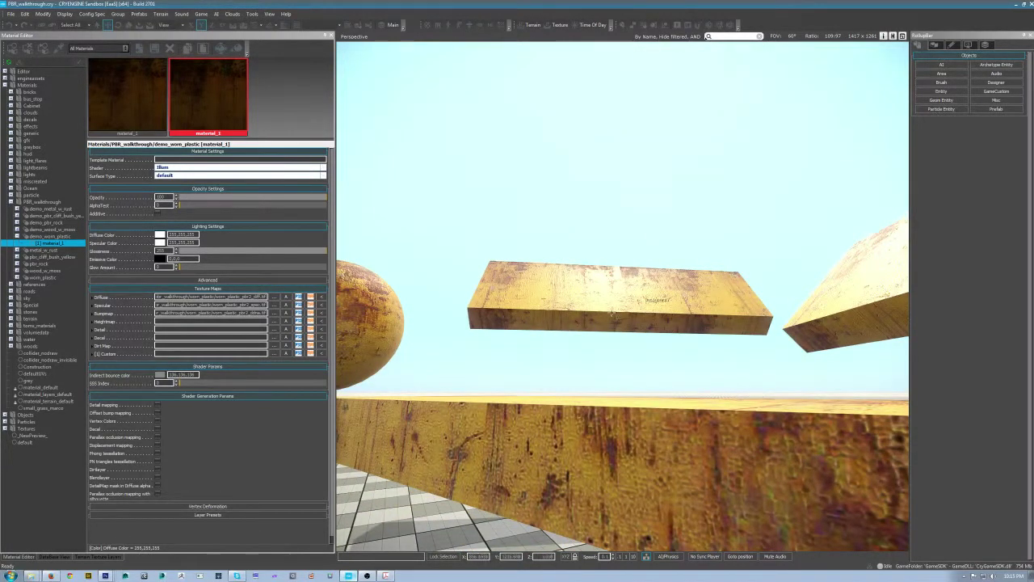
middle_click(607, 307, "alt")
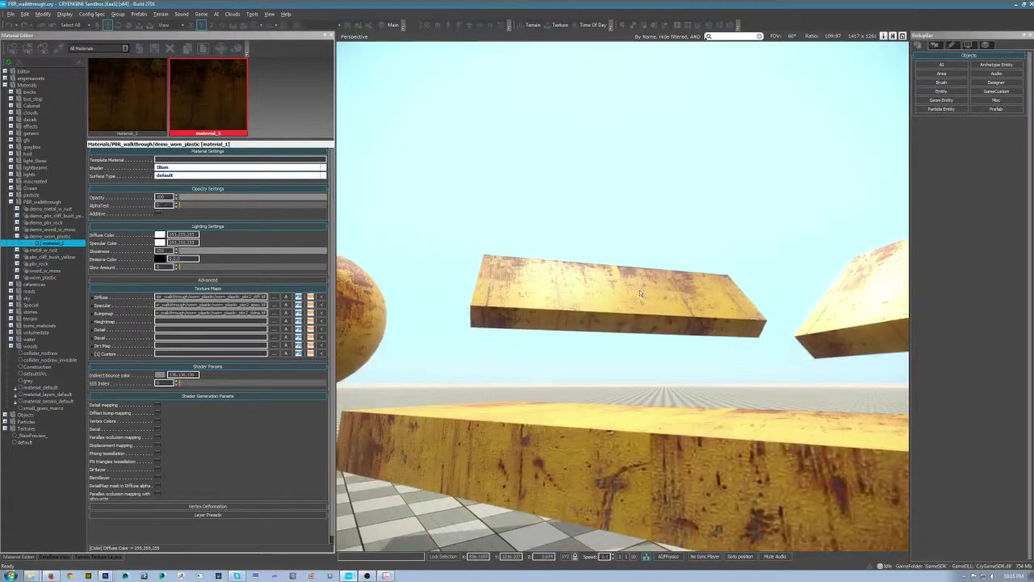
middle_click(640, 293, "alt")
left_click(161, 241)
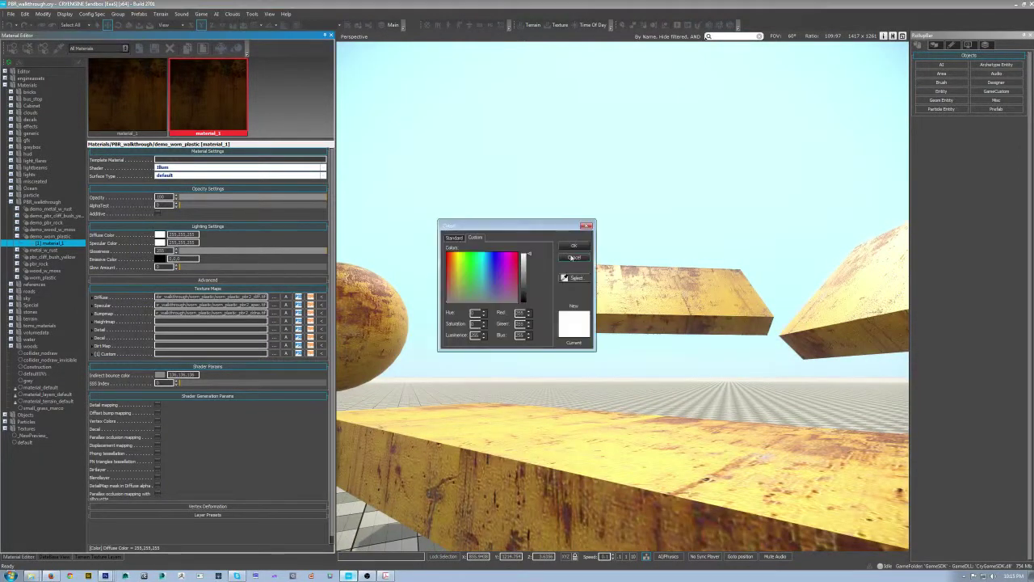
left_click_drag(512, 230, 467, 175)
left_click(511, 123)
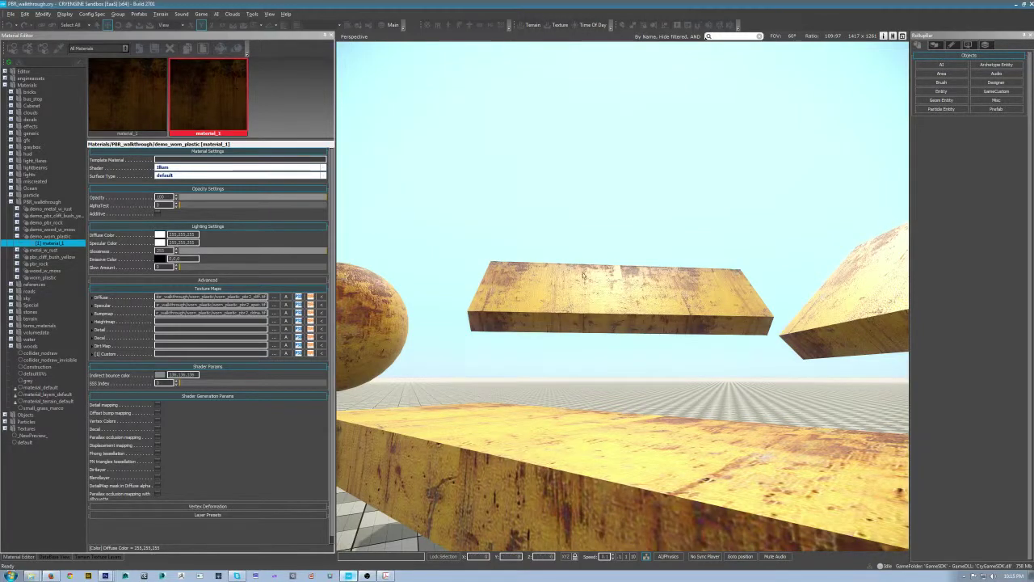
Select the front sphere and focus on it to examine the worn plastic on its curved surface
key("s")
left_click(508, 383)
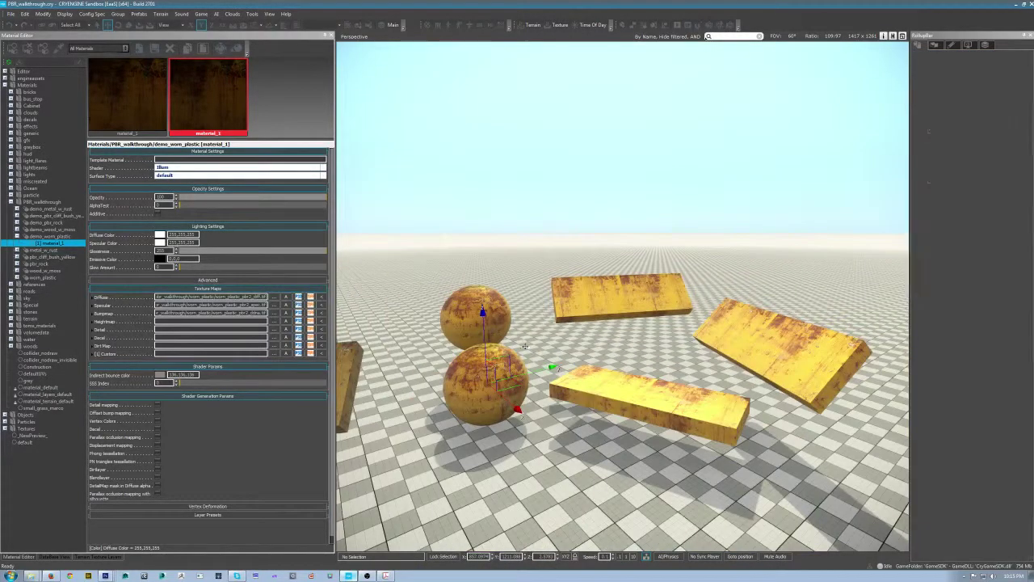
key("z")
left_click_drag(726, 282, 873, 267)
scroll(816, 298, "down", 3)
key("d")
key("a")
key("w")
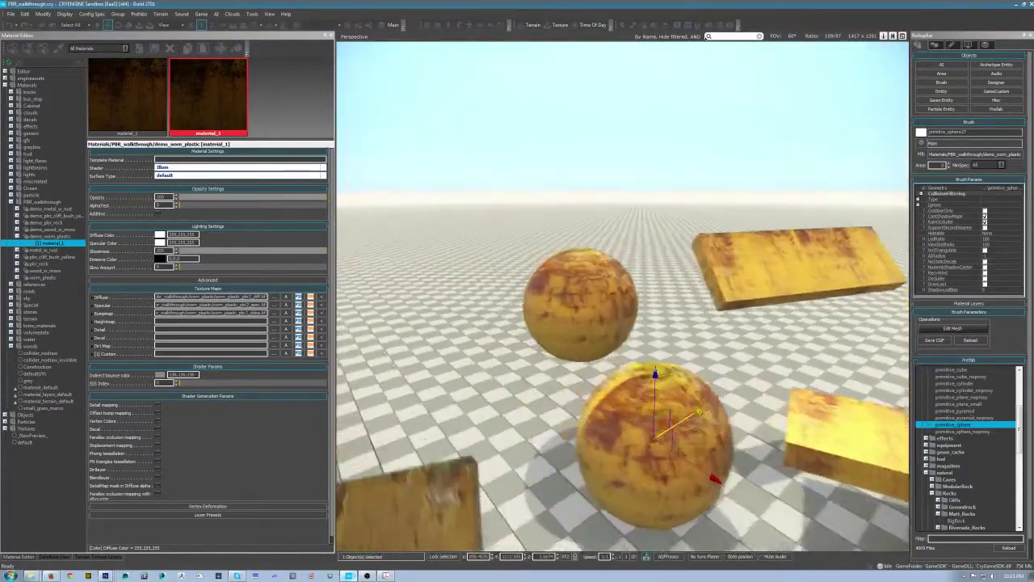
Inspect the rear slab's reflections up close, and compare it with the spheres and neighboring slabs
key("d")
key("w")
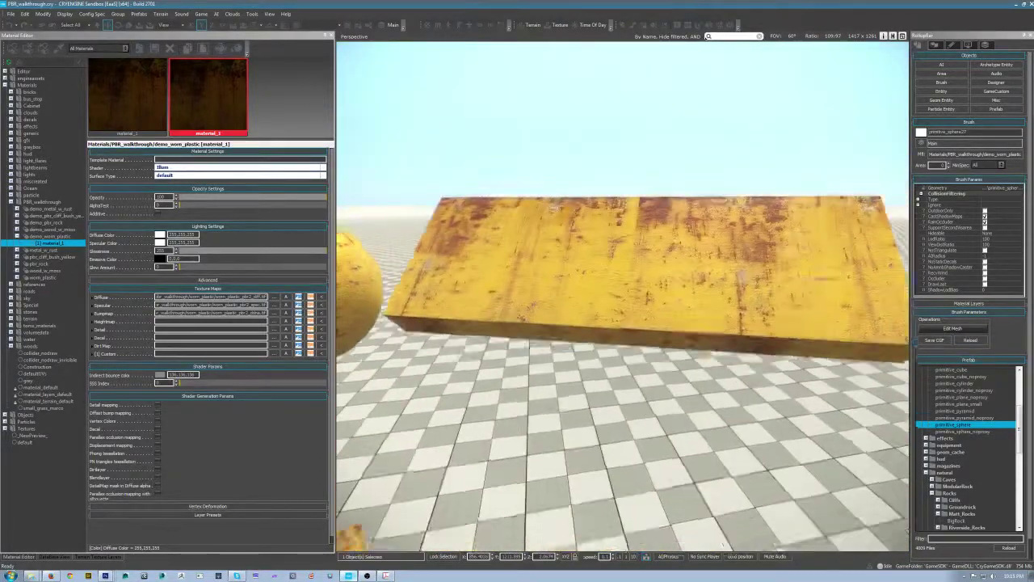
key("d")
key("a")
key("s")
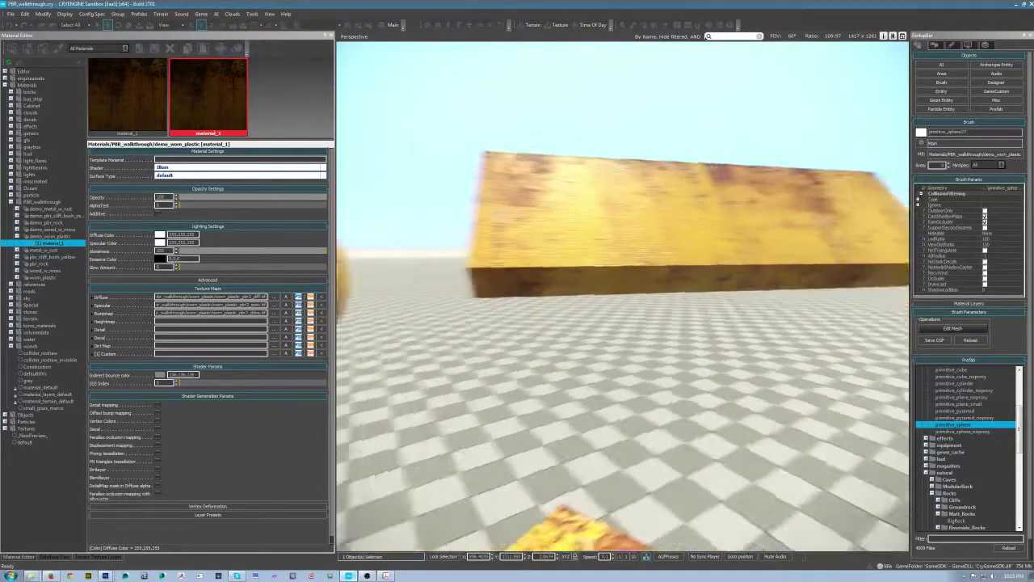
scroll(571, 349, "down", 5)
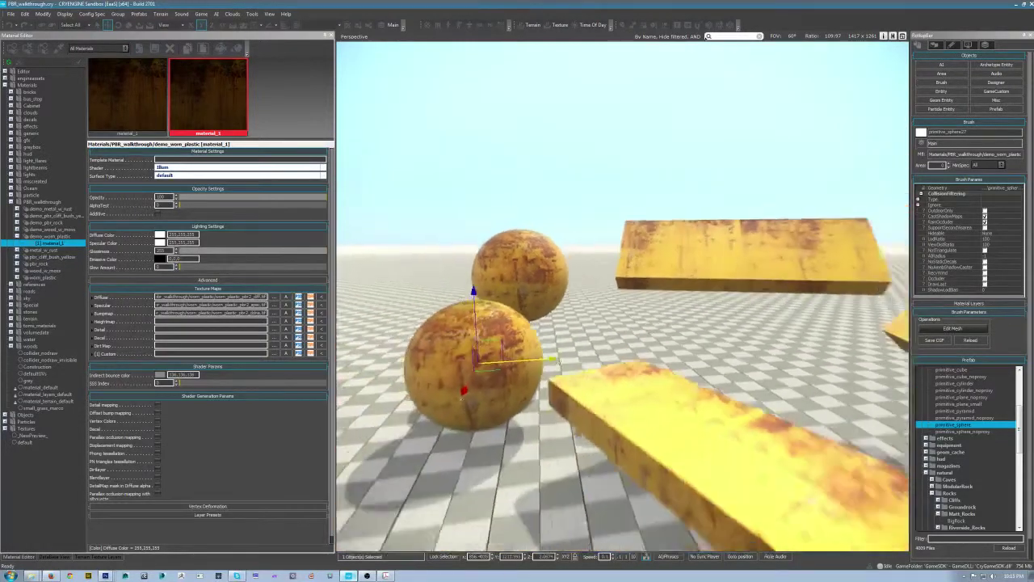
key("d")
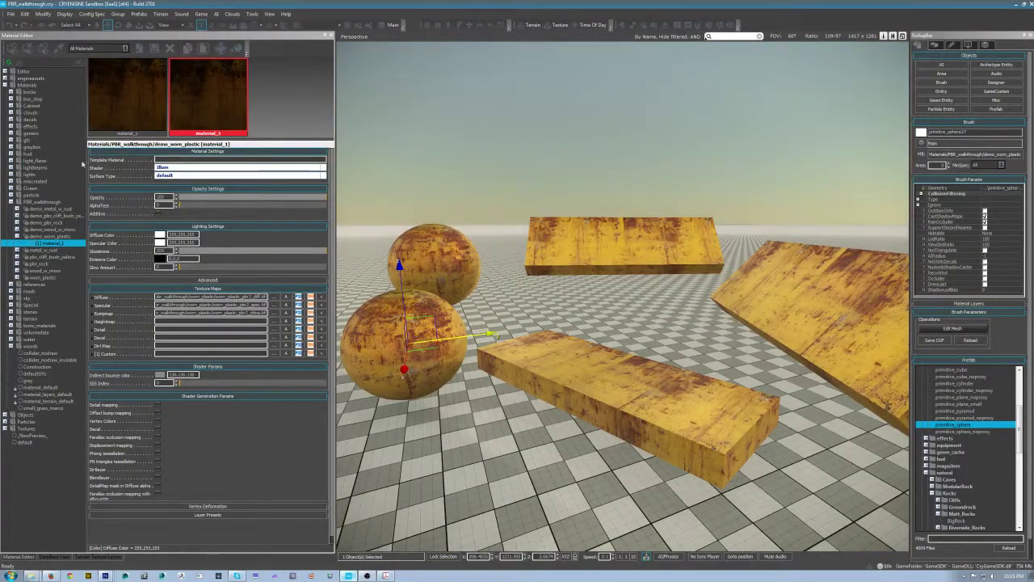
Select the rear sphere and focus on it to examine the material on both spheres
left_click(445, 275)
key("z")
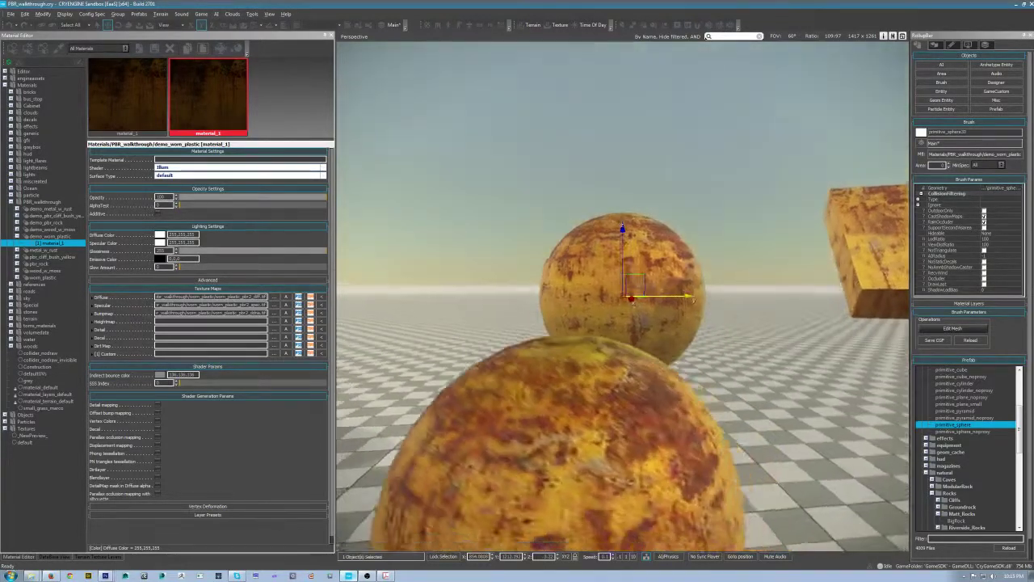
left_click_drag(715, 413, 635, 443)
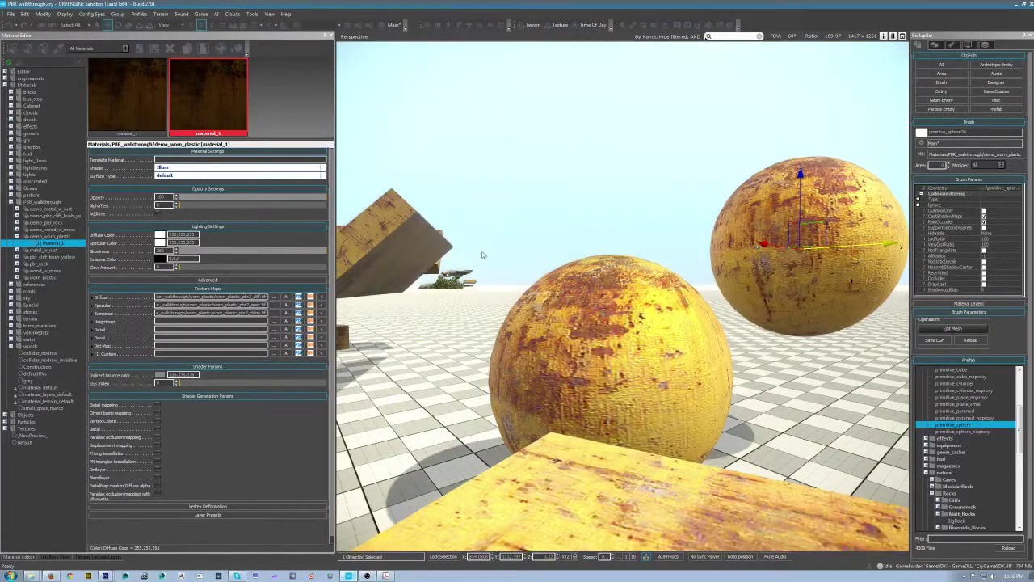
Compare the worn plastic on all spheres and slabs in one overview, and clear the selection
right_click(483, 253)
key("s")
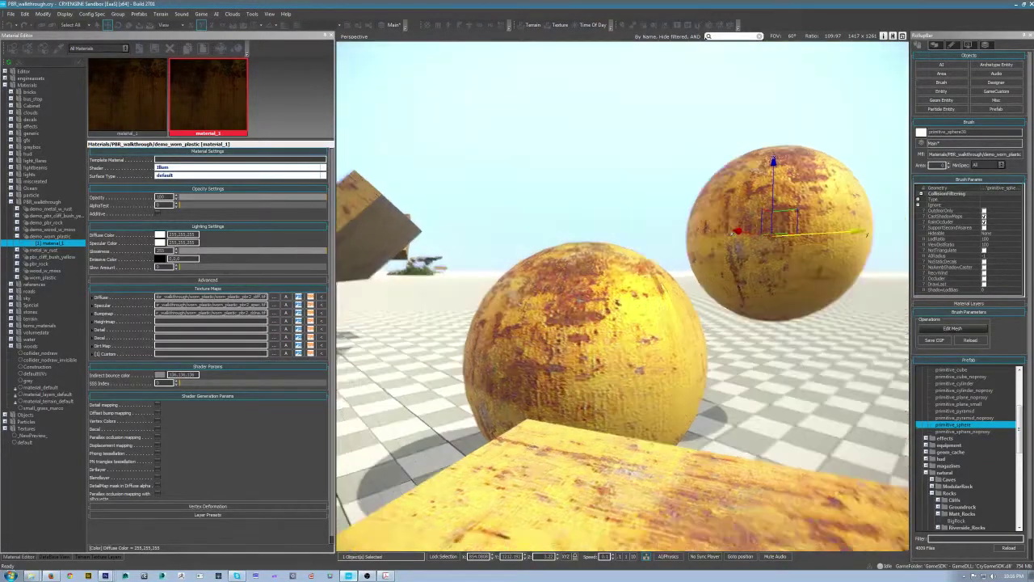
key("s")
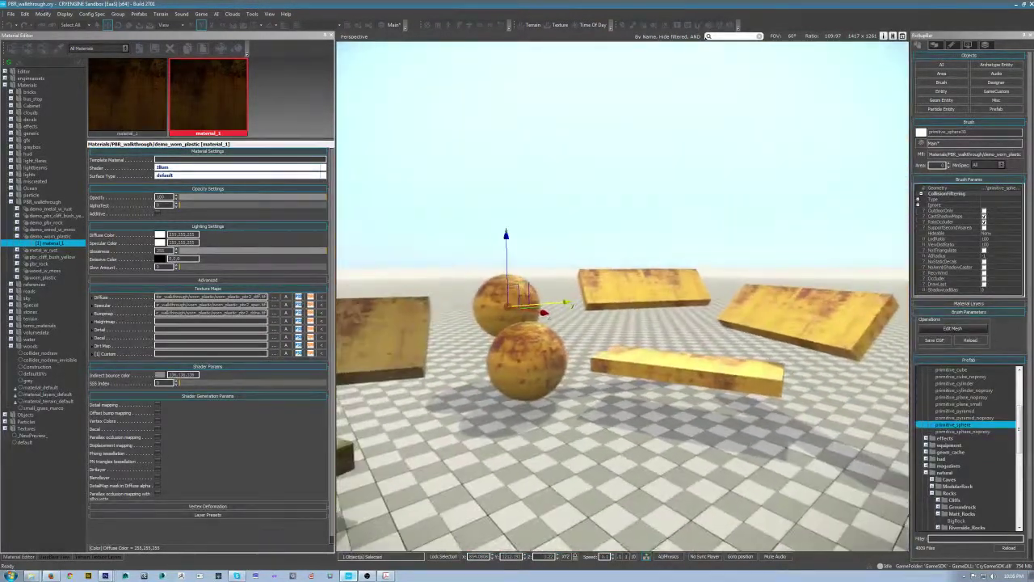
key("w")
key("s")
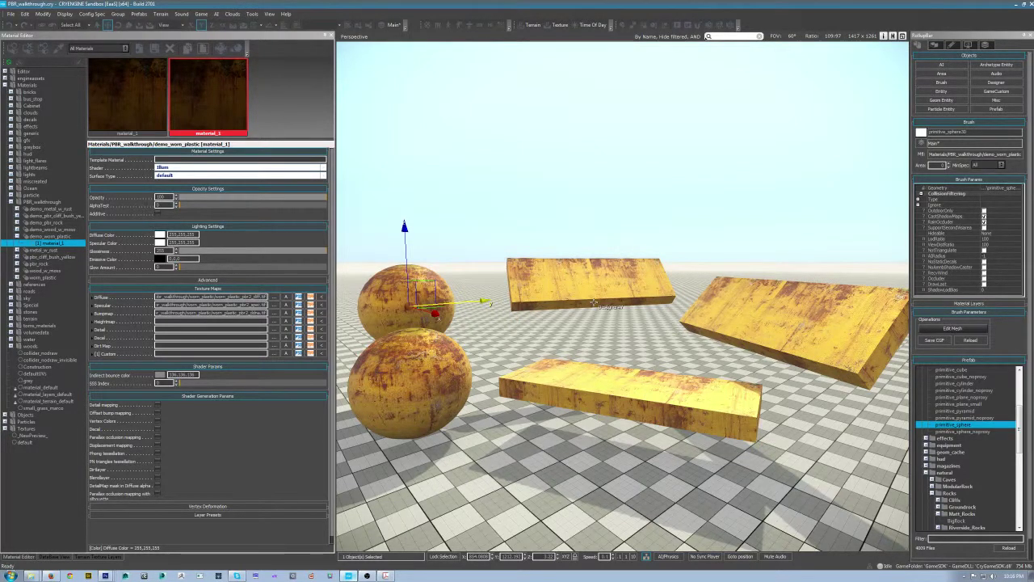
left_click(518, 195)
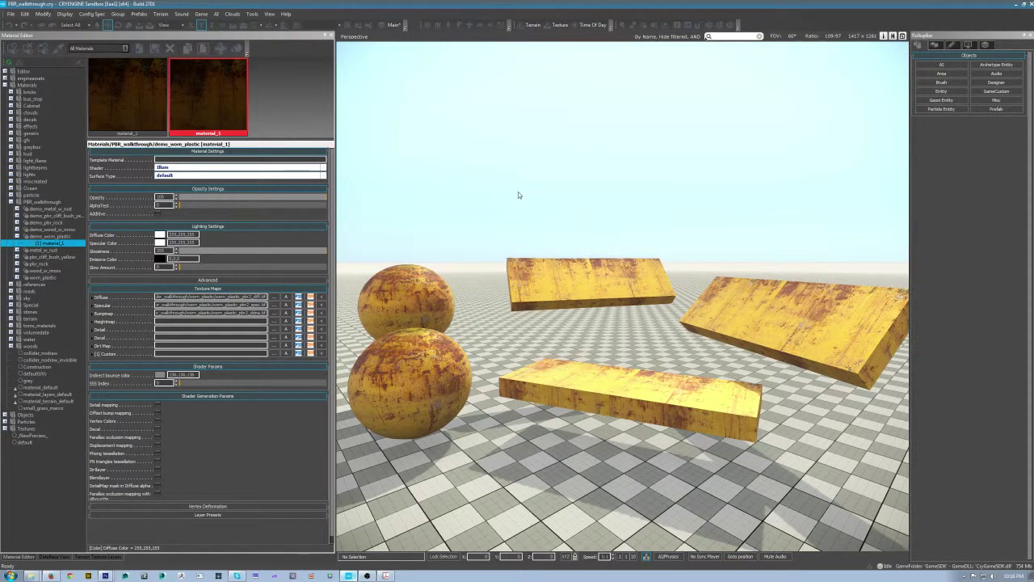